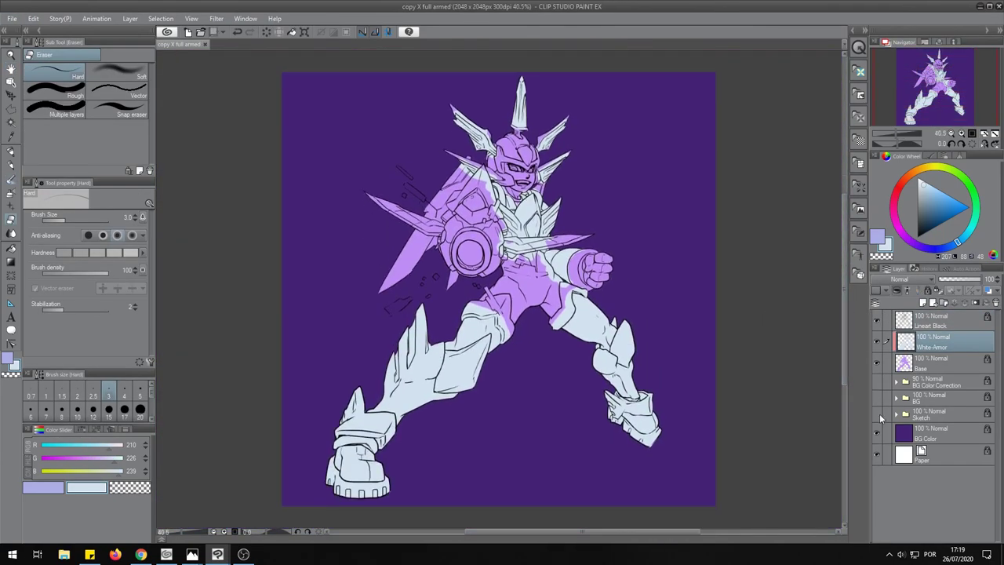
Add a new layer above White-Armor and begin renaming it Gold-Armor.
{"action": "key", "text": "ctrl+shift+n"}
{"action": "double_click", "coordinate": [930, 346]}
{"action": "type", "text": "Gold-Armor"}
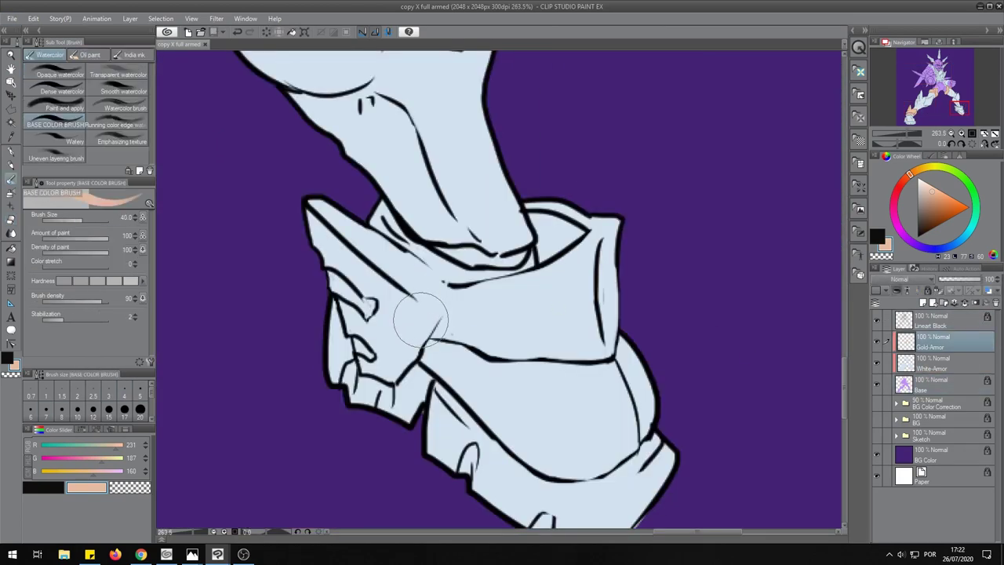
Make Gold-Armor active with the base colour brush, framing the head and wings.
{"action": "key", "text": "e"}
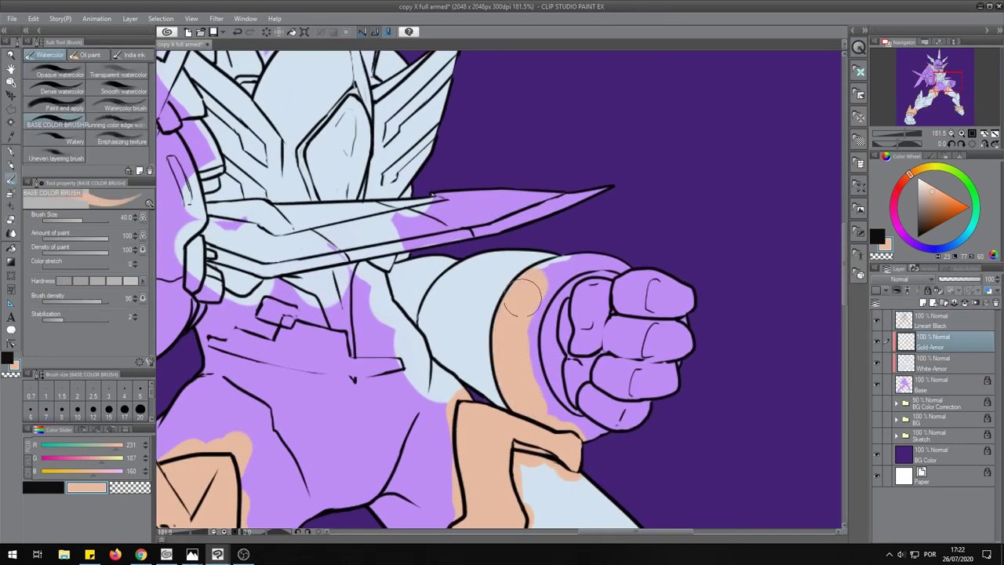
{"action": "key", "text": "e"}
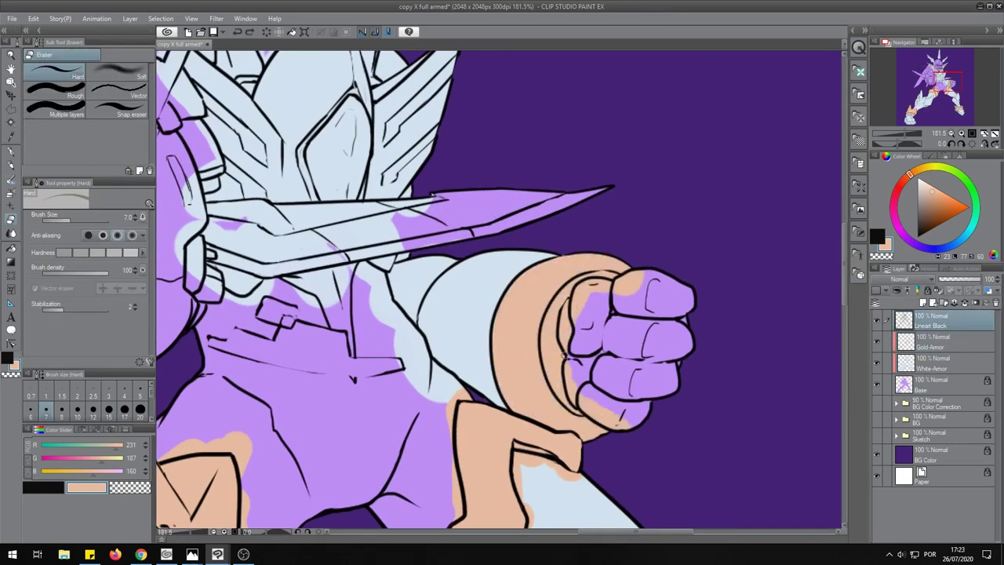
{"action": "key", "text": "p"}
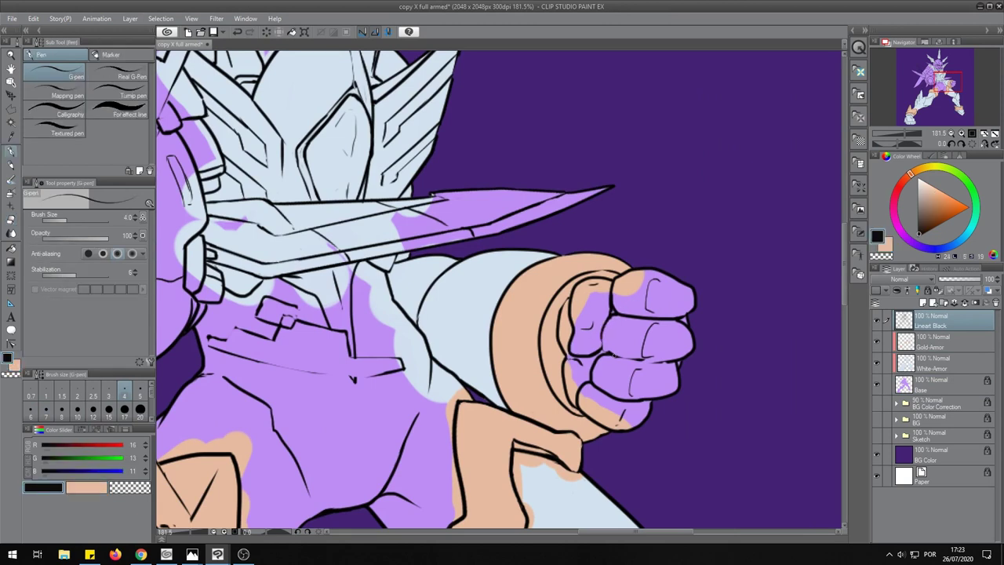
{"action": "key", "text": "e"}
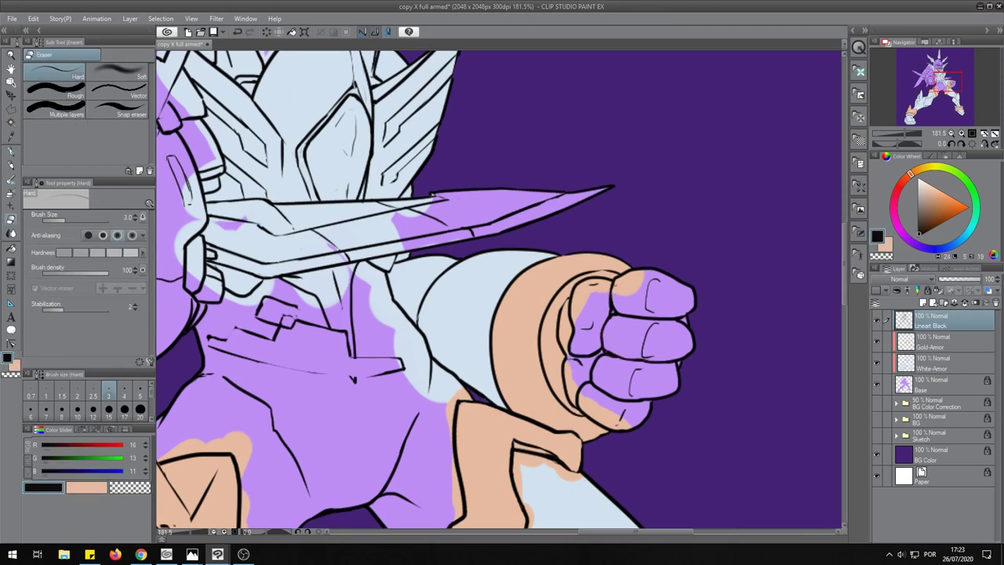
{"action": "key", "text": "b"}
{"action": "left_click", "coordinate": [933, 341]}
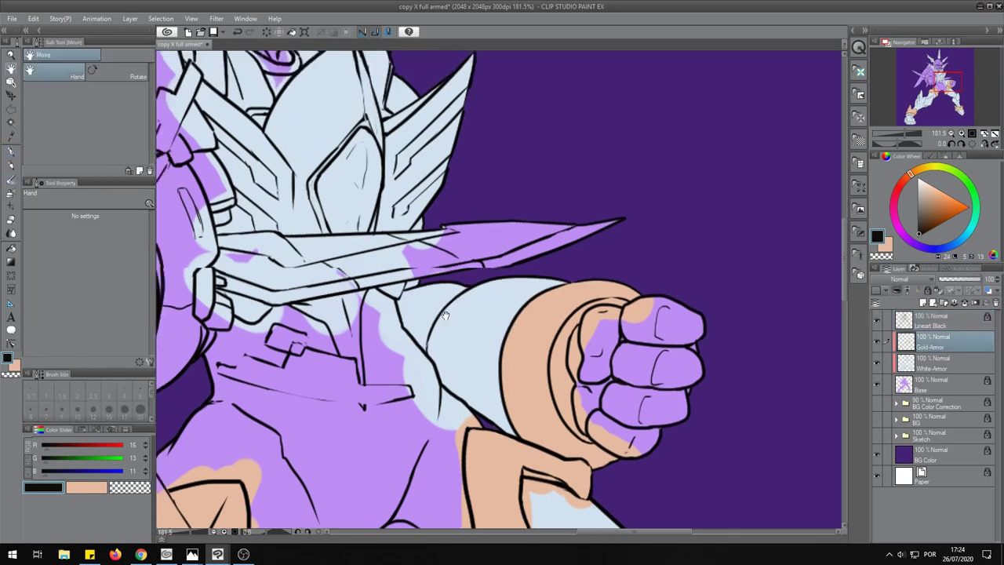
{"action": "left_click_drag", "start_coordinate": [951, 79], "coordinate": [937, 61]}
Paint peach on the lower wing edge, the helmet's neck and the head spike base.
{"action": "mouse_move", "coordinate": [441, 306]}
{"action": "left_mouse_down"}
{"action": "mouse_move", "coordinate": [580, 224]}
{"action": "mouse_move", "coordinate": [526, 377]}
{"action": "left_mouse_up"}
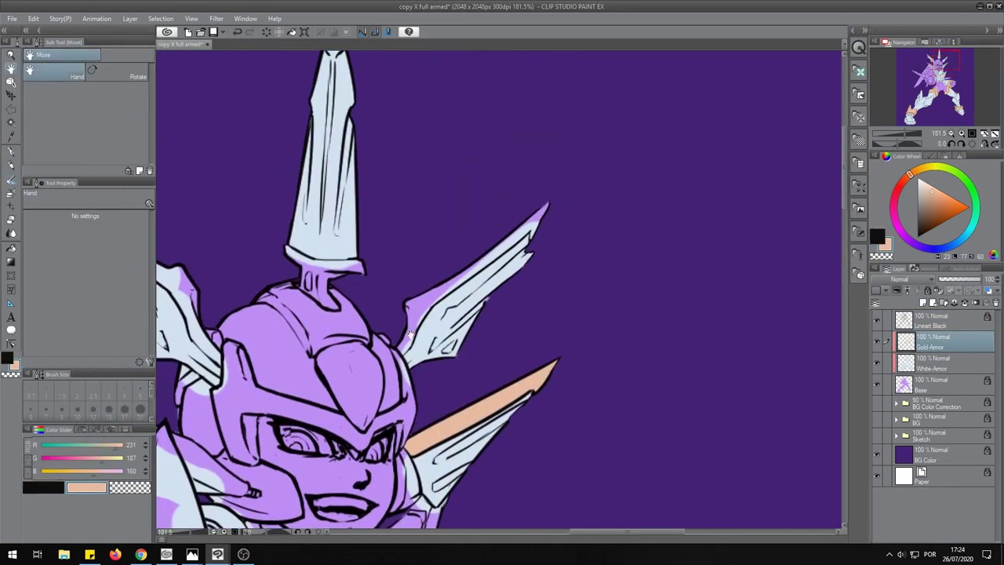
{"action": "mouse_move", "coordinate": [408, 345]}
{"action": "left_mouse_down"}
{"action": "mouse_move", "coordinate": [439, 294]}
{"action": "mouse_move", "coordinate": [538, 400]}
{"action": "left_mouse_up"}
{"action": "left_click_drag", "start_coordinate": [404, 384], "coordinate": [423, 401]}
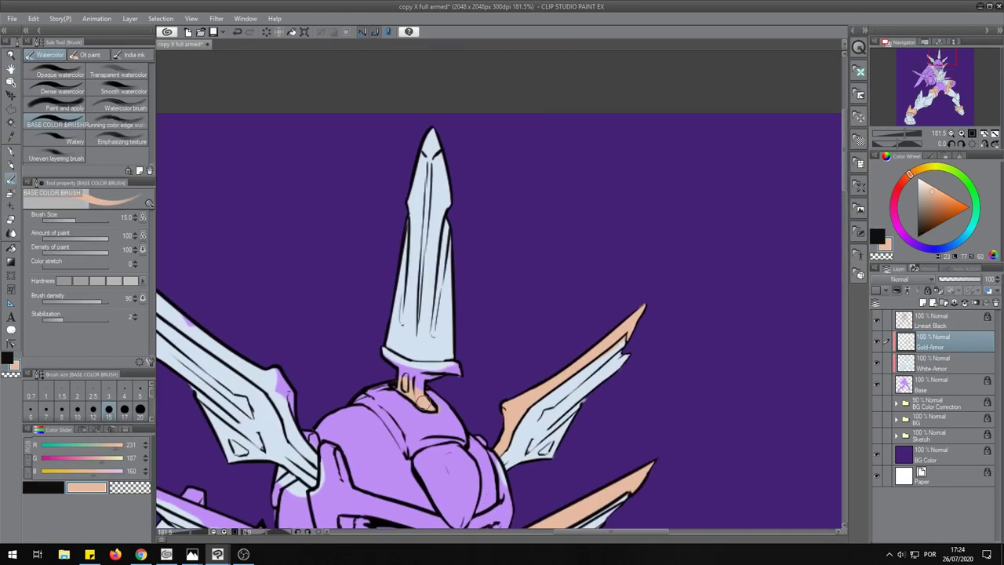
{"action": "left_click_drag", "start_coordinate": [416, 367], "coordinate": [451, 369]}
{"action": "key", "text": "e"}
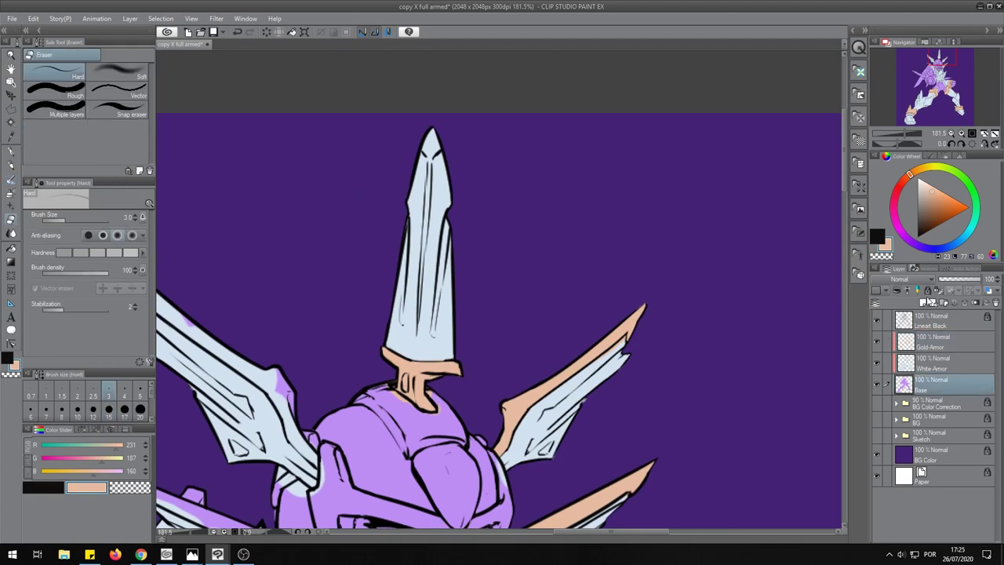
{"action": "key", "text": "b"}
Paint peach along the upper-left wing edge and the lower-left spike.
{"action": "left_click_drag", "start_coordinate": [314, 360], "coordinate": [455, 243]}
{"action": "mouse_move", "coordinate": [424, 314]}
{"action": "left_mouse_down"}
{"action": "mouse_move", "coordinate": [396, 247]}
{"action": "mouse_move", "coordinate": [329, 204]}
{"action": "left_mouse_up"}
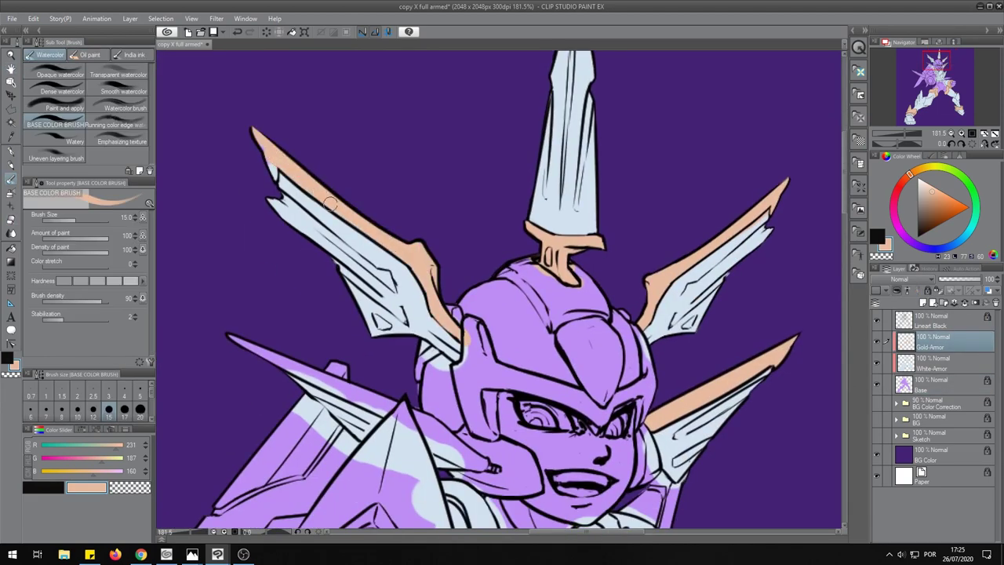
{"action": "left_click_drag", "start_coordinate": [224, 327], "coordinate": [392, 414]}
Paint a peach collar along the neck, then enlarge the eraser for cleanup.
{"action": "key", "text": "e"}
{"action": "left_click_drag", "start_coordinate": [470, 353], "coordinate": [337, 198]}
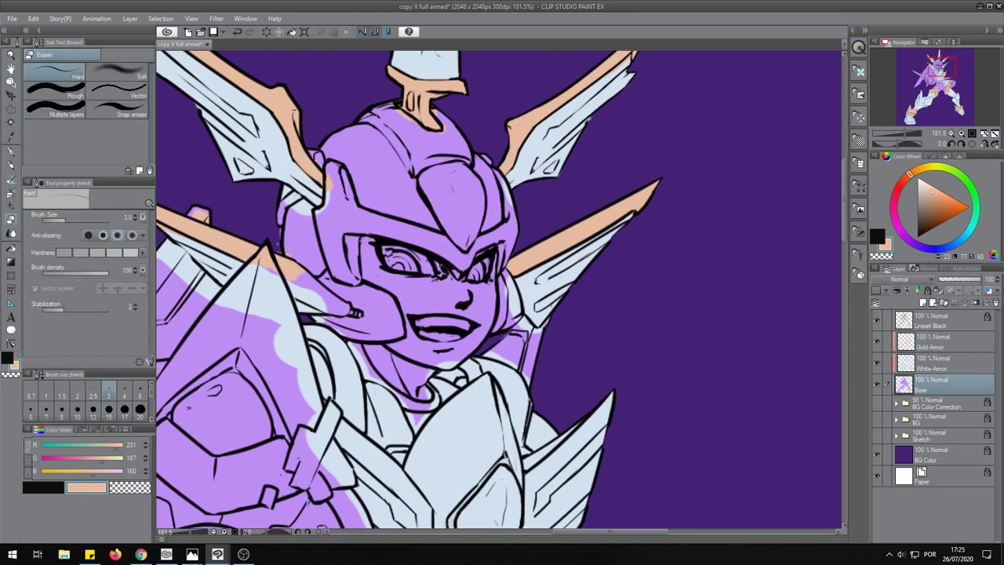
{"action": "left_click", "coordinate": [933, 341]}
{"action": "key", "text": "b"}
{"action": "key", "text": "e"}
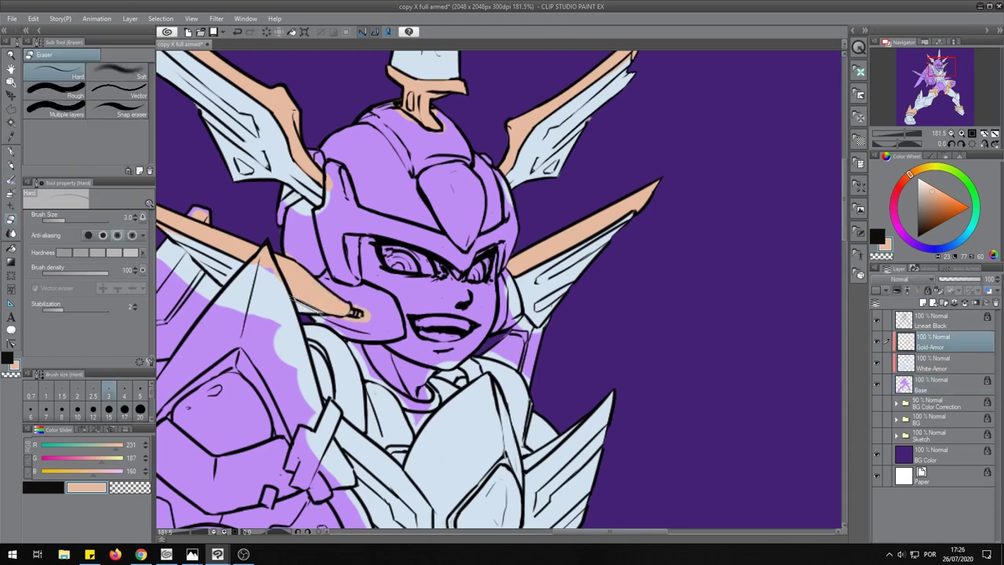
{"action": "key", "text": "b"}
{"action": "left_click_drag", "start_coordinate": [347, 349], "coordinate": [435, 396]}
{"action": "key", "text": "e"}
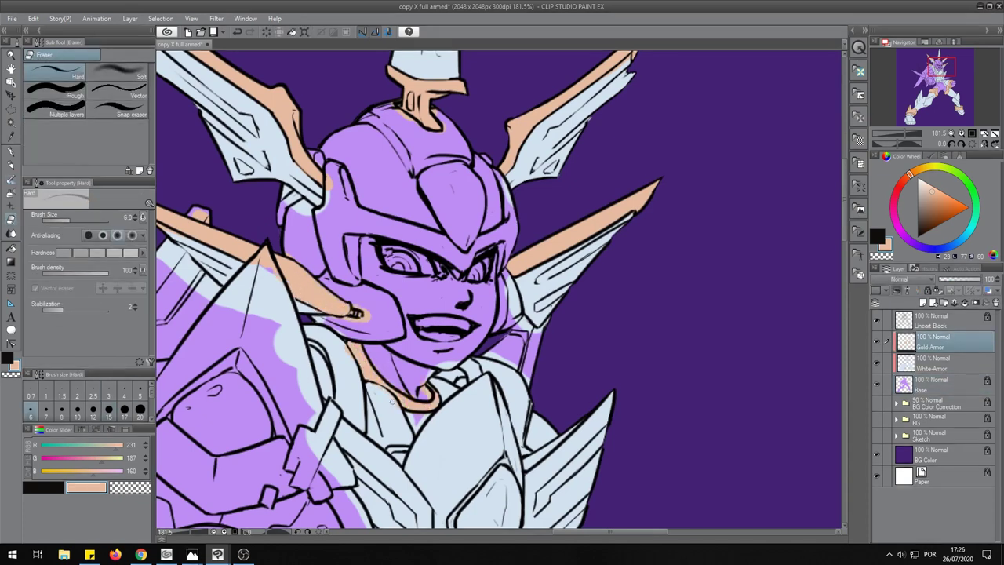
{"action": "key", "text": "bracketright"}
{"action": "key", "text": "bracketright"}
{"action": "key", "text": "bracketright"}
Erase stray peach marks on the thigh armor with an enlarged eraser.
{"action": "scroll", "coordinate": [501, 314], "scroll_direction": "down", "scroll_amount": 5}
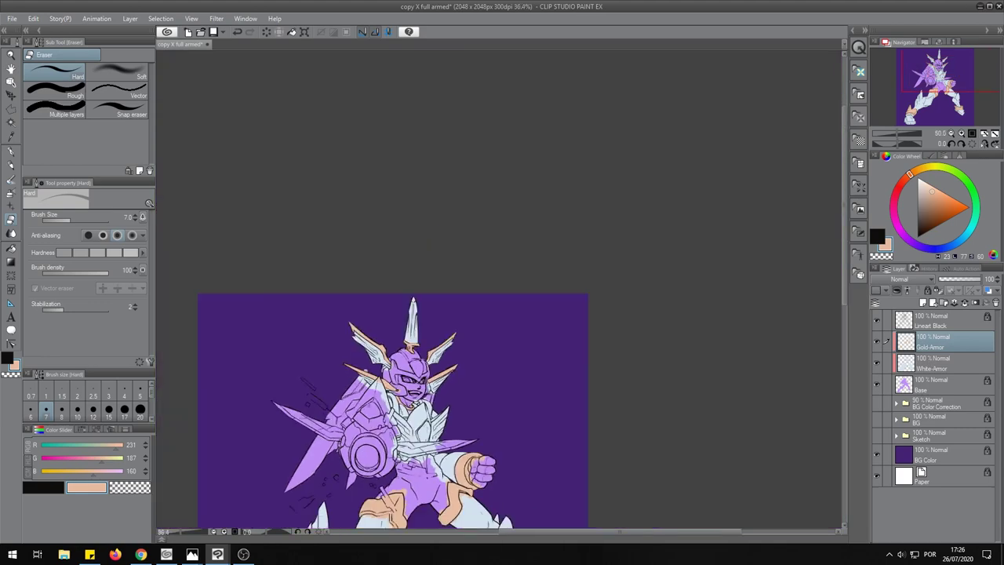
{"action": "scroll", "coordinate": [344, 383], "scroll_direction": "up", "scroll_amount": 5}
{"action": "key", "text": "bracketright"}
{"action": "key", "text": "bracketright"}
{"action": "key", "text": "bracketright"}
{"action": "scroll", "coordinate": [344, 382], "scroll_direction": "up", "scroll_amount": 2}
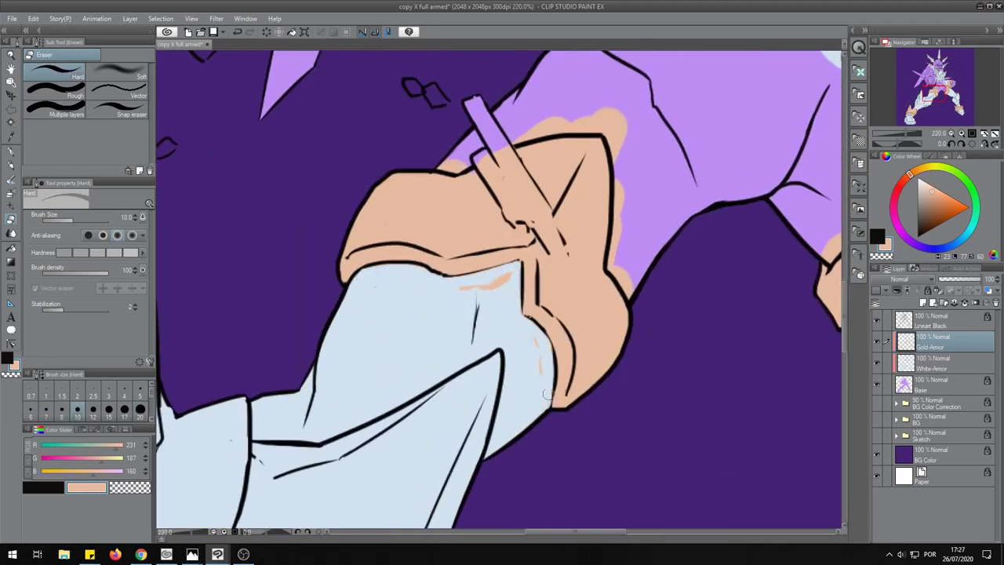
{"action": "left_click_drag", "start_coordinate": [541, 368], "coordinate": [534, 339]}
Inspect the knee guard, lower leg and boot for peach spill on a full-width canvas.
{"action": "left_click_drag", "start_coordinate": [470, 279], "coordinate": [575, 347]}
{"action": "left_click_drag", "start_coordinate": [591, 303], "coordinate": [576, 348]}
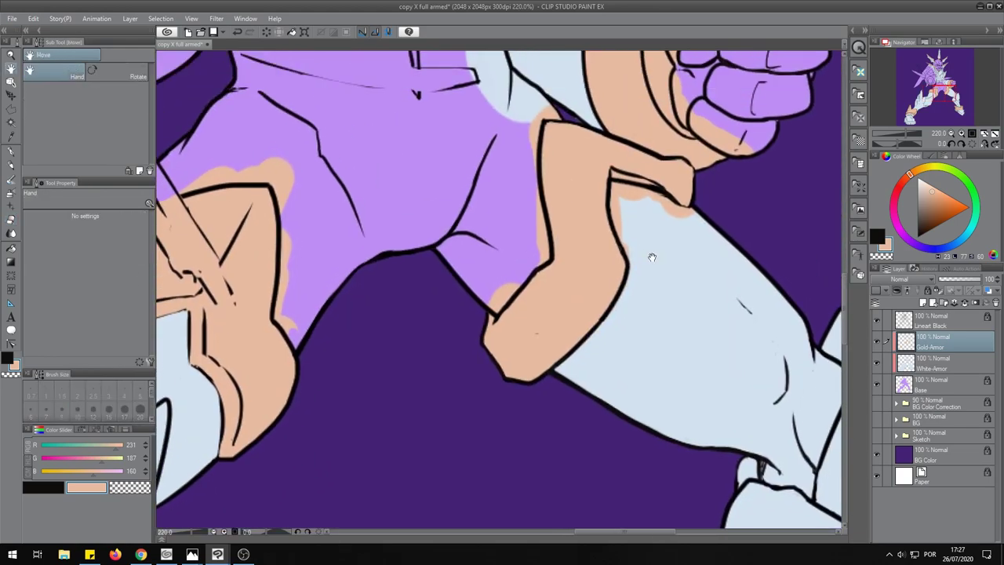
{"action": "left_click_drag", "start_coordinate": [643, 281], "coordinate": [643, 325]}
{"action": "scroll", "coordinate": [643, 325], "scroll_direction": "down", "scroll_amount": 5}
{"action": "scroll", "coordinate": [658, 357], "scroll_direction": "up", "scroll_amount": 5}
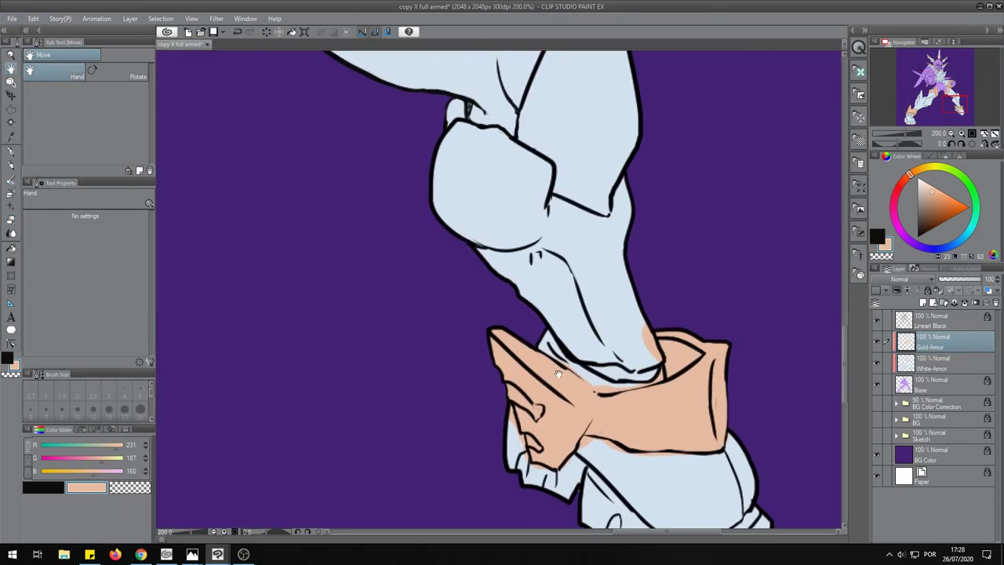
{"action": "left_click_drag", "start_coordinate": [657, 358], "coordinate": [685, 205]}
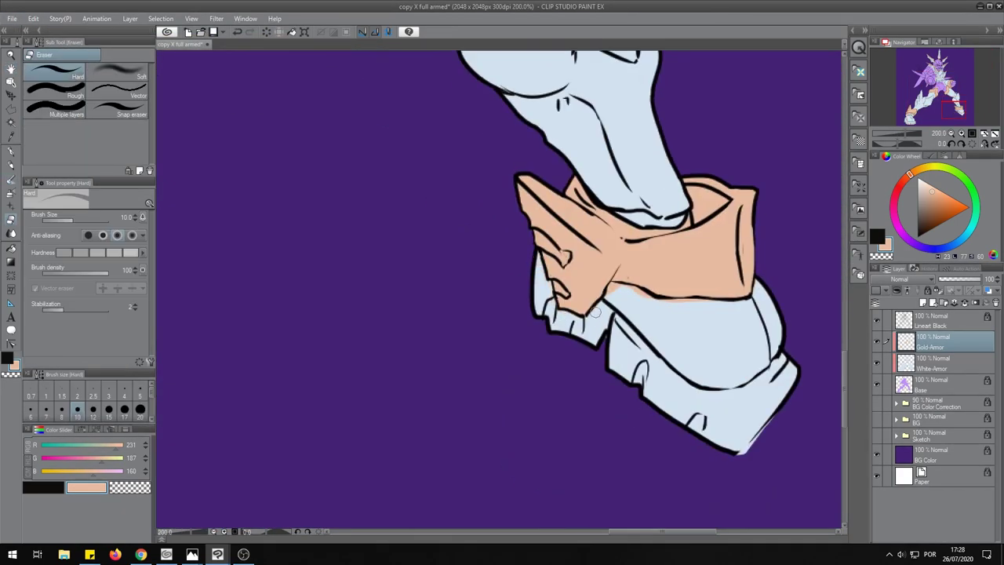
{"action": "left_click_drag", "start_coordinate": [705, 302], "coordinate": [440, 259]}
{"action": "key", "text": "Tab"}
{"action": "scroll", "coordinate": [428, 457], "scroll_direction": "up", "scroll_amount": 2}
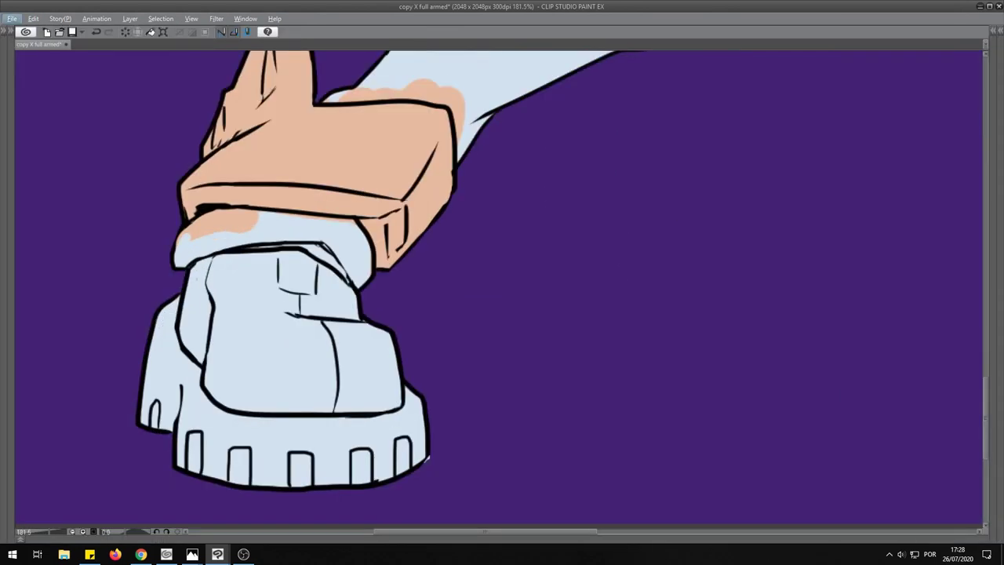
{"action": "left_click_drag", "start_coordinate": [442, 132], "coordinate": [375, 297]}
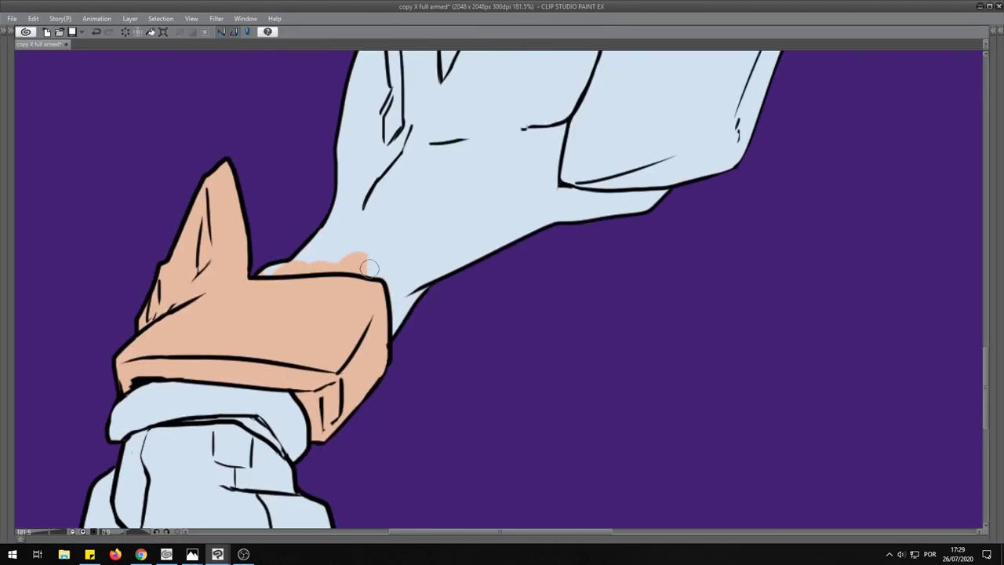
{"action": "key", "text": "Tab"}
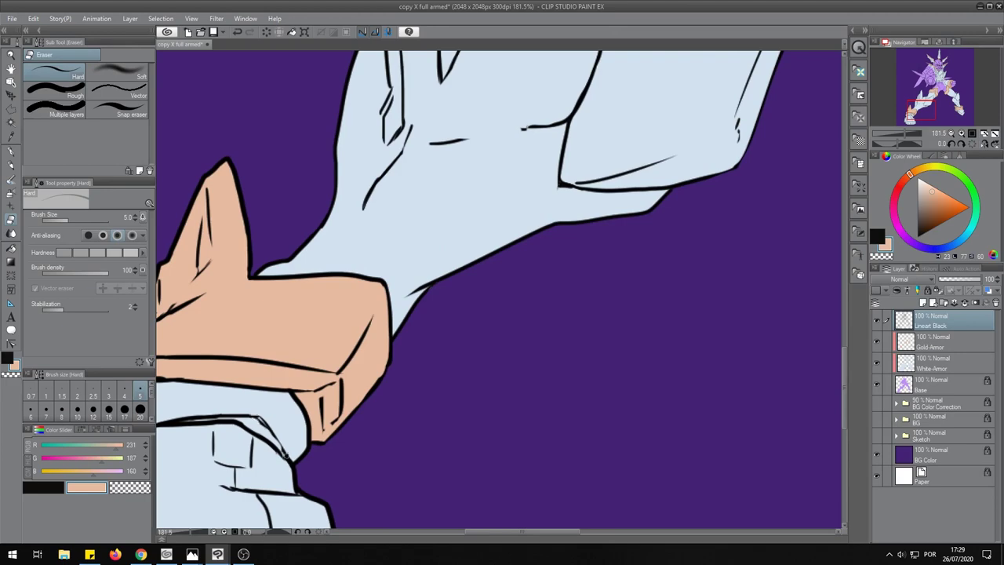
Undo the last stroke and lock the Lineart Black layer.
{"action": "key", "text": "ctrl+z"}
{"action": "left_click_drag", "start_coordinate": [281, 462], "coordinate": [537, 388]}
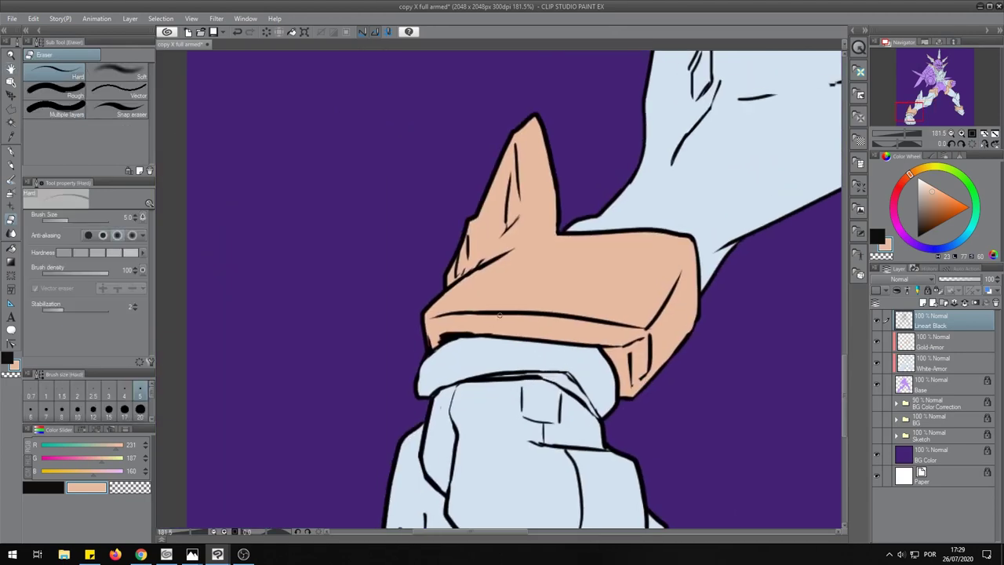
{"action": "scroll", "coordinate": [565, 404], "scroll_direction": "down", "scroll_amount": 3}
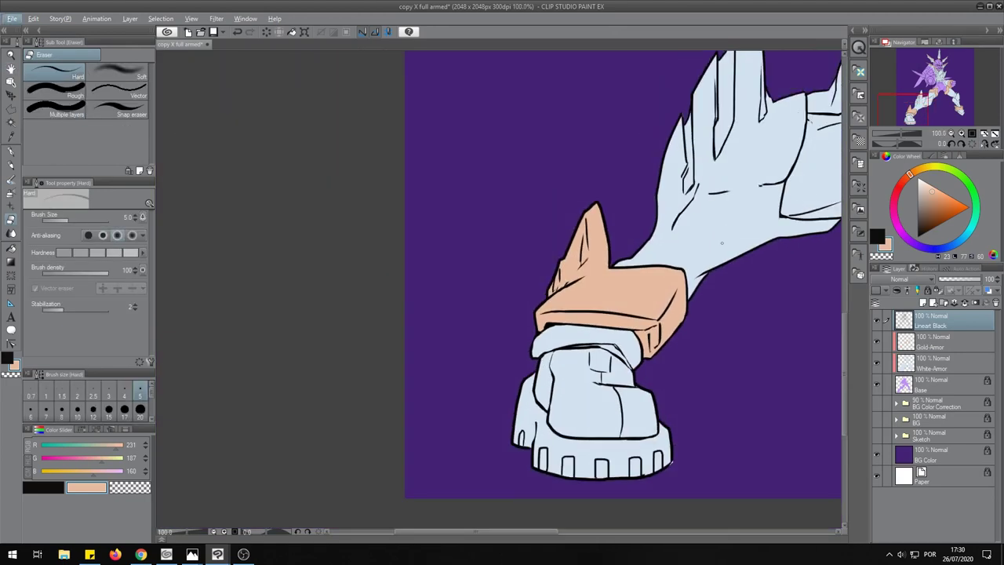
{"action": "left_click", "coordinate": [929, 290]}
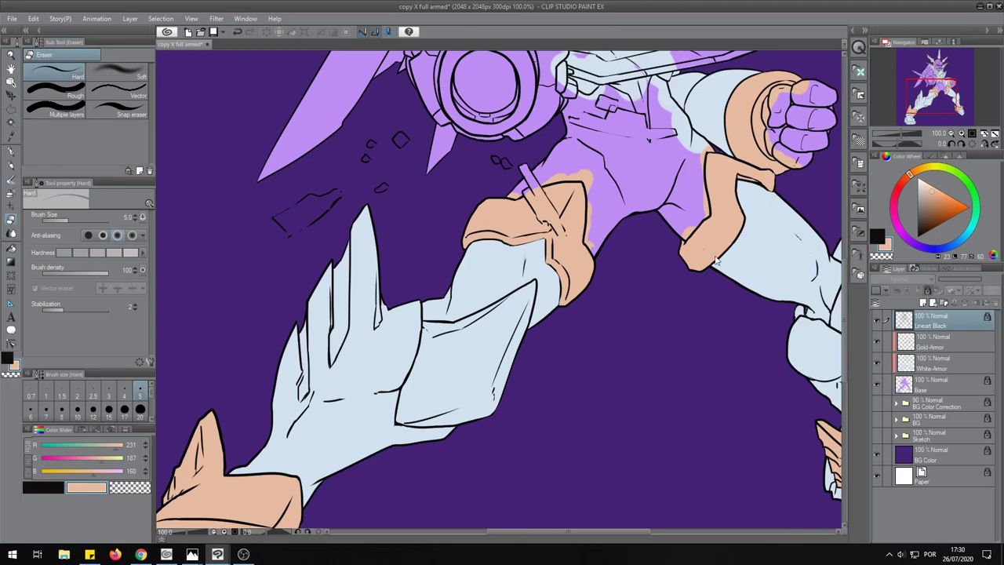
{"action": "left_click", "coordinate": [923, 105]}
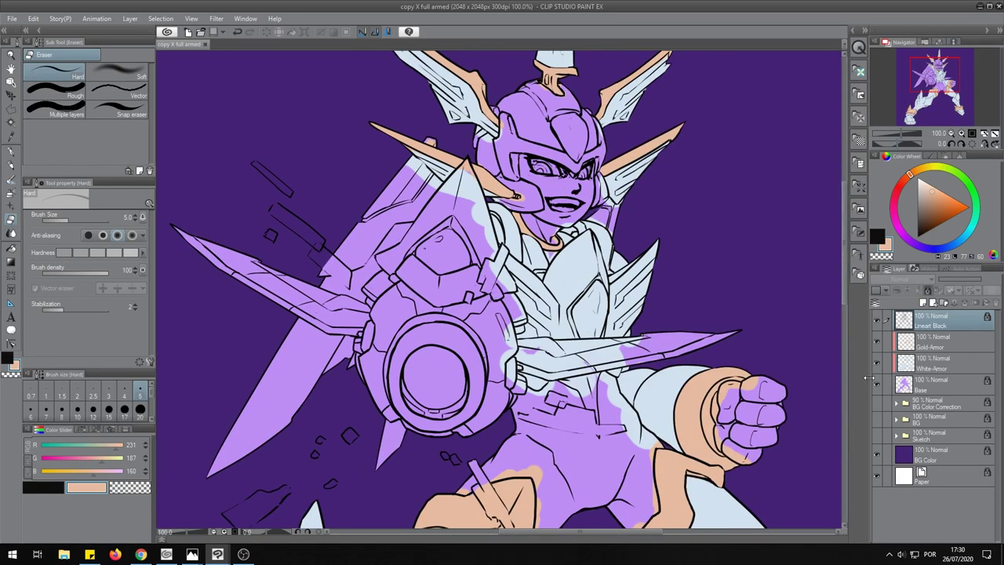
Add a White-Buster layer above Gold-Armor, clipped to the layer below.
{"action": "left_click", "coordinate": [927, 346]}
{"action": "key", "text": "ctrl+shift+n"}
{"action": "type", "text": "White-Buster"}
{"action": "key", "text": "Return"}
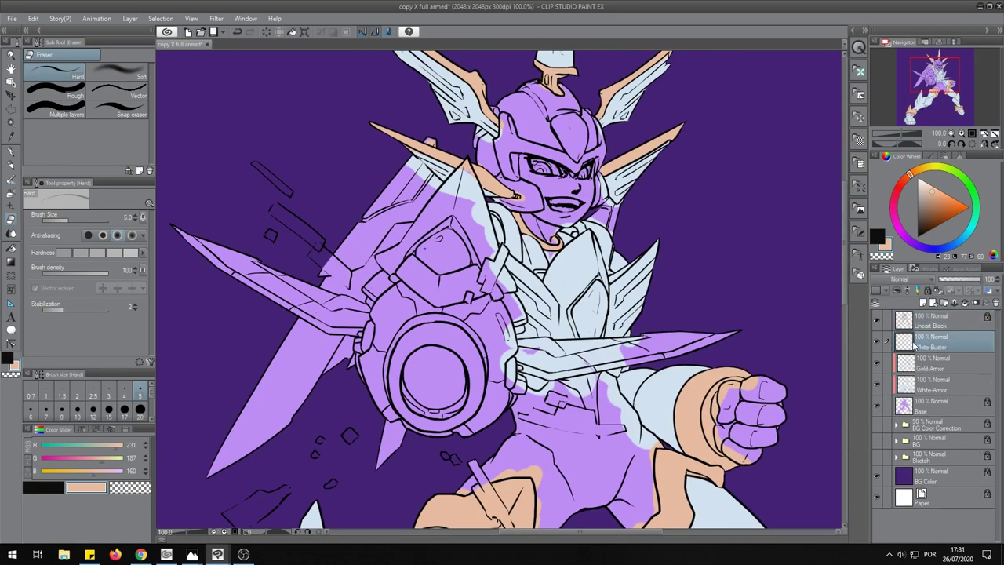
{"action": "key", "text": "ctrl+plus"}
{"action": "key", "text": "b"}
{"action": "left_click", "coordinate": [923, 302]}
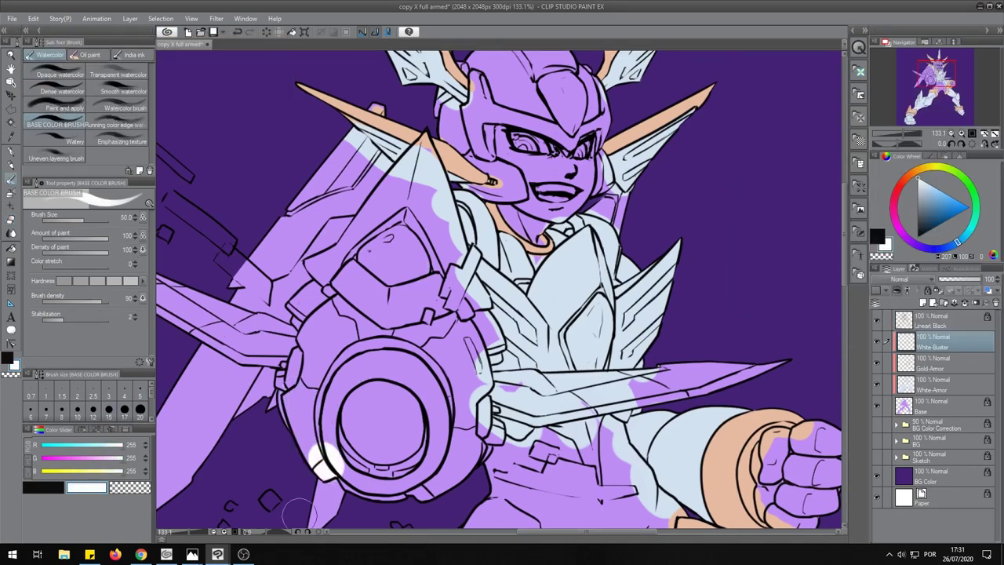
Paint white over the arm cannon on White-Buster.
{"action": "mouse_move", "coordinate": [310, 455]}
{"action": "left_mouse_down"}
{"action": "mouse_move", "coordinate": [313, 353]}
{"action": "mouse_move", "coordinate": [377, 486]}
{"action": "mouse_move", "coordinate": [475, 361]}
{"action": "mouse_move", "coordinate": [471, 274]}
{"action": "mouse_move", "coordinate": [424, 172]}
{"action": "left_mouse_up"}
{"action": "left_click_drag", "start_coordinate": [377, 314], "coordinate": [455, 471]}
{"action": "scroll", "coordinate": [469, 452], "scroll_direction": "up", "scroll_amount": 6}
Trim the white spill on the cannon with an enlarged eraser and add a layer for gold parts.
{"action": "key", "text": "e"}
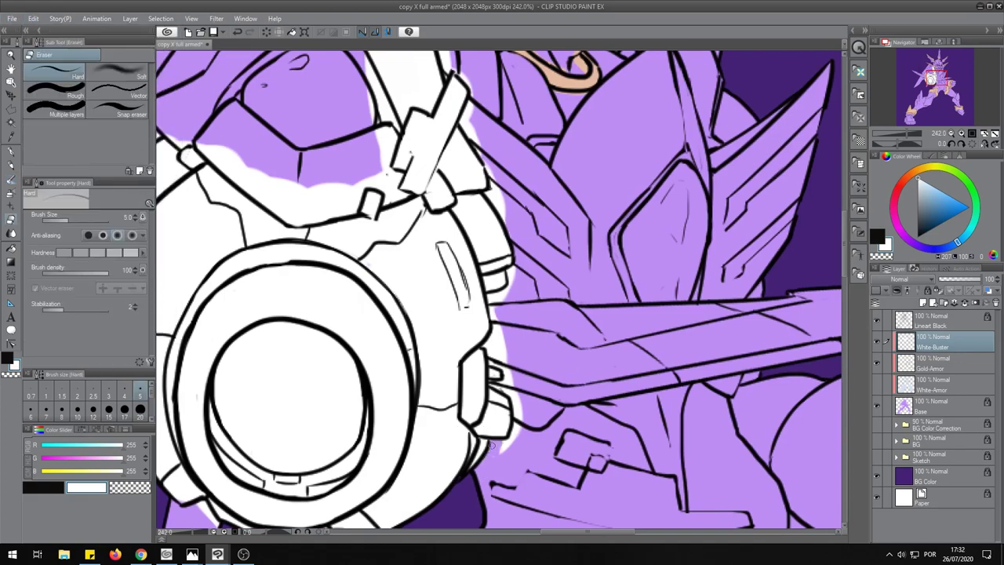
{"action": "scroll", "coordinate": [491, 343], "scroll_direction": "up", "scroll_amount": 2}
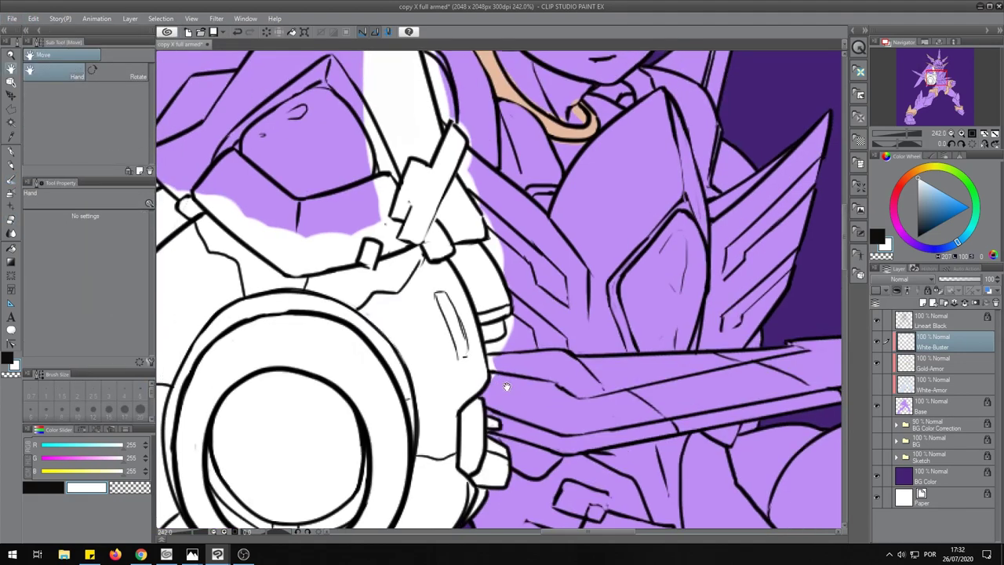
{"action": "key", "text": "bracketright"}
{"action": "key", "text": "bracketright"}
{"action": "key", "text": "bracketright"}
{"action": "scroll", "coordinate": [488, 358], "scroll_direction": "up", "scroll_amount": 4}
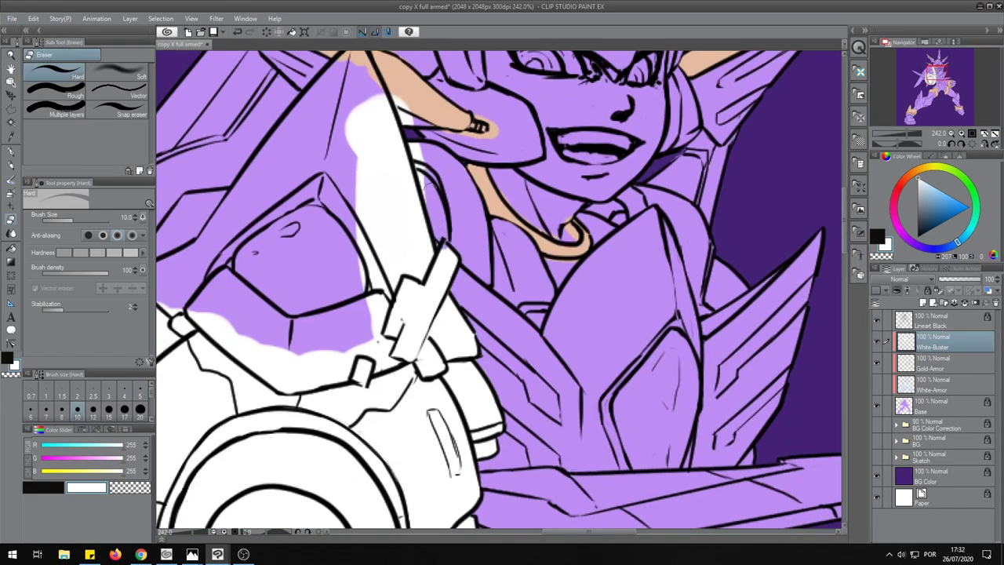
{"action": "scroll", "coordinate": [483, 379], "scroll_direction": "down", "scroll_amount": 3}
{"action": "left_click_drag", "start_coordinate": [486, 313], "coordinate": [471, 392]}
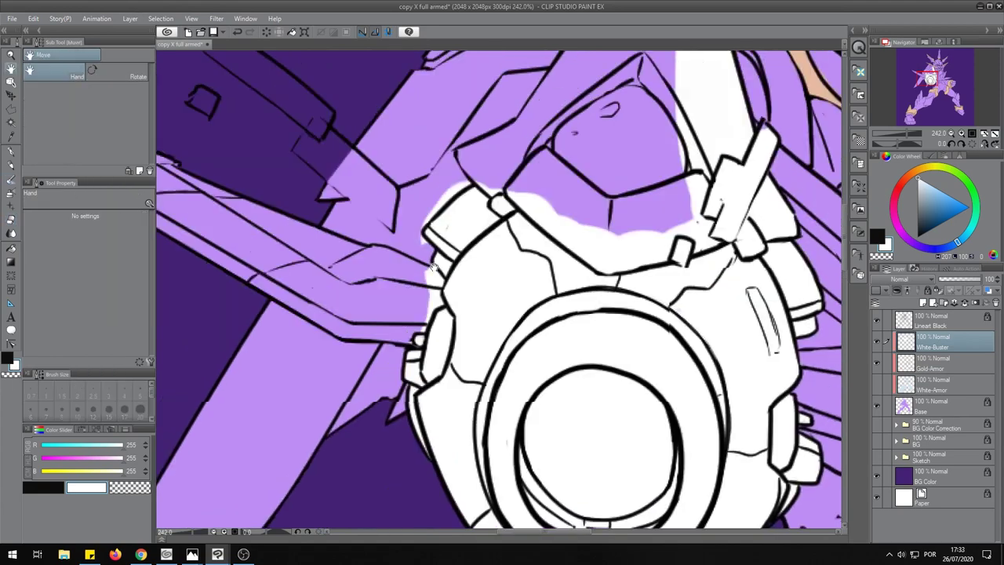
{"action": "scroll", "coordinate": [510, 330], "scroll_direction": "down", "scroll_amount": 2}
{"action": "right_click", "coordinate": [953, 413]}
{"action": "left_click", "coordinate": [949, 313]}
Paint the cannon's pointed guard peach, including its inner purple area.
{"action": "key", "text": "b"}
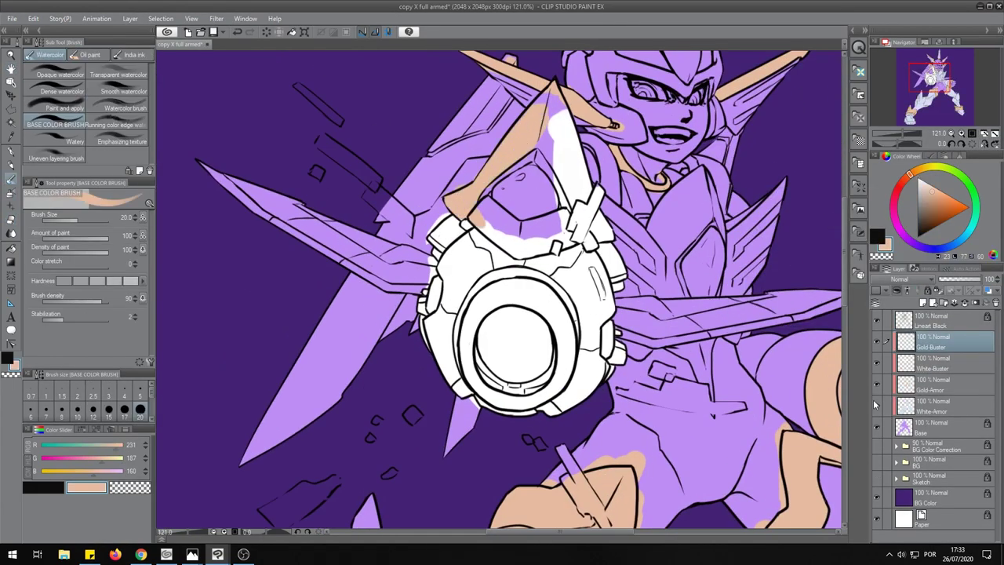
{"action": "left_click_drag", "start_coordinate": [549, 88], "coordinate": [516, 249]}
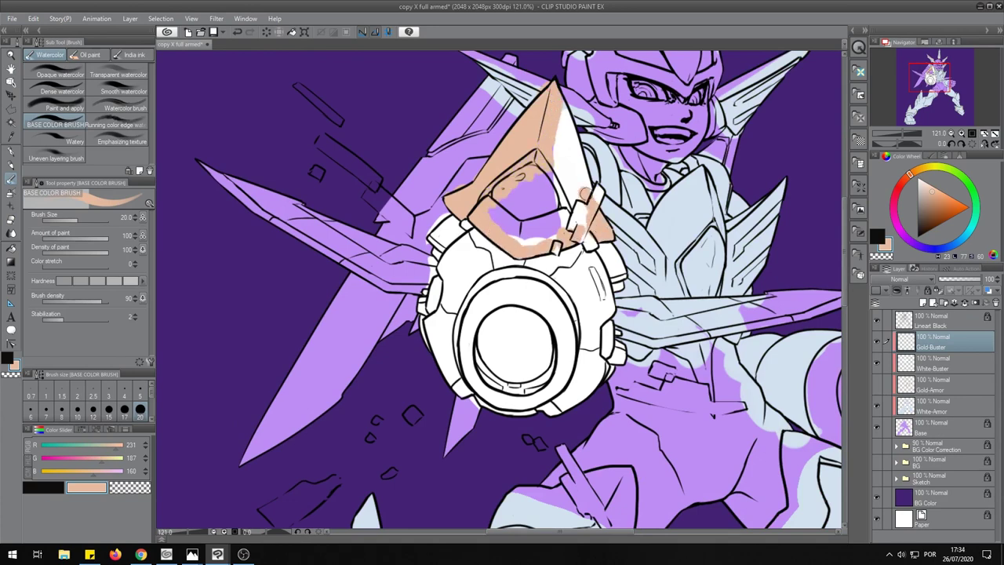
{"action": "left_click_drag", "start_coordinate": [583, 192], "coordinate": [559, 117]}
{"action": "key", "text": "bracketright"}
{"action": "key", "text": "bracketright"}
{"action": "key", "text": "bracketright"}
{"action": "left_click_drag", "start_coordinate": [510, 188], "coordinate": [554, 208]}
Paint both side blades of the cannon peach.
{"action": "left_click_drag", "start_coordinate": [204, 166], "coordinate": [424, 290]}
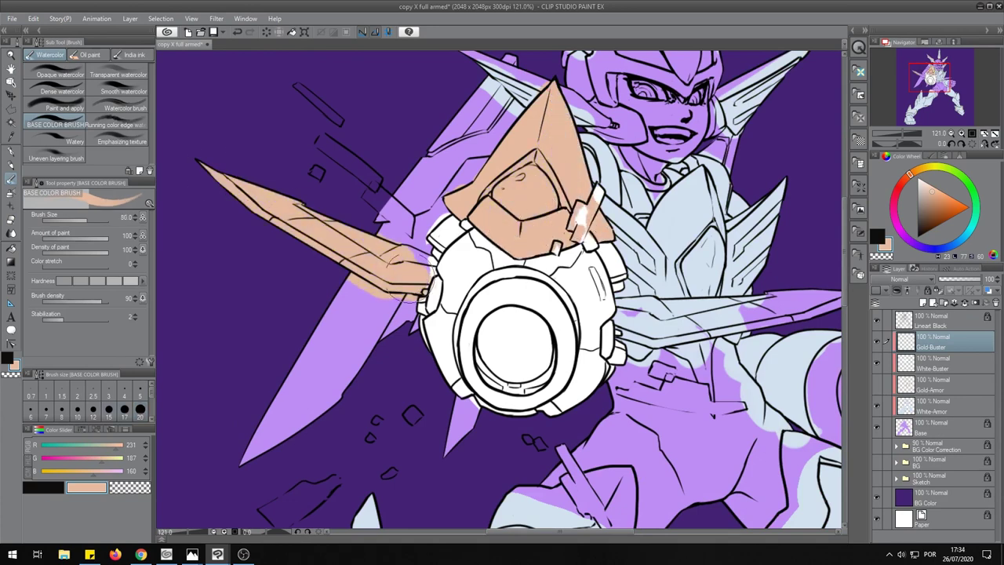
{"action": "left_click_drag", "start_coordinate": [549, 314], "coordinate": [345, 314]}
{"action": "left_click_drag", "start_coordinate": [705, 274], "coordinate": [463, 337]}
{"action": "scroll", "coordinate": [470, 329], "scroll_direction": "up", "scroll_amount": 4}
Erase peach spill near the cannon edge and along the blade's lower edge.
{"action": "key", "text": "e"}
{"action": "mouse_move", "coordinate": [419, 274]}
{"action": "left_mouse_down"}
{"action": "mouse_move", "coordinate": [407, 328]}
{"action": "mouse_move", "coordinate": [380, 276]}
{"action": "left_mouse_up"}
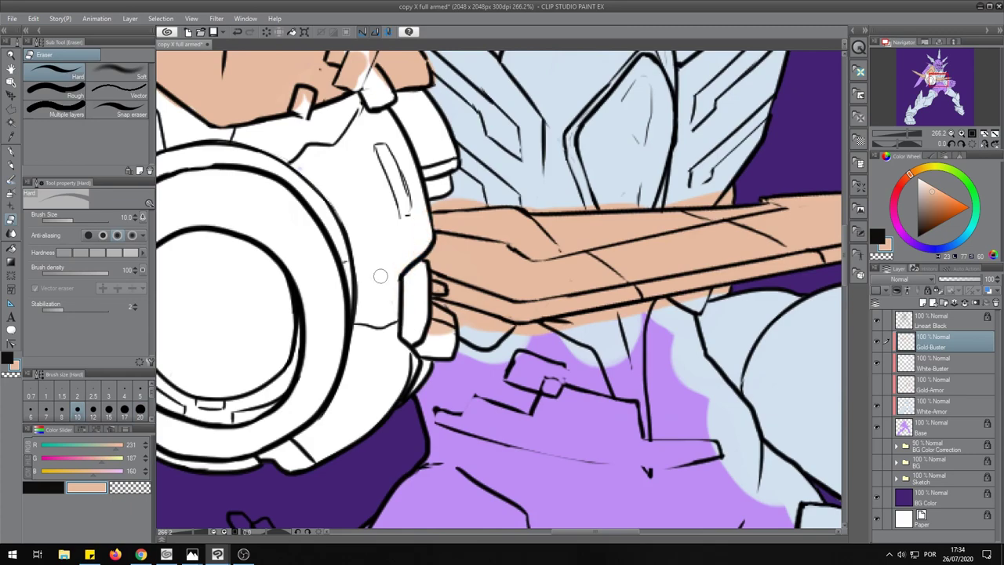
{"action": "mouse_move", "coordinate": [435, 314]}
{"action": "left_mouse_down"}
{"action": "mouse_move", "coordinate": [517, 317]}
{"action": "mouse_move", "coordinate": [738, 298]}
{"action": "left_mouse_up"}
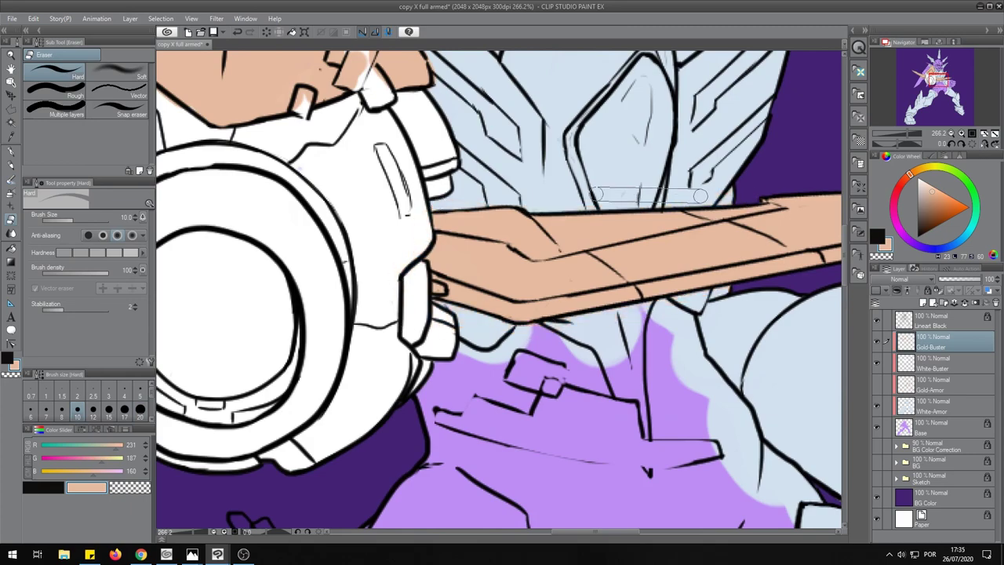
{"action": "key", "text": "b"}
{"action": "mouse_move", "coordinate": [891, 185]}
{"action": "left_mouse_down"}
{"action": "mouse_move", "coordinate": [656, 287]}
{"action": "mouse_move", "coordinate": [569, 191]}
{"action": "mouse_move", "coordinate": [491, 316]}
{"action": "left_mouse_up"}
Erase remaining peach spill along the blade's edges by the cannon hand.
{"action": "key", "text": "e"}
{"action": "left_click_drag", "start_coordinate": [440, 518], "coordinate": [603, 361]}
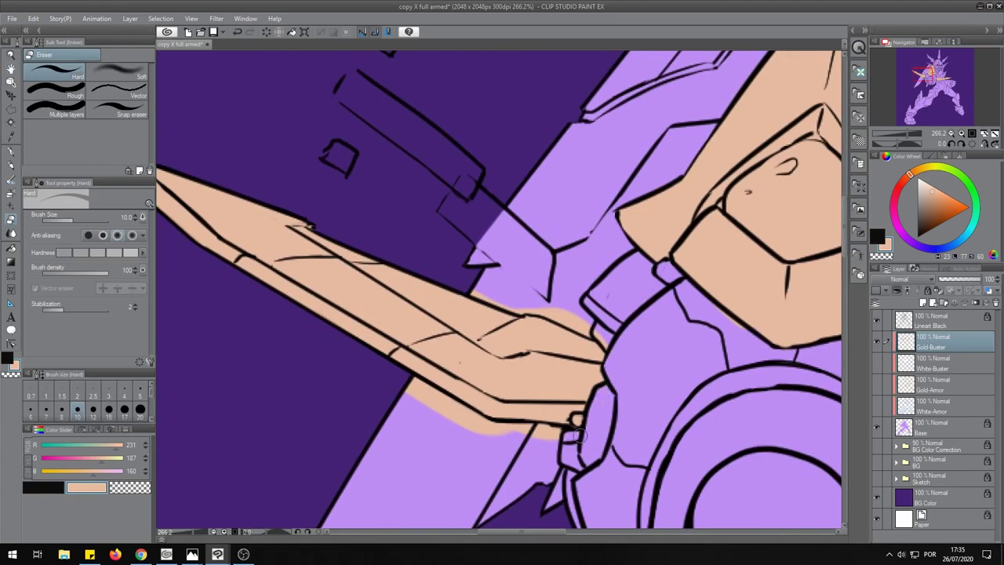
{"action": "key", "text": "bracketright"}
{"action": "key", "text": "bracketright"}
{"action": "key", "text": "bracketright"}
{"action": "left_click_drag", "start_coordinate": [496, 429], "coordinate": [408, 392]}
{"action": "left_click_drag", "start_coordinate": [470, 298], "coordinate": [552, 305]}
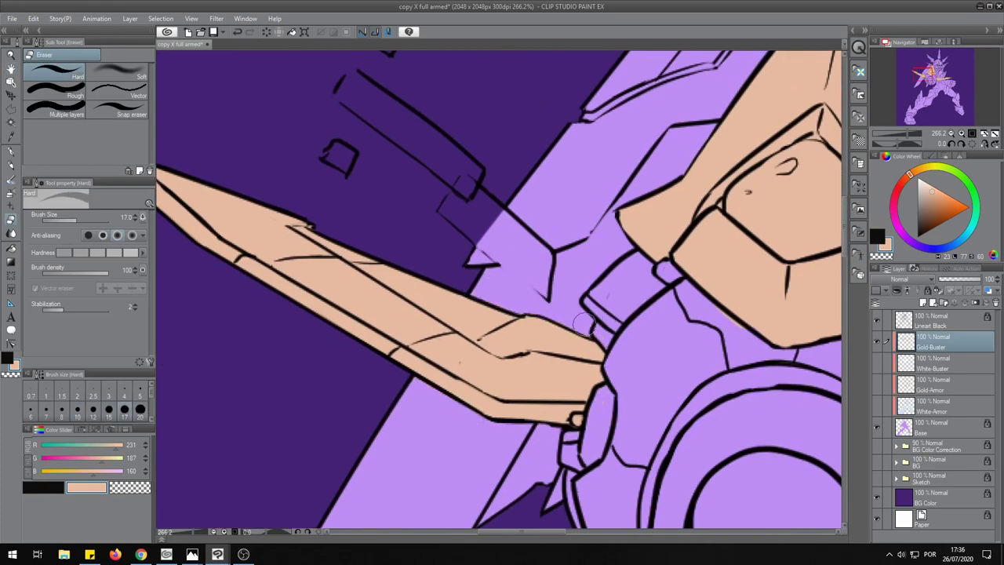
{"action": "scroll", "coordinate": [584, 324], "scroll_direction": "down", "scroll_amount": 4}
{"action": "scroll", "coordinate": [530, 321], "scroll_direction": "up", "scroll_amount": 2}
{"action": "key", "text": "bracketleft"}
{"action": "key", "text": "bracketleft"}
{"action": "key", "text": "bracketleft"}
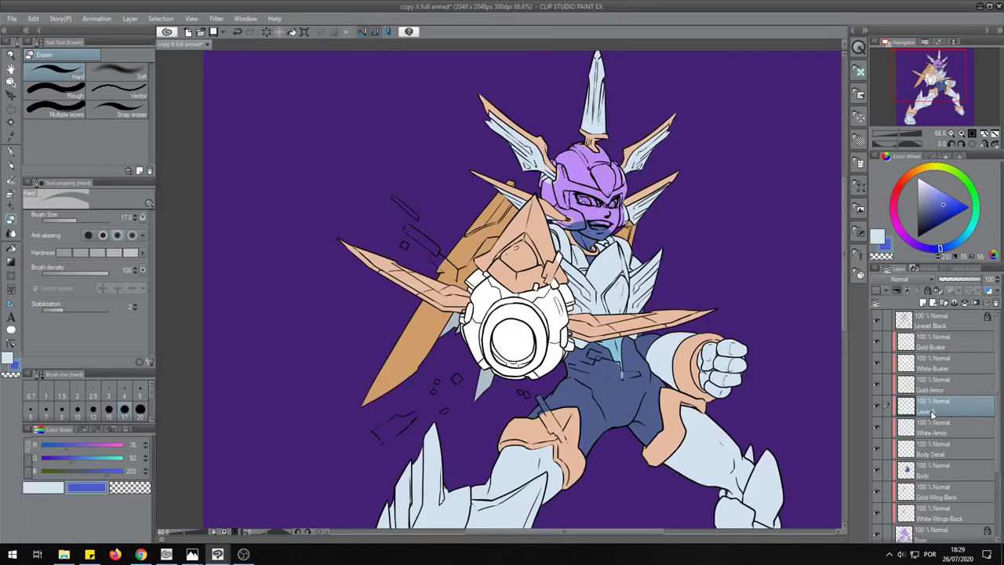
{"action": "type", "text": "Blue-Helmet"}
Name the layer Blue-Helmet and move it just under the line art.
{"action": "key", "text": "Return"}
{"action": "scroll", "coordinate": [549, 236], "scroll_direction": "up", "scroll_amount": 5}
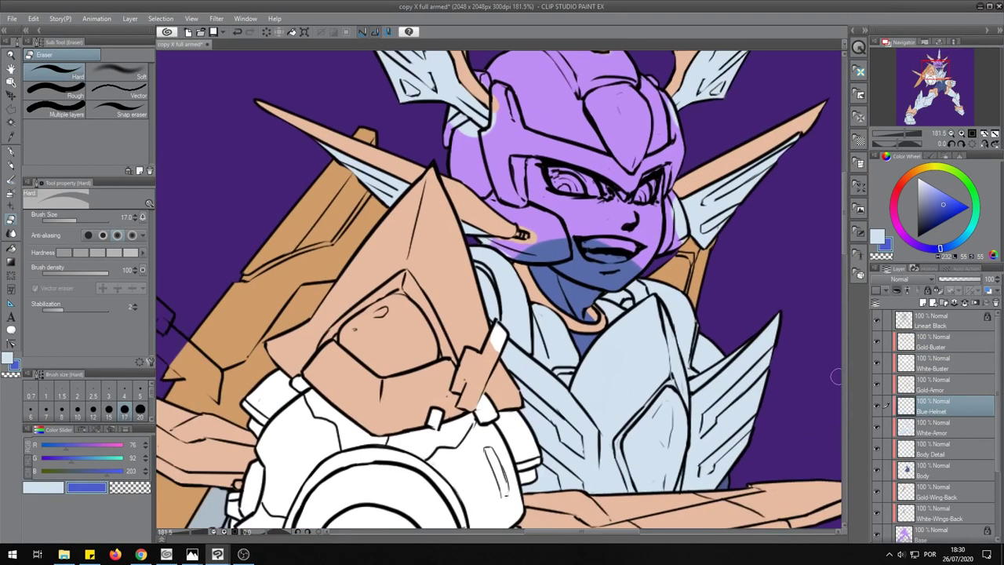
{"action": "left_click_drag", "start_coordinate": [933, 406], "coordinate": [933, 339]}
{"action": "key", "text": "b"}
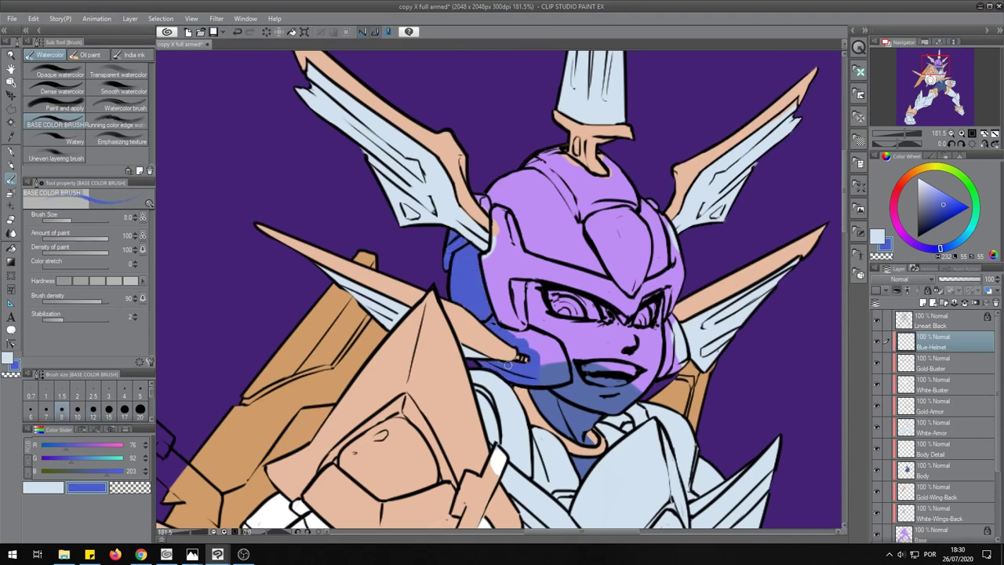
Paint blue along the helmet's left side and chin, cleaning up spill.
{"action": "left_click_drag", "start_coordinate": [507, 363], "coordinate": [553, 376]}
{"action": "key", "text": "e"}
{"action": "key", "text": "b"}
{"action": "left_click_drag", "start_coordinate": [502, 326], "coordinate": [492, 260]}
{"action": "key", "text": "alt+bracketright"}
{"action": "key", "text": "e"}
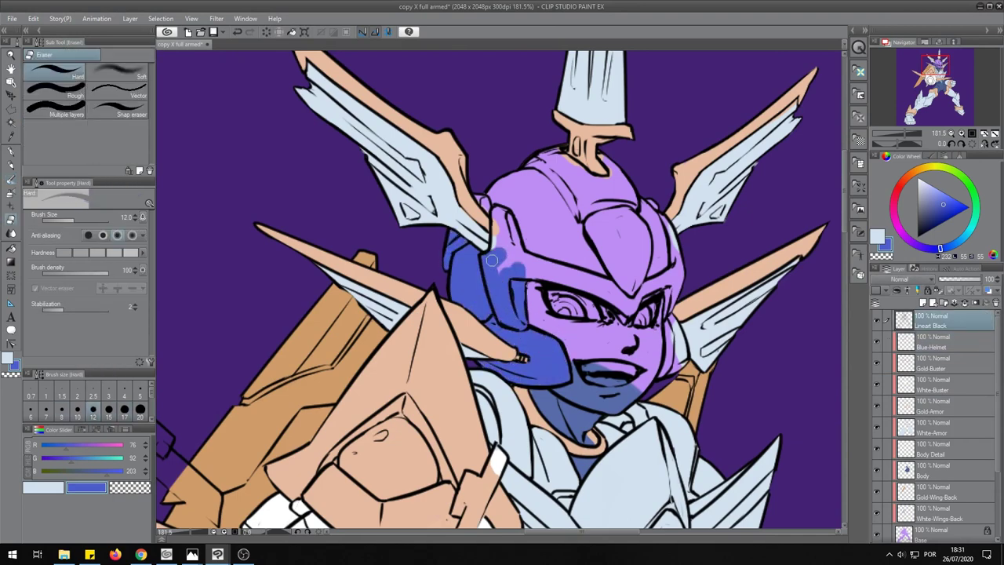
{"action": "key", "text": "alt+bracketleft"}
{"action": "key", "text": "b"}
Paint blue across the top of the helmet, erasing overspill.
{"action": "mouse_move", "coordinate": [498, 208]}
{"action": "left_mouse_down"}
{"action": "mouse_move", "coordinate": [584, 180]}
{"action": "mouse_move", "coordinate": [581, 166]}
{"action": "left_mouse_up"}
{"action": "key", "text": "alt+bracketright"}
{"action": "key", "text": "e"}
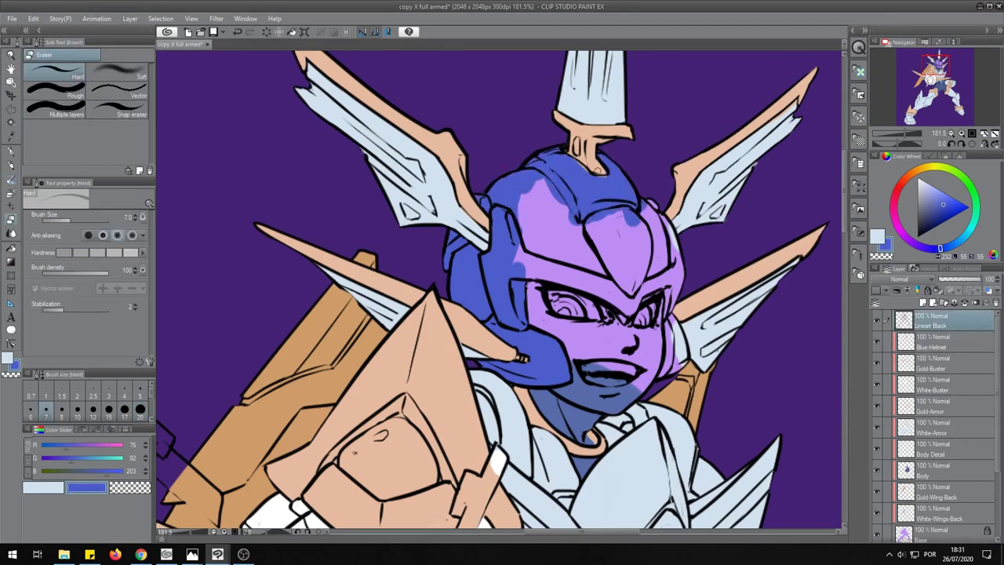
{"action": "key", "text": "alt+bracketleft"}
{"action": "key", "text": "alt+bracketleft"}
{"action": "key", "text": "alt+bracketleft"}
{"action": "key", "text": "alt+bracketright"}
{"action": "key", "text": "alt+bracketright"}
{"action": "key", "text": "alt+bracketright"}
{"action": "key", "text": "alt+bracketleft"}
{"action": "key", "text": "b"}
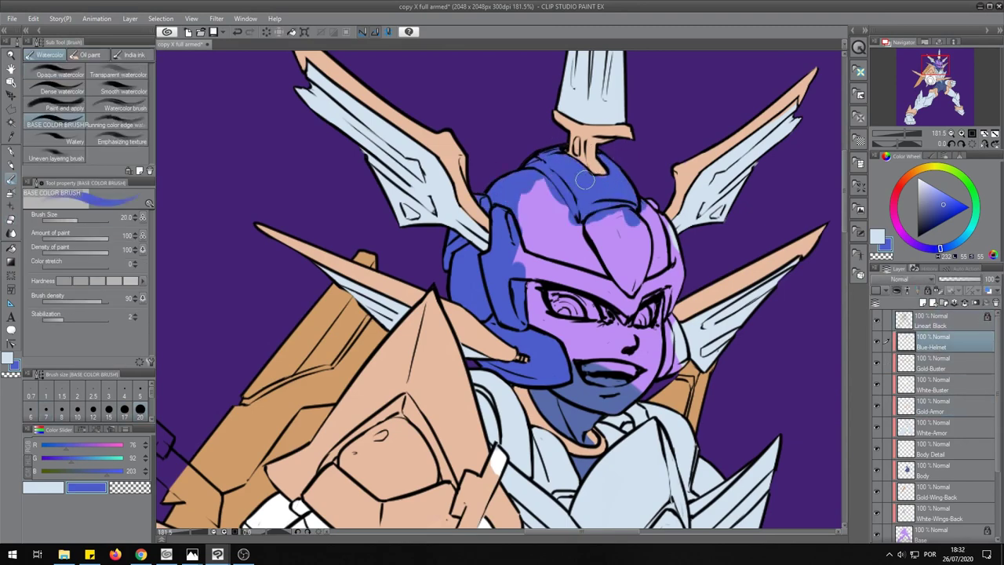
Cover the remaining purple on both sides of the helmet in blue.
{"action": "left_click_drag", "start_coordinate": [669, 240], "coordinate": [658, 271]}
{"action": "key", "text": "bracketright"}
{"action": "key", "text": "bracketright"}
{"action": "key", "text": "bracketright"}
{"action": "left_click_drag", "start_coordinate": [576, 235], "coordinate": [535, 241]}
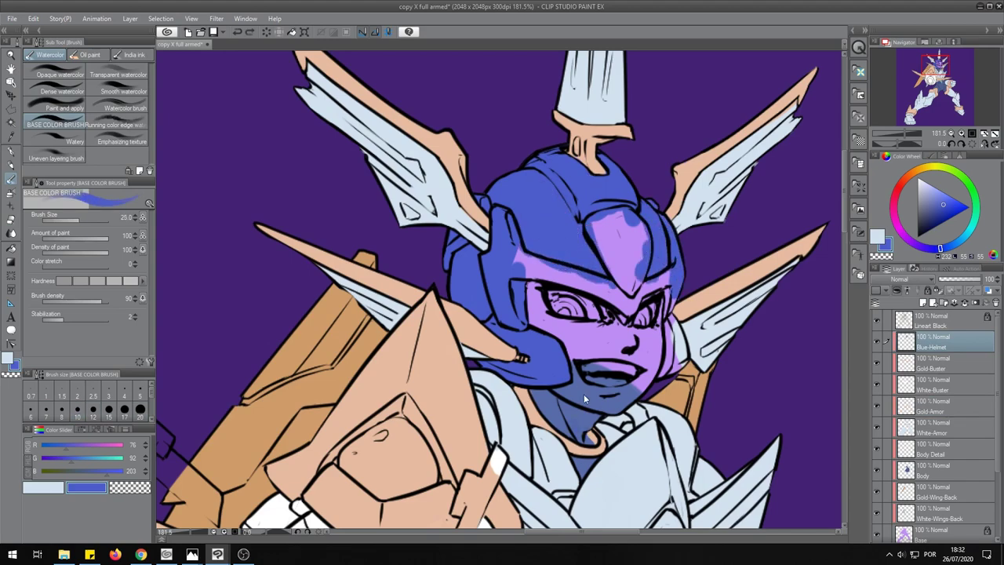
{"action": "scroll", "coordinate": [592, 333], "scroll_direction": "down", "scroll_amount": 3}
{"action": "key", "text": "bracketleft"}
{"action": "key", "text": "bracketleft"}
{"action": "key", "text": "bracketleft"}
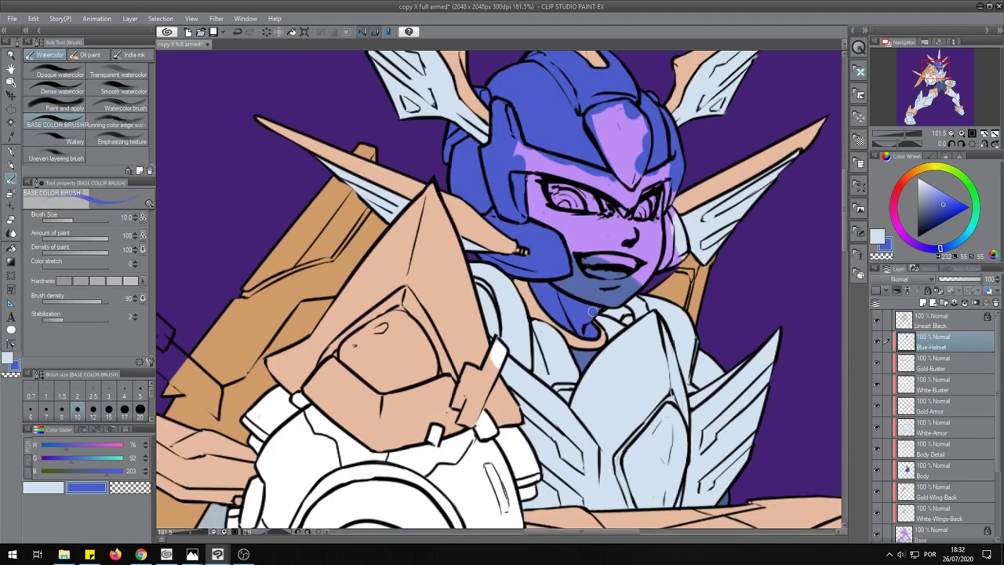
{"action": "scroll", "coordinate": [578, 357], "scroll_direction": "up", "scroll_amount": 3}
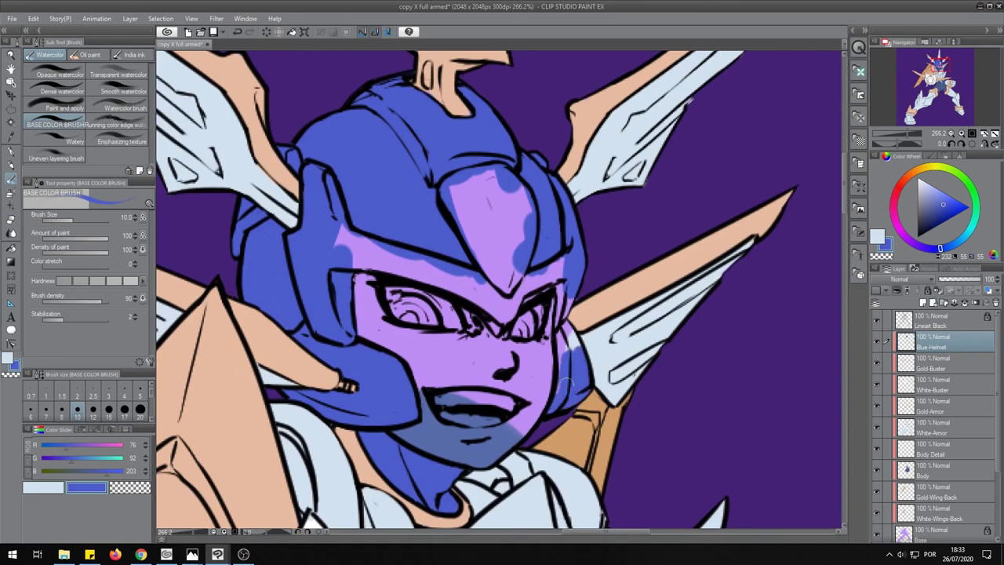
Add a Blue-Helmet-2 layer and paint light-cyan plates across the helmet top.
{"action": "key", "text": "ctrl+shift+n"}
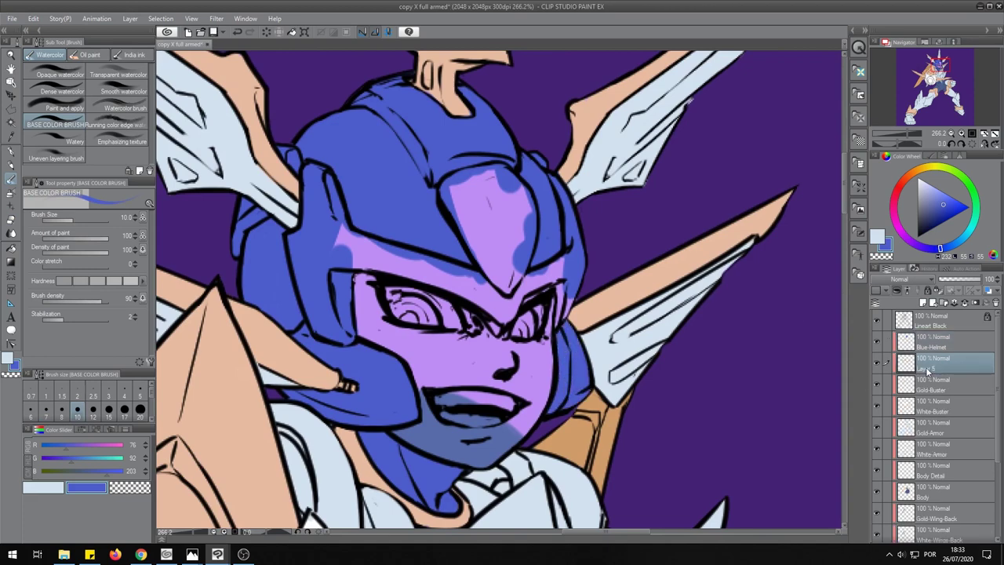
{"action": "left_click", "coordinate": [502, 311]}
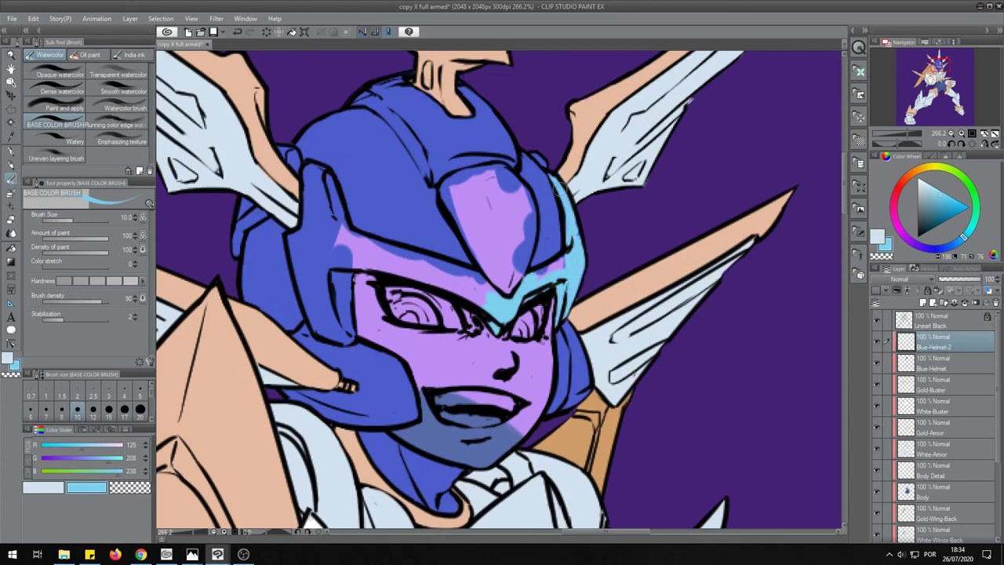
{"action": "left_click_drag", "start_coordinate": [416, 165], "coordinate": [360, 98]}
{"action": "left_click_drag", "start_coordinate": [470, 176], "coordinate": [494, 95]}
{"action": "mouse_move", "coordinate": [448, 156]}
{"action": "left_mouse_down"}
{"action": "mouse_move", "coordinate": [486, 118]}
{"action": "mouse_move", "coordinate": [423, 102]}
{"action": "left_mouse_up"}
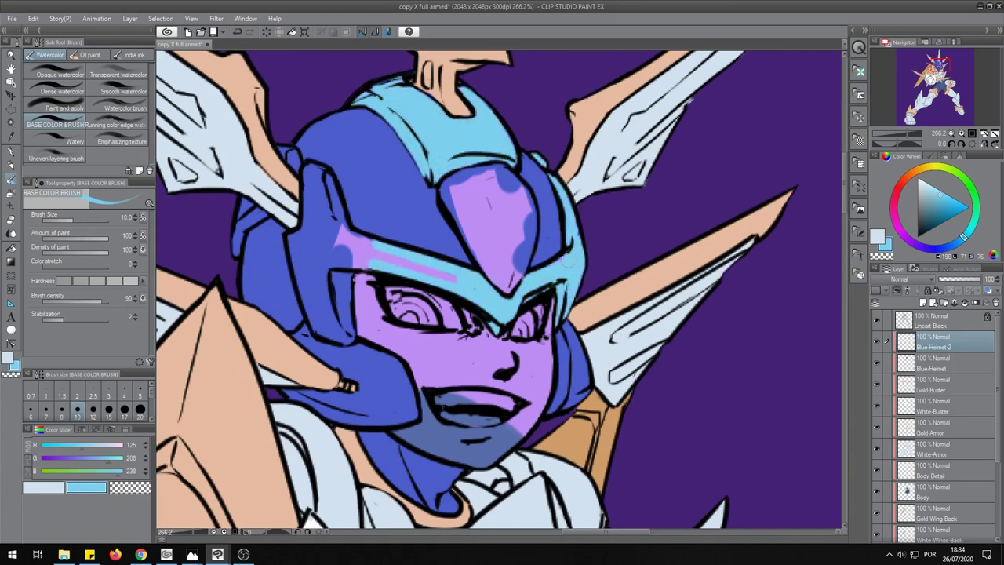
Fill the helmet's side fin with light cyan.
{"action": "mouse_move", "coordinate": [338, 290]}
{"action": "left_mouse_down"}
{"action": "mouse_move", "coordinate": [565, 341]}
{"action": "mouse_move", "coordinate": [533, 298]}
{"action": "mouse_move", "coordinate": [565, 236]}
{"action": "left_mouse_up"}
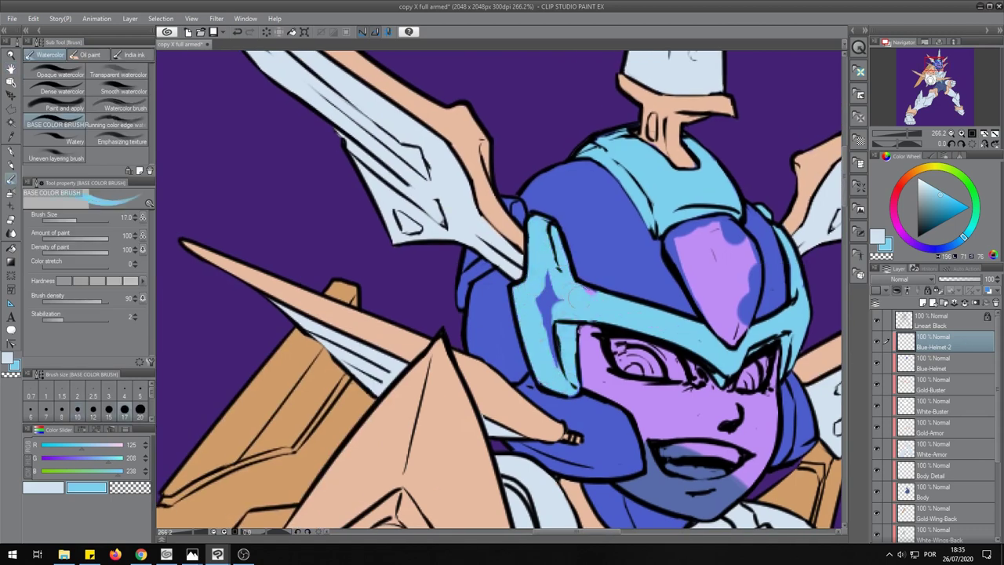
{"action": "left_click_drag", "start_coordinate": [553, 283], "coordinate": [553, 361]}
{"action": "left_click", "coordinate": [62, 409]}
{"action": "left_click_drag", "start_coordinate": [474, 302], "coordinate": [468, 251]}
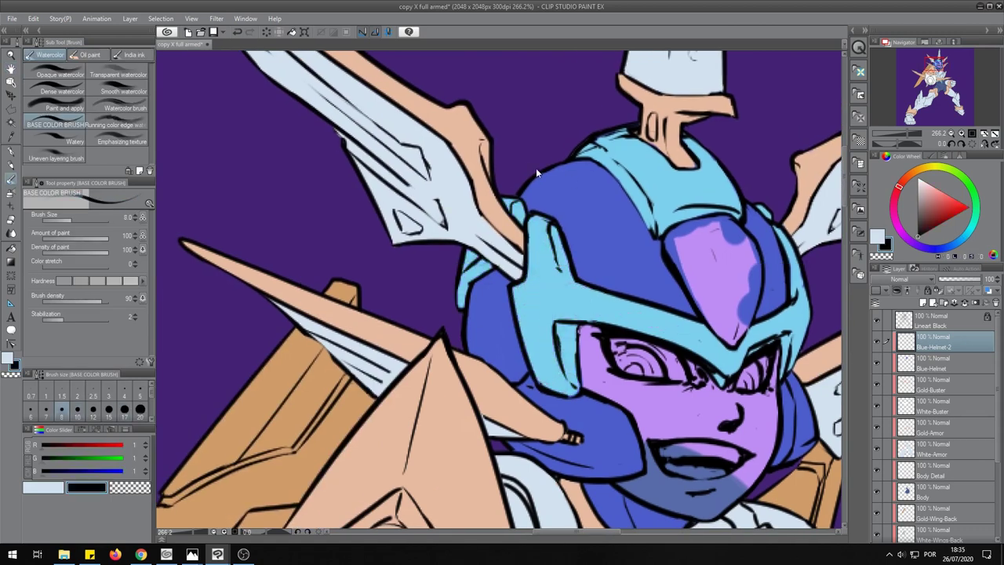
Pick black and check the line art, Blue-Helmet and Gold-Armor layers with pen and eraser.
{"action": "left_click", "coordinate": [910, 289]}
{"action": "left_click", "coordinate": [525, 187], "text": "alt"}
{"action": "key", "text": "p"}
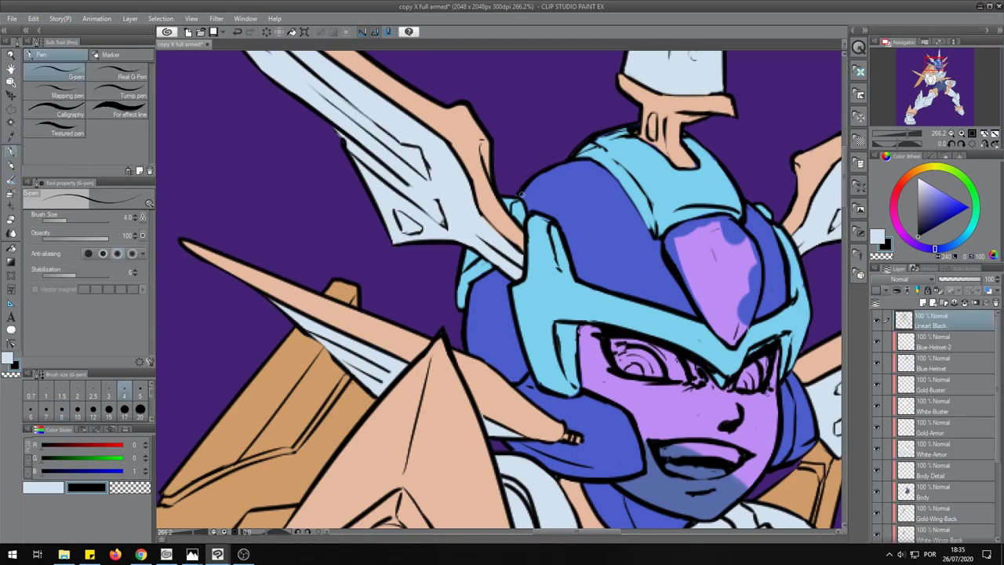
{"action": "left_click", "coordinate": [541, 429], "text": "ctrl+shift"}
{"action": "key", "text": "e"}
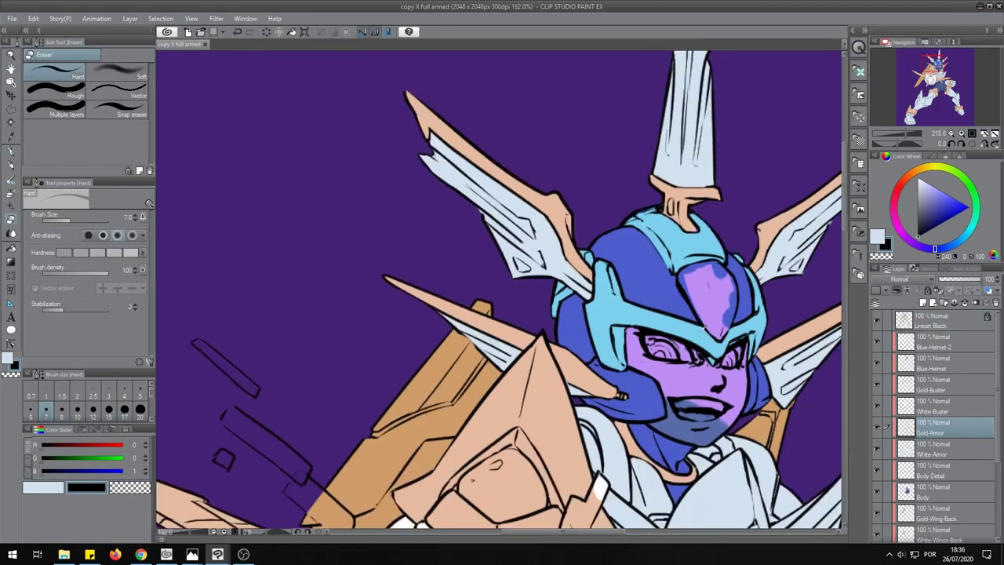
{"action": "scroll", "coordinate": [298, 471], "scroll_direction": "down", "scroll_amount": 4}
{"action": "scroll", "coordinate": [511, 337], "scroll_direction": "up", "scroll_amount": 3}
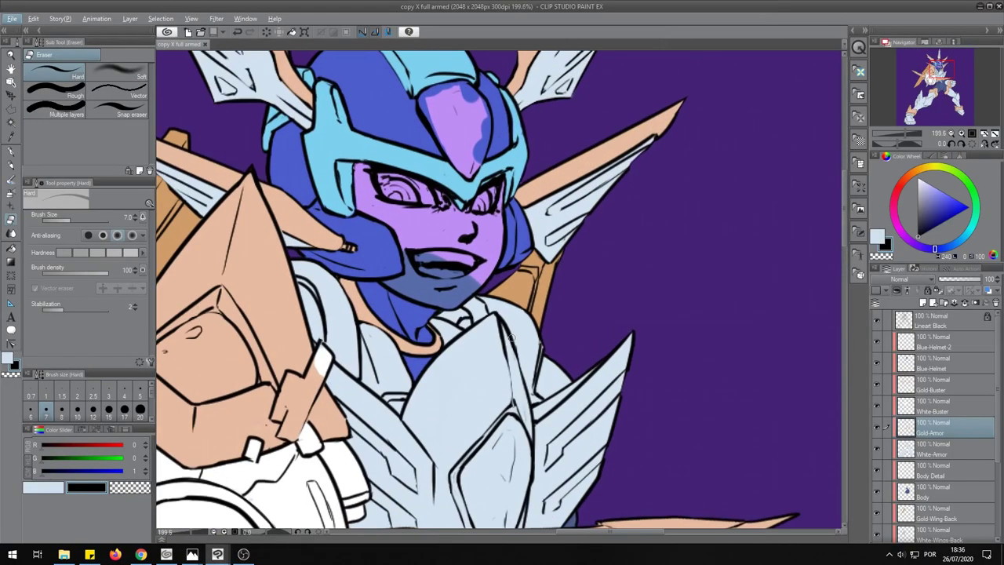
{"action": "left_click", "coordinate": [941, 371]}
{"action": "left_click", "coordinate": [941, 429]}
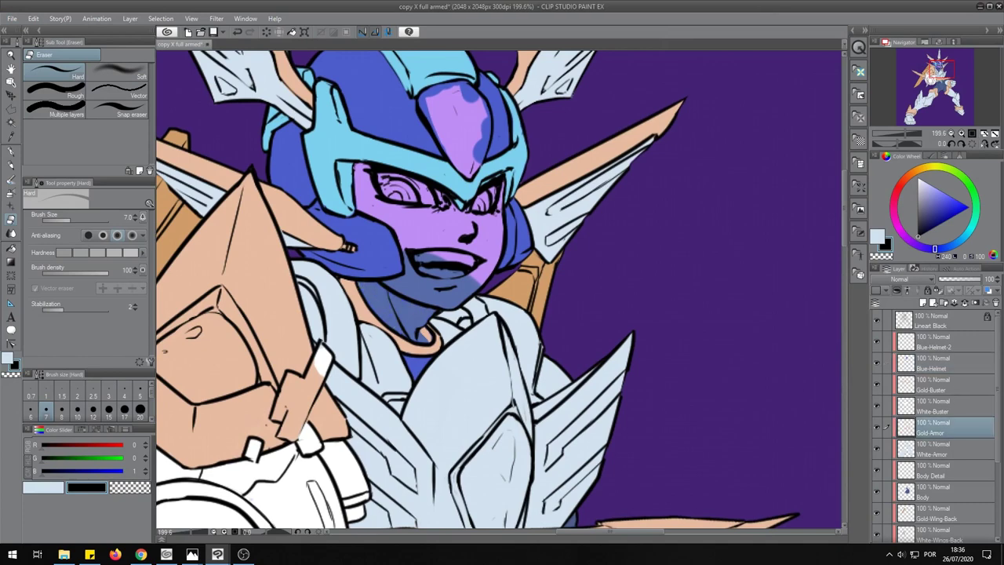
Add a new layer above Gold-Buster named Skin-Face.
{"action": "left_click", "coordinate": [910, 381]}
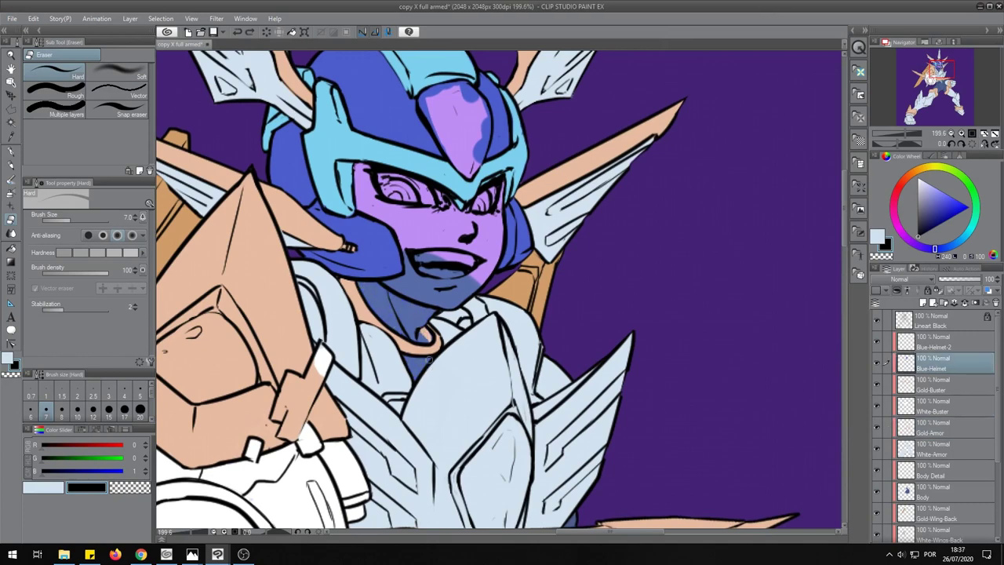
{"action": "key", "text": "ctrl+shift+n"}
{"action": "type", "text": "-Face"}
{"action": "key", "text": "Return"}
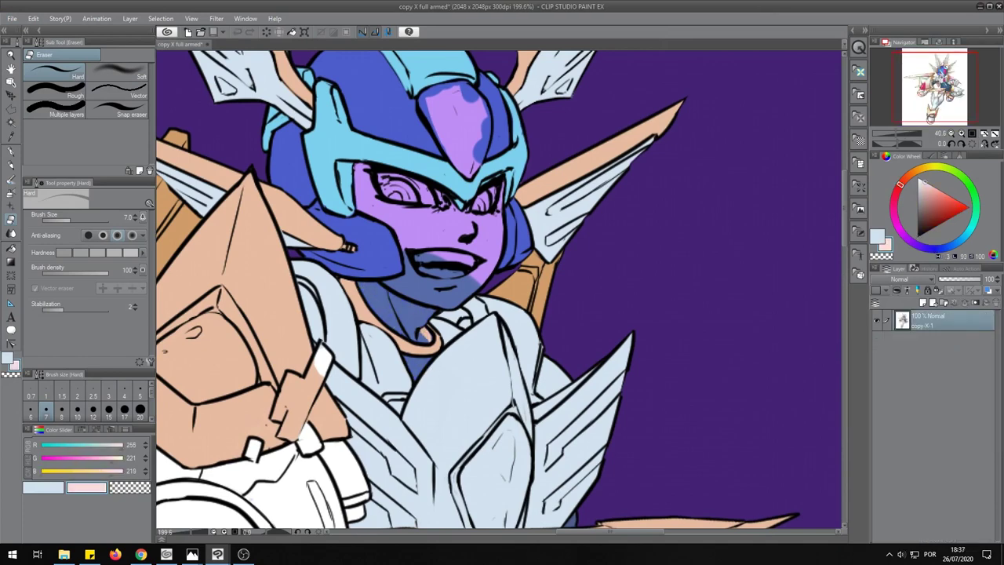
Paint the robot's face in pale pink skin tone.
{"action": "scroll", "coordinate": [402, 279], "scroll_direction": "down", "scroll_amount": 1}
{"action": "key", "text": "b"}
{"action": "mouse_move", "coordinate": [404, 277]}
{"action": "left_mouse_down"}
{"action": "mouse_move", "coordinate": [471, 295]}
{"action": "mouse_move", "coordinate": [407, 204]}
{"action": "mouse_move", "coordinate": [377, 184]}
{"action": "left_mouse_up"}
{"action": "scroll", "coordinate": [439, 259], "scroll_direction": "up", "scroll_amount": 3}
Paint the eye whites grey-blue on the Eye layer with a bigger brush.
{"action": "left_click", "coordinate": [938, 342]}
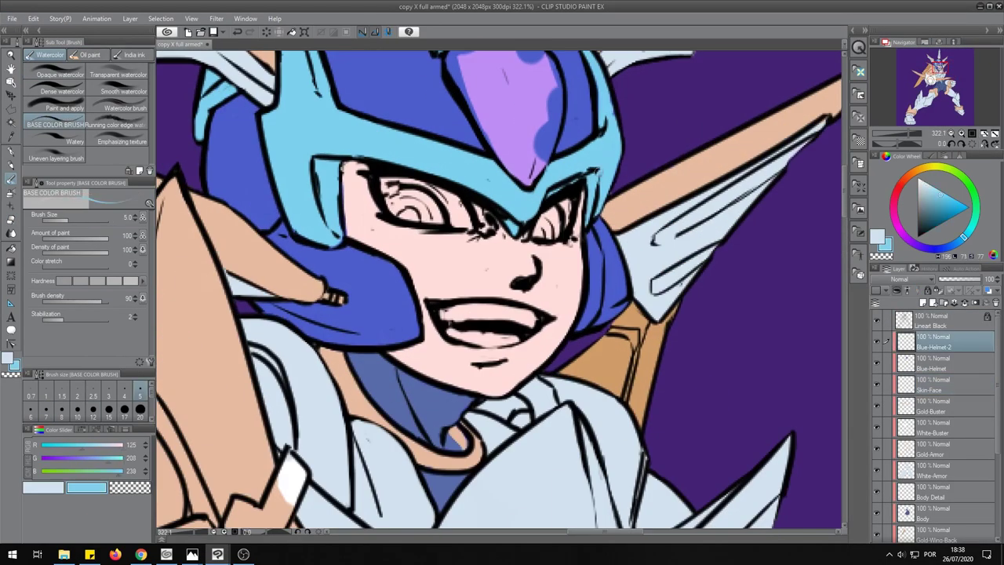
{"action": "left_click", "coordinate": [923, 384]}
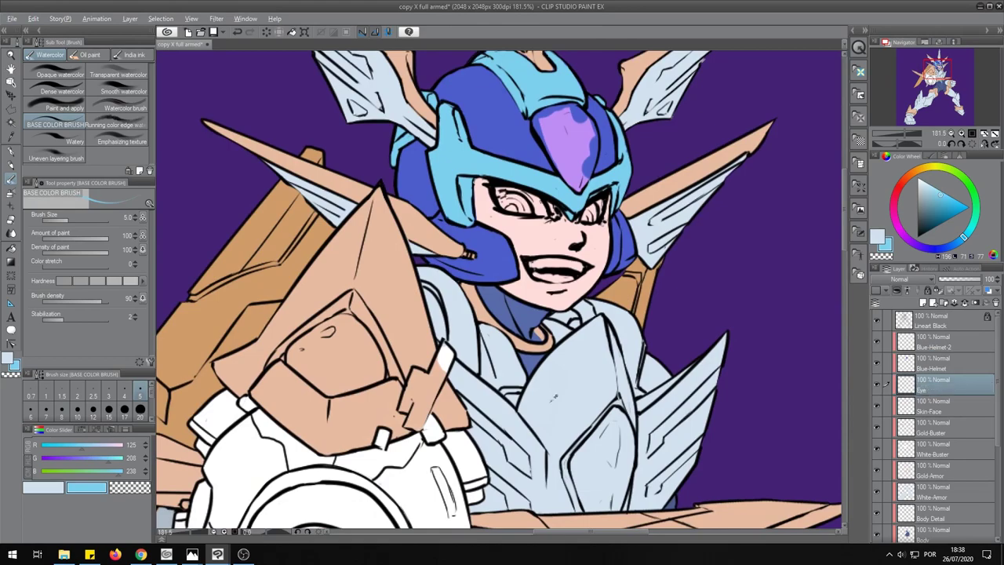
{"action": "left_click", "coordinate": [957, 242]}
{"action": "left_click", "coordinate": [77, 407]}
{"action": "left_click_drag", "start_coordinate": [502, 196], "coordinate": [526, 206]}
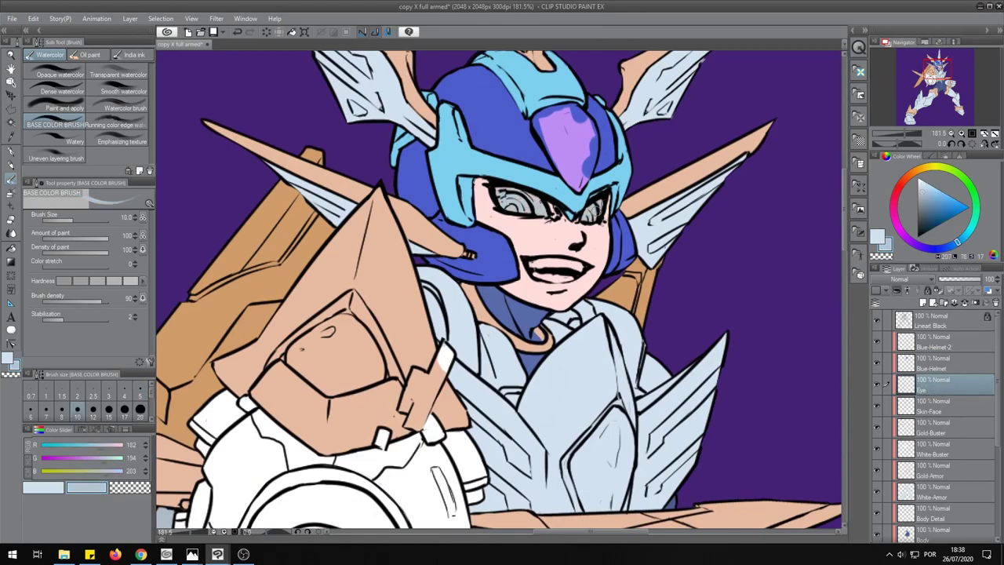
Rename the eye layer to Eye-Tooth so it includes the teeth.
{"action": "scroll", "coordinate": [546, 267], "scroll_direction": "down", "scroll_amount": 3}
{"action": "scroll", "coordinate": [546, 267], "scroll_direction": "up", "scroll_amount": 3}
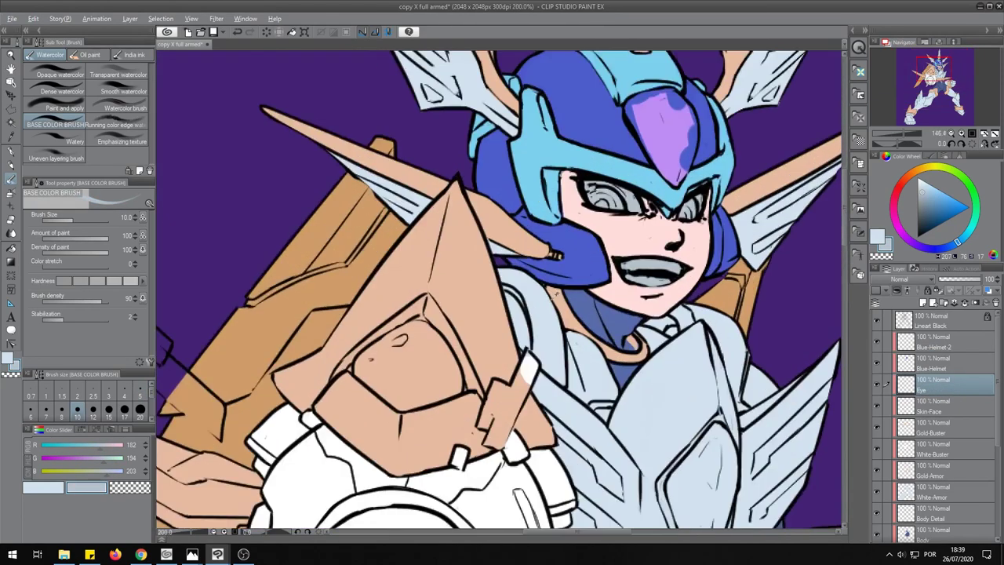
{"action": "scroll", "coordinate": [547, 267], "scroll_direction": "down", "scroll_amount": 3}
{"action": "scroll", "coordinate": [546, 266], "scroll_direction": "up", "scroll_amount": 3}
{"action": "double_click", "coordinate": [931, 390]}
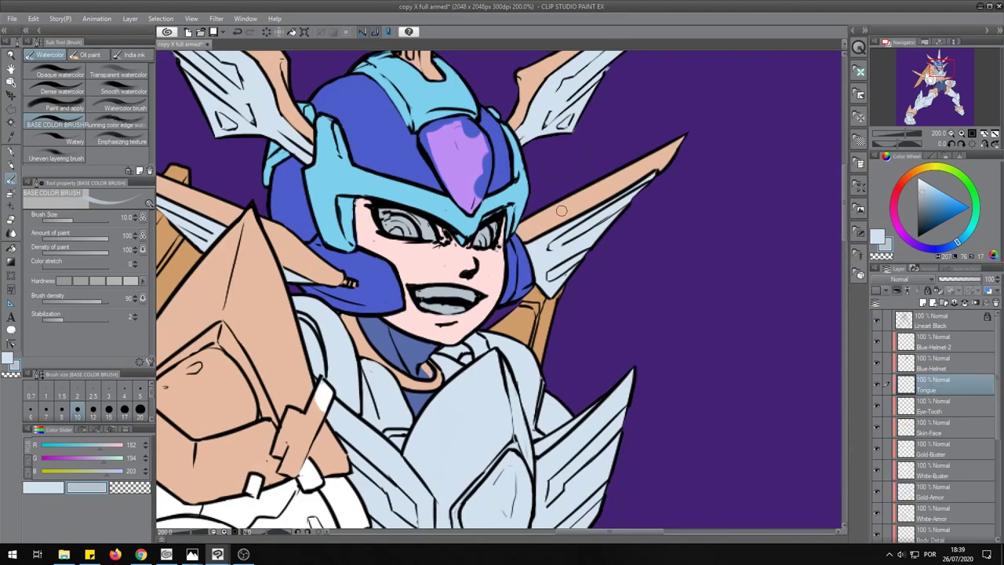
Undo the Tongue layer and return to the Eye-Tooth layer for painting.
{"action": "key", "text": "e"}
{"action": "scroll", "coordinate": [460, 305], "scroll_direction": "up", "scroll_amount": 3}
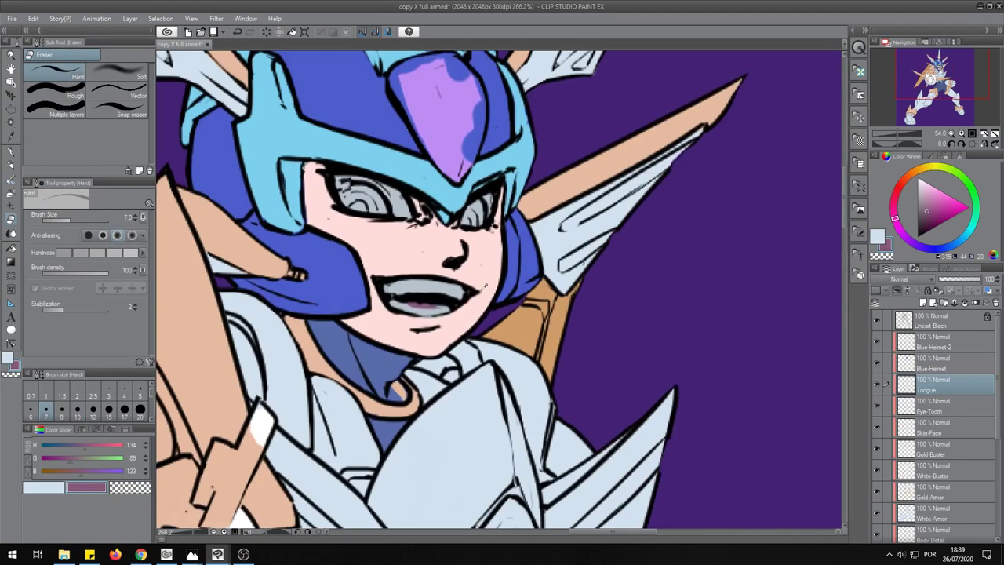
{"action": "scroll", "coordinate": [451, 308], "scroll_direction": "down", "scroll_amount": 5}
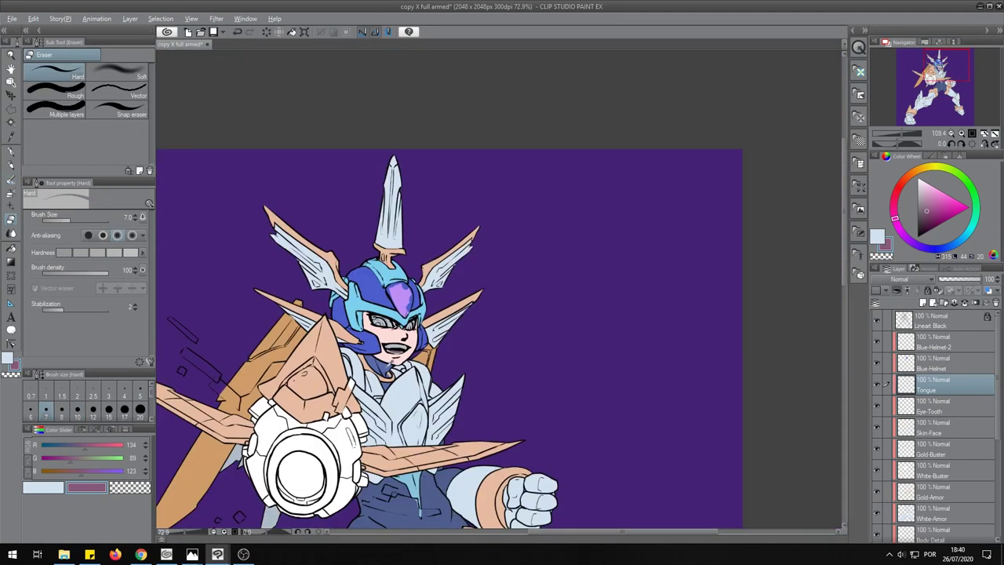
{"action": "scroll", "coordinate": [470, 274], "scroll_direction": "up", "scroll_amount": 4}
{"action": "key", "text": "ctrl+z"}
{"action": "left_click", "coordinate": [358, 210], "text": "ctrl+shift"}
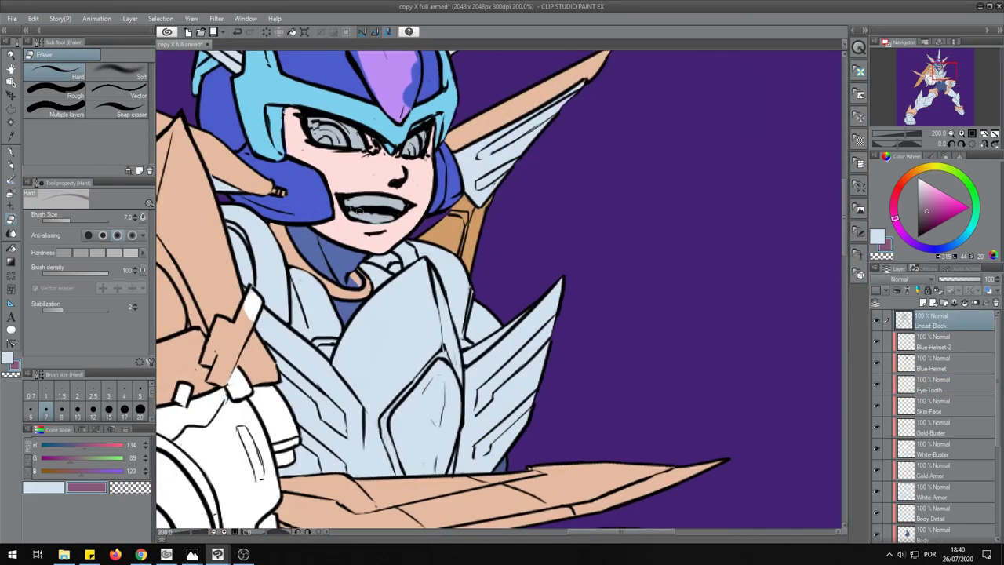
{"action": "key", "text": "b"}
{"action": "left_click", "coordinate": [368, 219], "text": "alt"}
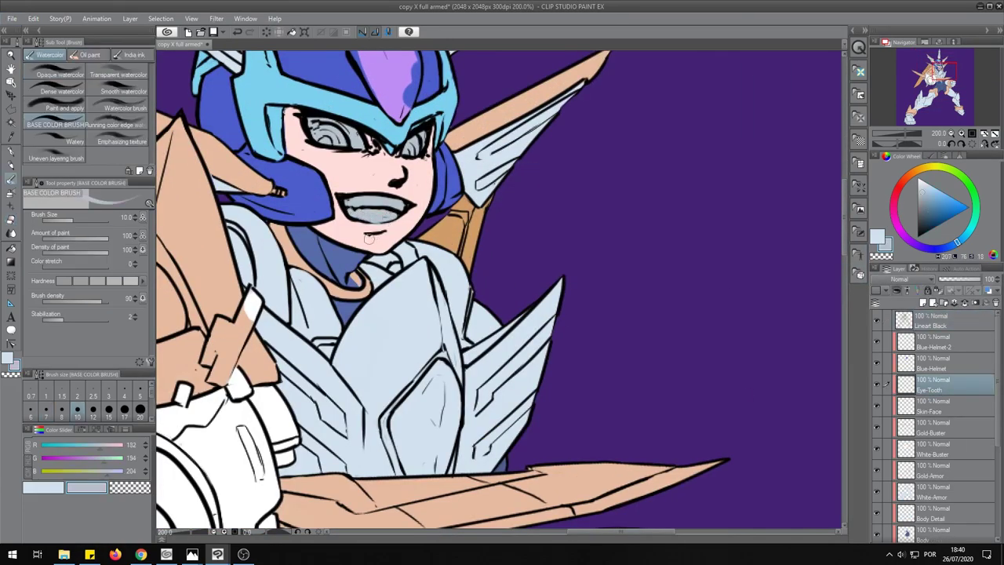
Ink a black line along the lower edge of the teeth on Lineart Black.
{"action": "scroll", "coordinate": [369, 219], "scroll_direction": "down", "scroll_amount": 5}
{"action": "scroll", "coordinate": [394, 275], "scroll_direction": "down", "scroll_amount": 3}
{"action": "scroll", "coordinate": [467, 236], "scroll_direction": "up", "scroll_amount": 8}
{"action": "key", "text": "e"}
{"action": "left_click", "coordinate": [467, 236], "text": "ctrl+shift"}
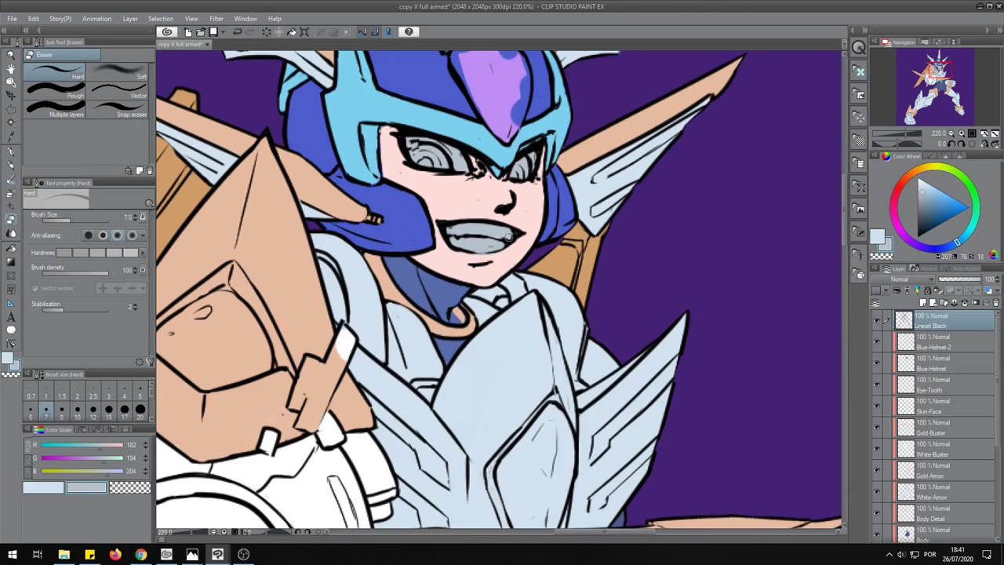
{"action": "key", "text": "x"}
{"action": "key", "text": "p"}
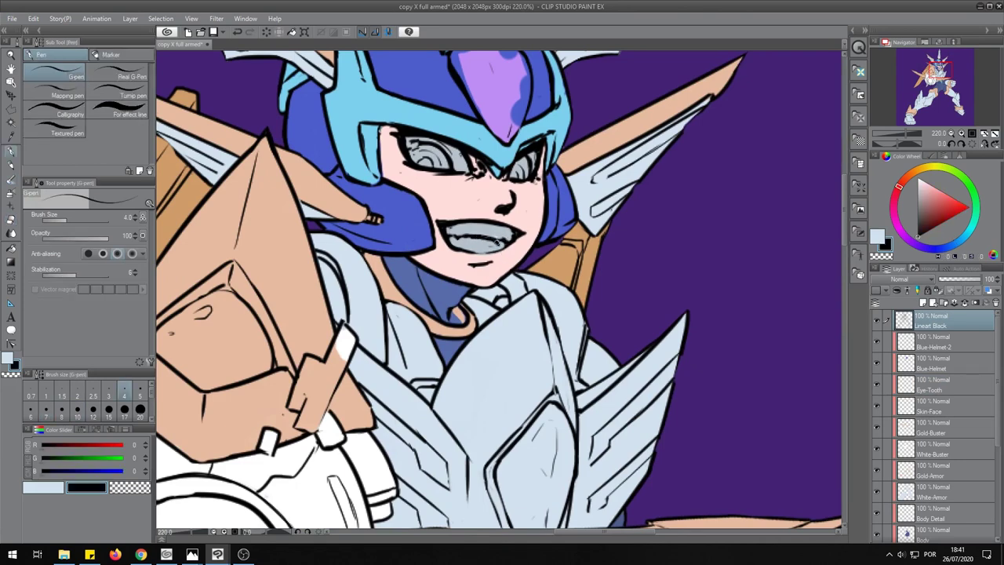
{"action": "left_click_drag", "start_coordinate": [505, 250], "coordinate": [463, 253]}
Touch up the teeth colour and mouth line art, alternating Eye-Tooth and Lineart Black.
{"action": "left_click", "coordinate": [755, 407], "text": "ctrl+shift"}
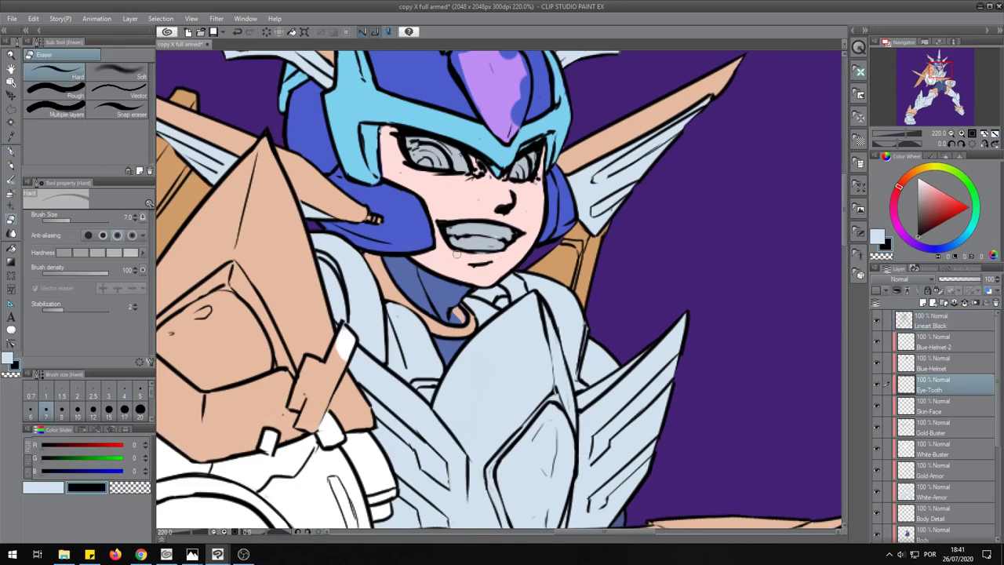
{"action": "key", "text": "b"}
{"action": "scroll", "coordinate": [502, 291], "scroll_direction": "down", "scroll_amount": 2}
{"action": "scroll", "coordinate": [463, 255], "scroll_direction": "up", "scroll_amount": 3}
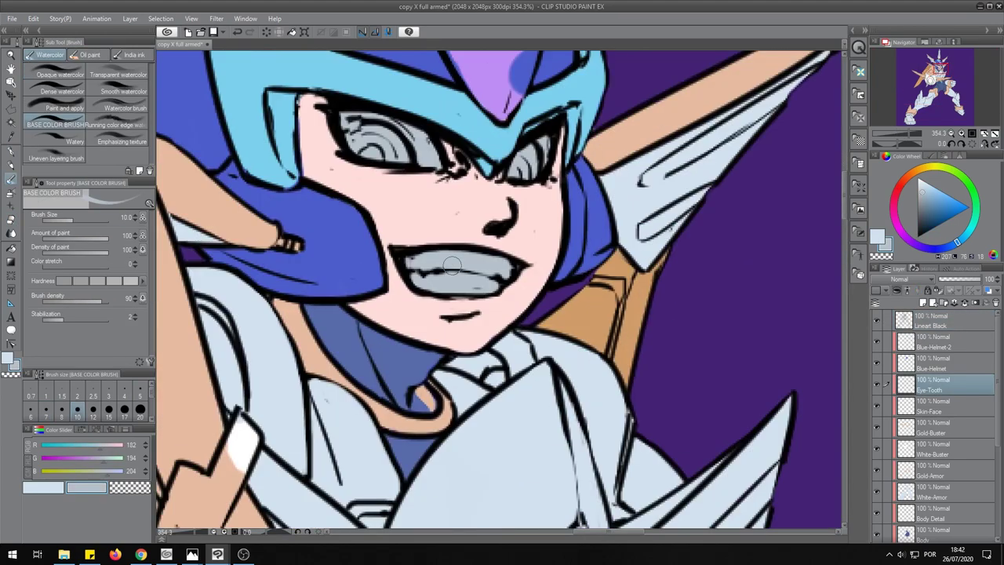
{"action": "left_click", "coordinate": [453, 266], "text": "ctrl+shift"}
{"action": "key", "text": "e"}
{"action": "key", "text": "p"}
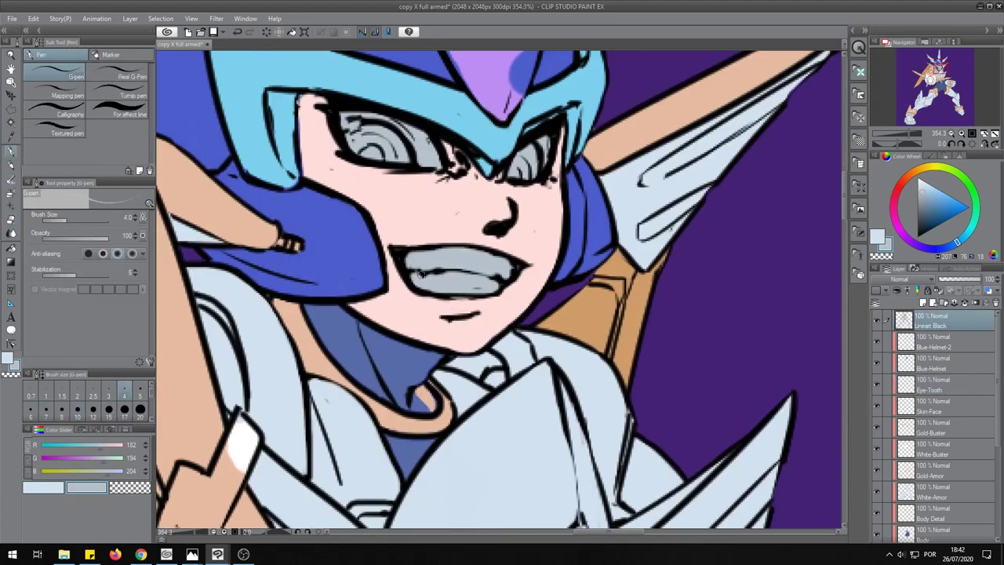
{"action": "key", "text": "e"}
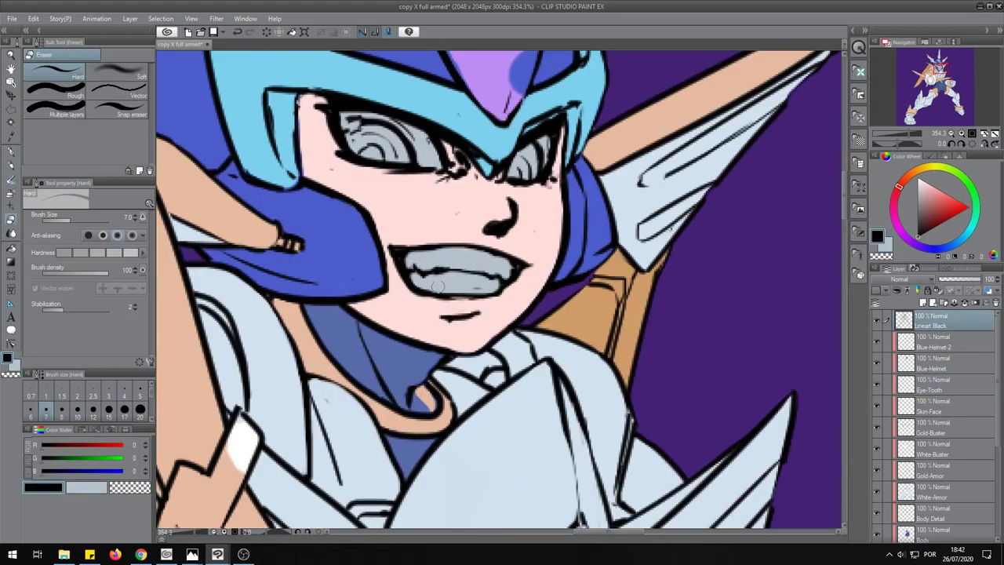
{"action": "left_click", "coordinate": [437, 286], "text": "ctrl+shift"}
Touch up the mouth line art in black on the Lineart Black layer.
{"action": "key", "text": "b"}
{"action": "scroll", "coordinate": [552, 323], "scroll_direction": "down", "scroll_amount": 8}
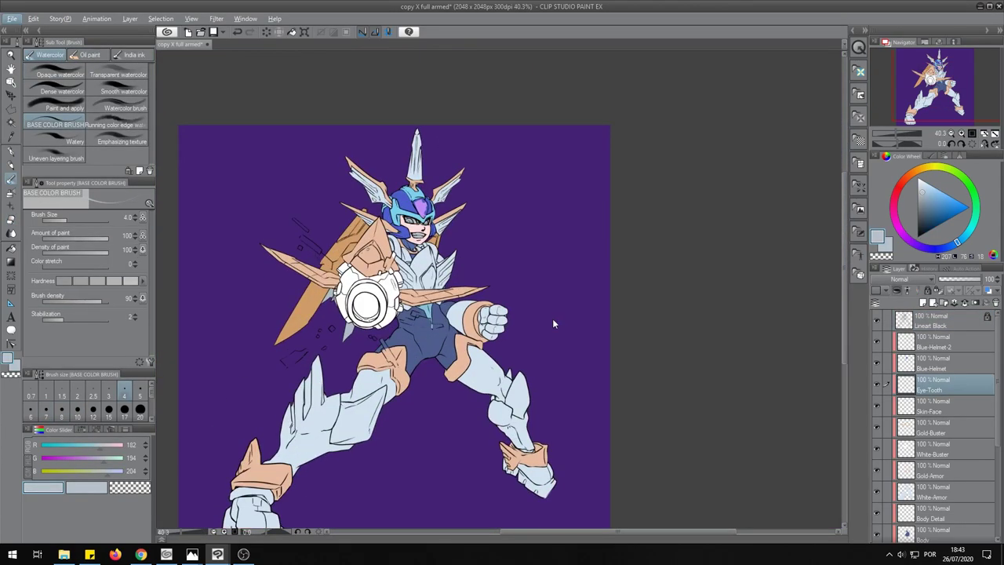
{"action": "scroll", "coordinate": [408, 215], "scroll_direction": "up", "scroll_amount": 5}
{"action": "left_click", "coordinate": [408, 215], "text": "ctrl+shift"}
{"action": "key", "text": "e"}
{"action": "key", "text": "p"}
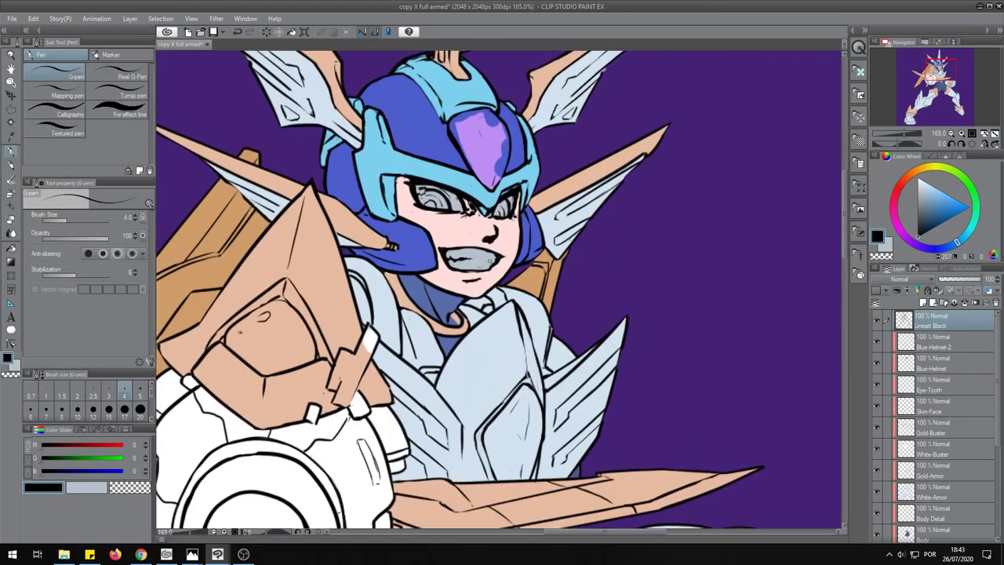
{"action": "scroll", "coordinate": [502, 291], "scroll_direction": "down", "scroll_amount": 5}
Add a new layer under the lineart named RED-Helmet-Torso.
{"action": "key", "text": "ctrl+shift+n"}
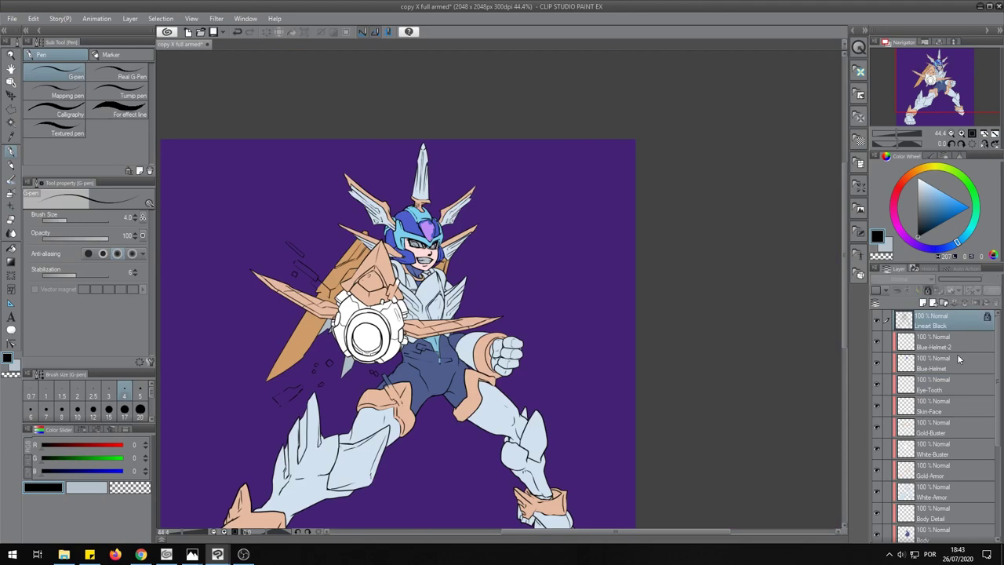
{"action": "double_click", "coordinate": [929, 346]}
{"action": "type", "text": "RED-Helmet-Torso"}
{"action": "key", "text": "Return"}
{"action": "scroll", "coordinate": [466, 250], "scroll_direction": "up", "scroll_amount": 3}
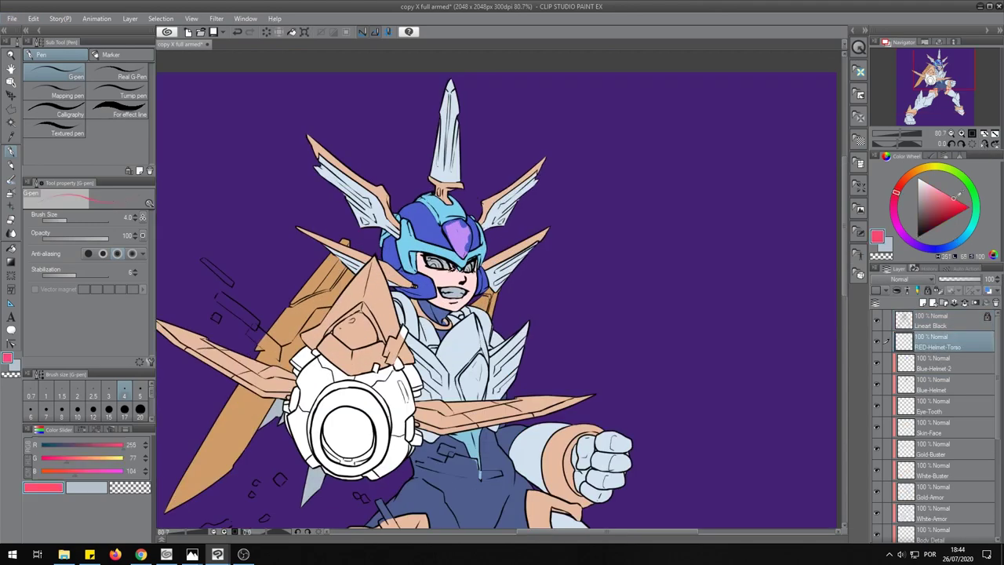
{"action": "scroll", "coordinate": [465, 249], "scroll_direction": "up", "scroll_amount": 3}
Paint the helmet gem in pinkish red.
{"action": "key", "text": "b"}
{"action": "left_click_drag", "start_coordinate": [455, 235], "coordinate": [478, 290]}
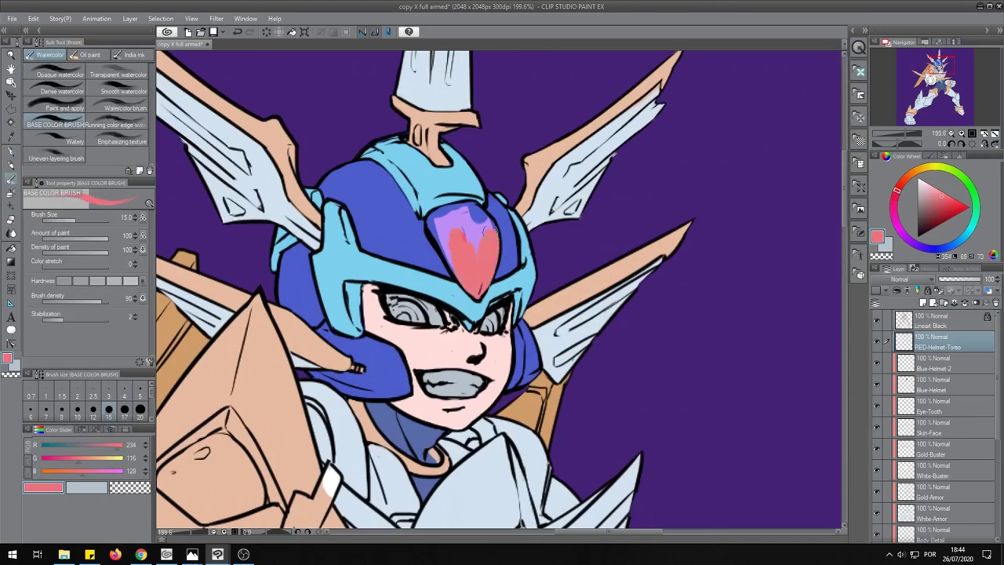
{"action": "left_click_drag", "start_coordinate": [440, 211], "coordinate": [471, 251]}
{"action": "key", "text": "h"}
{"action": "left_click_drag", "start_coordinate": [481, 390], "coordinate": [541, 55]}
Fill the chest gem and shoulder armour gem with red.
{"action": "key", "text": "b"}
{"action": "mouse_move", "coordinate": [576, 223]}
{"action": "left_mouse_down"}
{"action": "mouse_move", "coordinate": [549, 279]}
{"action": "mouse_move", "coordinate": [600, 314]}
{"action": "mouse_move", "coordinate": [567, 312]}
{"action": "mouse_move", "coordinate": [722, 438]}
{"action": "left_mouse_up"}
{"action": "left_click_drag", "start_coordinate": [392, 263], "coordinate": [424, 306]}
{"action": "mouse_move", "coordinate": [392, 235]}
{"action": "left_mouse_down"}
{"action": "mouse_move", "coordinate": [455, 235]}
{"action": "mouse_move", "coordinate": [439, 306]}
{"action": "left_mouse_up"}
{"action": "left_click_drag", "start_coordinate": [439, 243], "coordinate": [408, 283]}
Fill the centre of the arm cannon with red.
{"action": "key", "text": "e"}
{"action": "key", "text": "b"}
{"action": "left_click_drag", "start_coordinate": [408, 487], "coordinate": [432, 326]}
{"action": "left_click_drag", "start_coordinate": [392, 345], "coordinate": [439, 408]}
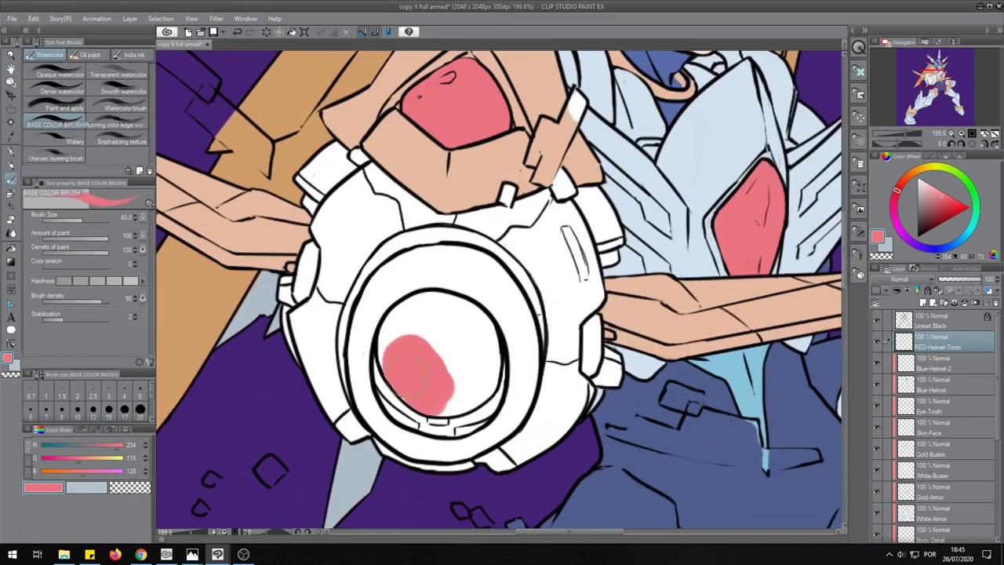
{"action": "mouse_move", "coordinate": [392, 314]}
{"action": "left_mouse_down"}
{"action": "mouse_move", "coordinate": [462, 306]}
{"action": "mouse_move", "coordinate": [455, 408]}
{"action": "left_mouse_up"}
Create a new layer named Red-Eye.
{"action": "scroll", "coordinate": [413, 358], "scroll_direction": "down", "scroll_amount": 3}
{"action": "scroll", "coordinate": [413, 359], "scroll_direction": "down", "scroll_amount": 2}
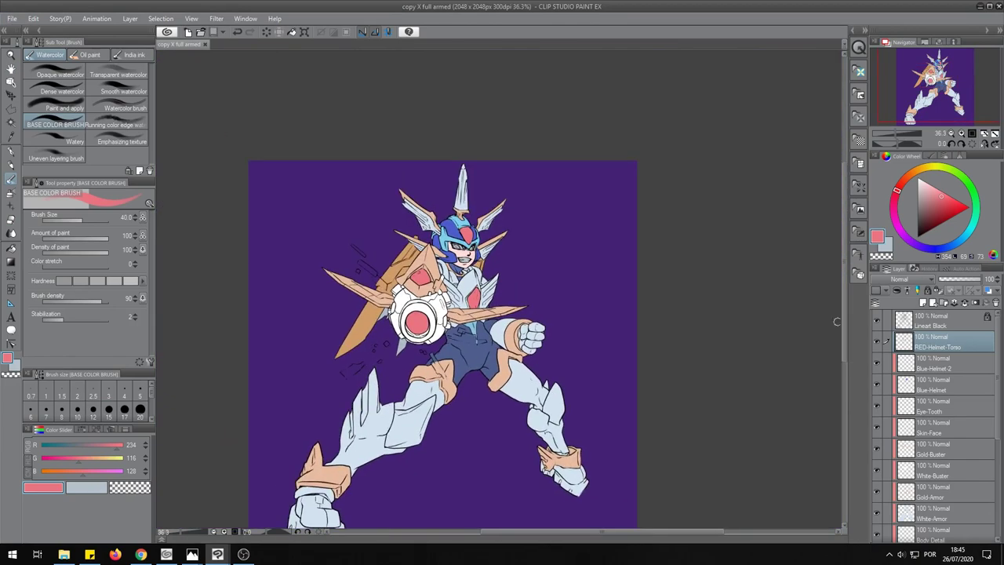
{"action": "scroll", "coordinate": [553, 236], "scroll_direction": "up", "scroll_amount": 1}
{"action": "scroll", "coordinate": [553, 235], "scroll_direction": "up", "scroll_amount": 3}
{"action": "type", "text": "RED-Armor"}
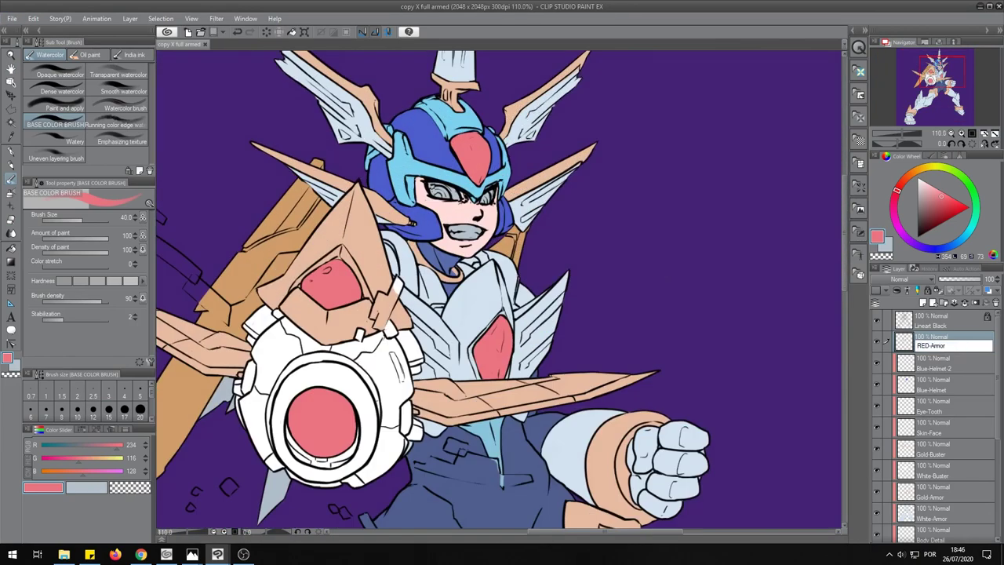
{"action": "right_click", "coordinate": [933, 345]}
{"action": "double_click", "coordinate": [928, 346]}
{"action": "type", "text": "Red-Eye"}
{"action": "key", "text": "Return"}
Paint both the left and right eyes red.
{"action": "scroll", "coordinate": [471, 204], "scroll_direction": "up", "scroll_amount": 3}
{"action": "scroll", "coordinate": [471, 204], "scroll_direction": "up", "scroll_amount": 1}
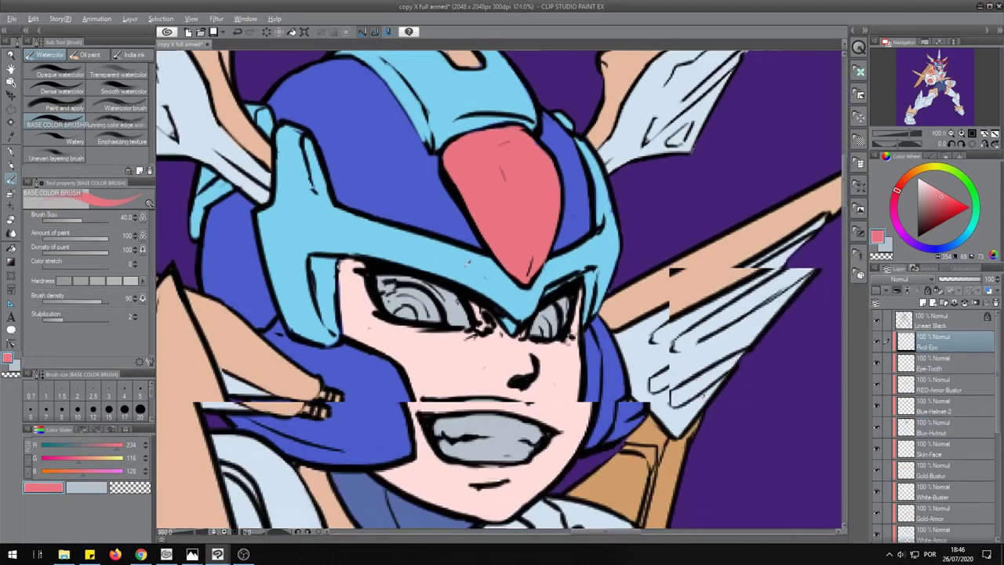
{"action": "left_click_drag", "start_coordinate": [384, 294], "coordinate": [431, 314]}
{"action": "left_click", "coordinate": [45, 409]}
{"action": "left_click_drag", "start_coordinate": [541, 310], "coordinate": [549, 331]}
{"action": "scroll", "coordinate": [845, 350], "scroll_direction": "down", "scroll_amount": 6}
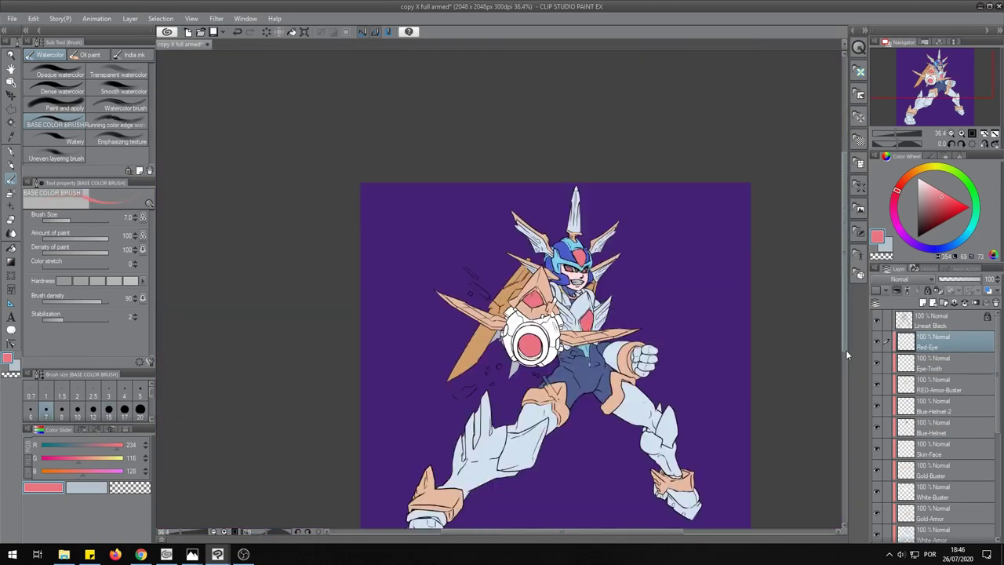
Add a Multiply Lineart Coloured layer above the lineart, using the background purple.
{"action": "left_click", "coordinate": [934, 326]}
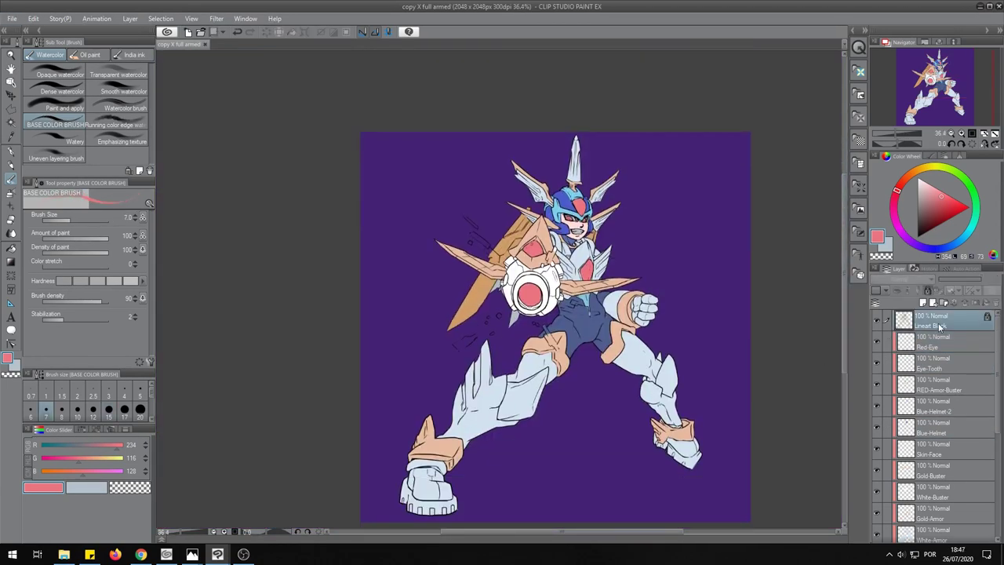
{"action": "right_click", "coordinate": [933, 325]}
{"action": "left_click", "coordinate": [933, 55]}
{"action": "type", "text": "Lineart Coloured"}
{"action": "left_click", "coordinate": [899, 279]}
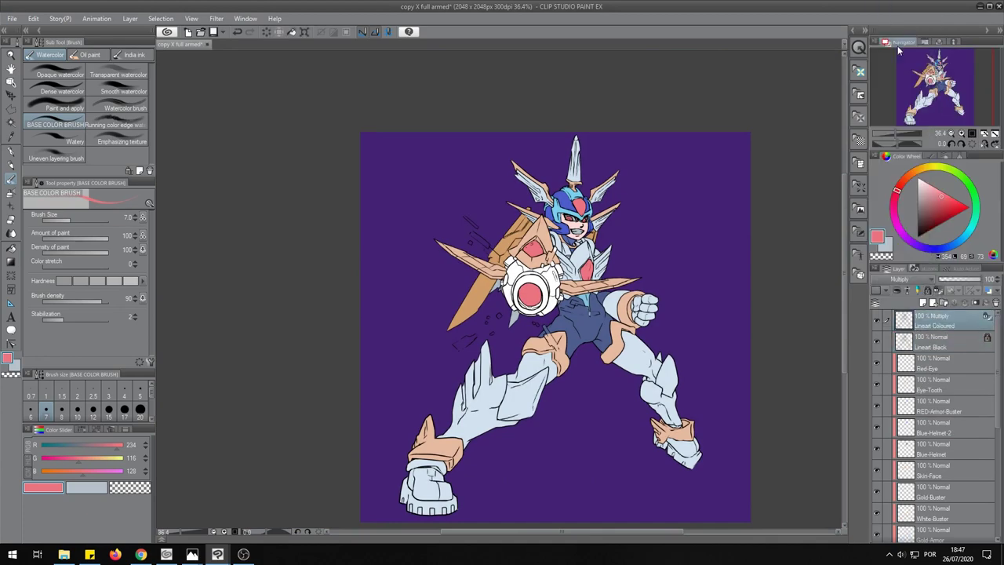
{"action": "left_click", "coordinate": [30, 238]}
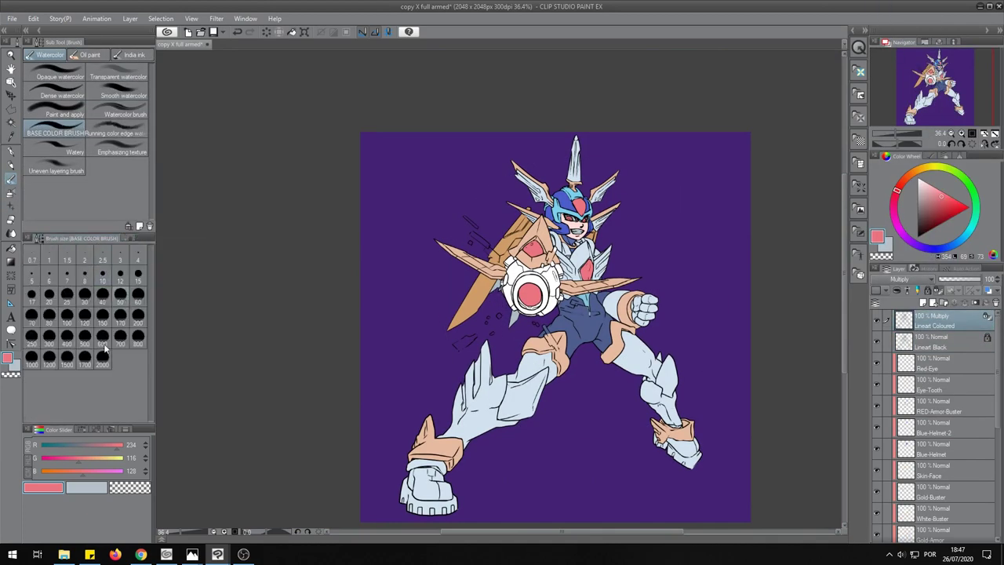
{"action": "left_click", "coordinate": [710, 291], "text": "alt"}
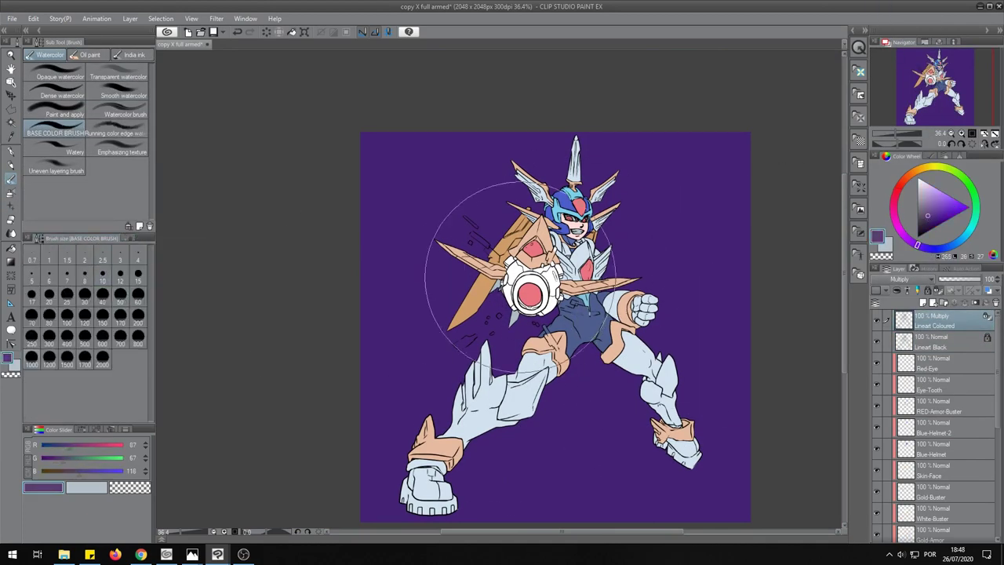
Set the Lineart Coloured layer to Normal blending at 60% opacity.
{"action": "left_click", "coordinate": [948, 203]}
{"action": "left_click", "coordinate": [965, 280]}
{"action": "left_click", "coordinate": [970, 207]}
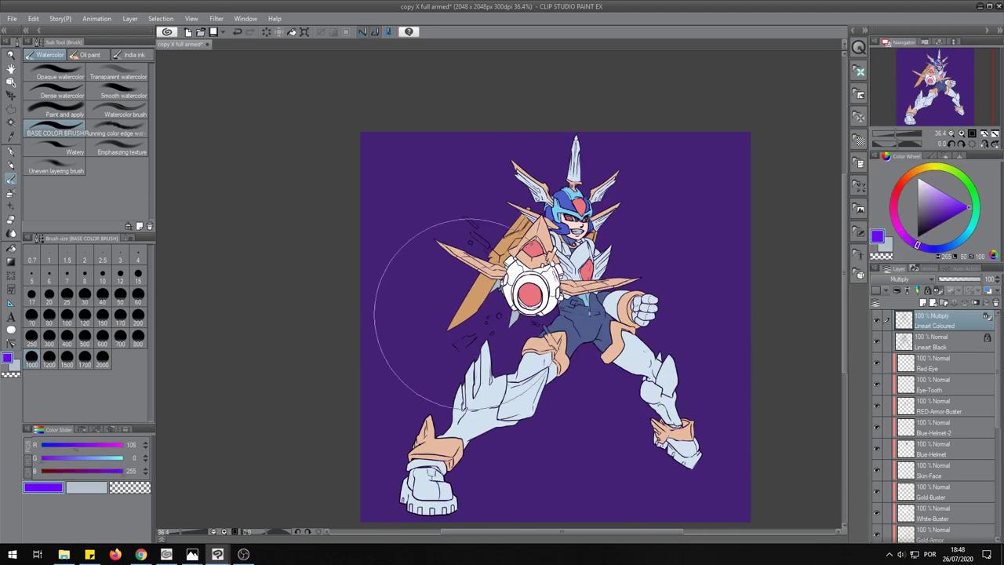
{"action": "left_click", "coordinate": [900, 279]}
{"action": "left_click", "coordinate": [902, 10]}
{"action": "mouse_move", "coordinate": [965, 280]}
{"action": "left_mouse_down"}
{"action": "mouse_move", "coordinate": [947, 280]}
{"action": "mouse_move", "coordinate": [998, 280]}
{"action": "left_mouse_up"}
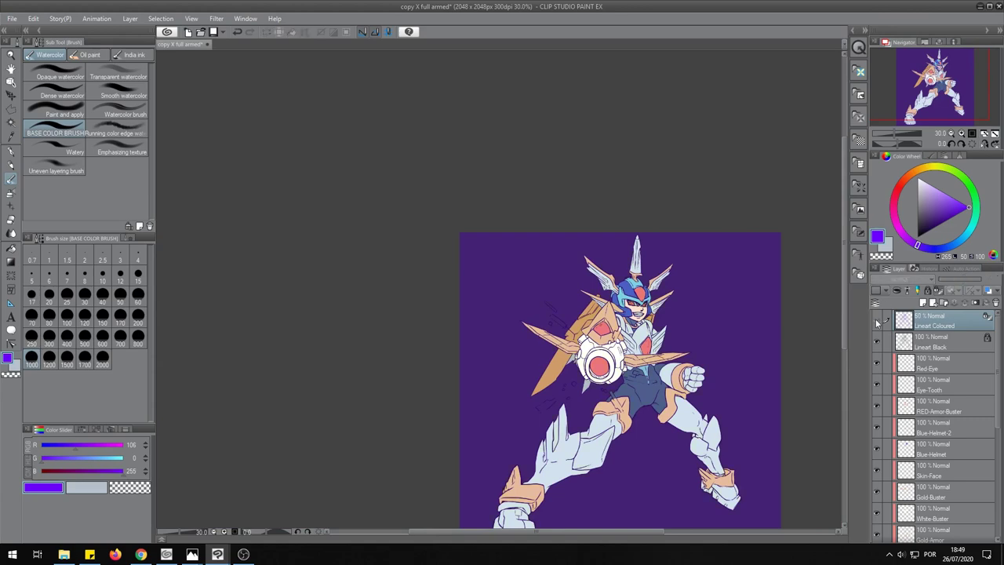
{"action": "scroll", "coordinate": [623, 353], "scroll_direction": "up", "scroll_amount": 2}
{"action": "scroll", "coordinate": [933, 408], "scroll_direction": "down", "scroll_amount": 3}
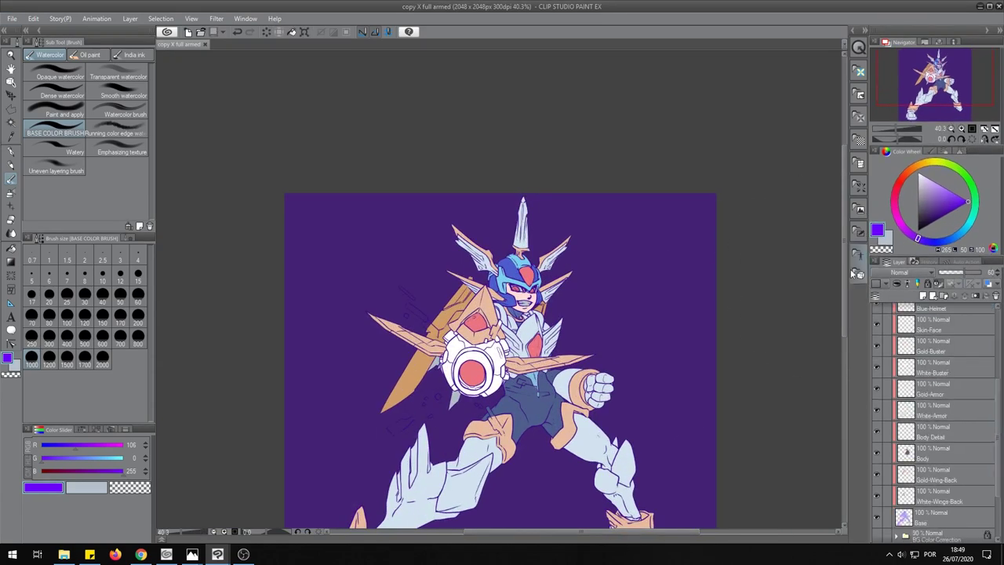
{"action": "scroll", "coordinate": [831, 424], "scroll_direction": "down", "scroll_amount": 3}
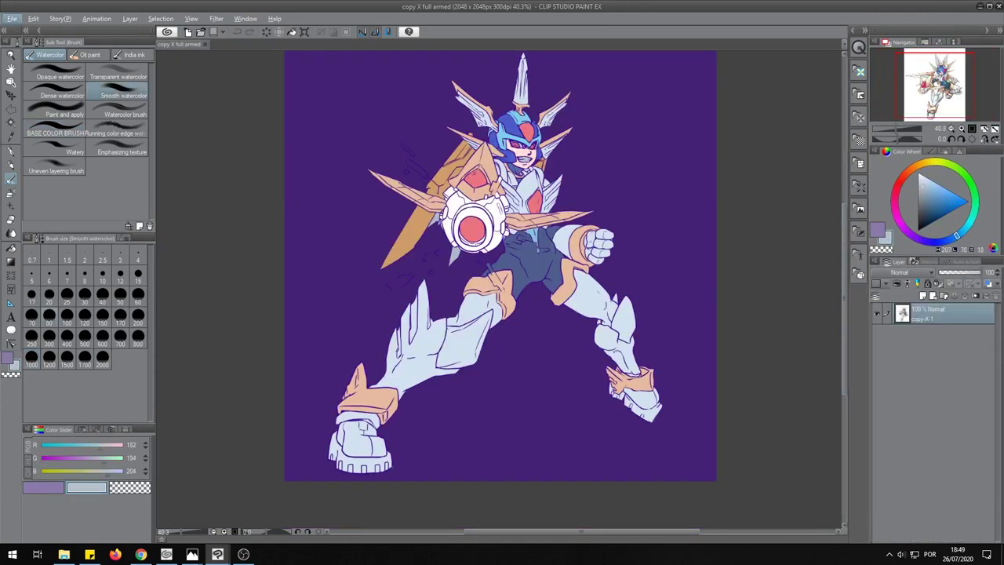
Select the White-Armor layer and show the Smooth watercolor brush settings.
{"action": "left_click", "coordinate": [946, 413]}
{"action": "scroll", "coordinate": [946, 413], "scroll_direction": "down", "scroll_amount": 1}
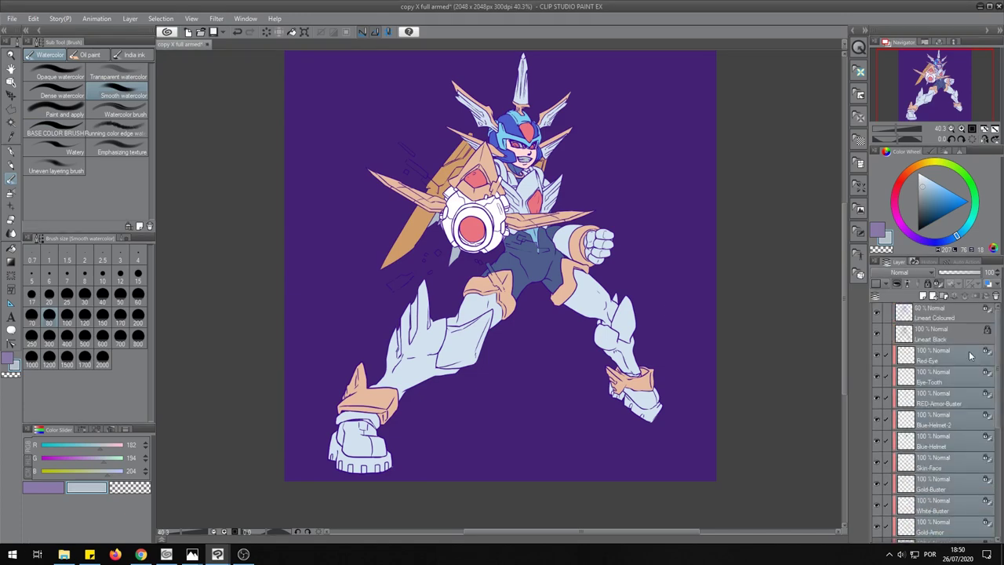
{"action": "left_click", "coordinate": [99, 239]}
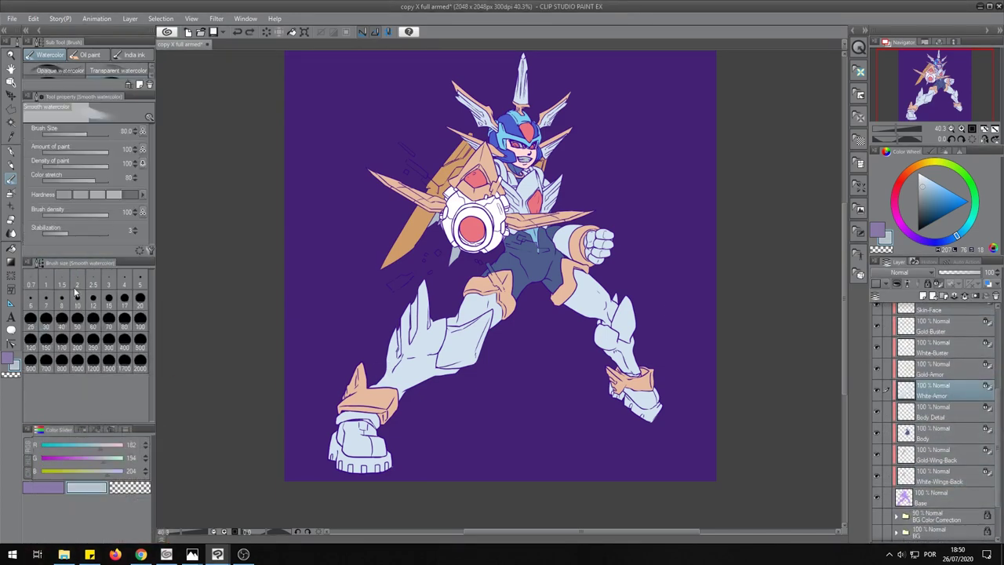
{"action": "left_click_drag", "start_coordinate": [99, 253], "coordinate": [99, 194]}
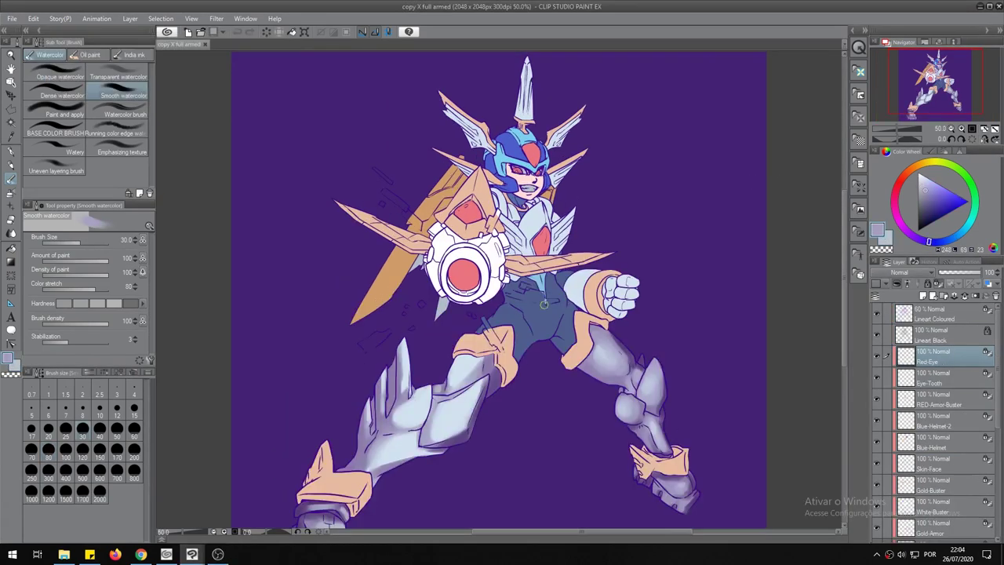
Shade the white fist with greyish purple at brush sizes 8 and 12.
{"action": "left_click", "coordinate": [941, 461]}
{"action": "scroll", "coordinate": [548, 249], "scroll_direction": "up", "scroll_amount": 1}
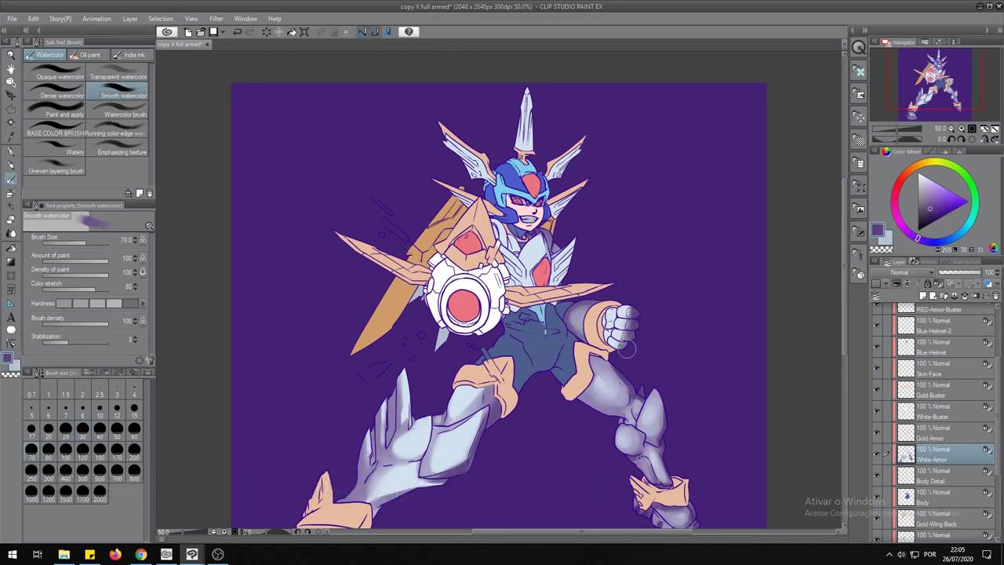
{"action": "left_click", "coordinate": [82, 408]}
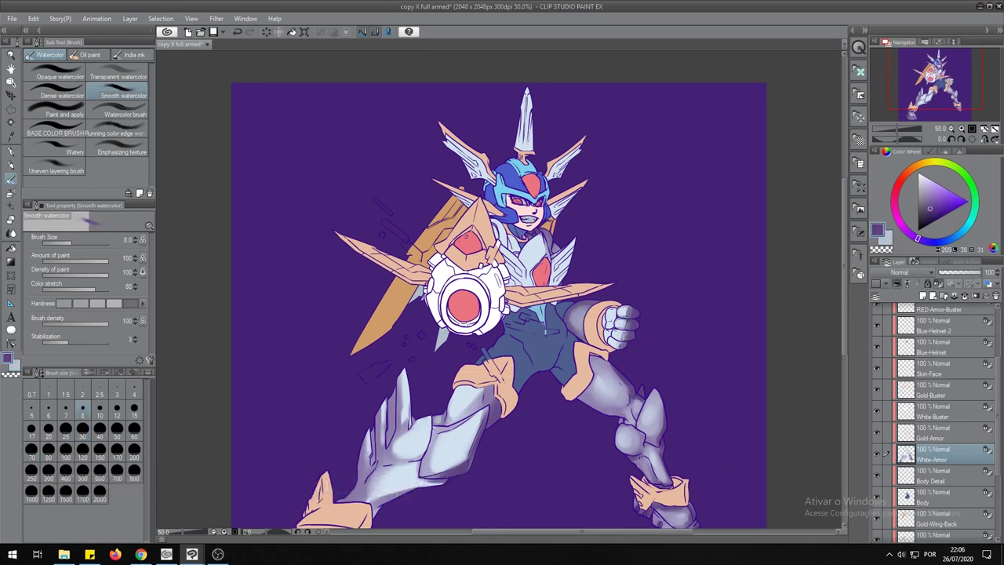
{"action": "left_click", "coordinate": [619, 335], "text": "alt"}
{"action": "key", "text": "bracketright"}
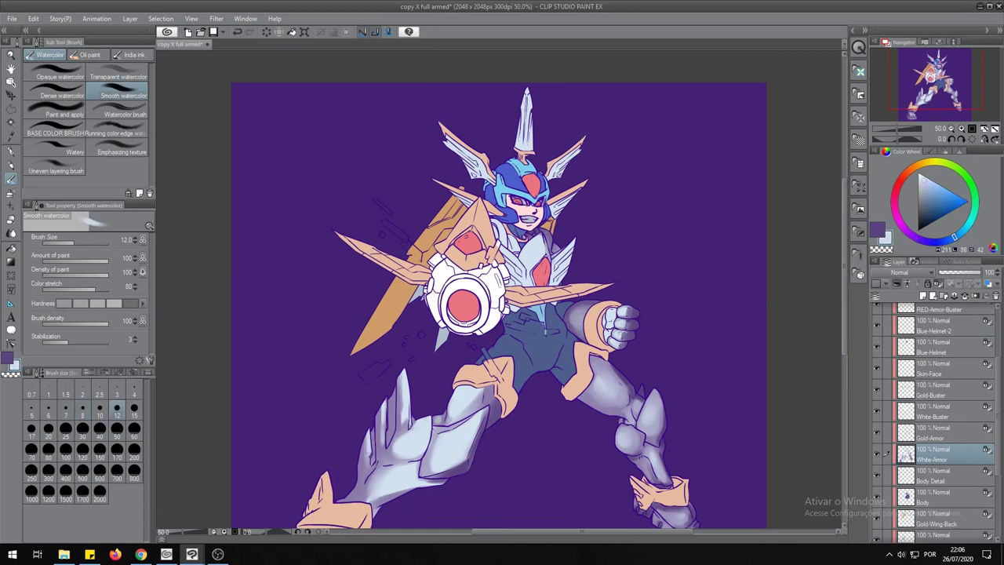
{"action": "left_click", "coordinate": [612, 313], "text": "alt"}
{"action": "left_click", "coordinate": [609, 333], "text": "alt"}
{"action": "left_click", "coordinate": [608, 333], "text": "alt"}
{"action": "left_click", "coordinate": [628, 269], "text": "alt"}
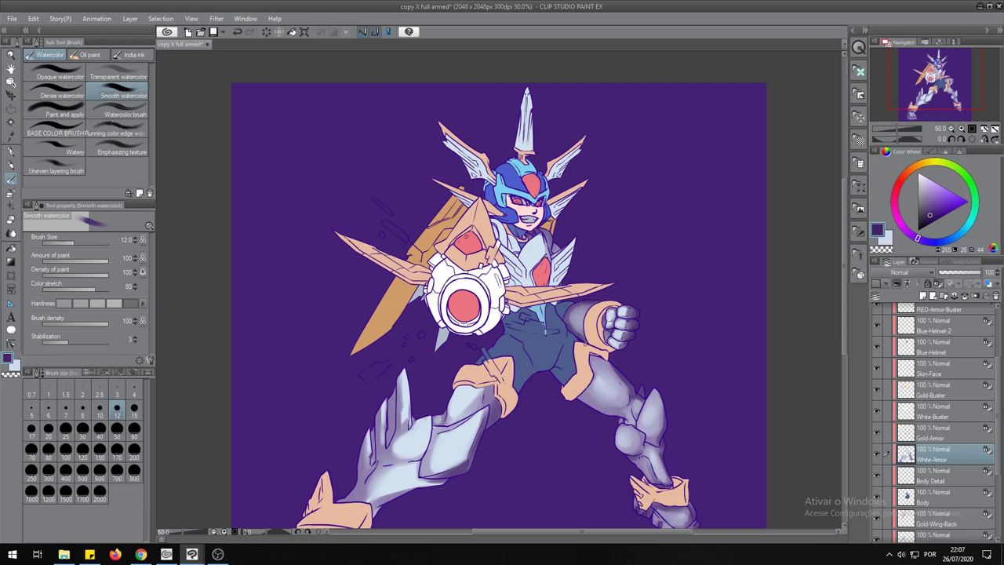
Deepen the armour shadows with darker purples at brush sizes 30 and 20.
{"action": "key", "text": "bracketright"}
{"action": "key", "text": "bracketright"}
{"action": "key", "text": "bracketright"}
{"action": "left_click", "coordinate": [577, 317], "text": "alt"}
{"action": "left_click", "coordinate": [621, 328], "text": "alt"}
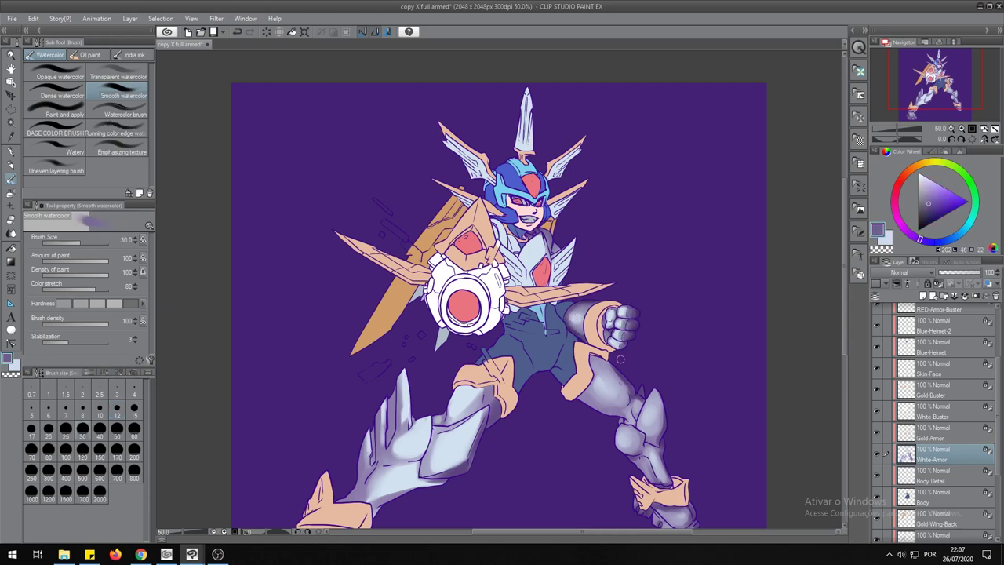
{"action": "left_click", "coordinate": [649, 414], "text": "alt"}
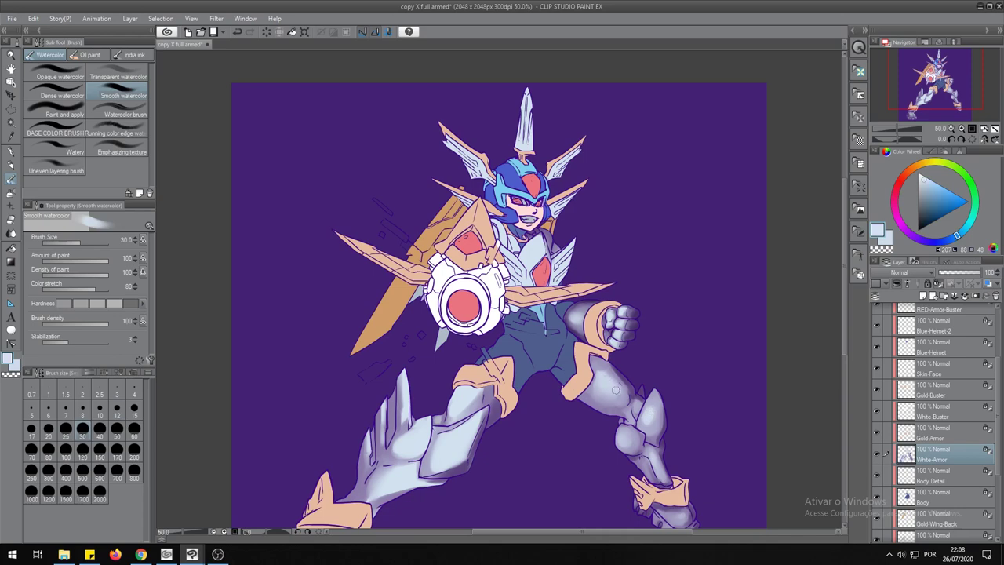
{"action": "key", "text": "bracketleft"}
{"action": "key", "text": "bracketleft"}
{"action": "mouse_move", "coordinate": [665, 502]}
{"action": "left_mouse_down"}
{"action": "mouse_move", "coordinate": [659, 471]}
{"action": "mouse_move", "coordinate": [677, 496]}
{"action": "left_mouse_up"}
{"action": "left_click", "coordinate": [677, 496], "text": "alt"}
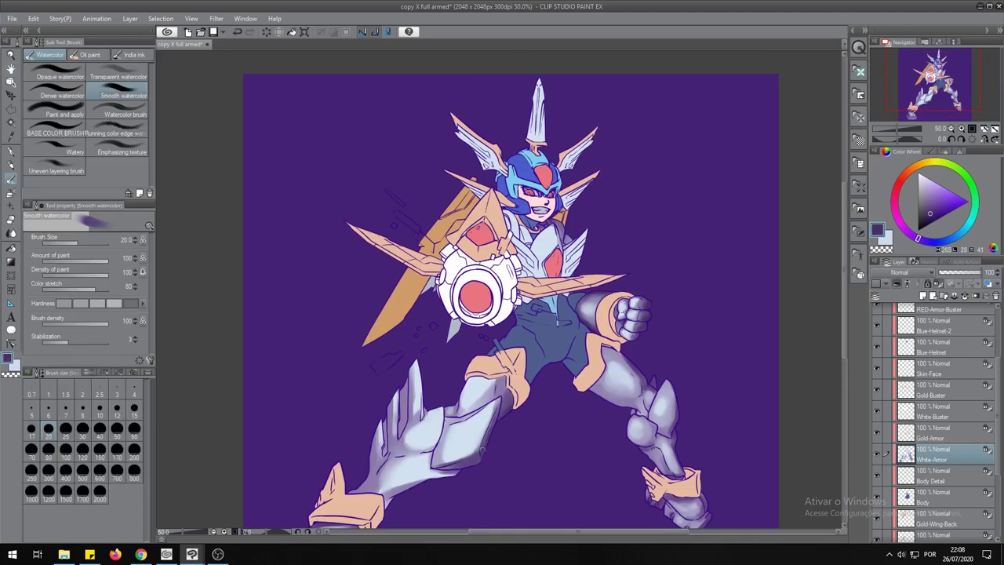
{"action": "left_click", "coordinate": [486, 432], "text": "alt"}
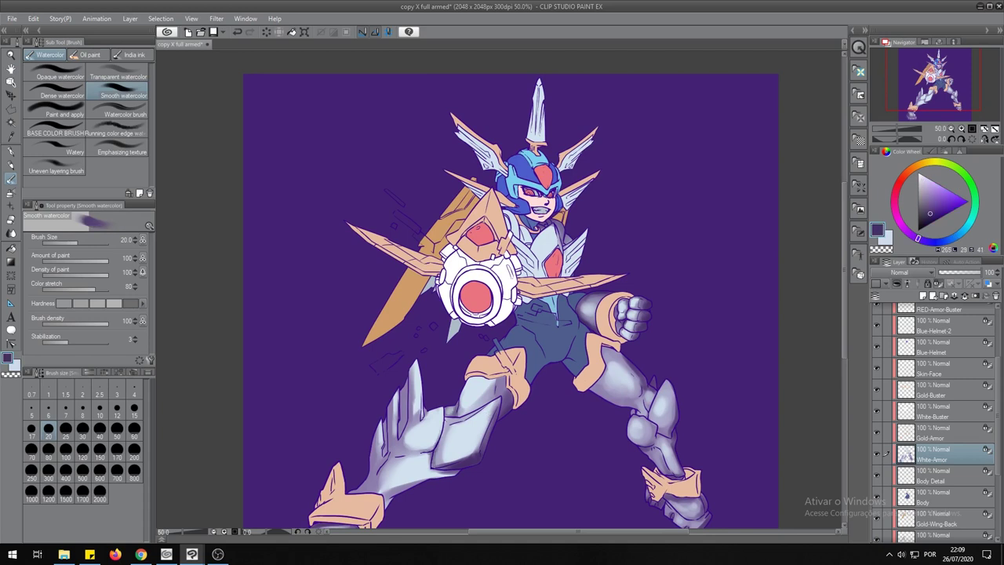
{"action": "left_click", "coordinate": [651, 313], "text": "alt"}
Shade the shins and boots in light and dark purples at sizes 17 and 60.
{"action": "key", "text": "bracketleft"}
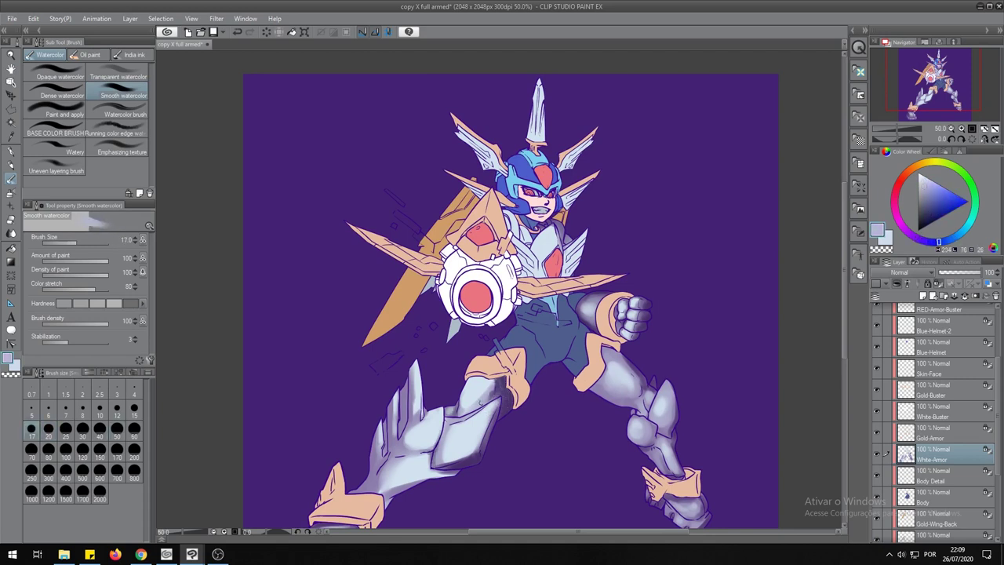
{"action": "left_click", "coordinate": [489, 396], "text": "alt"}
{"action": "key", "text": "bracketright"}
{"action": "key", "text": "bracketright"}
{"action": "key", "text": "bracketright"}
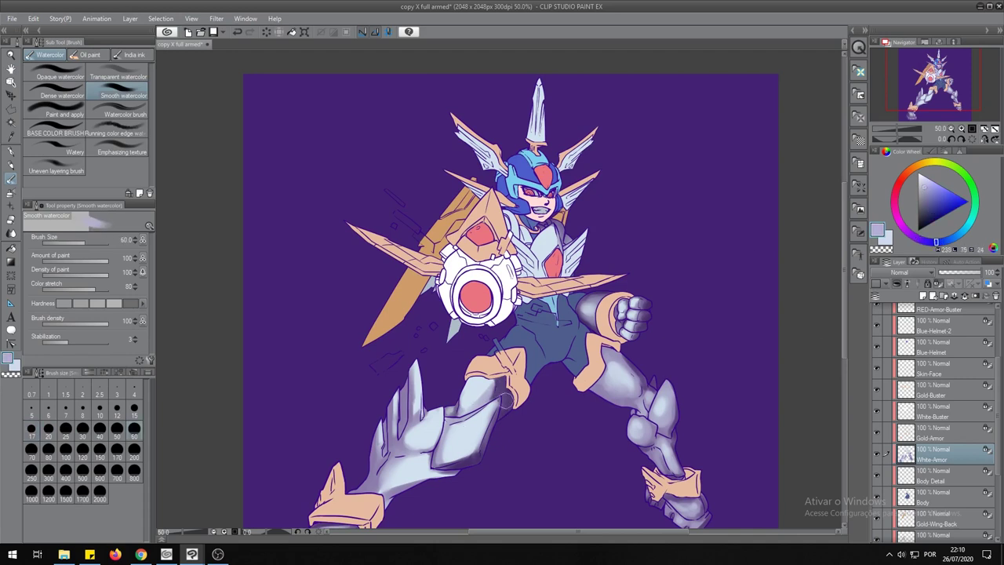
{"action": "left_click", "coordinate": [496, 406], "text": "alt"}
{"action": "left_click", "coordinate": [506, 378], "text": "alt"}
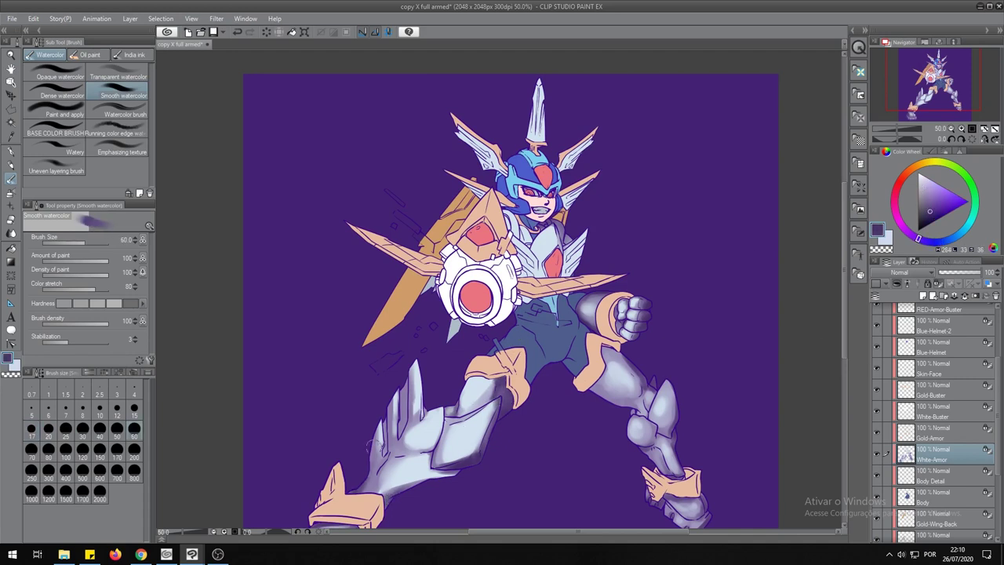
{"action": "key", "text": "bracketleft"}
{"action": "key", "text": "bracketleft"}
{"action": "key", "text": "bracketleft"}
{"action": "left_click", "coordinate": [406, 404], "text": "alt"}
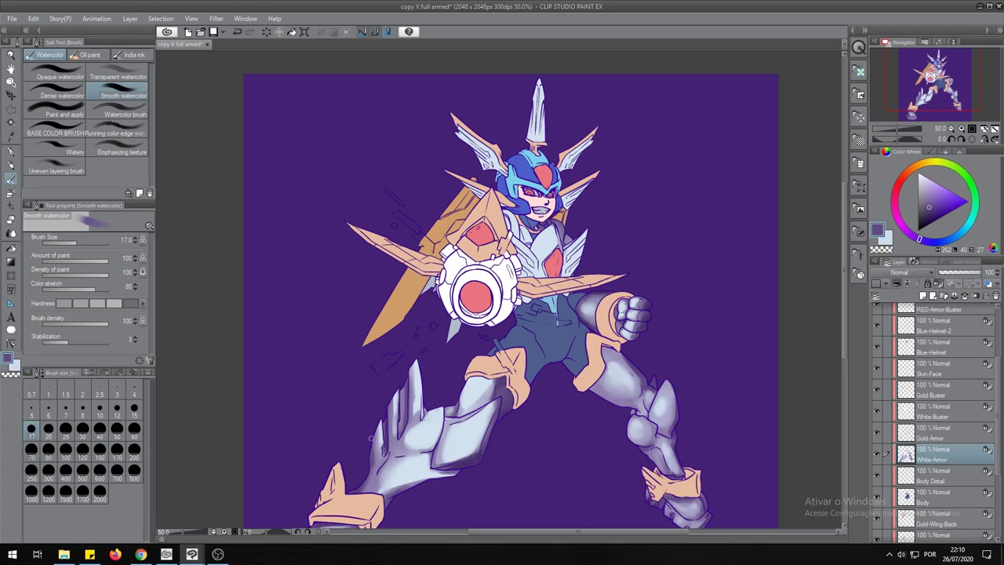
Highlight the thigh and shin armour in pale pink and near-white at sizes 40 and 20.
{"action": "left_click_drag", "start_coordinate": [510, 353], "coordinate": [536, 270]}
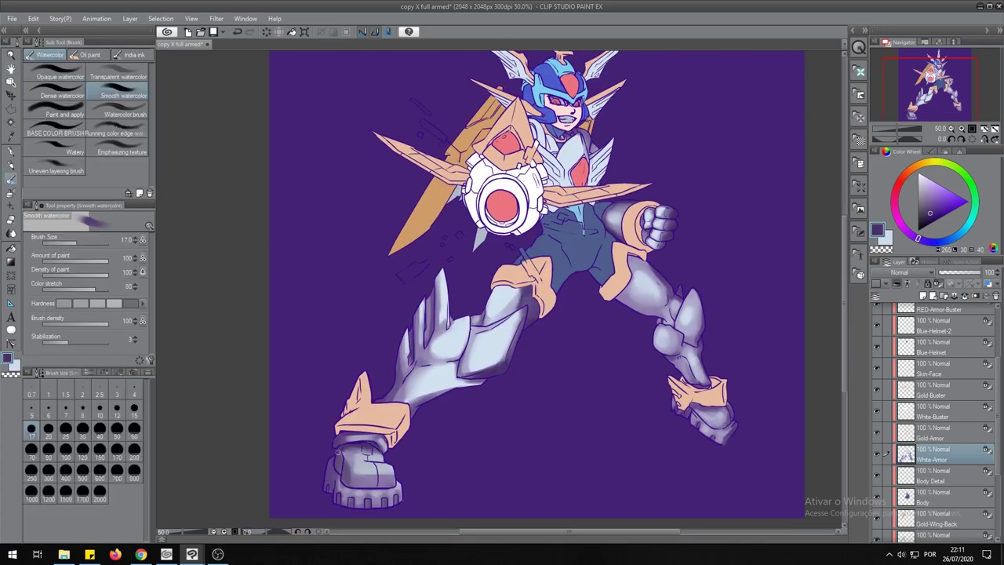
{"action": "left_click", "coordinate": [455, 353], "text": "alt"}
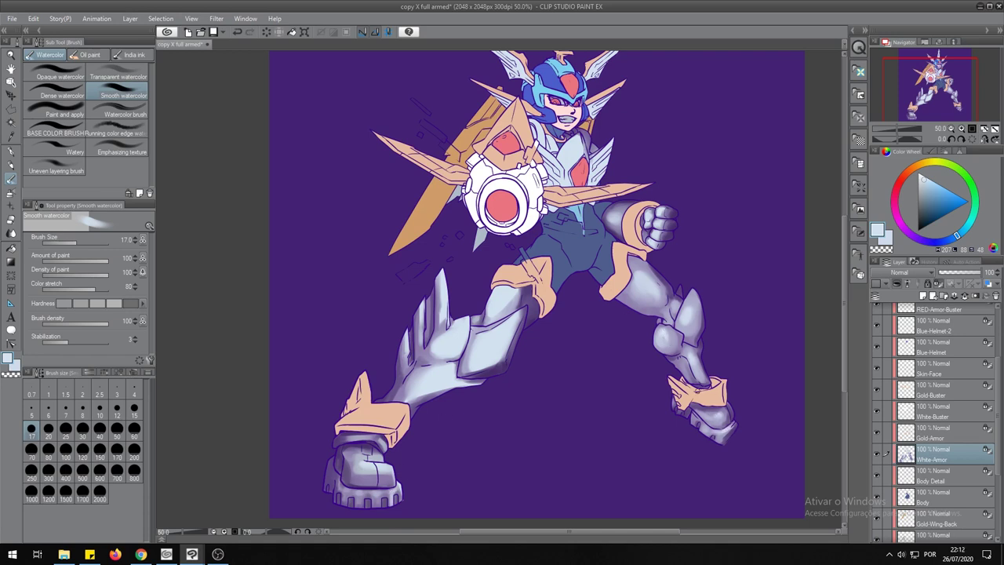
{"action": "left_click", "coordinate": [540, 346], "text": "alt"}
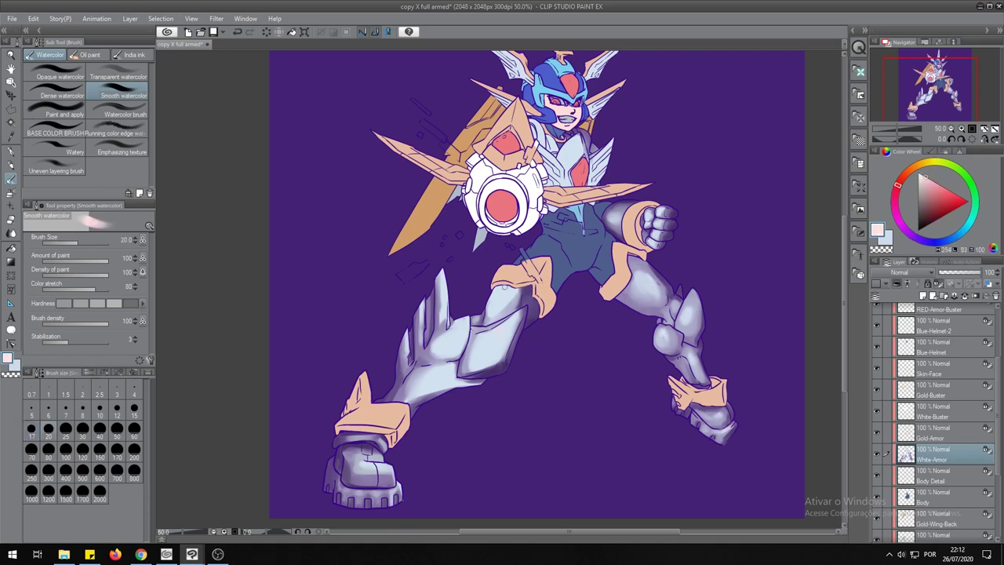
{"action": "key", "text": "bracketright"}
{"action": "key", "text": "bracketright"}
{"action": "key", "text": "bracketright"}
{"action": "left_click", "coordinate": [511, 334], "text": "alt"}
{"action": "key", "text": "bracketleft"}
{"action": "key", "text": "bracketleft"}
{"action": "key", "text": "bracketleft"}
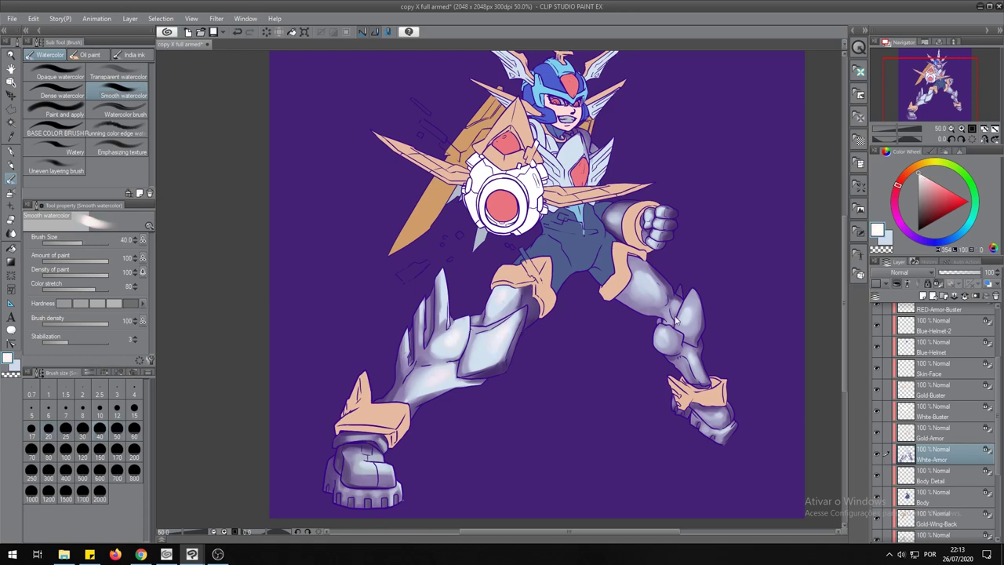
{"action": "scroll", "coordinate": [695, 359], "scroll_direction": "down", "scroll_amount": 2}
Set the watercolour brush to size 17 and centre the view over the chest armour.
{"action": "scroll", "coordinate": [549, 353], "scroll_direction": "up", "scroll_amount": 1}
{"action": "key", "text": "bracketleft"}
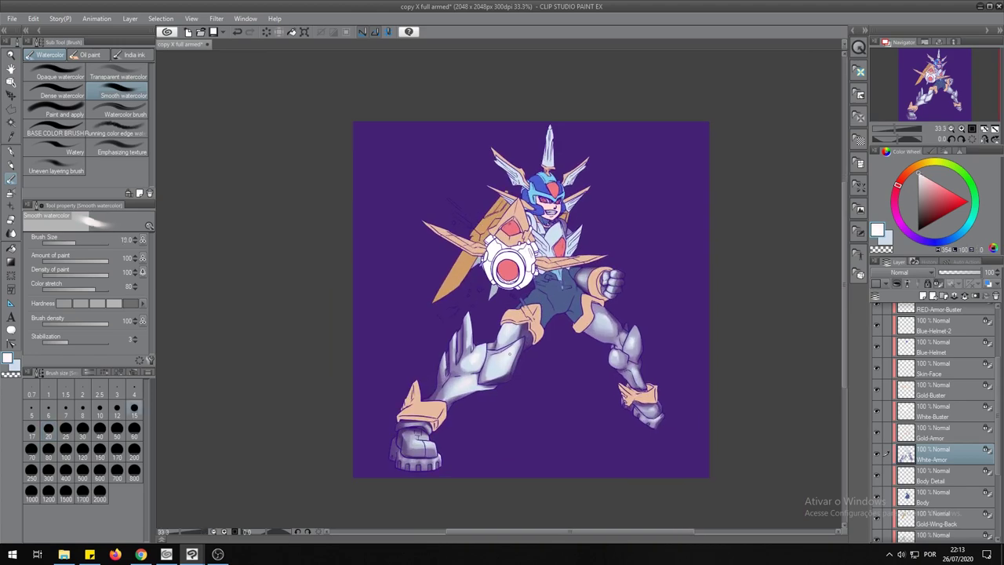
{"action": "key", "text": "bracketleft"}
{"action": "key", "text": "bracketright"}
{"action": "key", "text": "bracketright"}
{"action": "key", "text": "bracketright"}
{"action": "scroll", "coordinate": [596, 283], "scroll_direction": "up", "scroll_amount": 2}
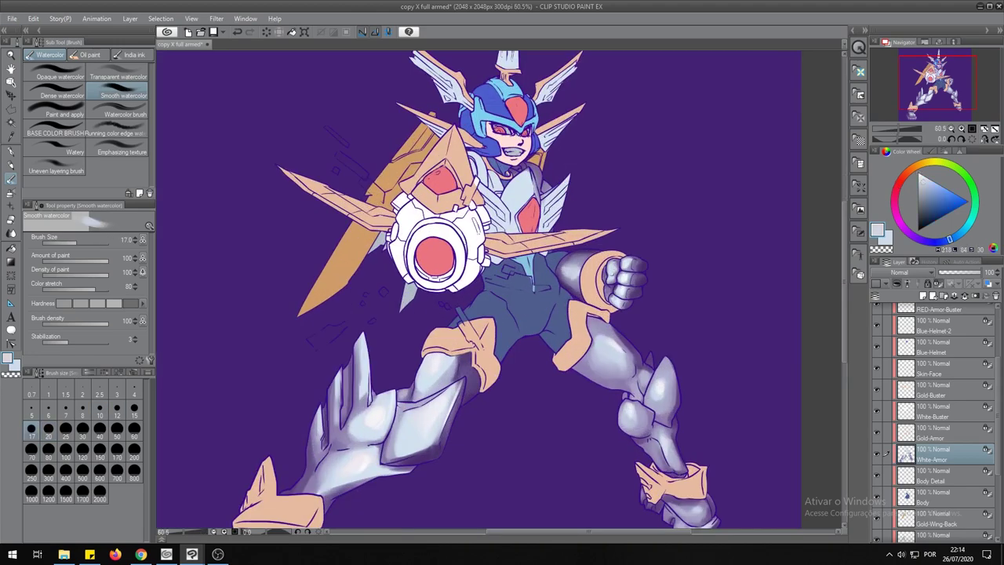
{"action": "key", "text": "bracketright"}
{"action": "key", "text": "bracketright"}
{"action": "key", "text": "bracketright"}
{"action": "scroll", "coordinate": [549, 392], "scroll_direction": "down", "scroll_amount": 2}
{"action": "scroll", "coordinate": [588, 394], "scroll_direction": "up", "scroll_amount": 1}
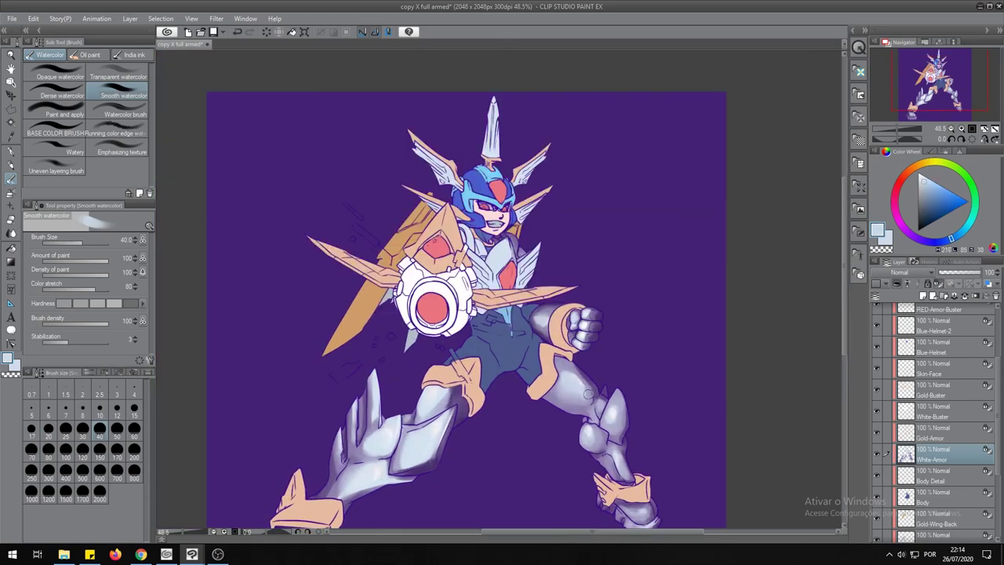
{"action": "left_click_drag", "start_coordinate": [470, 314], "coordinate": [471, 345]}
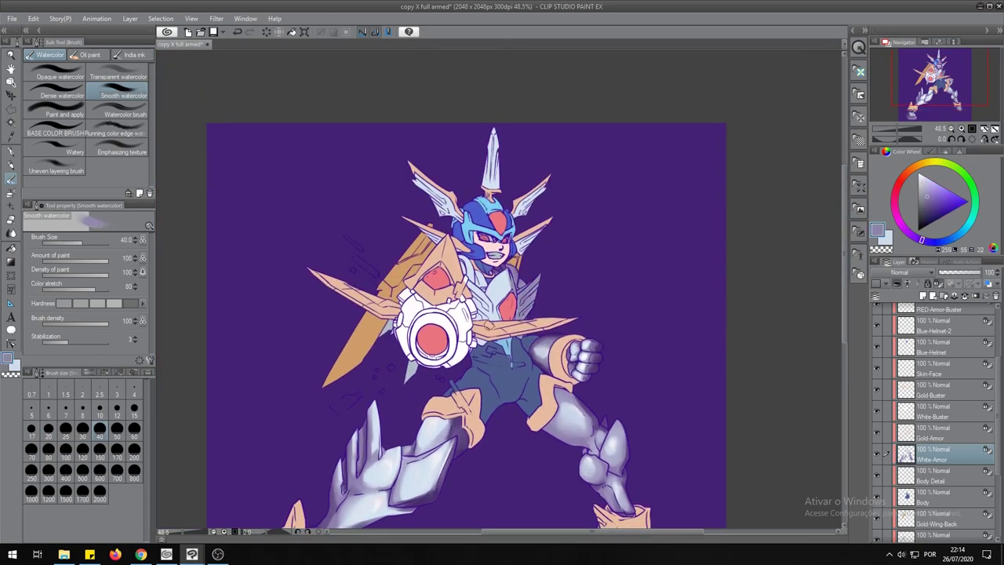
Paint lavender shading on the white armour near the fist.
{"action": "left_click_drag", "start_coordinate": [471, 286], "coordinate": [502, 318]}
{"action": "left_click", "coordinate": [487, 298], "text": "alt"}
{"action": "left_click_drag", "start_coordinate": [463, 259], "coordinate": [494, 318]}
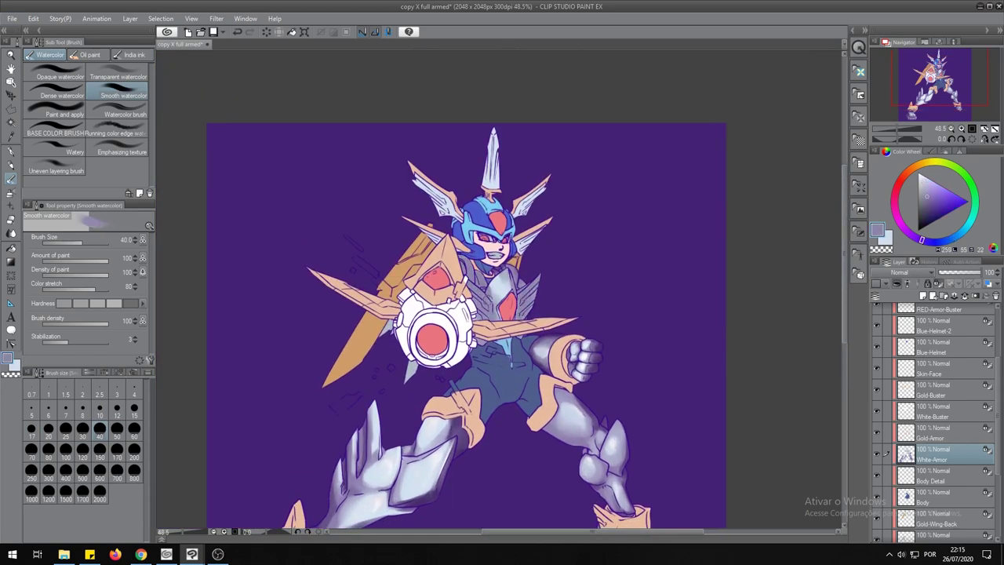
{"action": "left_click_drag", "start_coordinate": [486, 281], "coordinate": [502, 312]}
{"action": "left_click", "coordinate": [490, 298], "text": "alt"}
{"action": "left_click", "coordinate": [31, 430]}
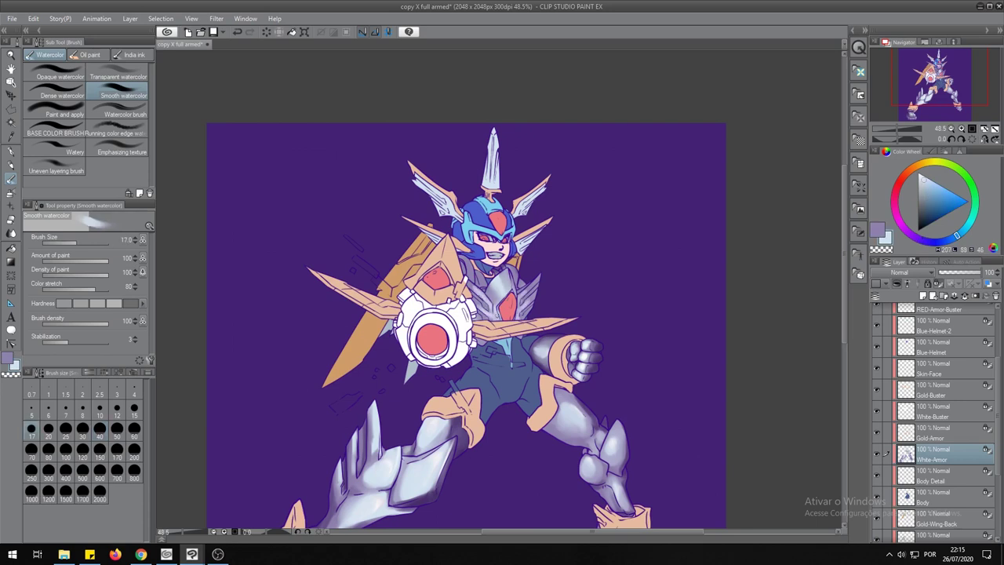
Sample a darker muted purple and set the brush size to 15.
{"action": "left_click", "coordinate": [481, 303], "text": "alt"}
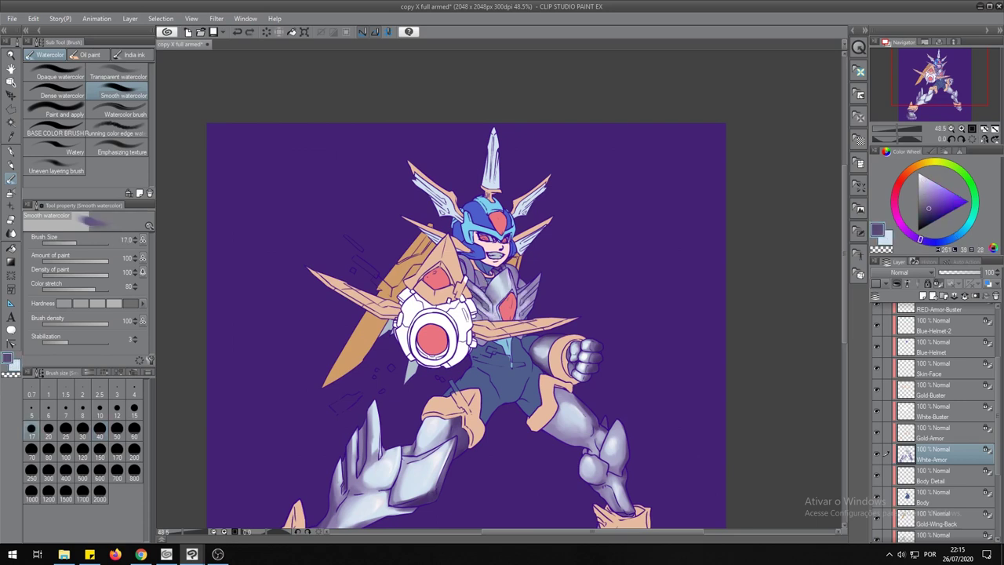
{"action": "left_click", "coordinate": [83, 408]}
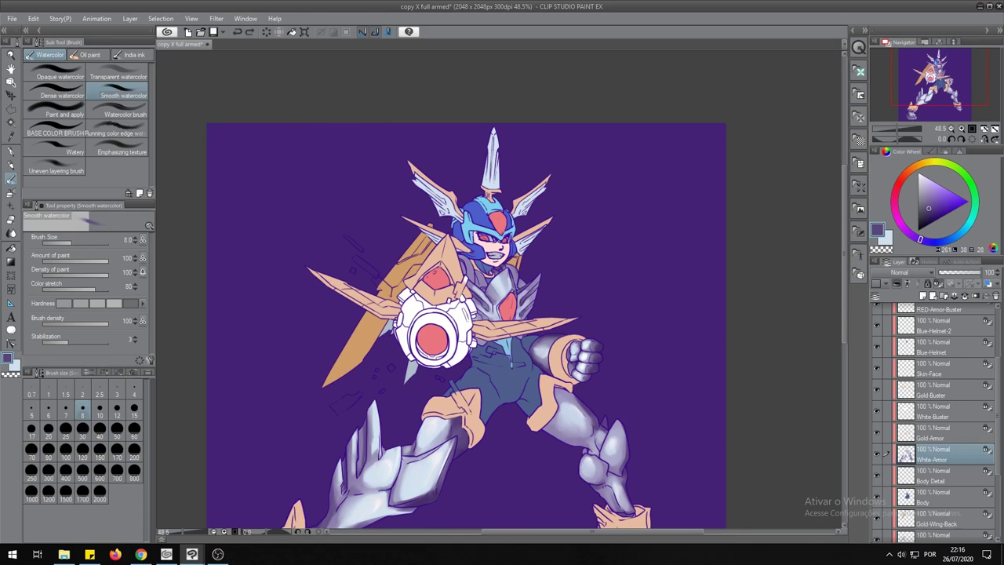
{"action": "left_click", "coordinate": [135, 408]}
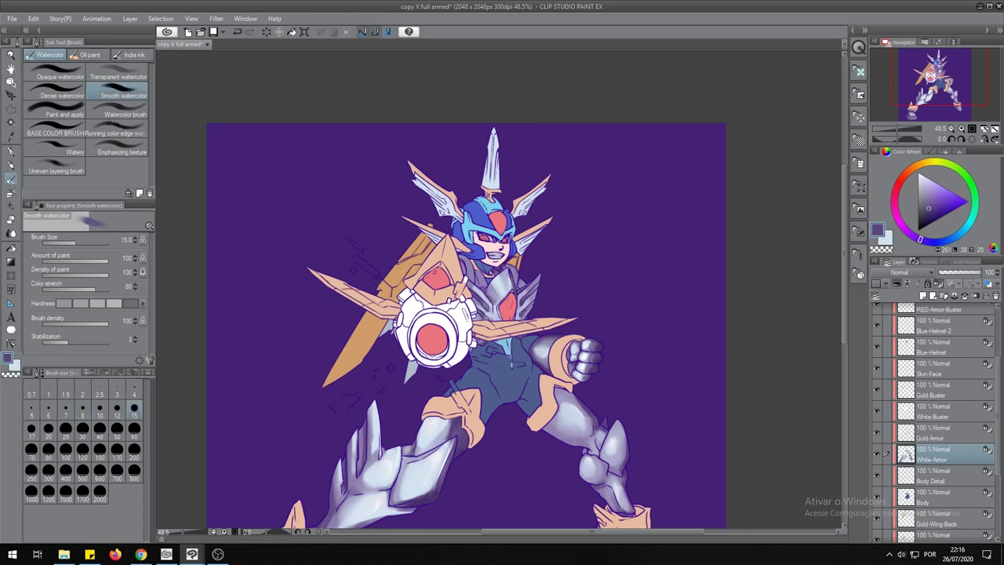
{"action": "left_click", "coordinate": [513, 273], "text": "alt"}
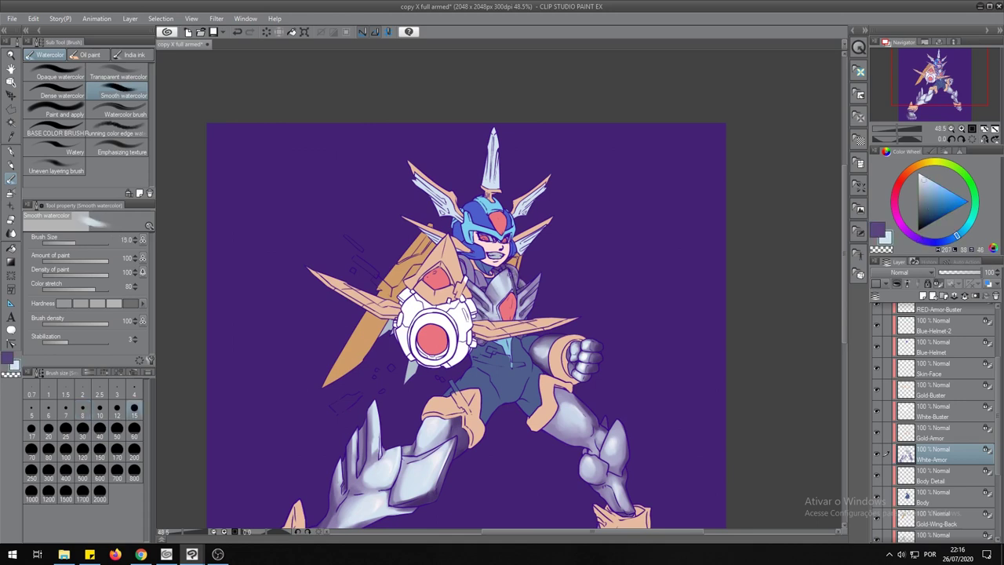
Darken the sampled shadow purple, undo the stroke near the face, and reset brush size to 17.
{"action": "left_click", "coordinate": [495, 270], "text": "alt"}
{"action": "left_click", "coordinate": [926, 210]}
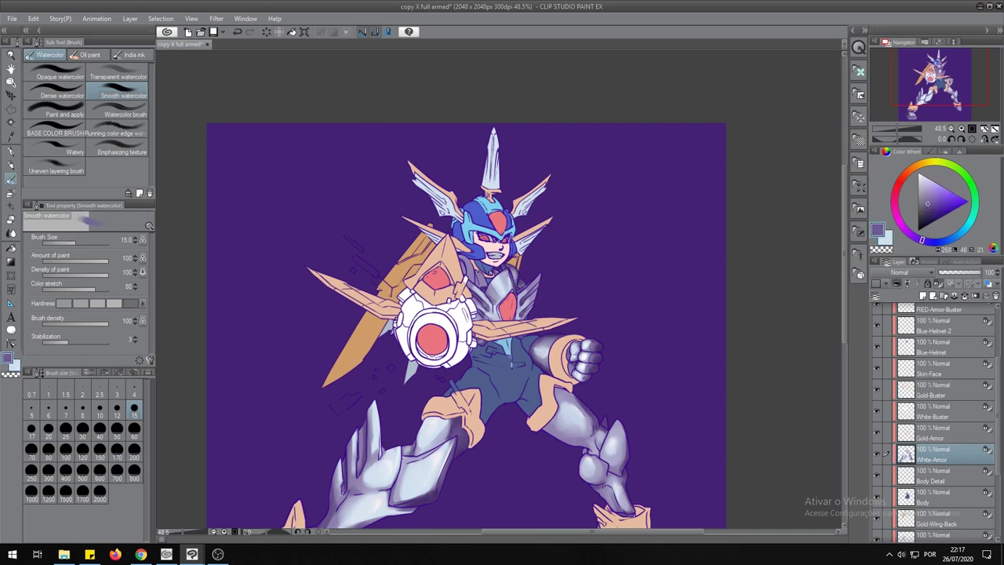
{"action": "left_click_drag", "start_coordinate": [934, 212], "coordinate": [927, 204]}
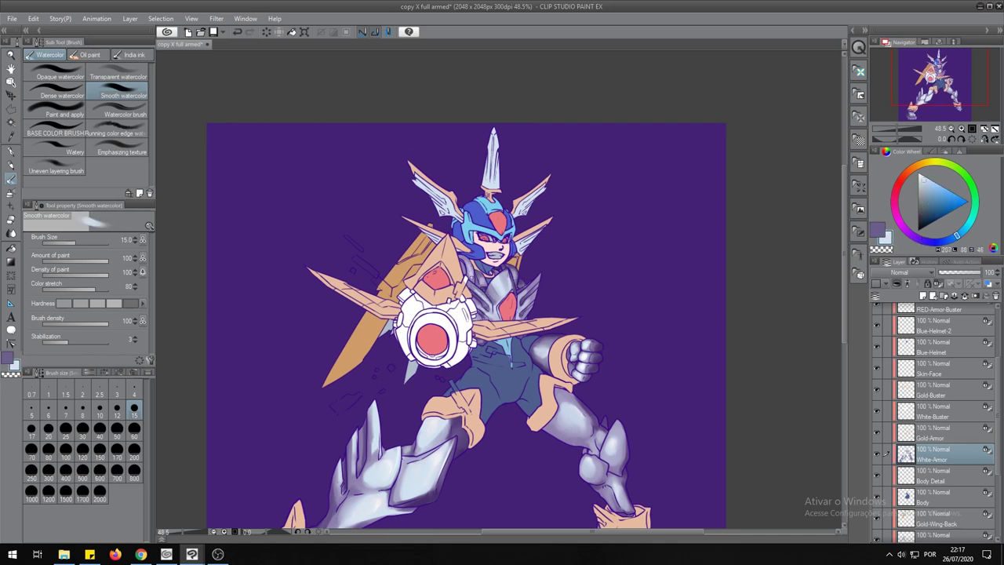
{"action": "key", "text": "ctrl+z"}
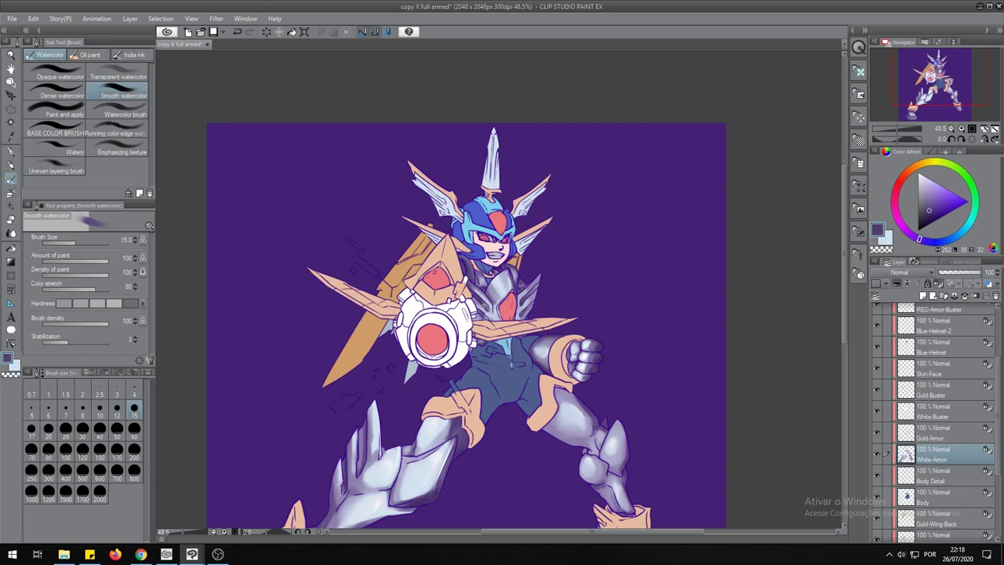
{"action": "key", "text": "bracketright"}
{"action": "key", "text": "bracketright"}
{"action": "key", "text": "bracketright"}
{"action": "key", "text": "bracketleft"}
{"action": "key", "text": "bracketleft"}
{"action": "key", "text": "bracketleft"}
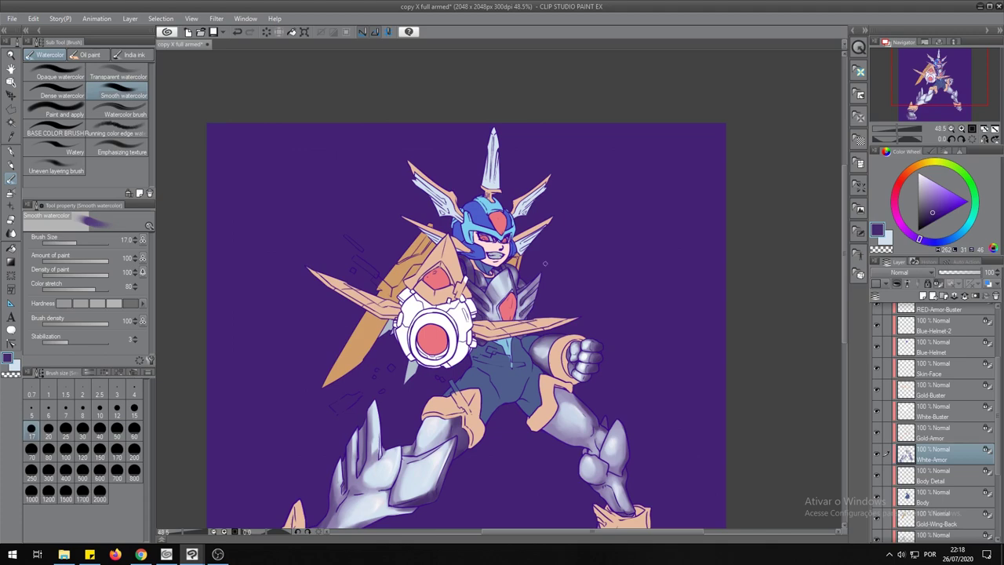
Shade the white armour with sampled dark purples and pale lavender at brush sizes 10–17.
{"action": "scroll", "coordinate": [467, 329], "scroll_direction": "down", "scroll_amount": 1}
{"action": "scroll", "coordinate": [467, 328], "scroll_direction": "up", "scroll_amount": 1}
{"action": "key", "text": "bracketright"}
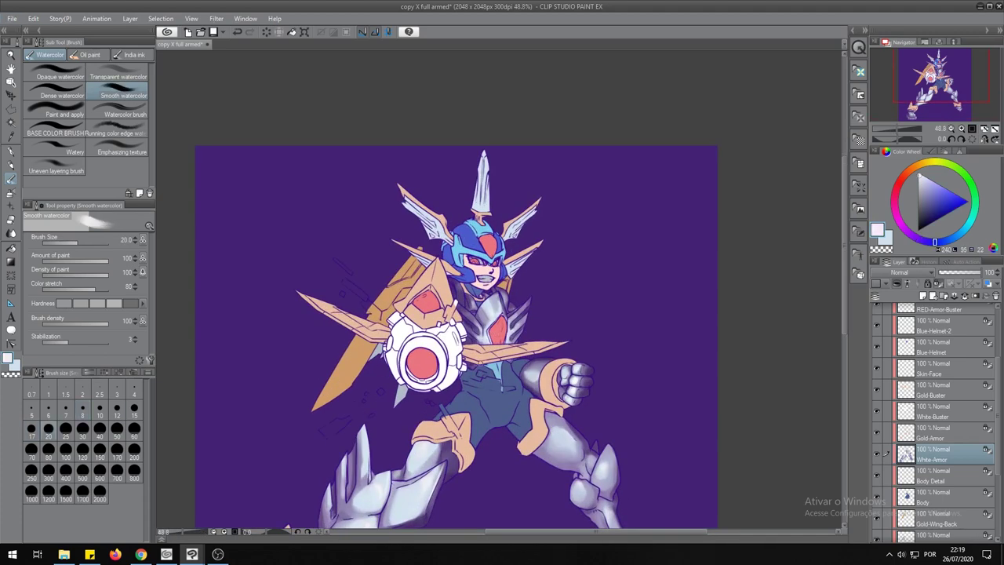
{"action": "left_click", "coordinate": [502, 297], "text": "alt"}
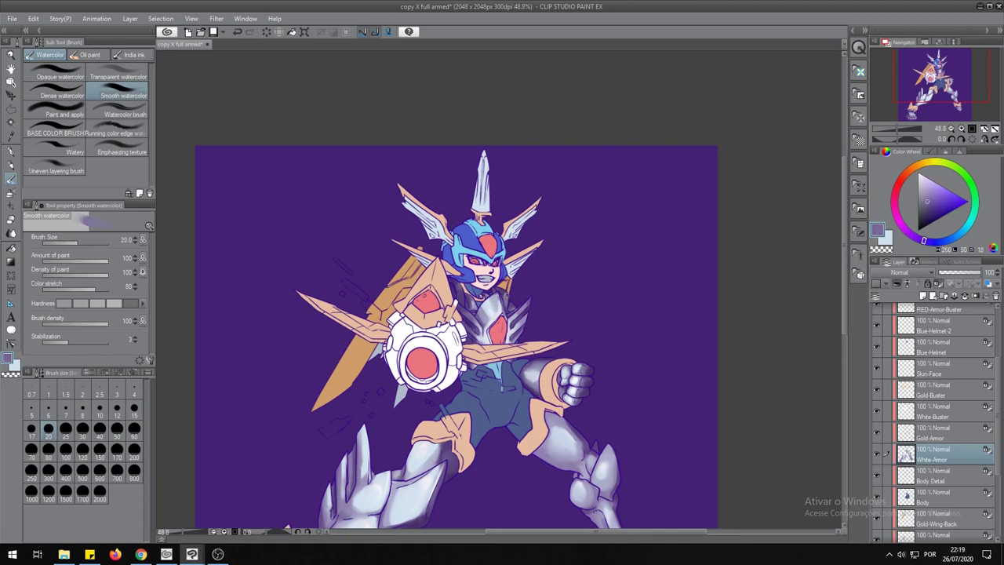
{"action": "left_click", "coordinate": [99, 409]}
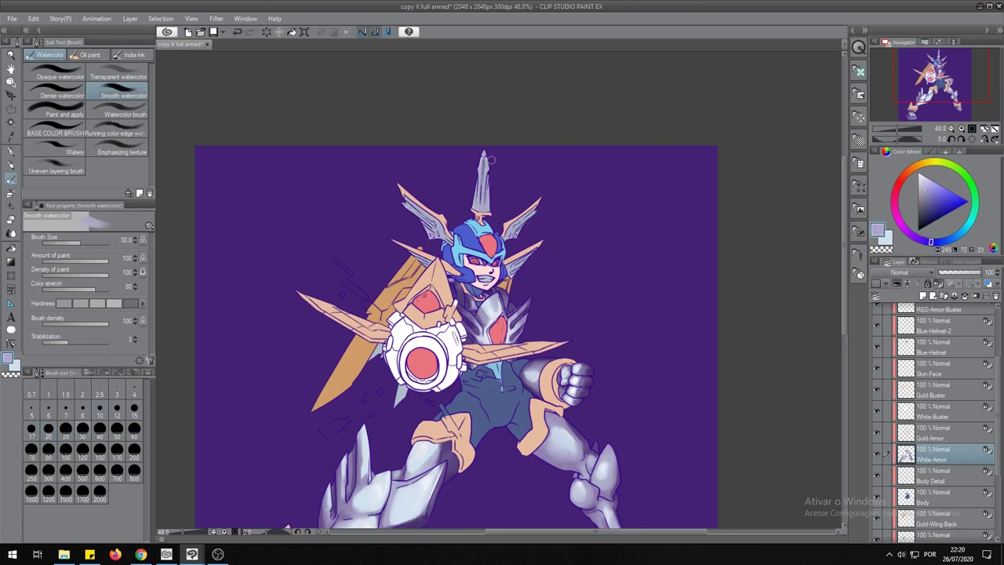
{"action": "left_click", "coordinate": [514, 273], "text": "alt"}
{"action": "key", "text": "bracketright"}
{"action": "key", "text": "bracketright"}
{"action": "key", "text": "bracketright"}
{"action": "left_click", "coordinate": [479, 197], "text": "alt"}
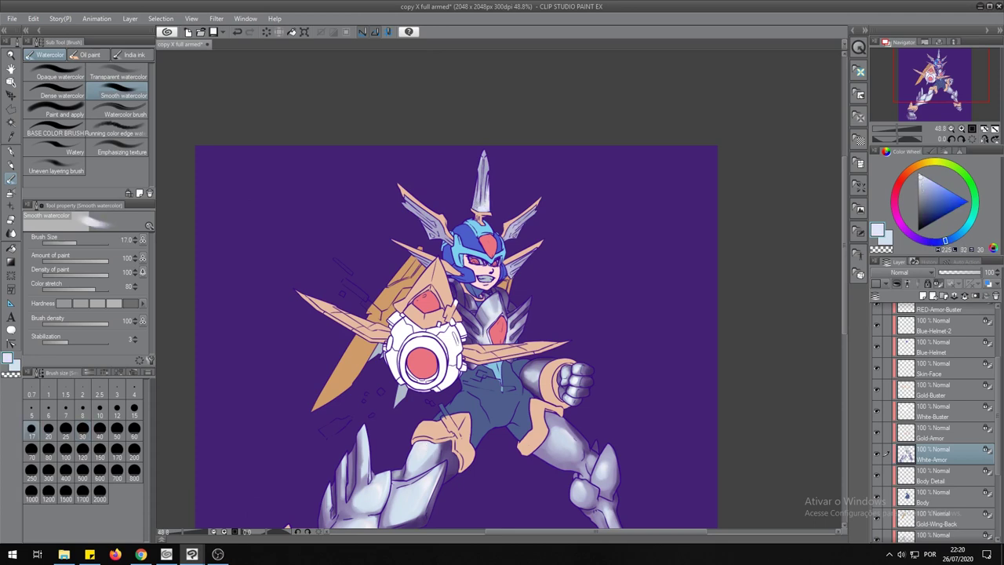
{"action": "key", "text": "bracketleft"}
{"action": "key", "text": "bracketleft"}
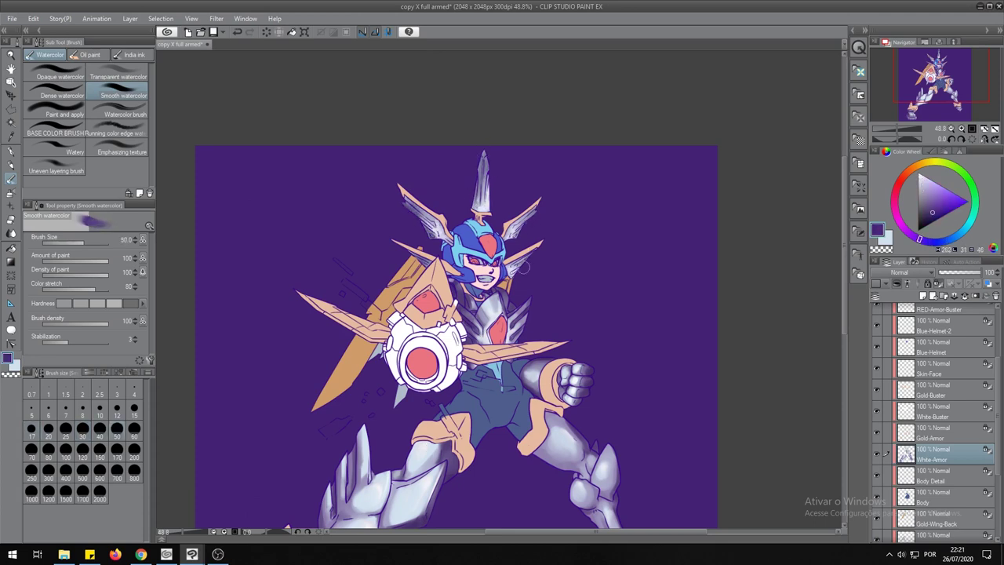
{"action": "left_click", "coordinate": [525, 224], "text": "alt"}
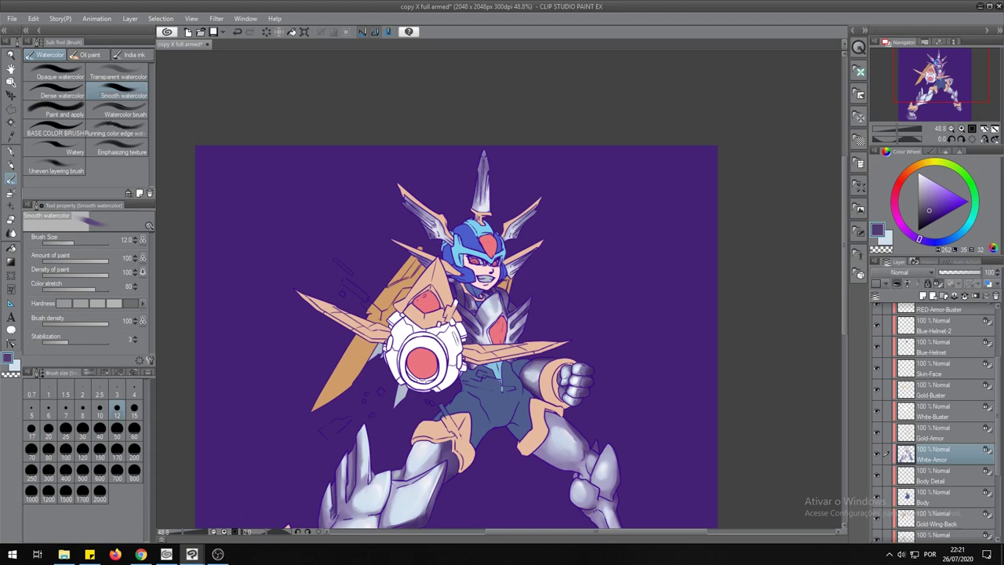
At 50% zoom, add pale-blue, dark-purple and mid-blue shading with brush sizes 10–20.
{"action": "scroll", "coordinate": [462, 341], "scroll_direction": "down", "scroll_amount": 2}
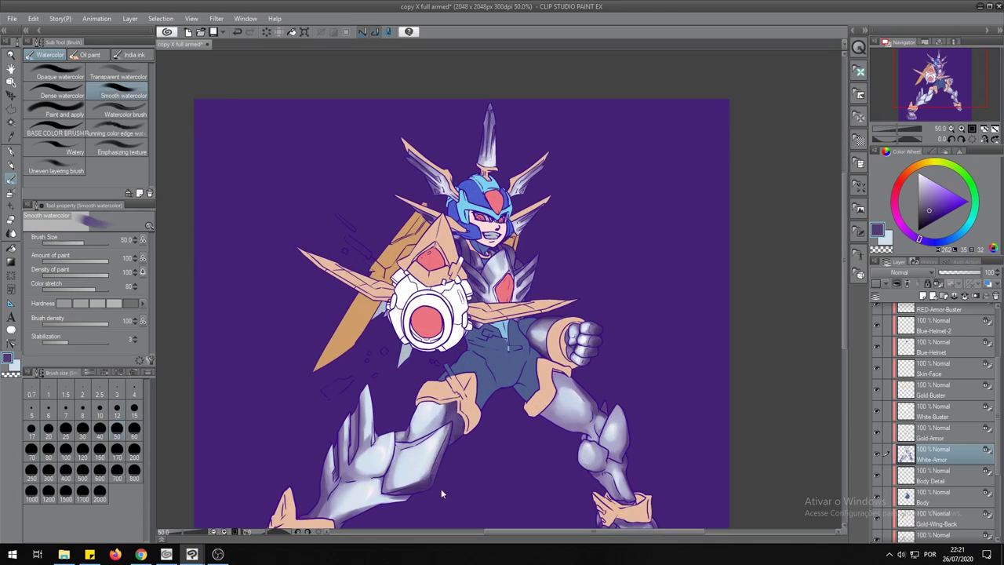
{"action": "key", "text": "bracketright"}
{"action": "key", "text": "bracketright"}
{"action": "key", "text": "bracketright"}
{"action": "left_click", "coordinate": [411, 469], "text": "alt"}
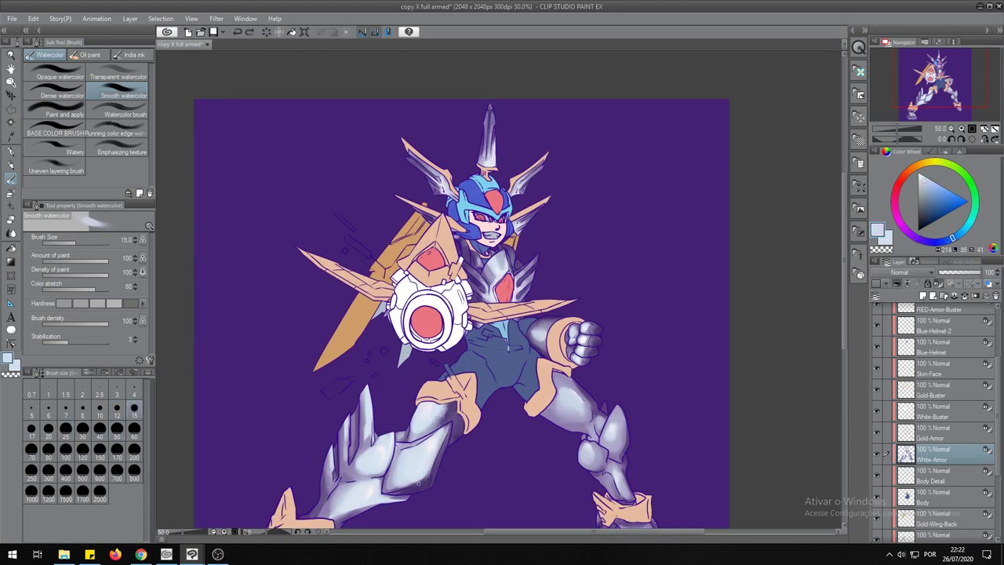
{"action": "key", "text": "bracketleft"}
{"action": "key", "text": "bracketleft"}
{"action": "key", "text": "bracketleft"}
{"action": "left_click", "coordinate": [429, 480], "text": "alt"}
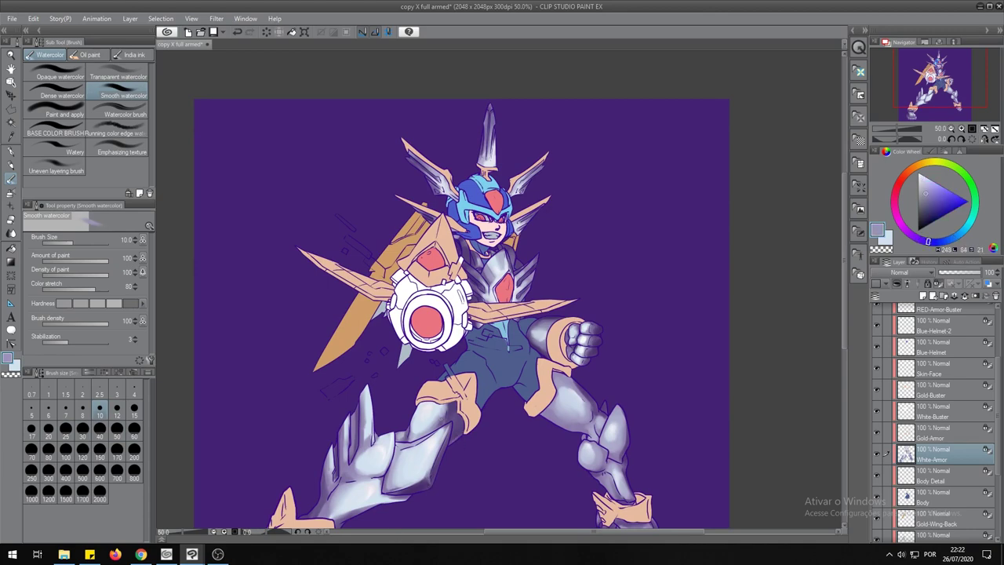
{"action": "left_click", "coordinate": [439, 416], "text": "alt"}
{"action": "key", "text": "bracketright"}
{"action": "key", "text": "bracketright"}
{"action": "key", "text": "bracketright"}
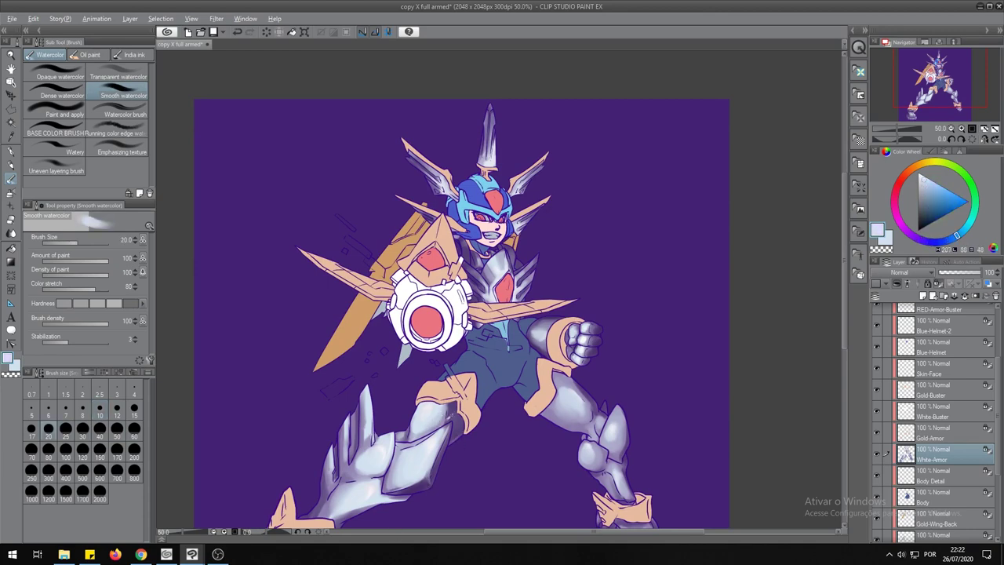
{"action": "left_click", "coordinate": [358, 425], "text": "alt"}
{"action": "mouse_move", "coordinate": [358, 426]}
{"action": "left_mouse_down"}
{"action": "mouse_move", "coordinate": [415, 377]}
{"action": "mouse_move", "coordinate": [462, 486]}
{"action": "left_mouse_up"}
{"action": "left_click", "coordinate": [462, 387], "text": "alt"}
{"action": "scroll", "coordinate": [439, 369], "scroll_direction": "up", "scroll_amount": 2}
On the Gold-Armor layer, paint peach shading down the thigh armour at brush size 50.
{"action": "left_click", "coordinate": [933, 431]}
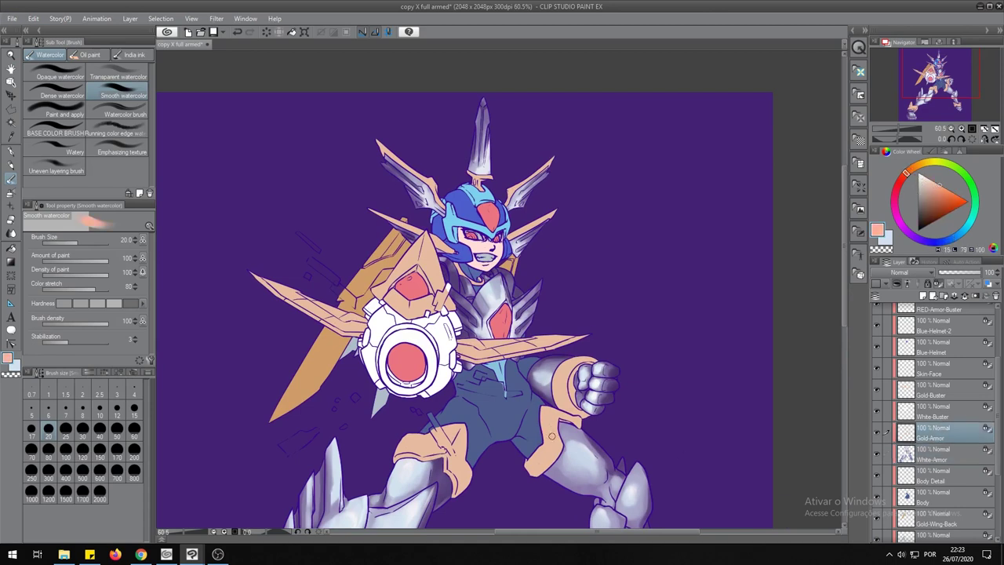
{"action": "left_click", "coordinate": [551, 435], "text": "alt"}
{"action": "left_click", "coordinate": [134, 430]}
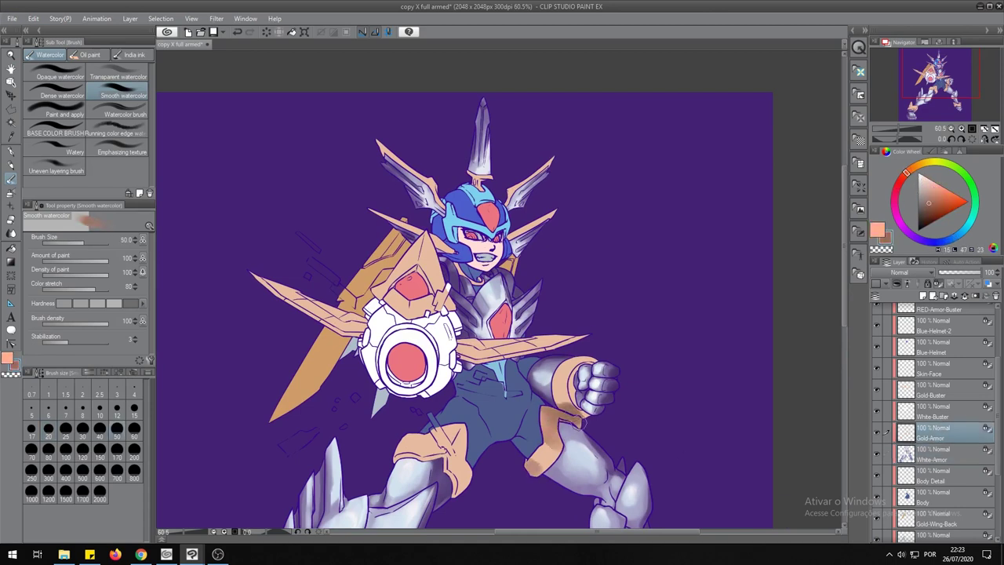
{"action": "left_click_drag", "start_coordinate": [586, 358], "coordinate": [539, 431]}
Try salmon and peach tones, then shade the gold wrist cuff in dark reddish-brown.
{"action": "left_click", "coordinate": [549, 431], "text": "alt"}
{"action": "left_click", "coordinate": [545, 451], "text": "alt"}
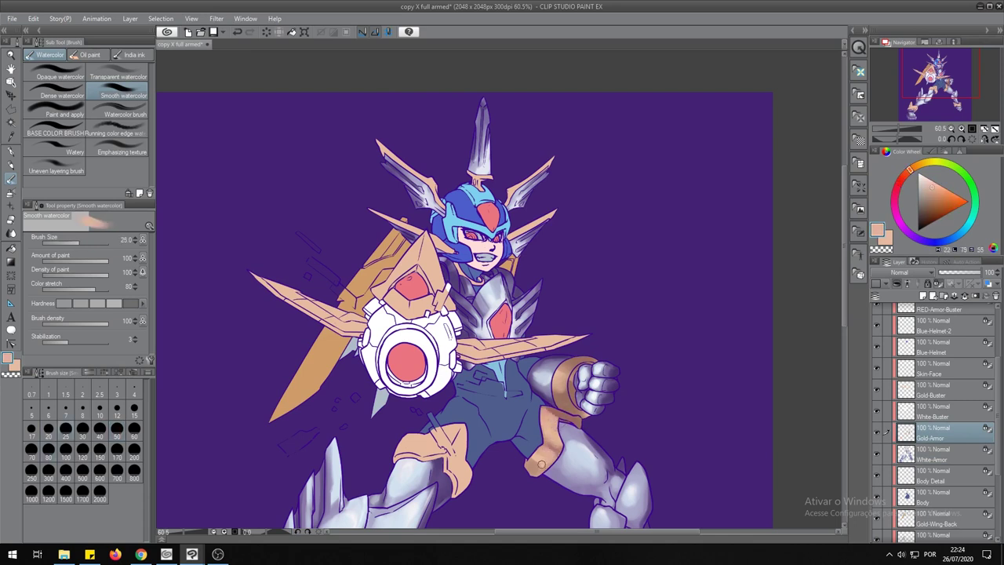
{"action": "left_click", "coordinate": [542, 439], "text": "alt"}
{"action": "left_click", "coordinate": [532, 463], "text": "alt"}
{"action": "left_click", "coordinate": [561, 420], "text": "alt"}
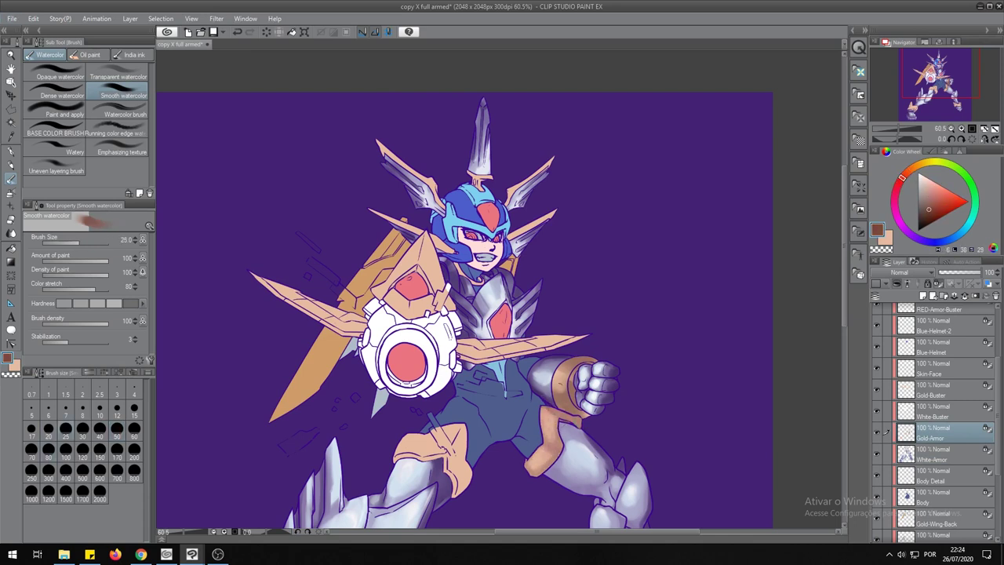
{"action": "left_click_drag", "start_coordinate": [561, 424], "coordinate": [576, 370]}
Alternate between peach and dark reddish-brown while resizing the brush from 5 up to 50.
{"action": "left_click", "coordinate": [568, 410], "text": "alt"}
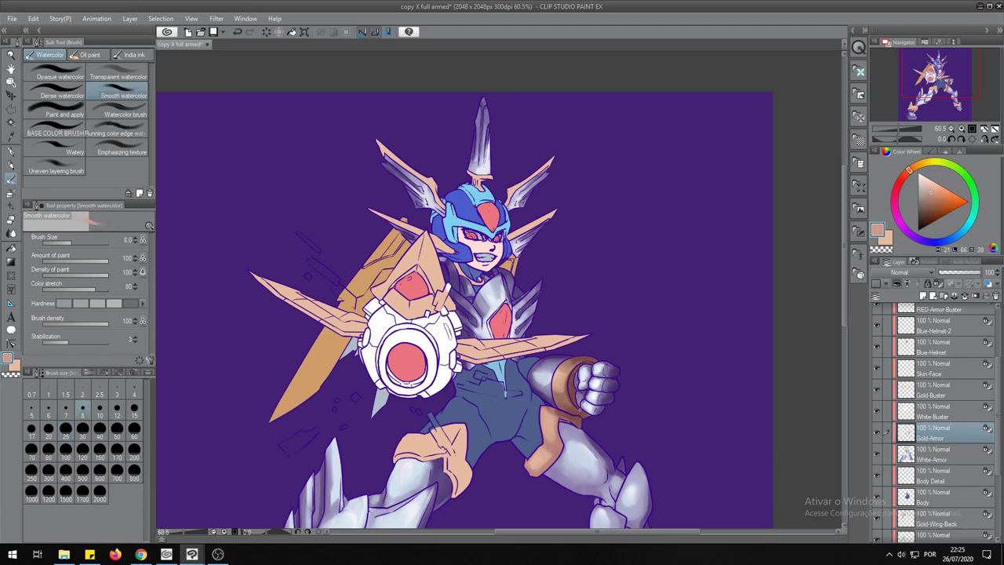
{"action": "left_click", "coordinate": [543, 435], "text": "alt"}
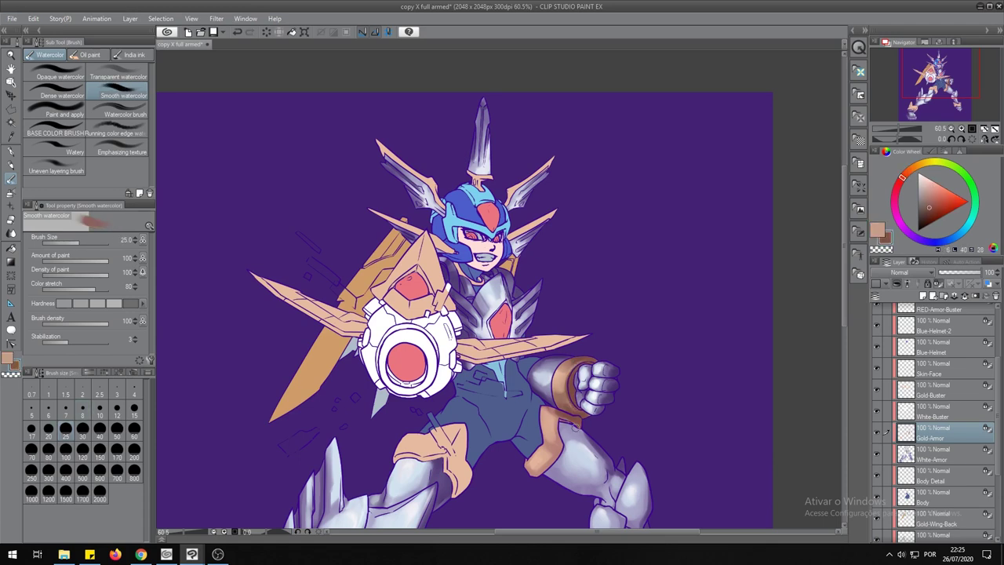
{"action": "left_click", "coordinate": [572, 392], "text": "alt"}
{"action": "key", "text": "bracketright"}
{"action": "left_click", "coordinate": [543, 435], "text": "alt"}
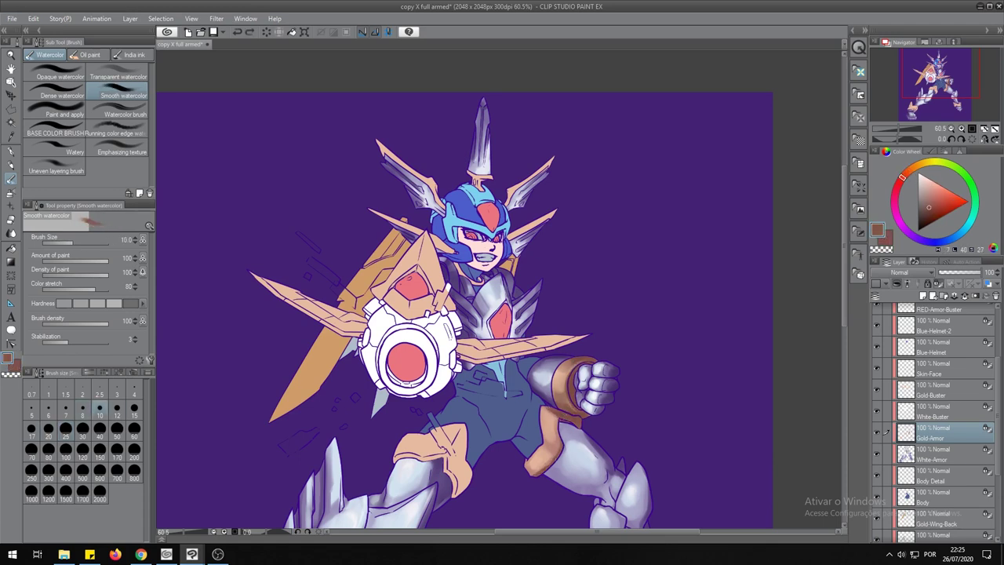
{"action": "key", "text": "bracketright"}
{"action": "key", "text": "bracketright"}
{"action": "key", "text": "bracketright"}
{"action": "left_click", "coordinate": [543, 435], "text": "alt"}
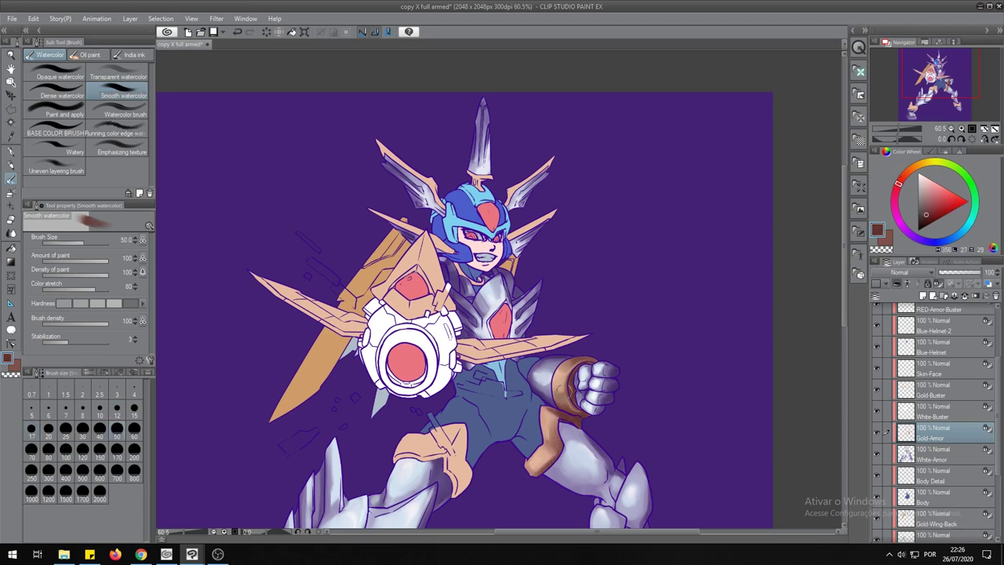
{"action": "key", "text": "bracketright"}
{"action": "key", "text": "bracketright"}
{"action": "key", "text": "bracketright"}
Shade the gold knee armour with alternating dark brown-red and light peach strokes.
{"action": "left_click_drag", "start_coordinate": [570, 437], "coordinate": [645, 255]}
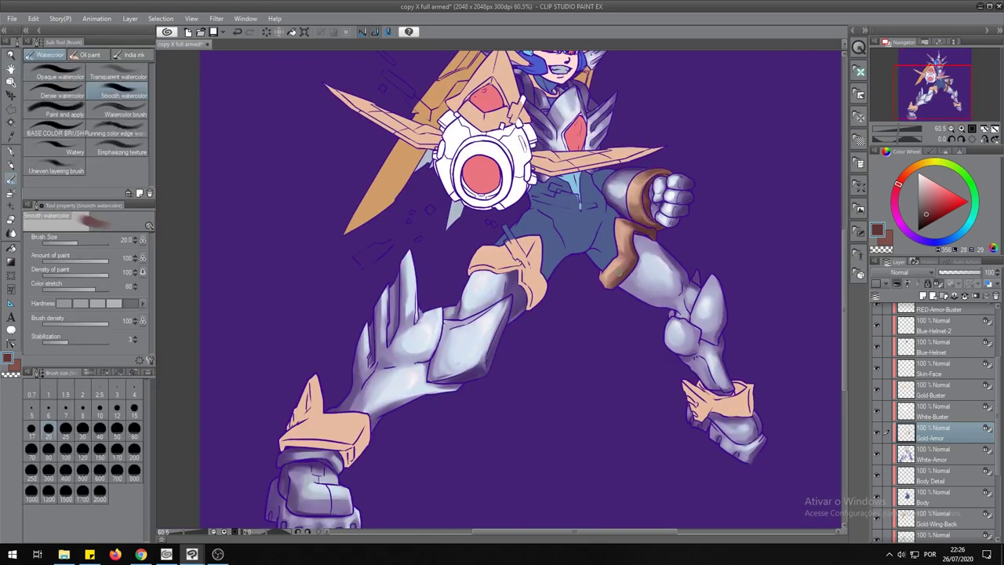
{"action": "mouse_move", "coordinate": [521, 298]}
{"action": "left_mouse_down"}
{"action": "mouse_move", "coordinate": [476, 272]}
{"action": "mouse_move", "coordinate": [534, 239]}
{"action": "mouse_move", "coordinate": [549, 305]}
{"action": "left_mouse_up"}
{"action": "left_click_drag", "start_coordinate": [493, 266], "coordinate": [541, 302]}
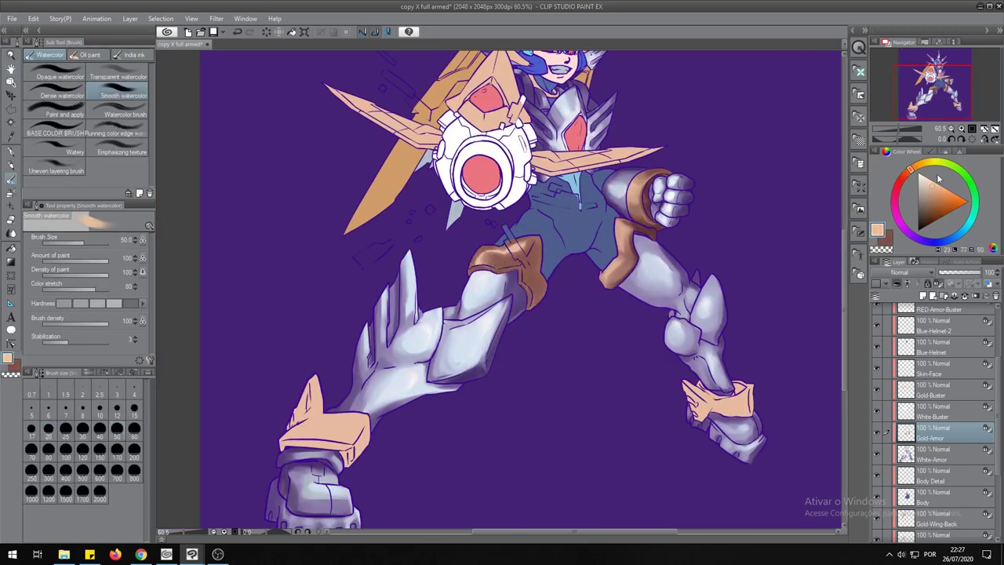
{"action": "left_click", "coordinate": [31, 429]}
{"action": "mouse_move", "coordinate": [484, 262]}
{"action": "left_mouse_down"}
{"action": "mouse_move", "coordinate": [530, 240]}
{"action": "mouse_move", "coordinate": [536, 289]}
{"action": "mouse_move", "coordinate": [525, 286]}
{"action": "mouse_move", "coordinate": [527, 296]}
{"action": "mouse_move", "coordinate": [543, 232]}
{"action": "left_mouse_up"}
{"action": "left_click", "coordinate": [536, 289], "text": "alt"}
{"action": "left_click", "coordinate": [524, 253], "text": "alt"}
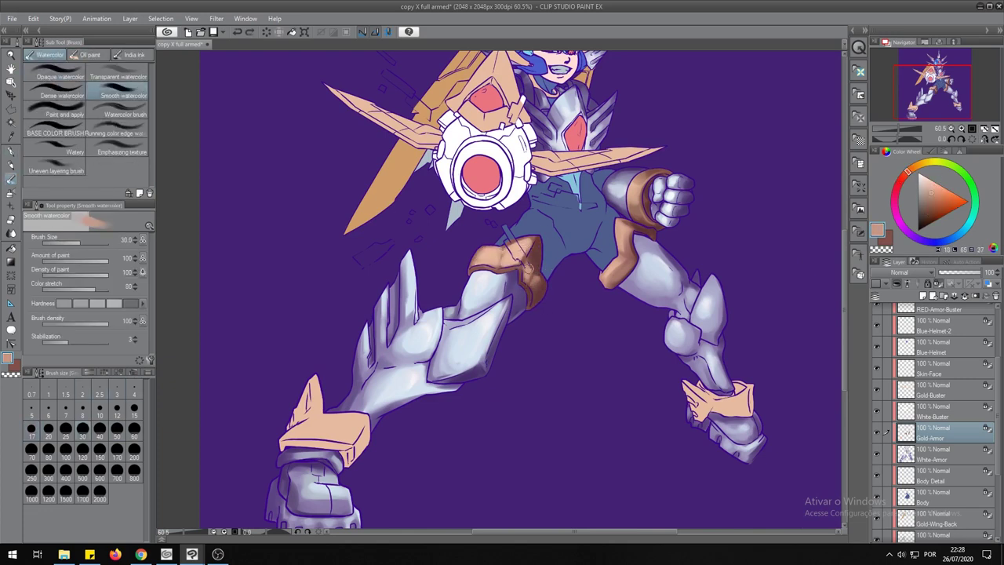
{"action": "mouse_move", "coordinate": [530, 273]}
{"action": "left_mouse_down"}
{"action": "mouse_move", "coordinate": [528, 251]}
{"action": "mouse_move", "coordinate": [479, 249]}
{"action": "mouse_move", "coordinate": [534, 236]}
{"action": "left_mouse_up"}
{"action": "left_click", "coordinate": [532, 231], "text": "alt"}
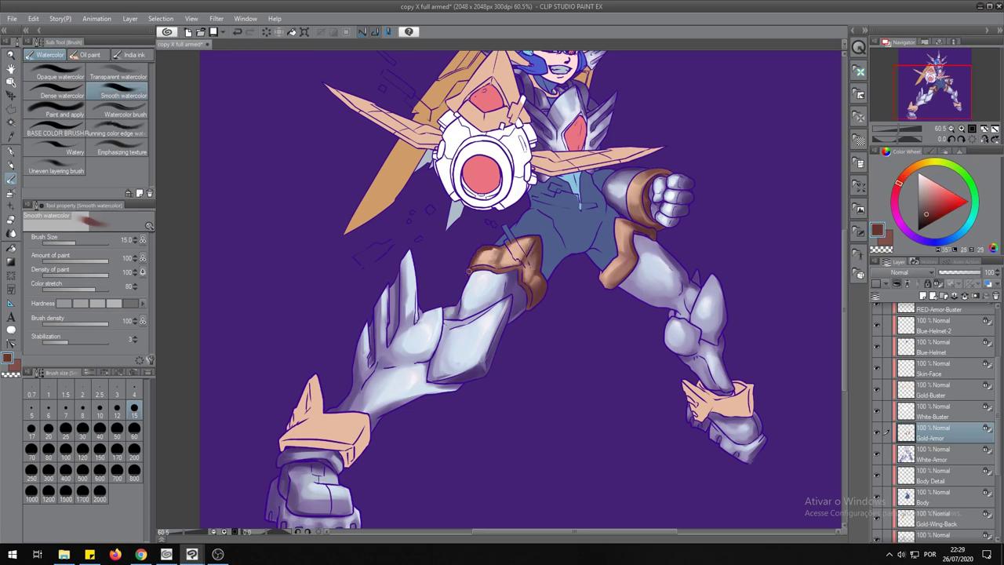
{"action": "left_click", "coordinate": [524, 292], "text": "alt"}
{"action": "left_click_drag", "start_coordinate": [519, 302], "coordinate": [530, 272]}
Adjust the brush size between 10 and 30 while scrolling around the legs.
{"action": "key", "text": "bracketright"}
{"action": "key", "text": "bracketright"}
{"action": "key", "text": "bracketright"}
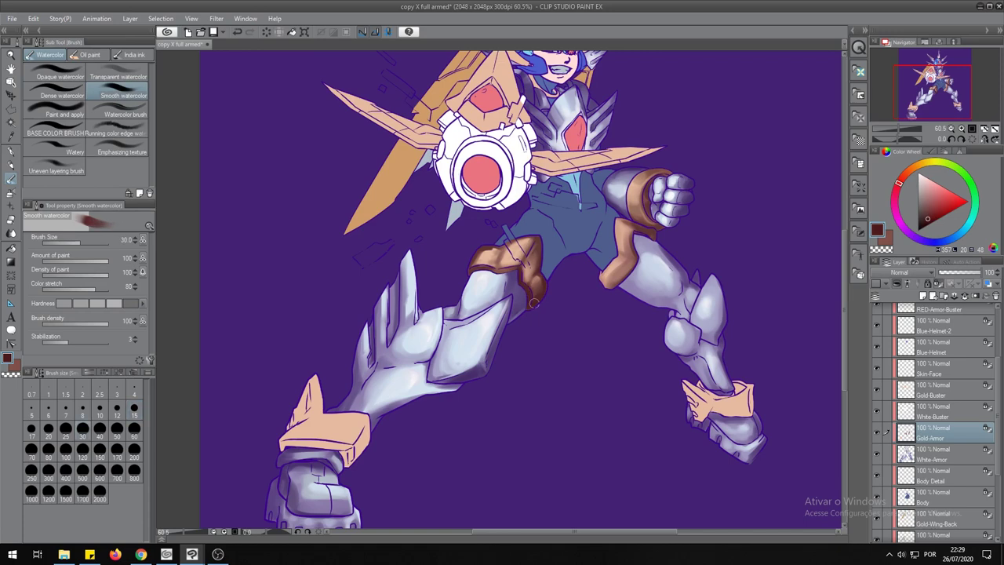
{"action": "key", "text": "bracketleft"}
{"action": "key", "text": "bracketleft"}
{"action": "key", "text": "bracketleft"}
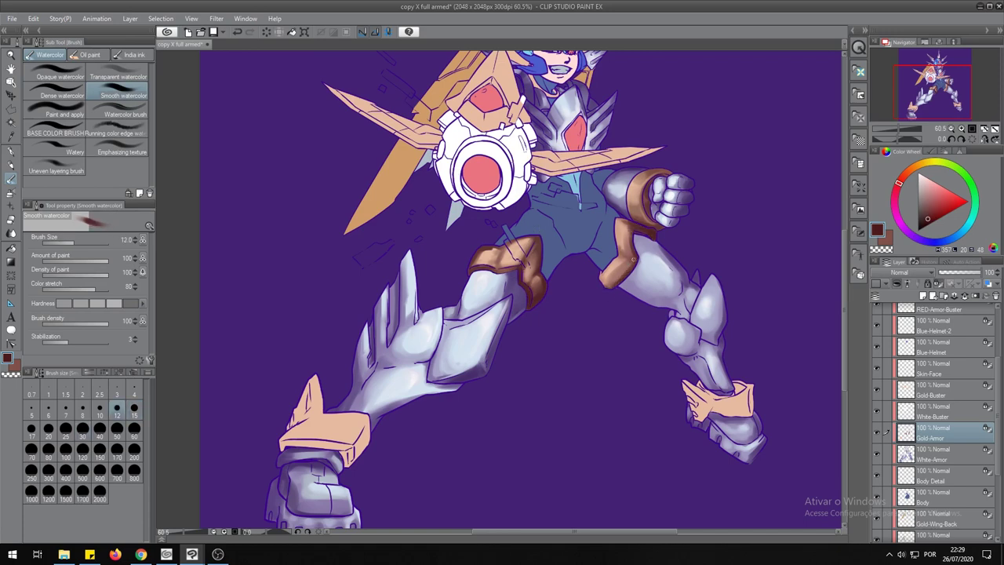
{"action": "scroll", "coordinate": [641, 268], "scroll_direction": "up", "scroll_amount": 2}
{"action": "key", "text": "bracketright"}
{"action": "key", "text": "bracketright"}
{"action": "key", "text": "bracketright"}
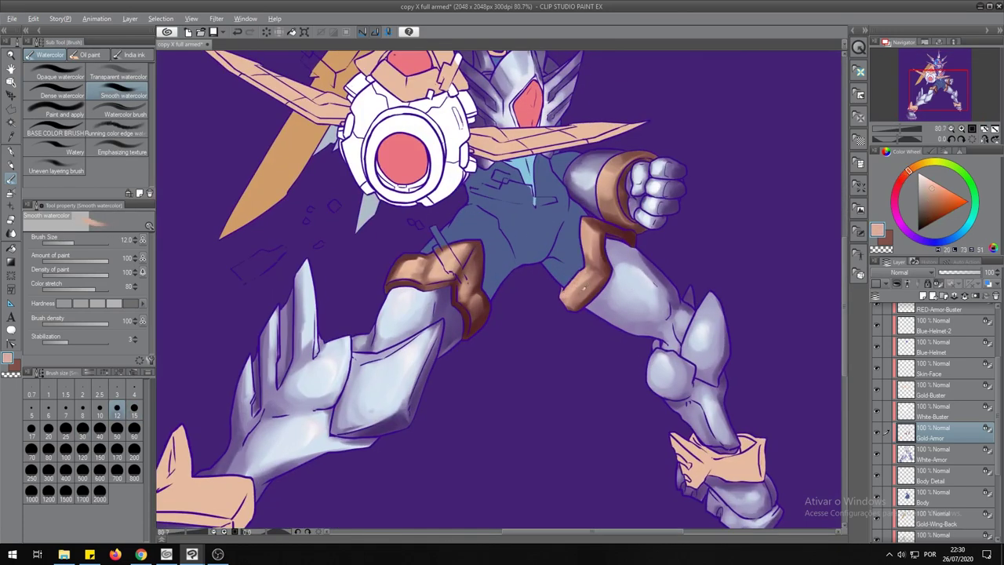
{"action": "left_click", "coordinate": [601, 271], "text": "alt"}
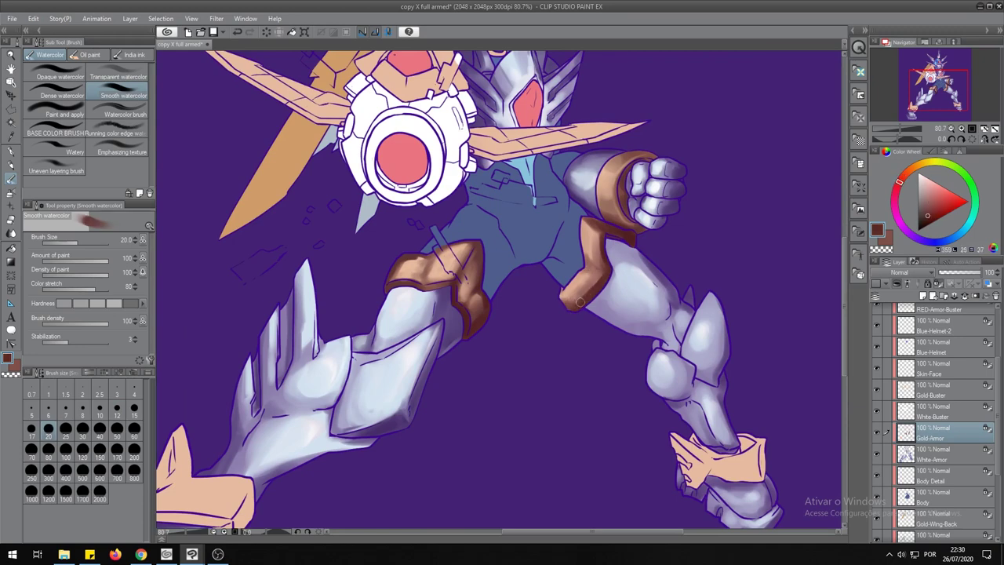
{"action": "scroll", "coordinate": [556, 325], "scroll_direction": "down", "scroll_amount": 3}
{"action": "scroll", "coordinate": [556, 325], "scroll_direction": "up", "scroll_amount": 3}
{"action": "key", "text": "bracketleft"}
{"action": "key", "text": "bracketleft"}
{"action": "key", "text": "bracketleft"}
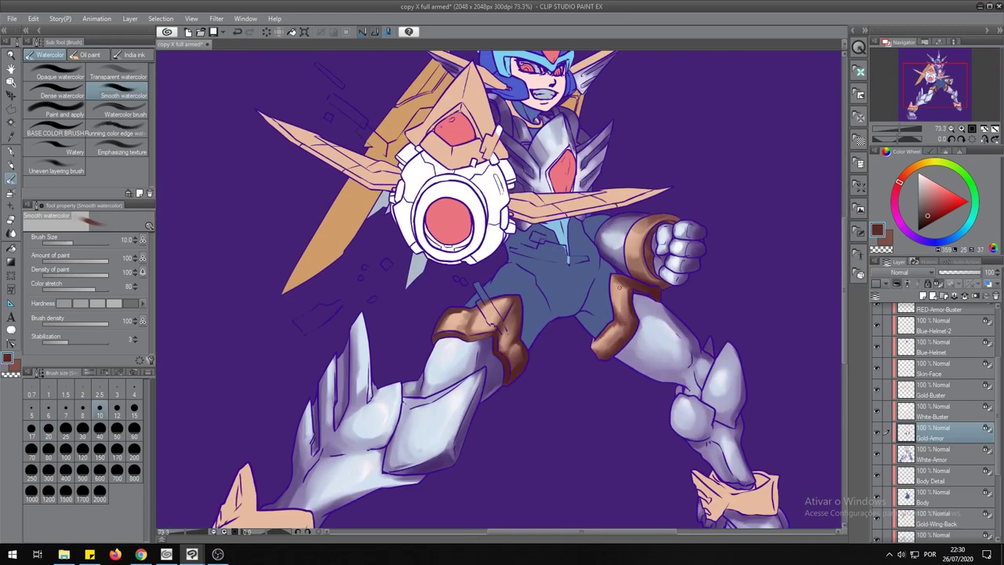
{"action": "scroll", "coordinate": [618, 290], "scroll_direction": "down", "scroll_amount": 1}
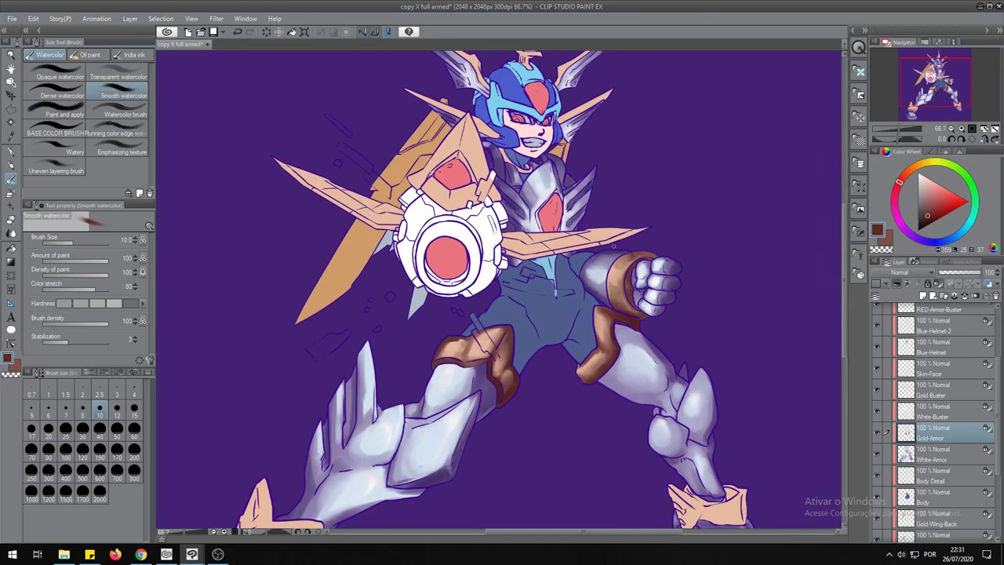
{"action": "scroll", "coordinate": [613, 246], "scroll_direction": "down", "scroll_amount": 1}
{"action": "key", "text": "bracketright"}
{"action": "key", "text": "bracketright"}
{"action": "key", "text": "bracketright"}
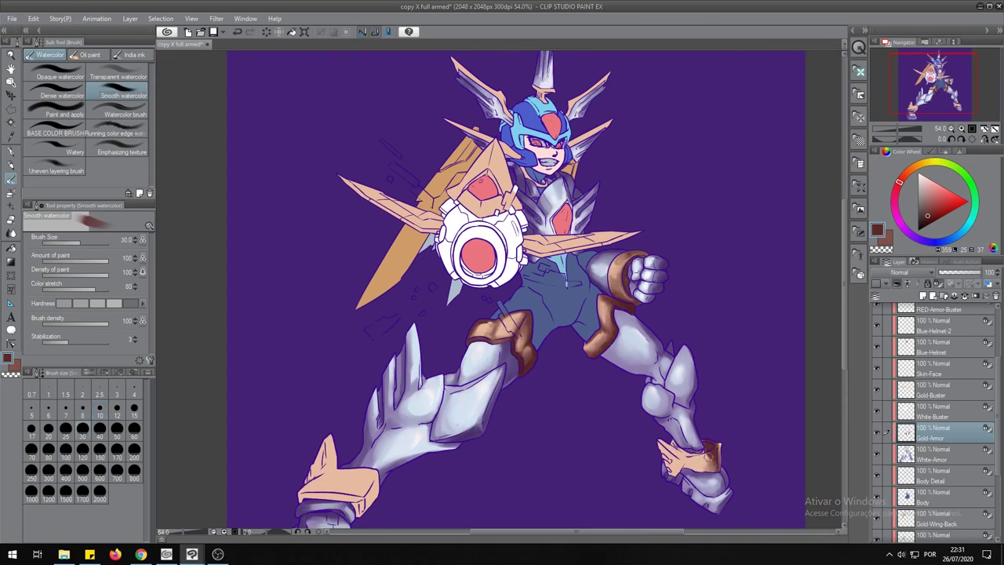
Paint brown shading on the gold foot armour, then pick light peach, dark maroon and orange-brown tones.
{"action": "left_click_drag", "start_coordinate": [710, 455], "coordinate": [796, 337]}
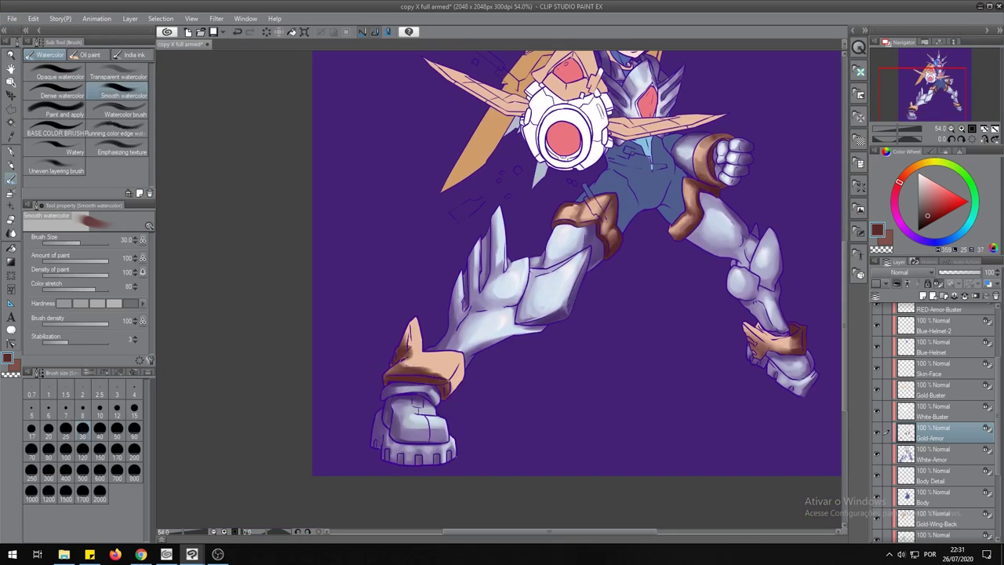
{"action": "mouse_move", "coordinate": [397, 362]}
{"action": "left_mouse_down"}
{"action": "mouse_move", "coordinate": [442, 369]}
{"action": "mouse_move", "coordinate": [462, 388]}
{"action": "left_mouse_up"}
{"action": "key", "text": "bracketleft"}
{"action": "key", "text": "bracketleft"}
{"action": "key", "text": "bracketleft"}
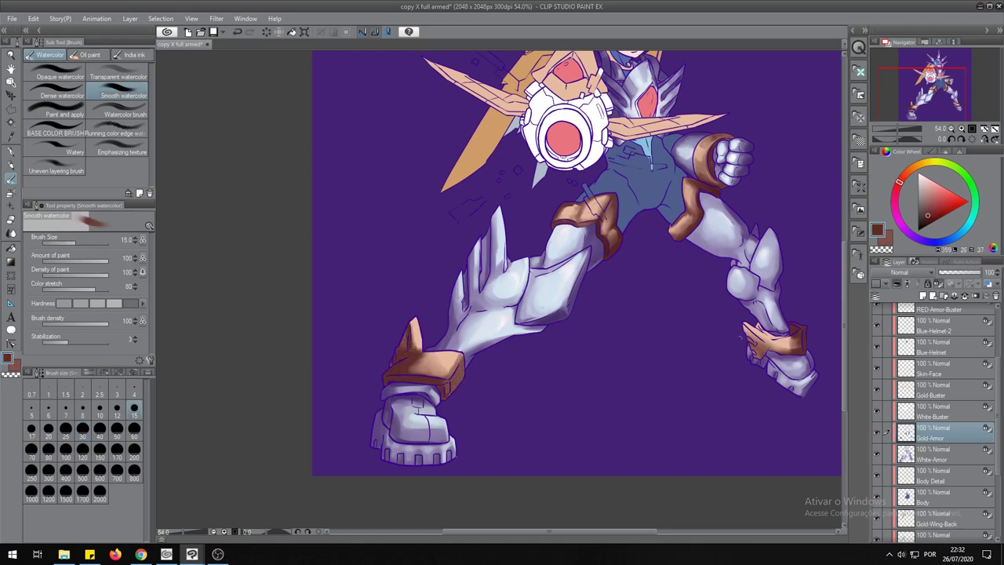
{"action": "left_click", "coordinate": [753, 340], "text": "alt"}
{"action": "left_click", "coordinate": [794, 329], "text": "alt"}
{"action": "left_click", "coordinate": [758, 331], "text": "alt"}
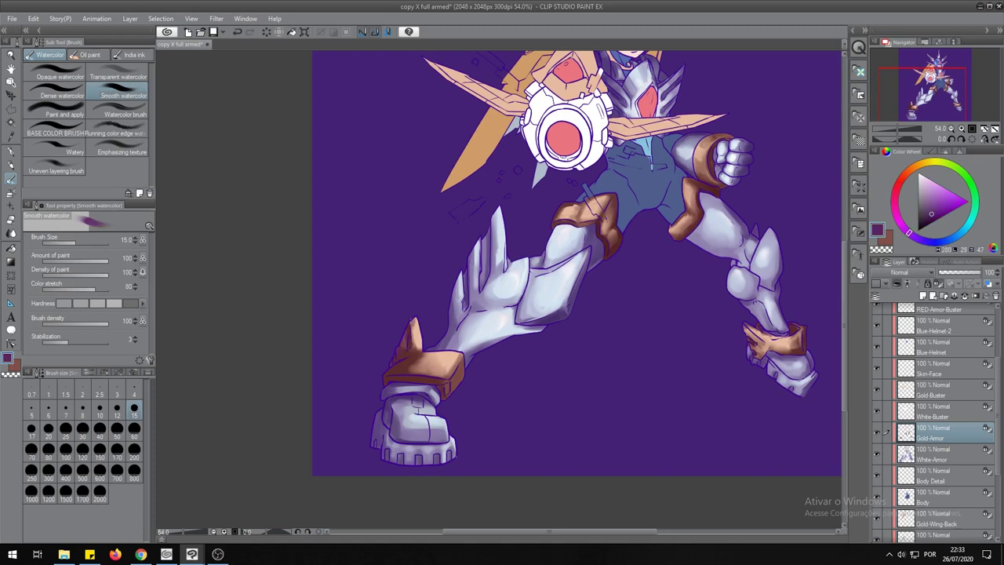
{"action": "left_click", "coordinate": [455, 373], "text": "alt"}
{"action": "left_click", "coordinate": [404, 350], "text": "alt"}
{"action": "left_click", "coordinate": [444, 377], "text": "alt"}
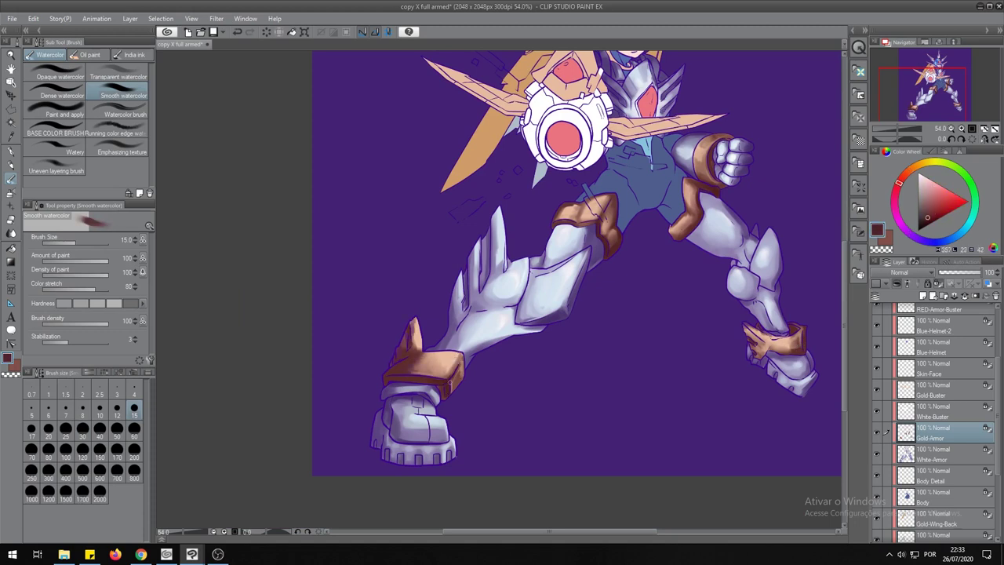
{"action": "left_click", "coordinate": [460, 358], "text": "alt"}
{"action": "left_click", "coordinate": [415, 367], "text": "alt"}
{"action": "scroll", "coordinate": [572, 362], "scroll_direction": "down", "scroll_amount": 3}
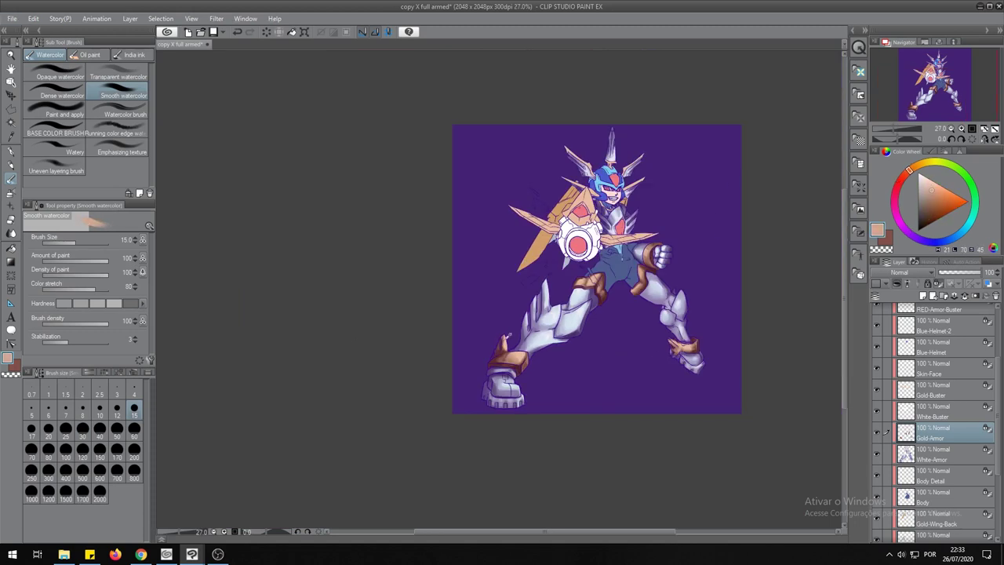
{"action": "left_click", "coordinate": [31, 449]}
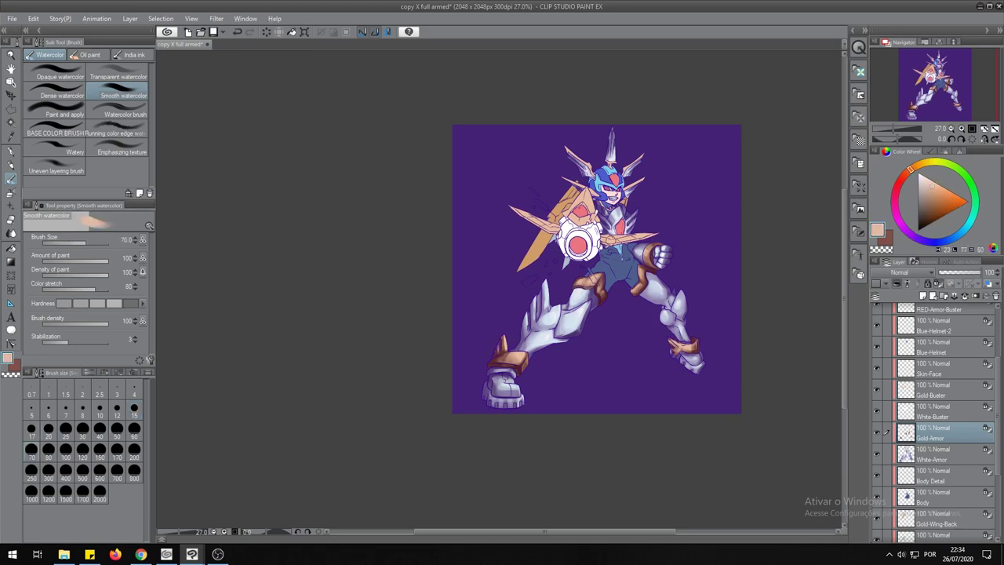
{"action": "left_click", "coordinate": [637, 287], "text": "alt"}
{"action": "key", "text": "bracketleft"}
{"action": "key", "text": "bracketleft"}
{"action": "key", "text": "bracketleft"}
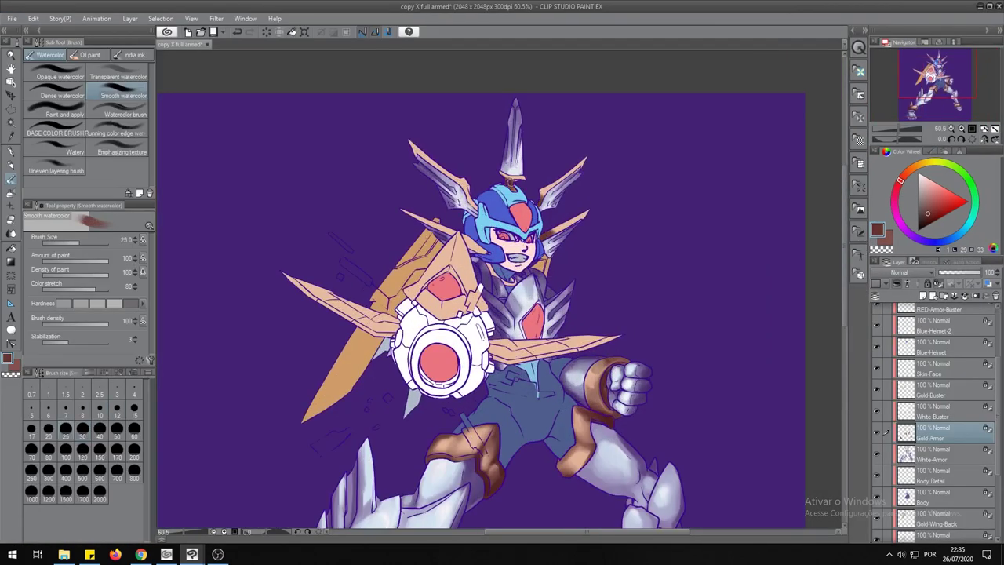
{"action": "left_click", "coordinate": [569, 217], "text": "alt"}
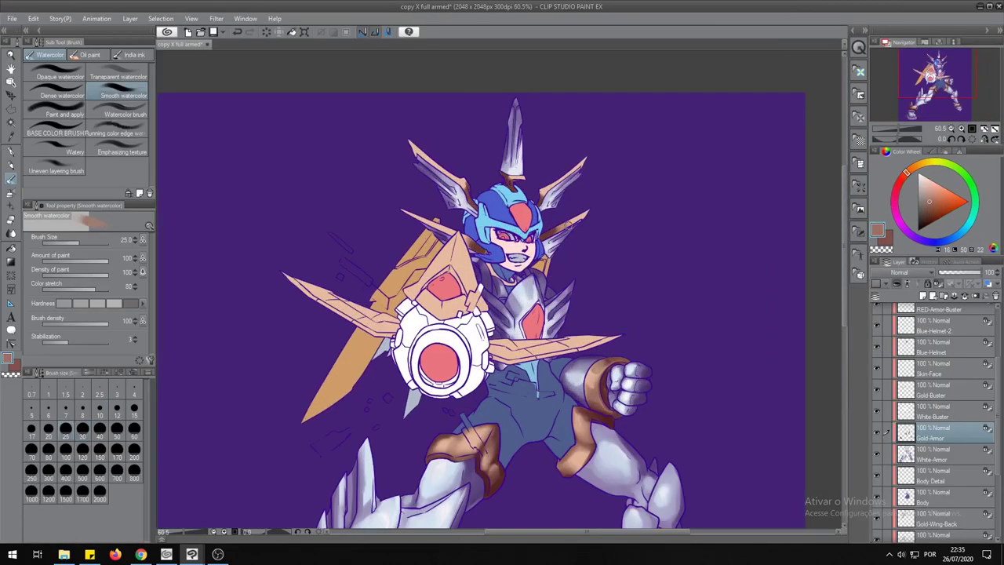
{"action": "left_click", "coordinate": [547, 186], "text": "alt"}
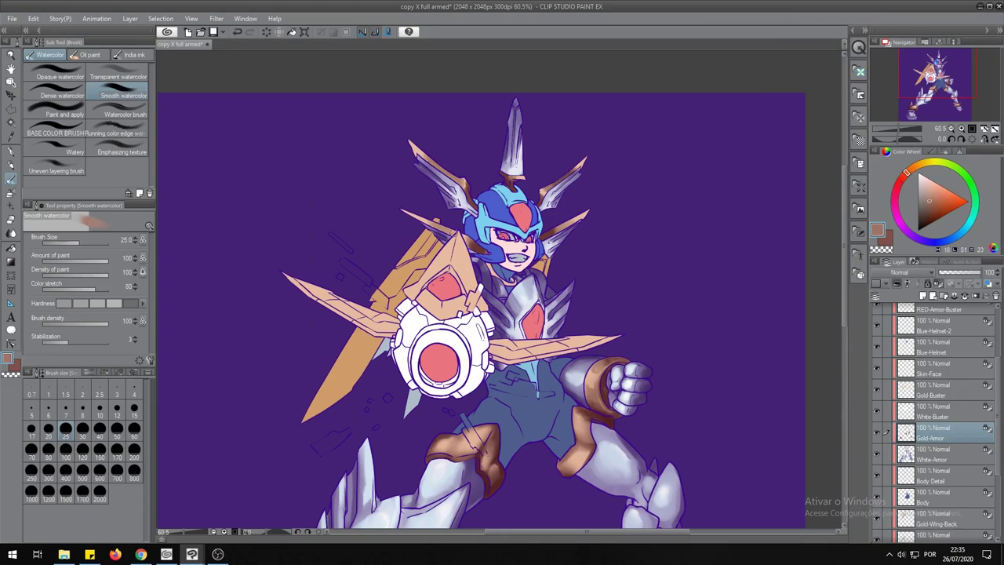
{"action": "left_click", "coordinate": [441, 229], "text": "alt"}
{"action": "left_click", "coordinate": [486, 437], "text": "alt"}
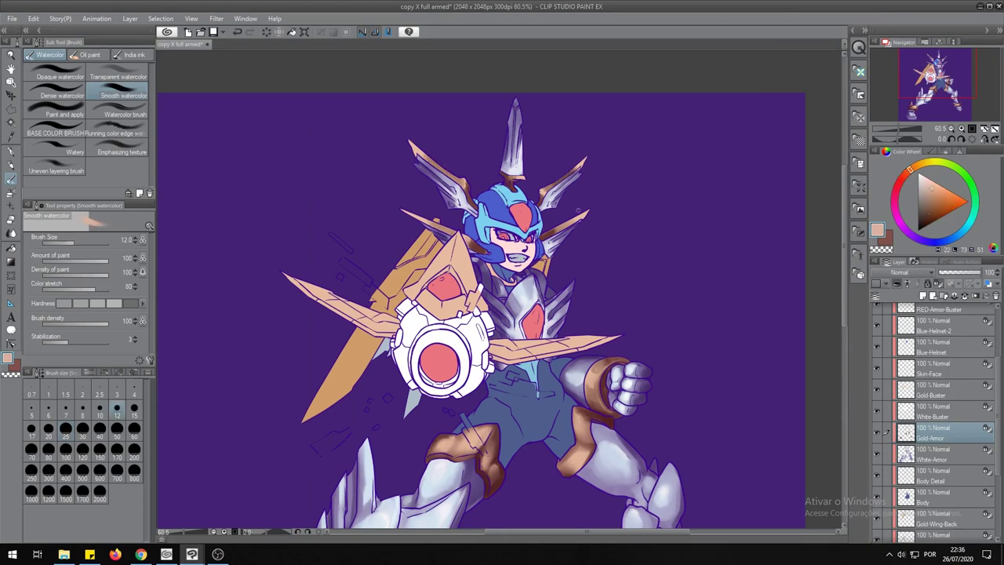
{"action": "left_click", "coordinate": [420, 151], "text": "alt"}
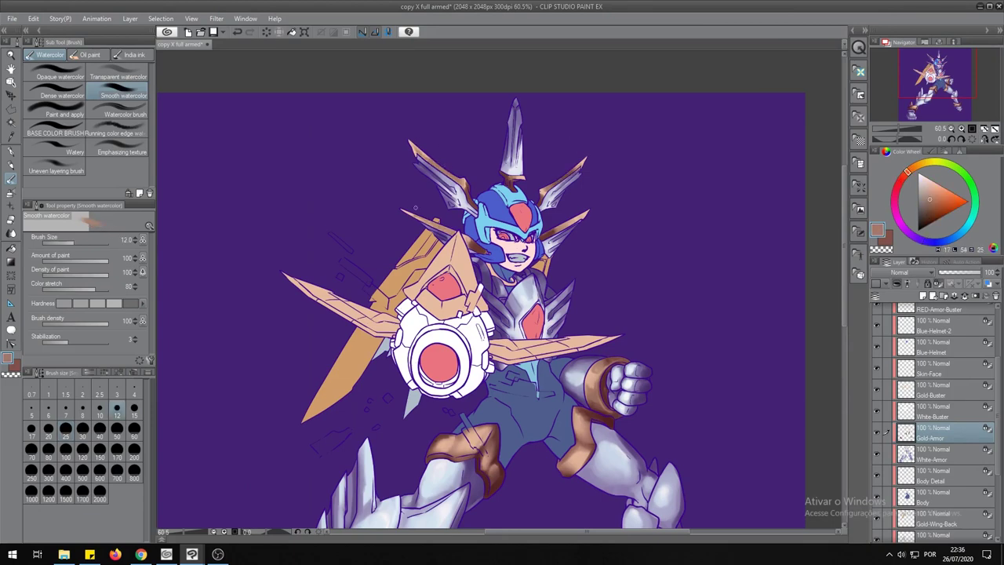
{"action": "scroll", "coordinate": [564, 212], "scroll_direction": "up", "scroll_amount": 5}
{"action": "key", "text": "e"}
Briefly work on Blue-Helmet-2, then return to Gold-Armor with a pinkish red watercolour brush.
{"action": "scroll", "coordinate": [564, 212], "scroll_direction": "down", "scroll_amount": 1}
{"action": "scroll", "coordinate": [470, 298], "scroll_direction": "up", "scroll_amount": 3}
{"action": "left_click", "coordinate": [449, 318], "text": "alt"}
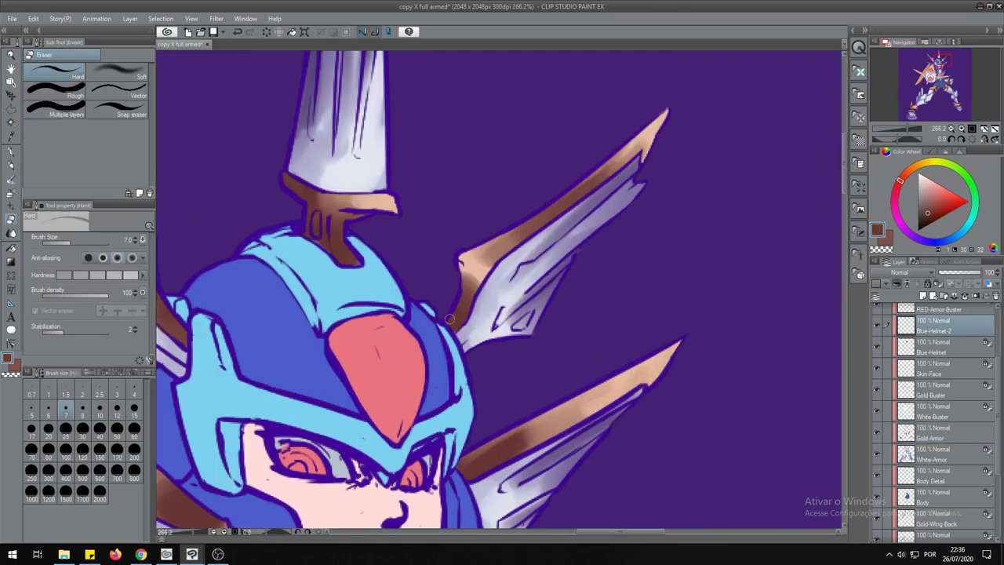
{"action": "left_click", "coordinate": [941, 432]}
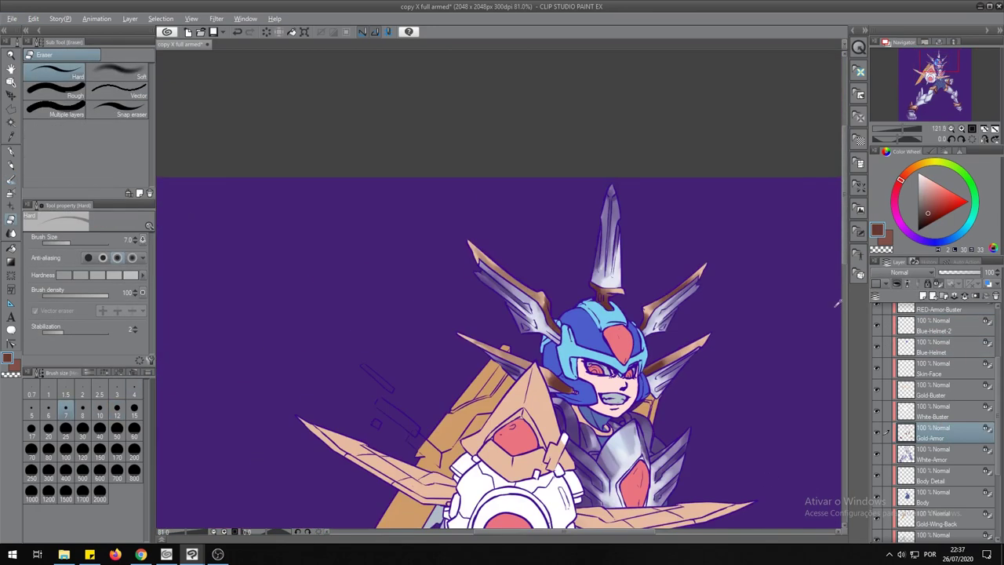
{"action": "scroll", "coordinate": [502, 290], "scroll_direction": "down", "scroll_amount": 5}
{"action": "left_click", "coordinate": [900, 179]}
{"action": "key", "text": "b"}
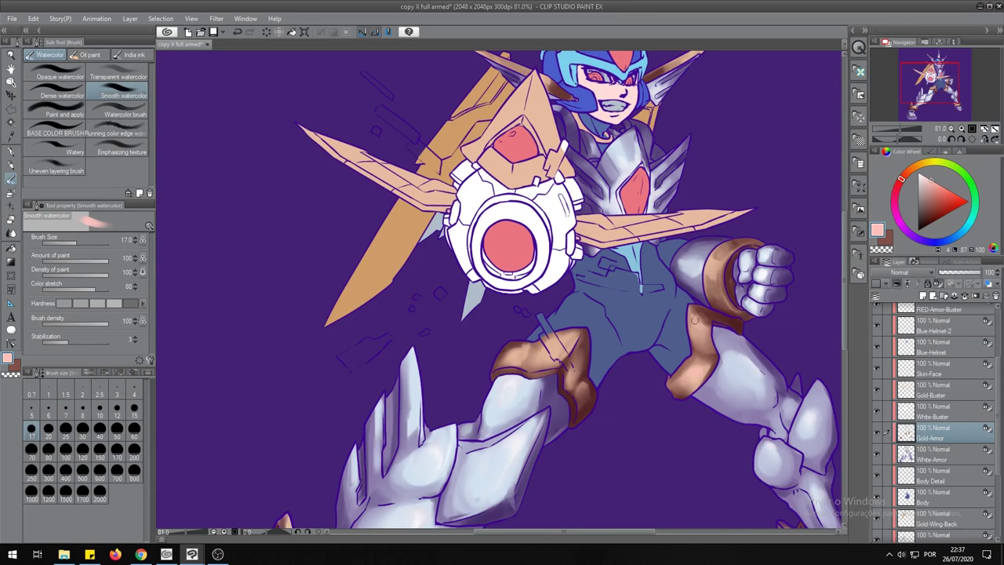
Resize the brush between 7 and 15, pick a peach tone at size 8, and zoom out to the whole figure.
{"action": "scroll", "coordinate": [549, 357], "scroll_direction": "down", "scroll_amount": 3}
{"action": "key", "text": "["}
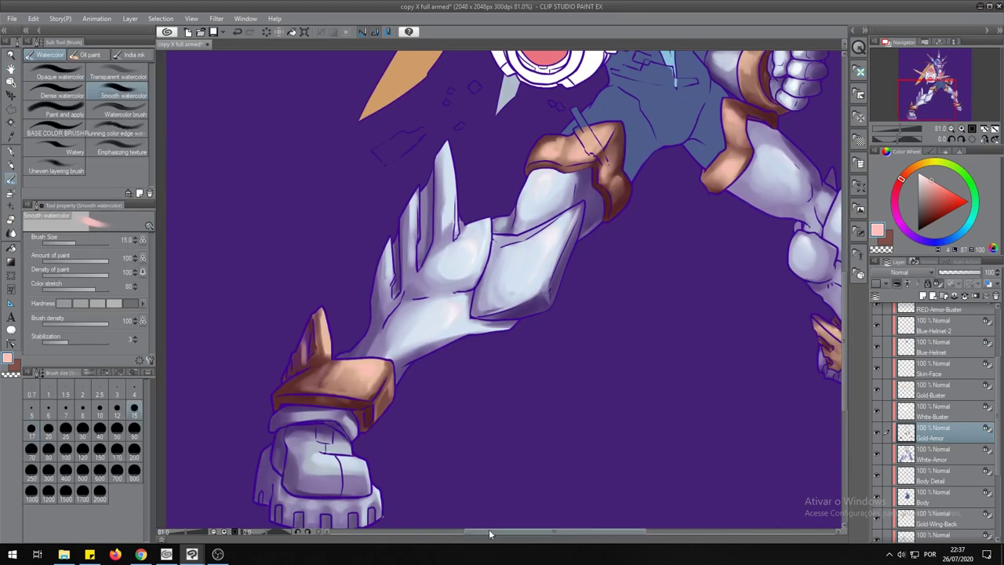
{"action": "left_click_drag", "start_coordinate": [489, 534], "coordinate": [518, 534]}
{"action": "key", "text": "["}
{"action": "key", "text": "["}
{"action": "key", "text": "["}
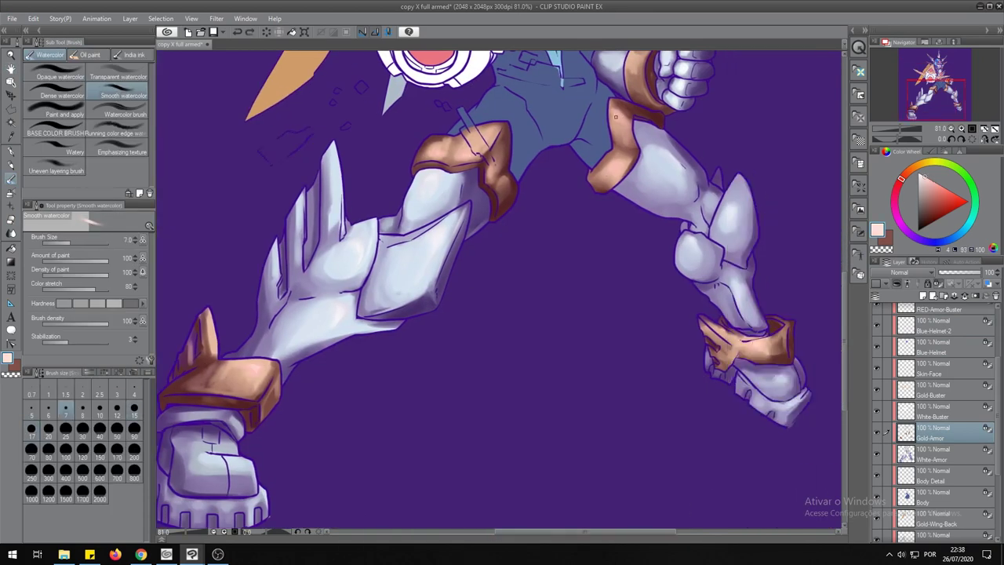
{"action": "left_click_drag", "start_coordinate": [844, 299], "coordinate": [844, 208]}
{"action": "key", "text": "]"}
{"action": "key", "text": "]"}
{"action": "key", "text": "]"}
{"action": "left_click", "coordinate": [82, 408]}
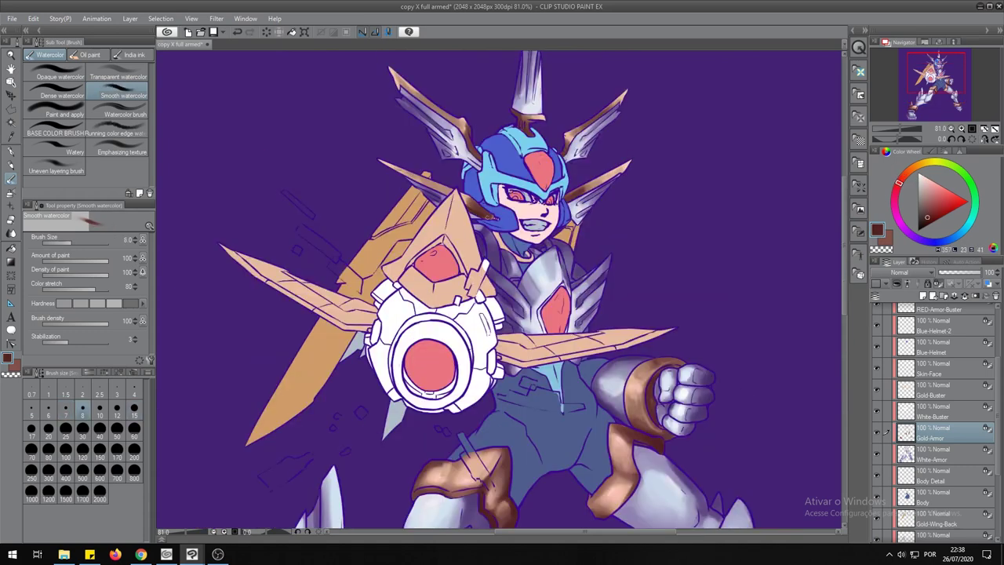
{"action": "left_click", "coordinate": [493, 218], "text": "alt"}
{"action": "key", "text": "ctrl+minus"}
{"action": "key", "text": "ctrl+minus"}
{"action": "key", "text": "ctrl+minus"}
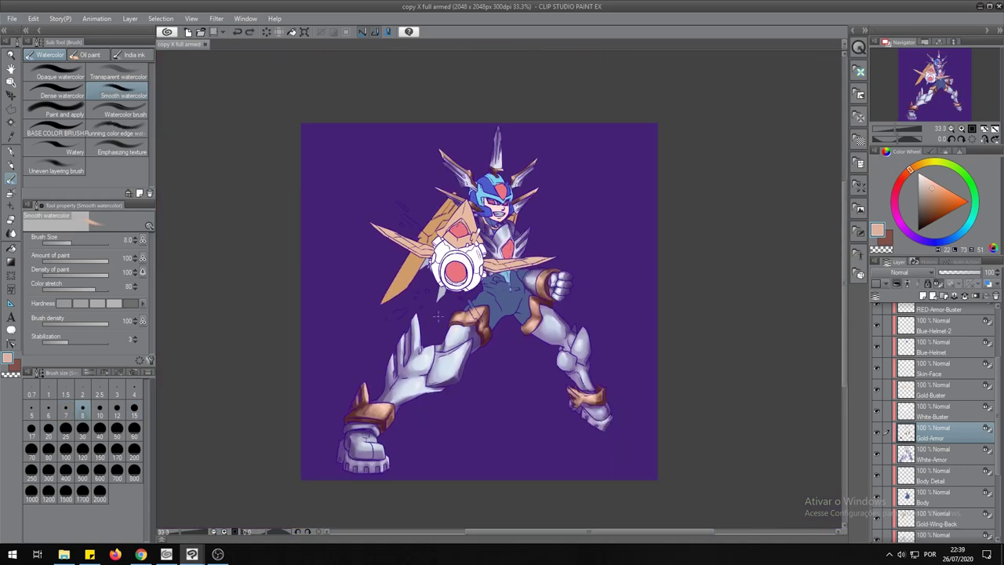
On the White-Buster layer, paint grey shading strokes across the buster ring.
{"action": "scroll", "coordinate": [951, 419], "scroll_direction": "down", "scroll_amount": 1}
{"action": "left_click", "coordinate": [942, 480]}
{"action": "key", "text": "ctrl+plus"}
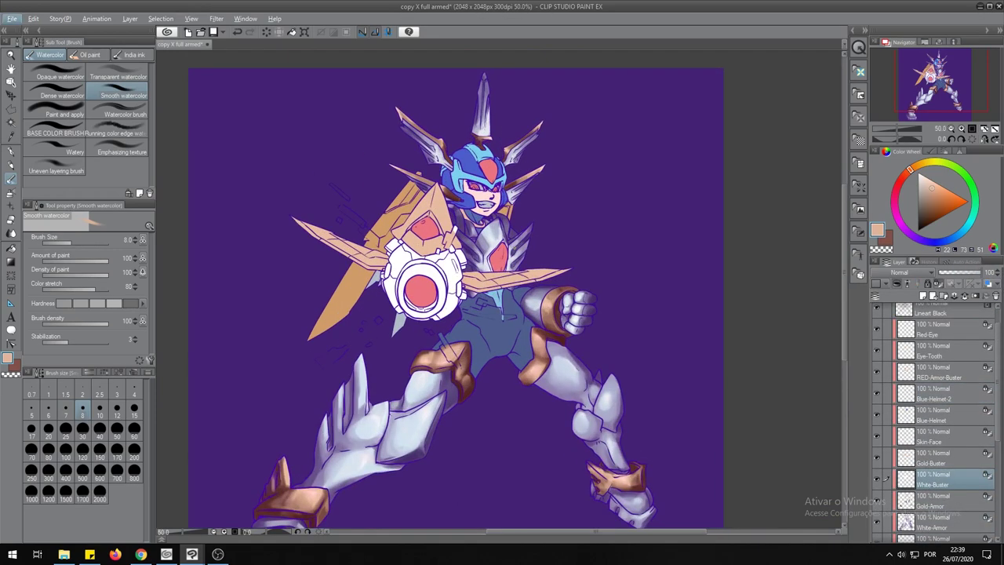
{"action": "key", "text": "bracketleft"}
{"action": "key", "text": "bracketleft"}
{"action": "key", "text": "bracketleft"}
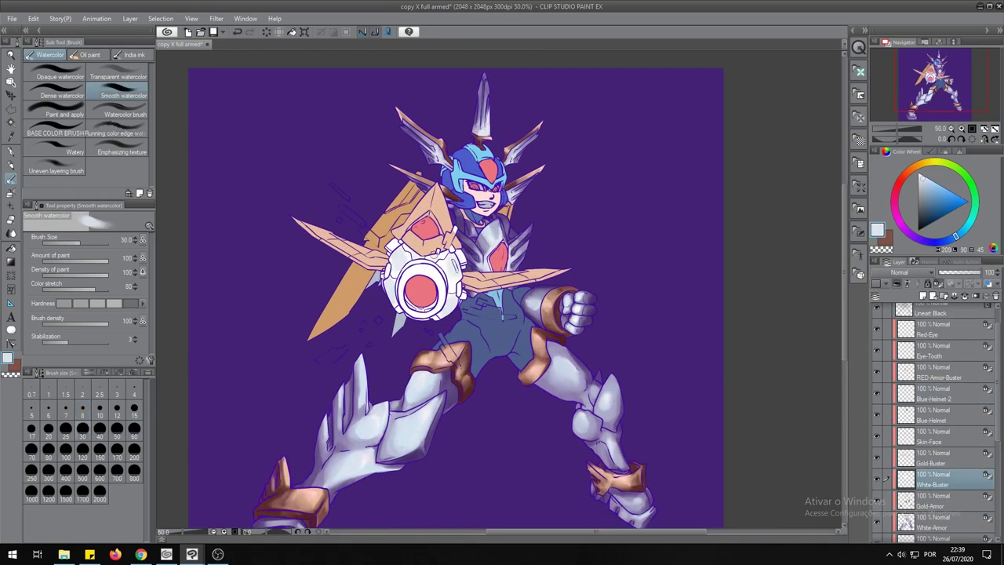
{"action": "scroll", "coordinate": [413, 275], "scroll_direction": "up", "scroll_amount": 3}
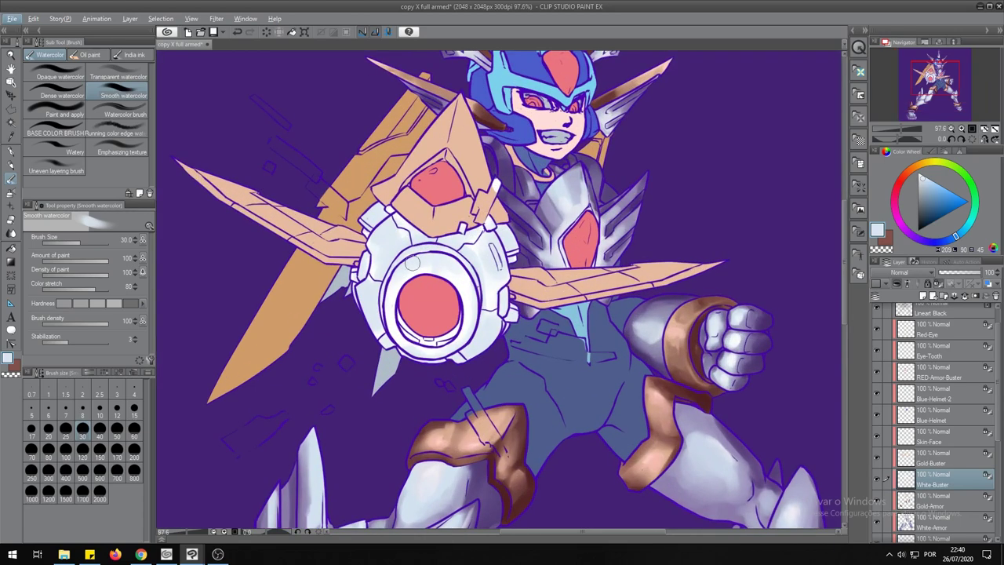
{"action": "left_click", "coordinate": [413, 263], "text": "alt"}
{"action": "key", "text": "bracketleft"}
{"action": "key", "text": "bracketleft"}
{"action": "key", "text": "bracketleft"}
{"action": "mouse_move", "coordinate": [388, 313]}
{"action": "left_mouse_down"}
{"action": "mouse_move", "coordinate": [416, 251]}
{"action": "mouse_move", "coordinate": [438, 256]}
{"action": "mouse_move", "coordinate": [463, 282]}
{"action": "mouse_move", "coordinate": [475, 352]}
{"action": "left_mouse_up"}
Add darker lavender shadows along the buster ring, inner ring, left side and top.
{"action": "left_click", "coordinate": [438, 259], "text": "alt"}
{"action": "mouse_move", "coordinate": [392, 259]}
{"action": "left_mouse_down"}
{"action": "mouse_move", "coordinate": [444, 361]}
{"action": "mouse_move", "coordinate": [456, 360]}
{"action": "mouse_move", "coordinate": [467, 267]}
{"action": "left_mouse_up"}
{"action": "scroll", "coordinate": [438, 346], "scroll_direction": "down", "scroll_amount": 3}
{"action": "mouse_move", "coordinate": [405, 330]}
{"action": "left_mouse_down"}
{"action": "mouse_move", "coordinate": [424, 287]}
{"action": "mouse_move", "coordinate": [454, 285]}
{"action": "mouse_move", "coordinate": [465, 334]}
{"action": "left_mouse_up"}
{"action": "left_click_drag", "start_coordinate": [461, 275], "coordinate": [480, 332]}
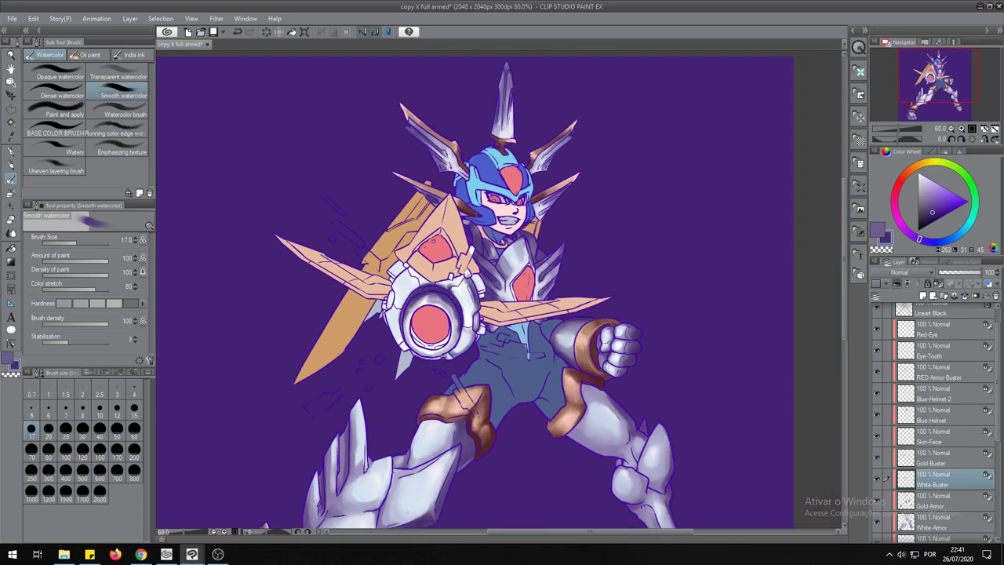
{"action": "left_click_drag", "start_coordinate": [388, 345], "coordinate": [400, 310]}
{"action": "left_click_drag", "start_coordinate": [414, 356], "coordinate": [445, 353]}
{"action": "left_click_drag", "start_coordinate": [392, 310], "coordinate": [436, 268]}
Lay broad shading over the ring with a larger brush, then add light highlights on its left.
{"action": "left_click", "coordinate": [116, 429]}
{"action": "mouse_move", "coordinate": [400, 333]}
{"action": "left_mouse_down"}
{"action": "mouse_move", "coordinate": [467, 345]}
{"action": "mouse_move", "coordinate": [469, 288]}
{"action": "mouse_move", "coordinate": [471, 321]}
{"action": "left_mouse_up"}
{"action": "left_click", "coordinate": [31, 429]}
{"action": "left_click", "coordinate": [955, 235]}
{"action": "left_click_drag", "start_coordinate": [392, 333], "coordinate": [422, 272]}
{"action": "mouse_move", "coordinate": [471, 277]}
{"action": "left_mouse_down"}
{"action": "mouse_move", "coordinate": [474, 327]}
{"action": "mouse_move", "coordinate": [444, 361]}
{"action": "mouse_move", "coordinate": [436, 320]}
{"action": "mouse_move", "coordinate": [447, 358]}
{"action": "left_mouse_up"}
Alternate greyish-purple and near-white colours at brush sizes 10–25 to model the buster.
{"action": "left_click", "coordinate": [439, 345], "text": "alt"}
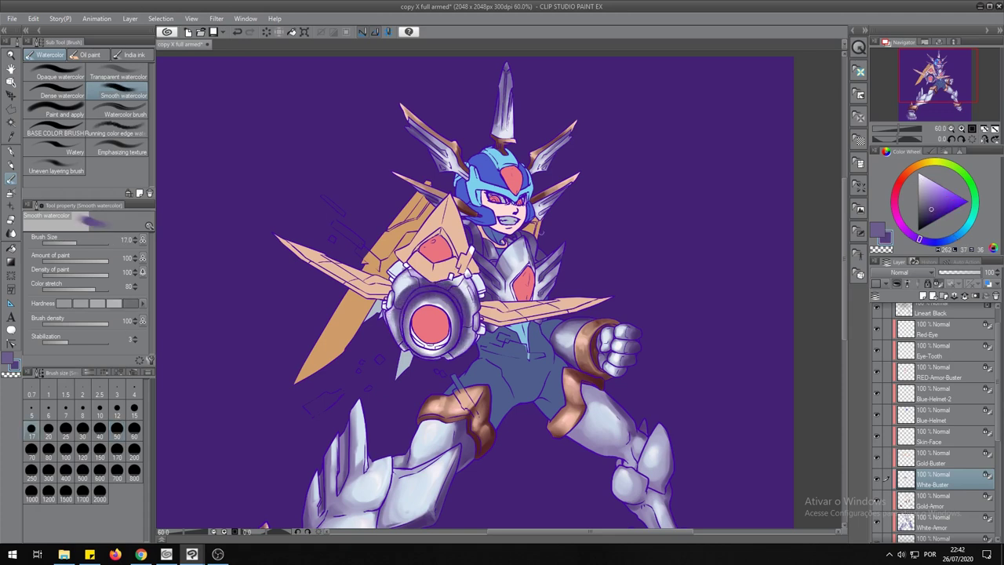
{"action": "left_click", "coordinate": [469, 225], "text": "alt"}
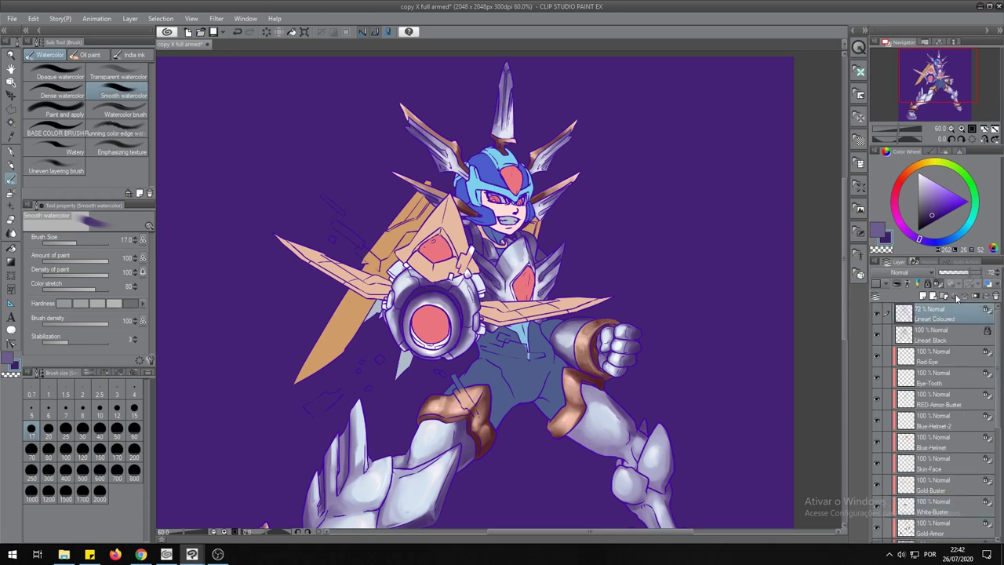
{"action": "left_click", "coordinate": [427, 302], "text": "alt"}
{"action": "left_click", "coordinate": [99, 410]}
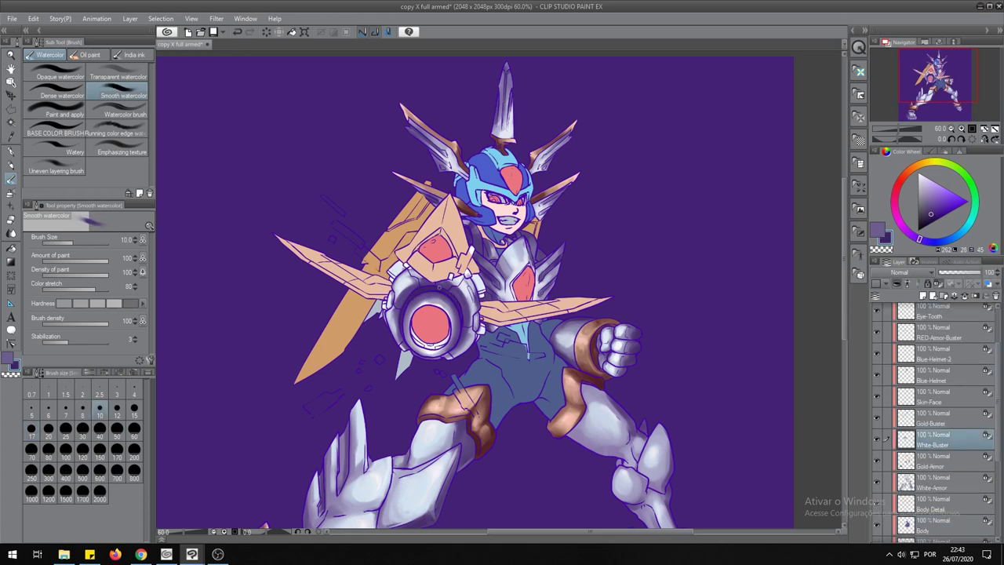
{"action": "left_click", "coordinate": [416, 326], "text": "alt"}
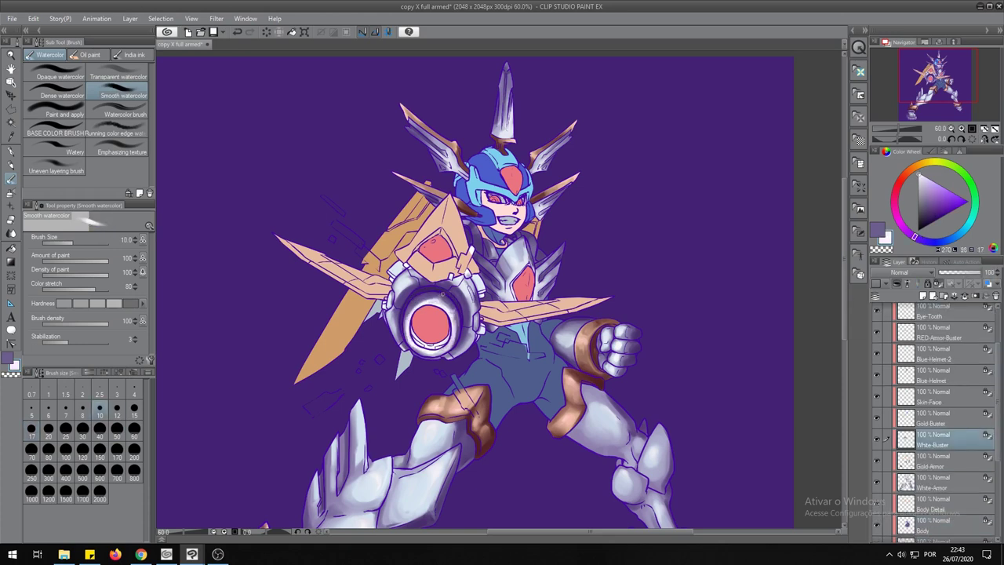
{"action": "key", "text": "bracketright"}
{"action": "key", "text": "bracketright"}
{"action": "key", "text": "bracketright"}
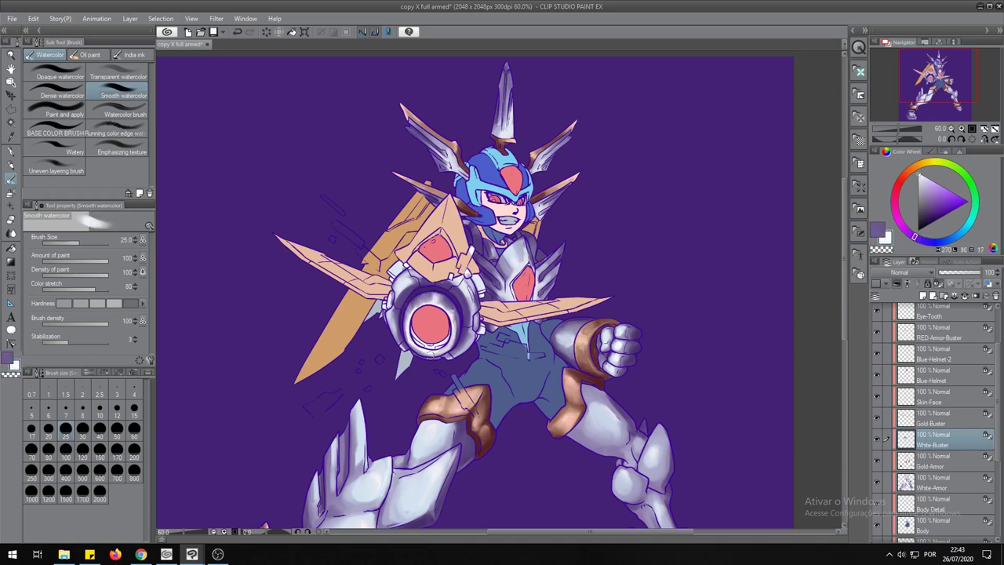
{"action": "left_click", "coordinate": [432, 353], "text": "alt"}
{"action": "left_click", "coordinate": [433, 349], "text": "alt"}
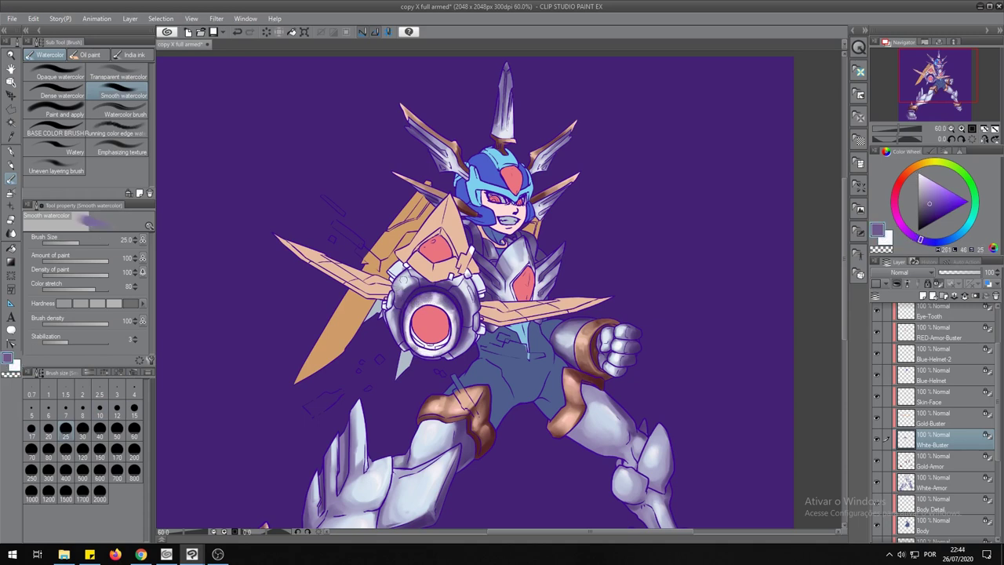
{"action": "left_click", "coordinate": [394, 327], "text": "alt"}
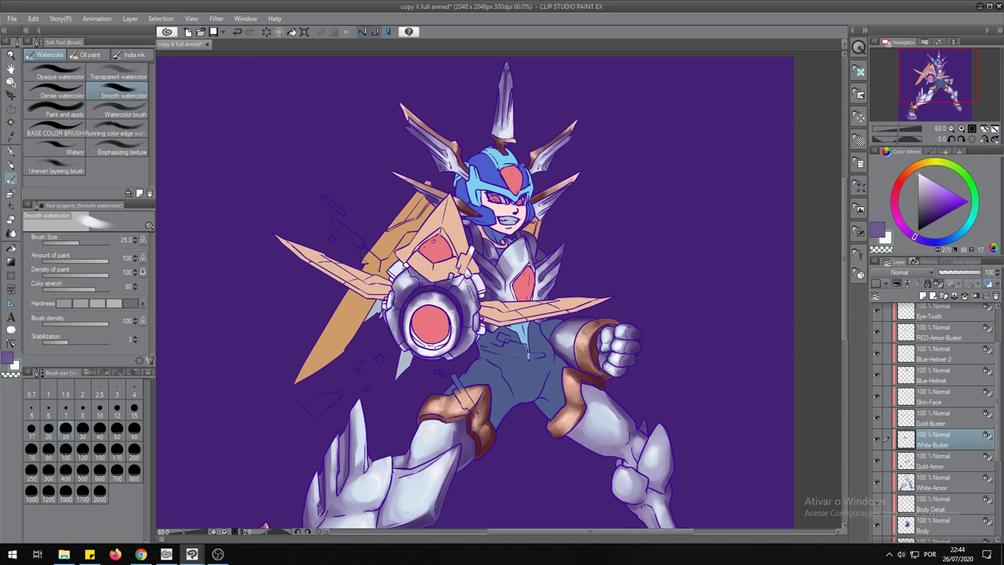
Refine the buster with muted purple and lighter lavender, varying the brush between 7 and 60.
{"action": "scroll", "coordinate": [409, 324], "scroll_direction": "down", "scroll_amount": 3}
{"action": "scroll", "coordinate": [400, 329], "scroll_direction": "up", "scroll_amount": 2}
{"action": "key", "text": "bracketright"}
{"action": "key", "text": "bracketright"}
{"action": "key", "text": "bracketright"}
{"action": "left_click", "coordinate": [396, 329], "text": "alt"}
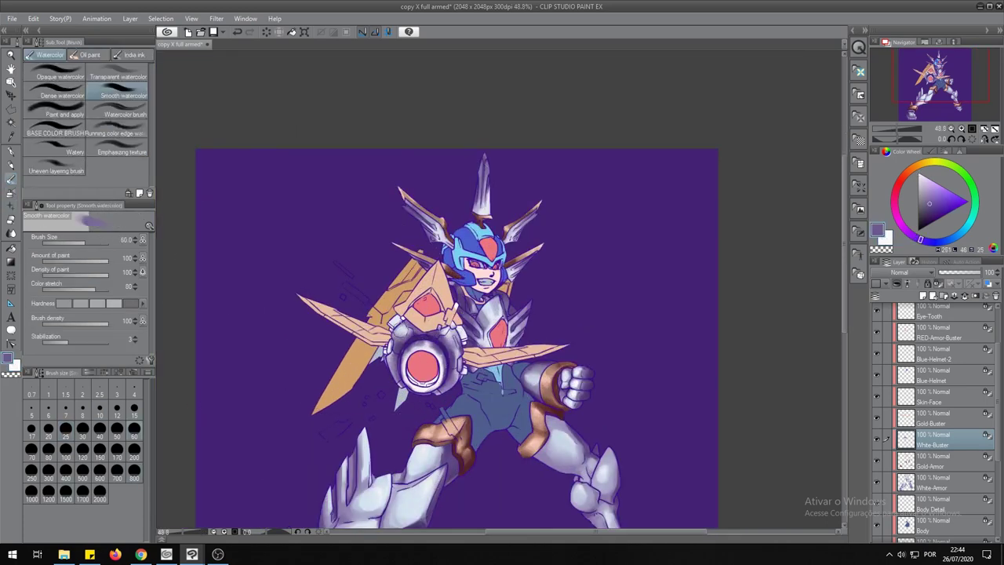
{"action": "key", "text": "bracketleft"}
{"action": "key", "text": "bracketleft"}
{"action": "key", "text": "bracketleft"}
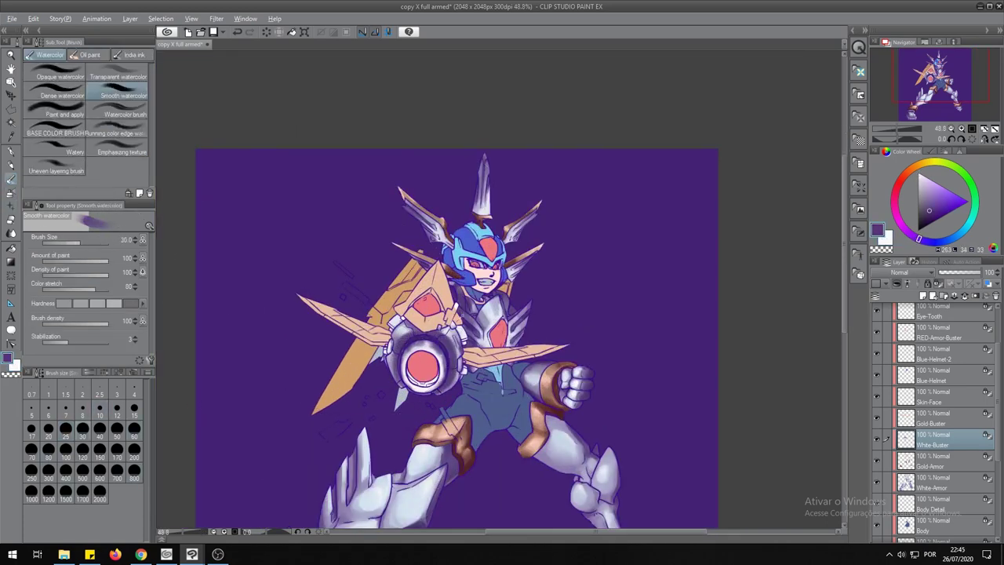
{"action": "key", "text": "x"}
{"action": "key", "text": "bracketleft"}
{"action": "key", "text": "bracketleft"}
{"action": "key", "text": "bracketleft"}
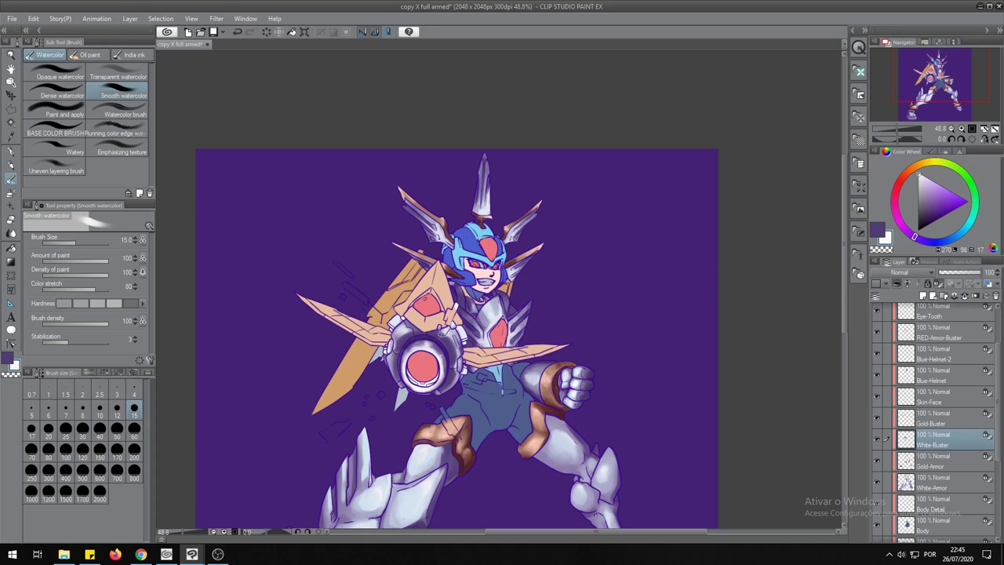
{"action": "left_click", "coordinate": [457, 341], "text": "alt"}
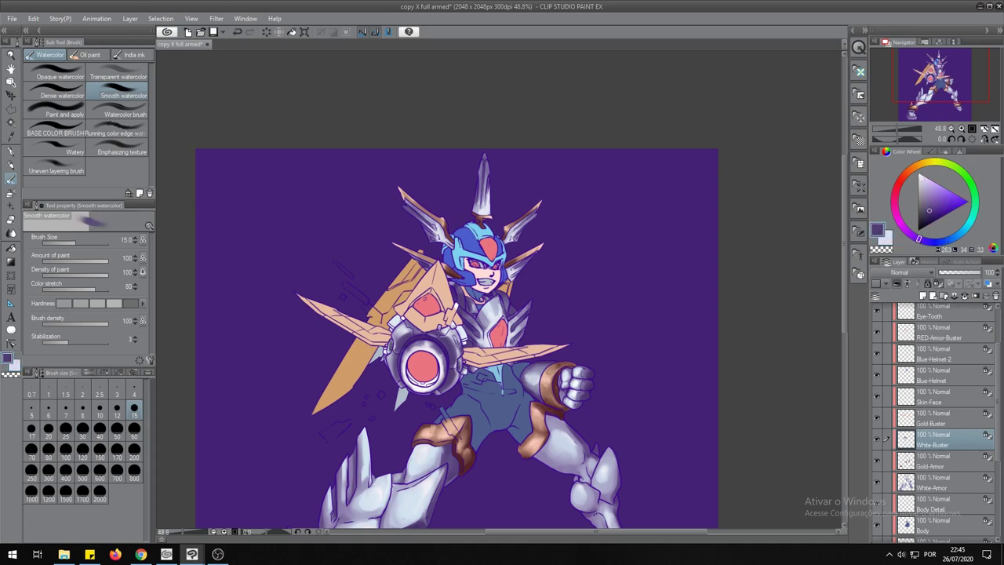
{"action": "key", "text": "bracketleft"}
{"action": "key", "text": "bracketleft"}
{"action": "key", "text": "bracketright"}
{"action": "key", "text": "bracketright"}
{"action": "key", "text": "bracketright"}
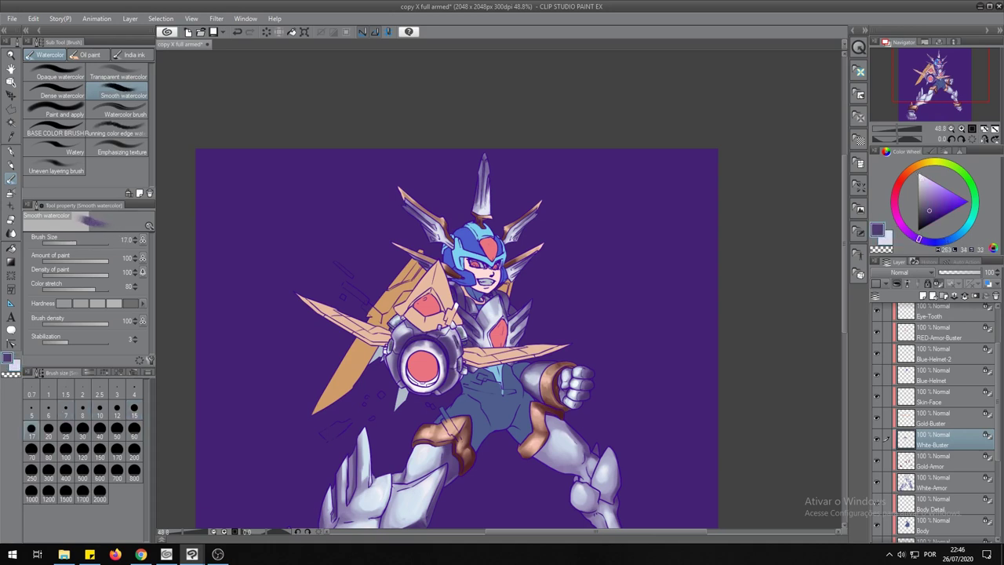
{"action": "scroll", "coordinate": [415, 385], "scroll_direction": "up", "scroll_amount": 1}
{"action": "key", "text": "bracketright"}
{"action": "key", "text": "bracketright"}
{"action": "key", "text": "bracketright"}
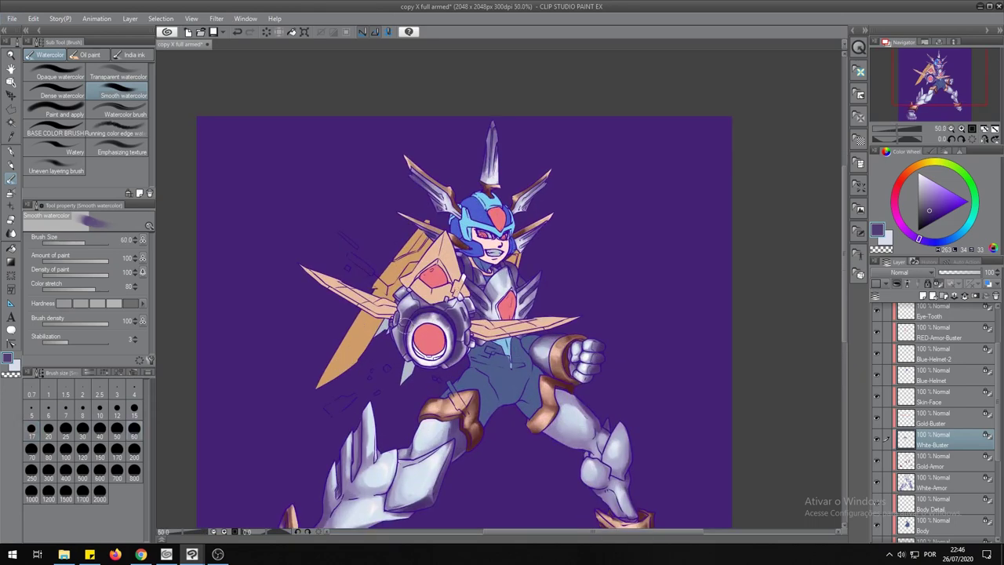
{"action": "key", "text": "bracketleft"}
{"action": "key", "text": "bracketleft"}
{"action": "key", "text": "bracketleft"}
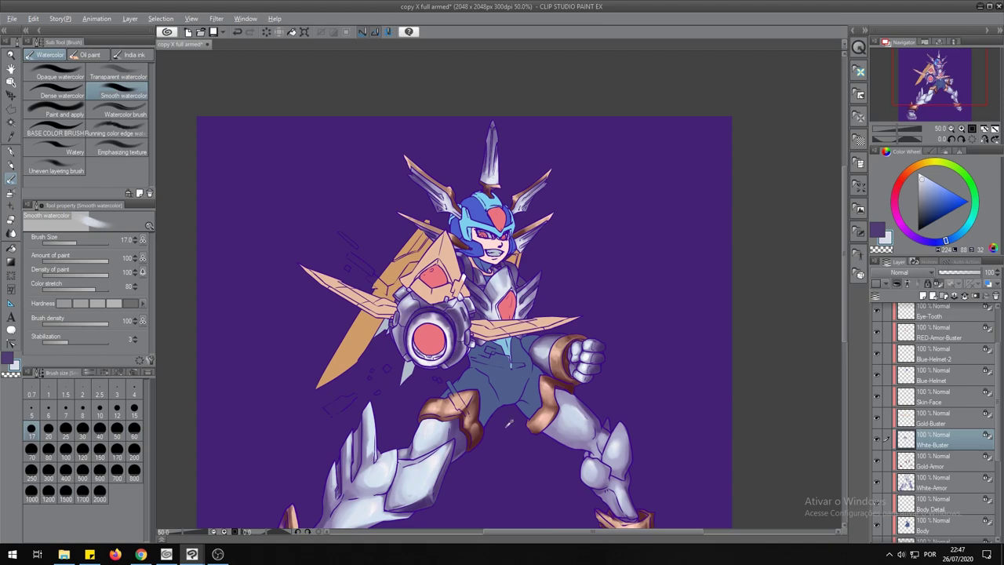
{"action": "scroll", "coordinate": [487, 361], "scroll_direction": "up", "scroll_amount": 3}
{"action": "scroll", "coordinate": [486, 361], "scroll_direction": "down", "scroll_amount": 3}
On the Gold-Buster layer, shade with brownish red, light peach and darker orange-brown.
{"action": "key", "text": "alt+bracketright"}
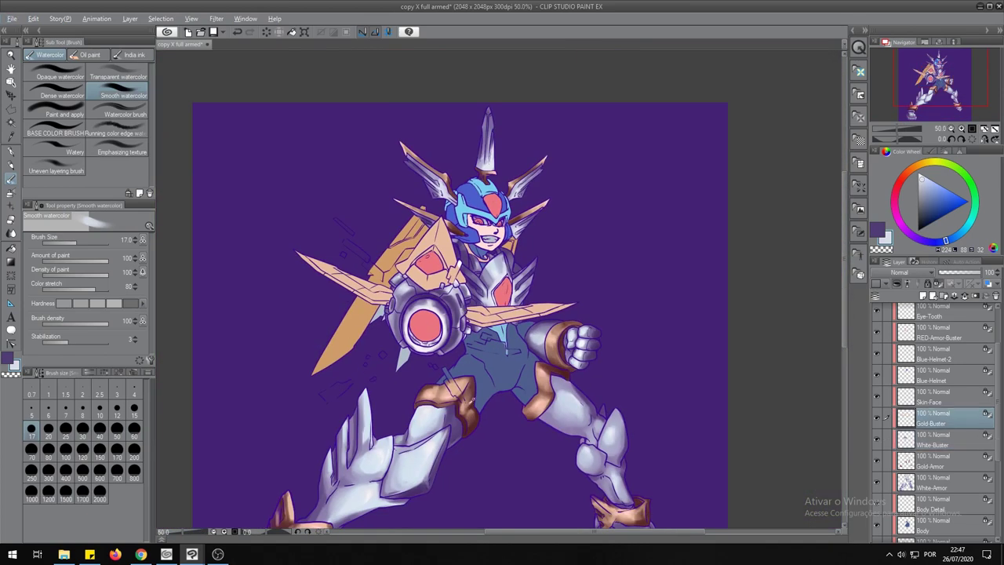
{"action": "key", "text": "bracketright"}
{"action": "key", "text": "bracketright"}
{"action": "key", "text": "bracketright"}
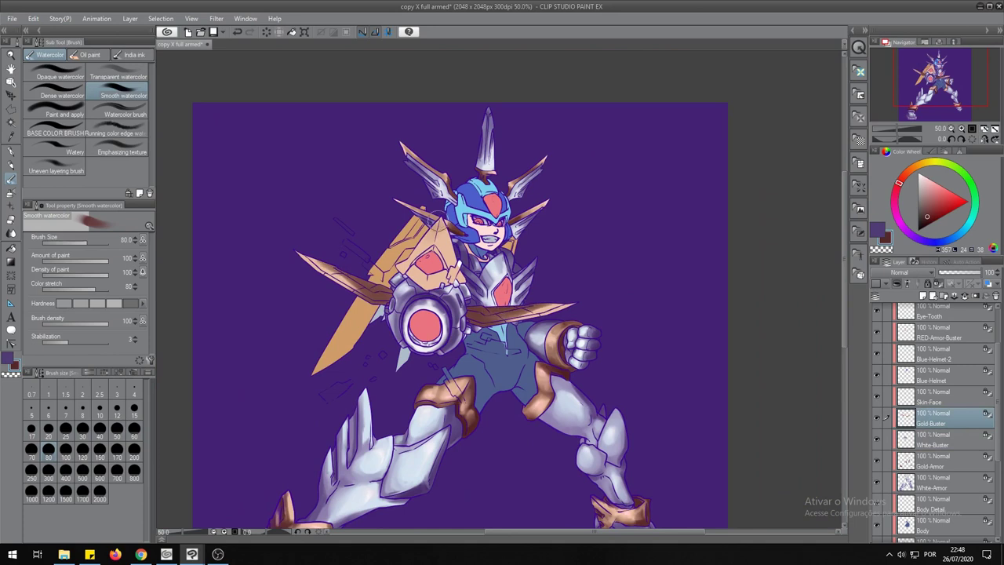
{"action": "key", "text": "bracketleft"}
{"action": "key", "text": "bracketleft"}
{"action": "key", "text": "bracketleft"}
{"action": "left_click", "coordinate": [441, 283], "text": "alt"}
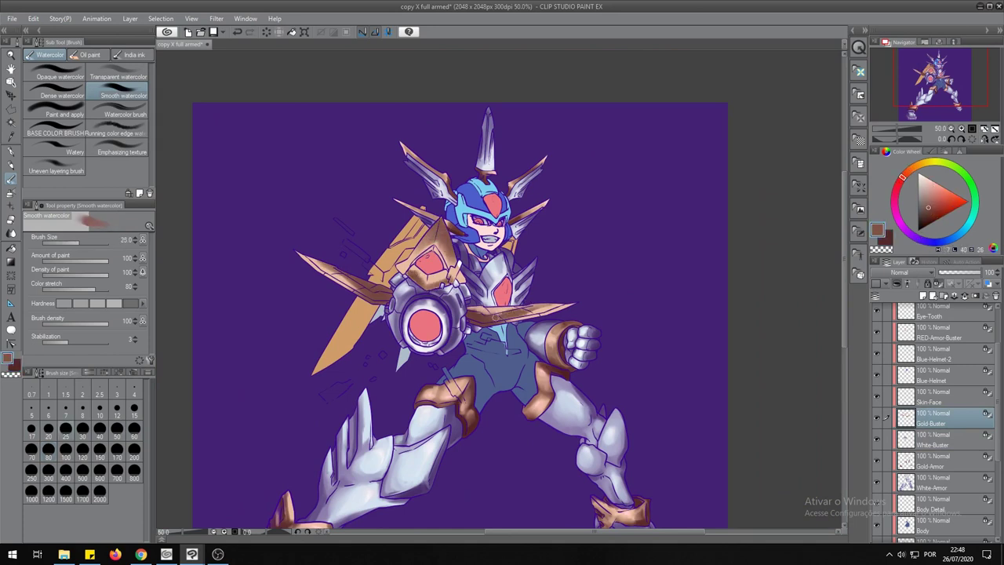
{"action": "key", "text": "alt"}
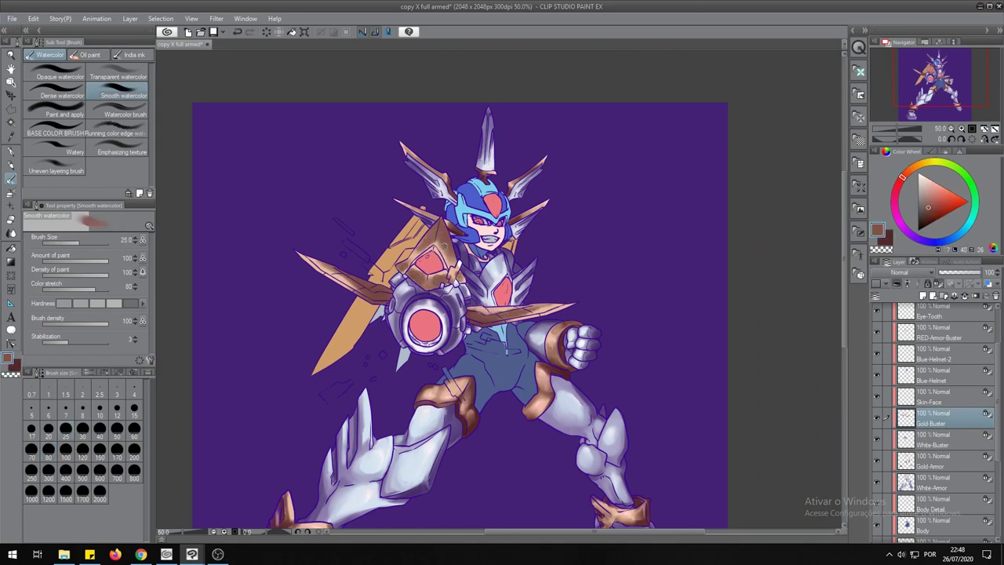
{"action": "left_click", "coordinate": [418, 273], "text": "alt"}
{"action": "key", "text": "bracketleft"}
{"action": "key", "text": "bracketleft"}
{"action": "key", "text": "bracketleft"}
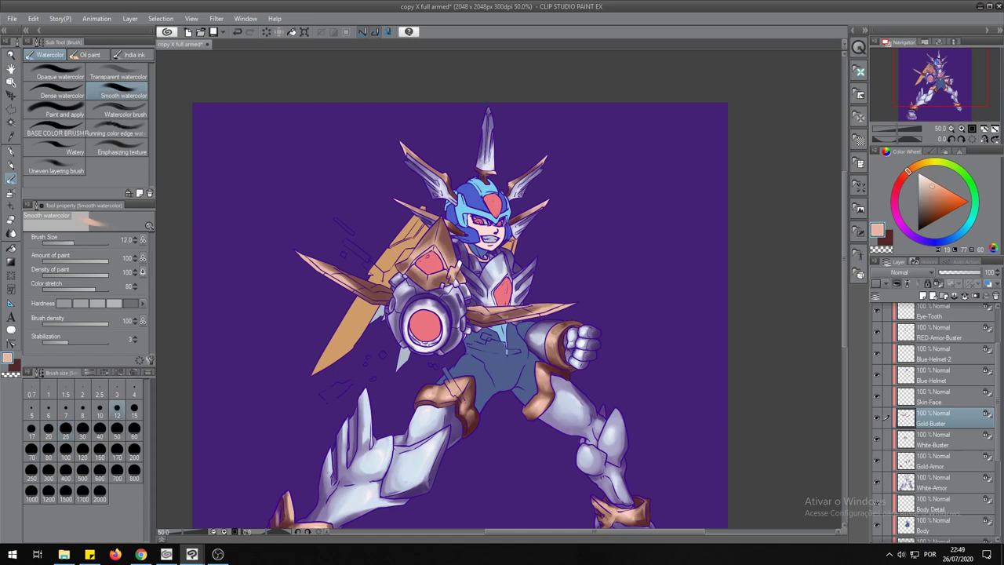
{"action": "left_click", "coordinate": [531, 312], "text": "alt"}
{"action": "left_click", "coordinate": [463, 408], "text": "alt"}
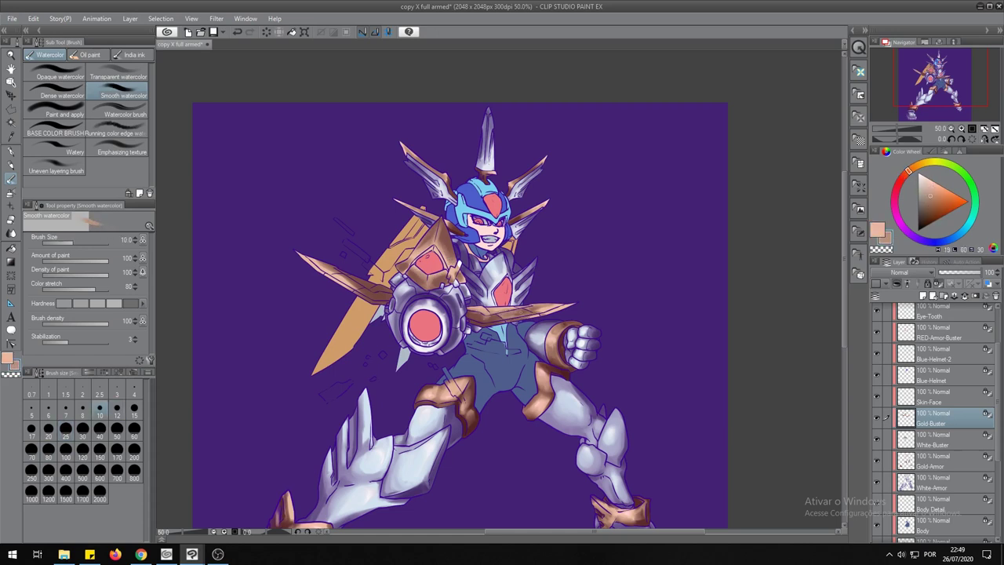
{"action": "key", "text": "bracketright"}
{"action": "key", "text": "bracketright"}
{"action": "key", "text": "bracketright"}
Deepen the gold shading with dark and muted red-browns at brush size 15.
{"action": "left_click", "coordinate": [350, 284], "text": "alt"}
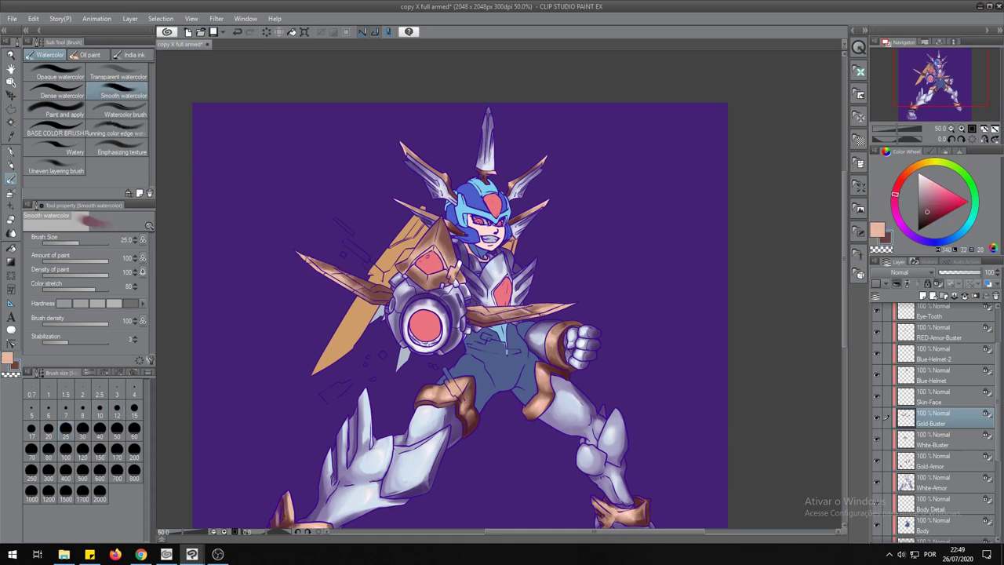
{"action": "left_click", "coordinate": [430, 236], "text": "alt"}
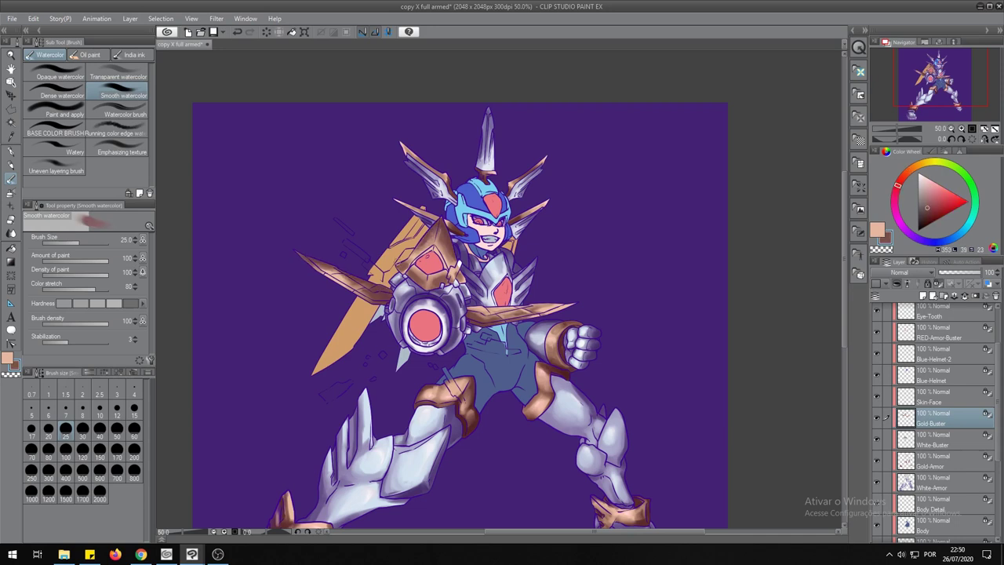
{"action": "key", "text": "bracketleft"}
{"action": "key", "text": "bracketleft"}
{"action": "key", "text": "bracketleft"}
{"action": "left_click", "coordinate": [408, 276], "text": "alt"}
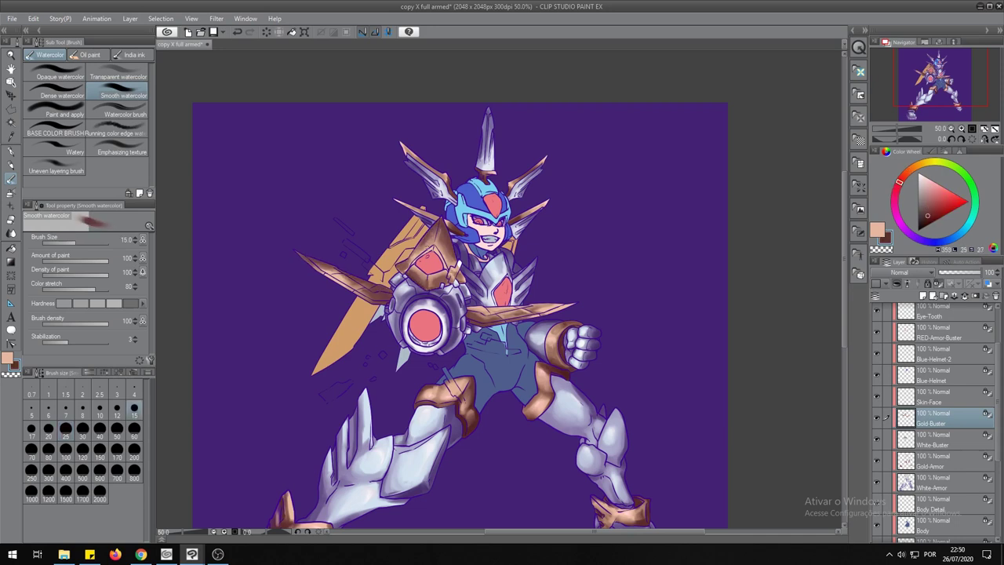
{"action": "left_click", "coordinate": [402, 269], "text": "alt"}
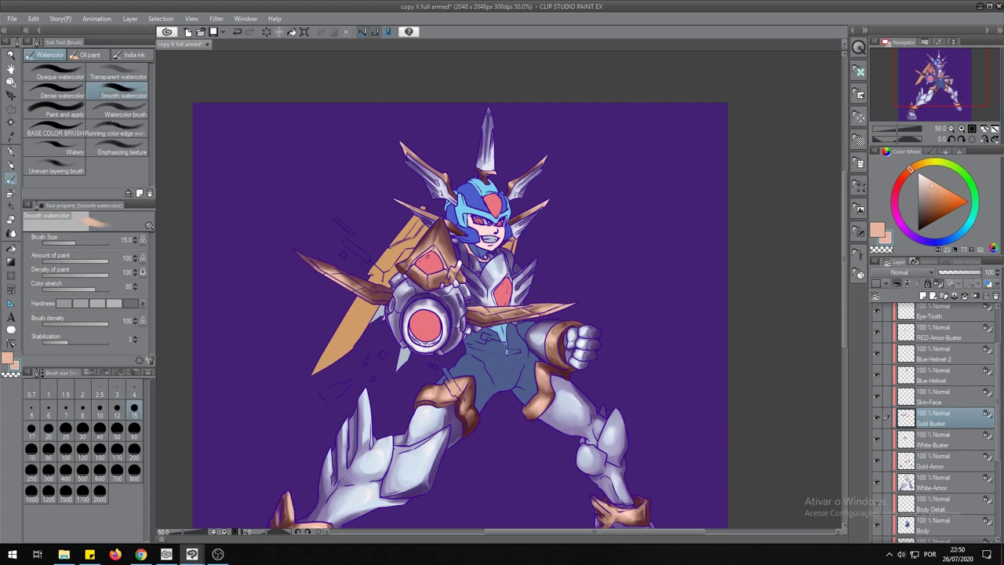
{"action": "left_click", "coordinate": [407, 266], "text": "alt"}
{"action": "scroll", "coordinate": [559, 309], "scroll_direction": "down", "scroll_amount": 3}
{"action": "scroll", "coordinate": [502, 306], "scroll_direction": "up", "scroll_amount": 4}
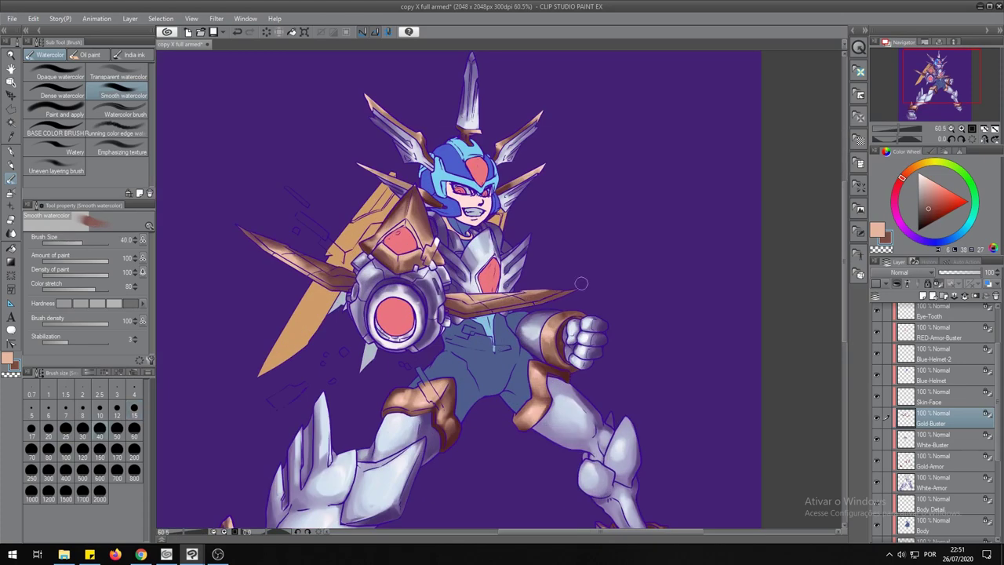
Add brown-orange shading to the gold parts, shrinking the brush from 40 to 8.
{"action": "key", "text": "bracketright"}
{"action": "key", "text": "bracketright"}
{"action": "key", "text": "bracketright"}
{"action": "left_click", "coordinate": [484, 312], "text": "alt"}
{"action": "scroll", "coordinate": [562, 298], "scroll_direction": "down", "scroll_amount": 3}
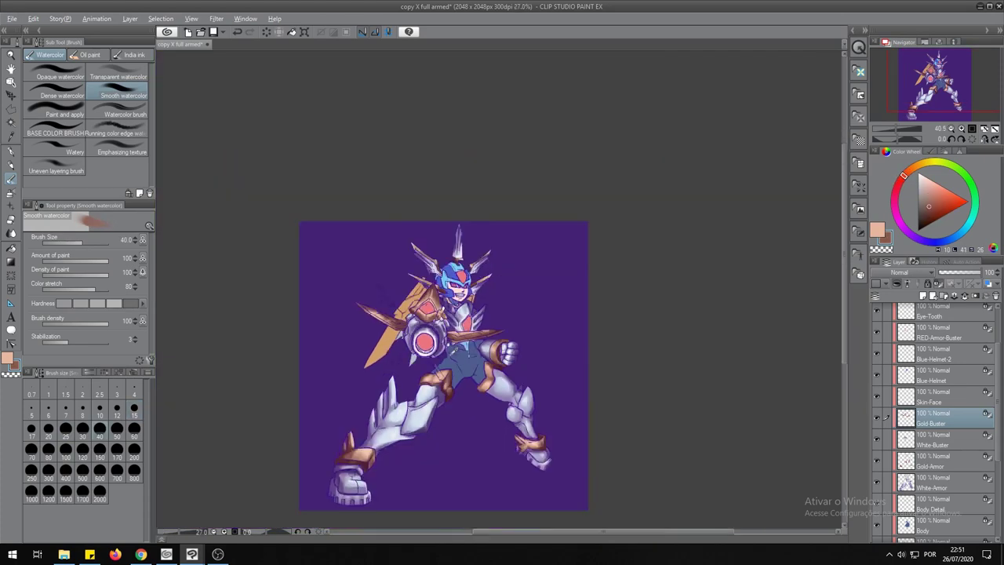
{"action": "scroll", "coordinate": [563, 298], "scroll_direction": "up", "scroll_amount": 4}
{"action": "key", "text": "bracketleft"}
{"action": "key", "text": "bracketleft"}
{"action": "key", "text": "bracketleft"}
{"action": "left_click", "coordinate": [562, 298], "text": "alt"}
{"action": "key", "text": "bracketleft"}
{"action": "key", "text": "bracketleft"}
{"action": "key", "text": "bracketleft"}
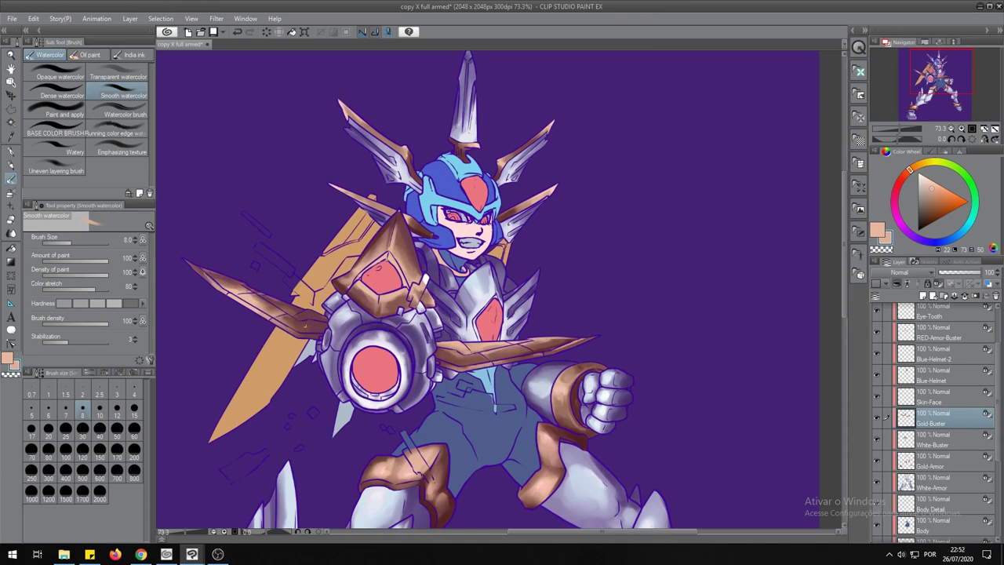
{"action": "scroll", "coordinate": [740, 273], "scroll_direction": "down", "scroll_amount": 3}
{"action": "scroll", "coordinate": [740, 273], "scroll_direction": "up", "scroll_amount": 2}
{"action": "key", "text": "bracketright"}
{"action": "key", "text": "bracketright"}
{"action": "key", "text": "bracketright"}
On the Gold-Armor layer, shade with a sampled dark greyish brown at brush size 15.
{"action": "left_click", "coordinate": [740, 273], "text": "alt"}
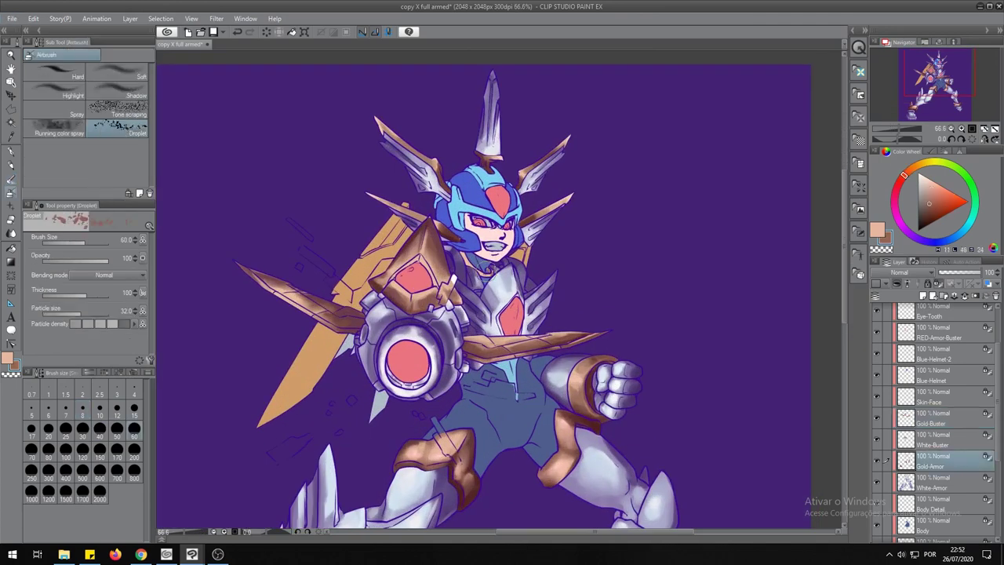
{"action": "key", "text": "bracketright"}
{"action": "key", "text": "bracketright"}
{"action": "key", "text": "bracketright"}
{"action": "left_click", "coordinate": [470, 265], "text": "alt"}
{"action": "key", "text": "bracketleft"}
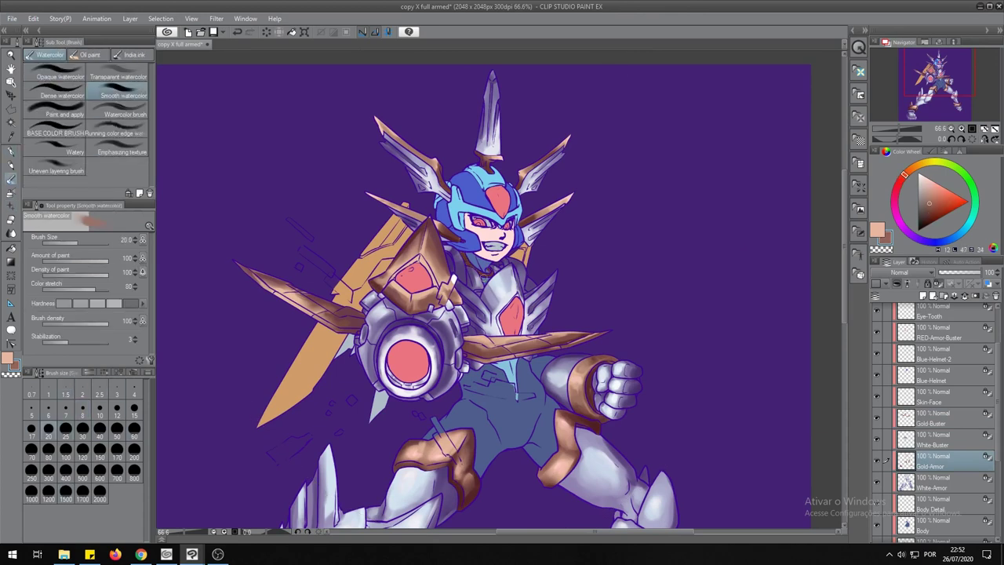
{"action": "key", "text": "bracketleft"}
{"action": "key", "text": "bracketleft"}
Back on the Gold-Buster layer, shade the guard and blades with lighter and darker peach tones.
{"action": "left_click", "coordinate": [427, 259], "text": "alt"}
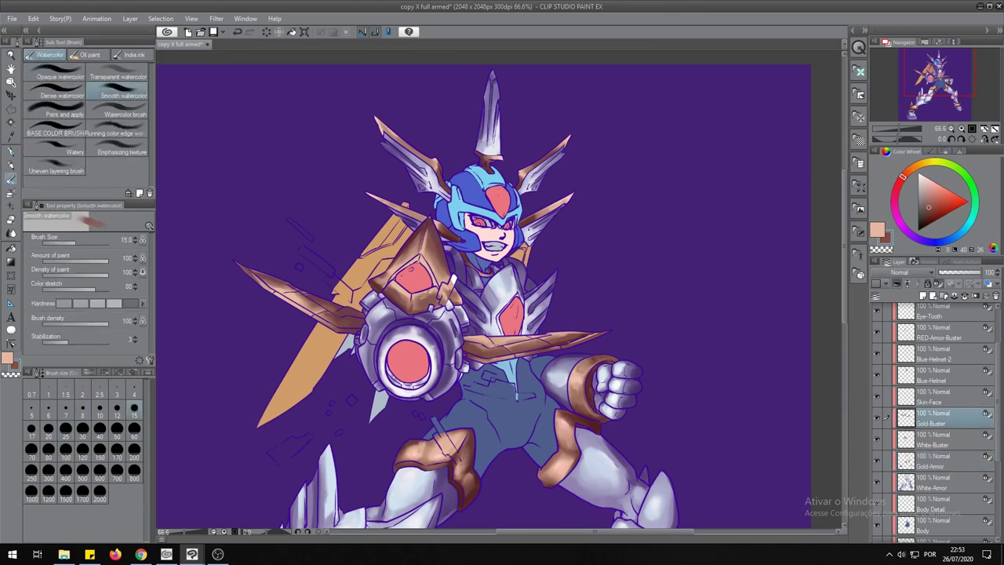
{"action": "left_click", "coordinate": [431, 253], "text": "alt"}
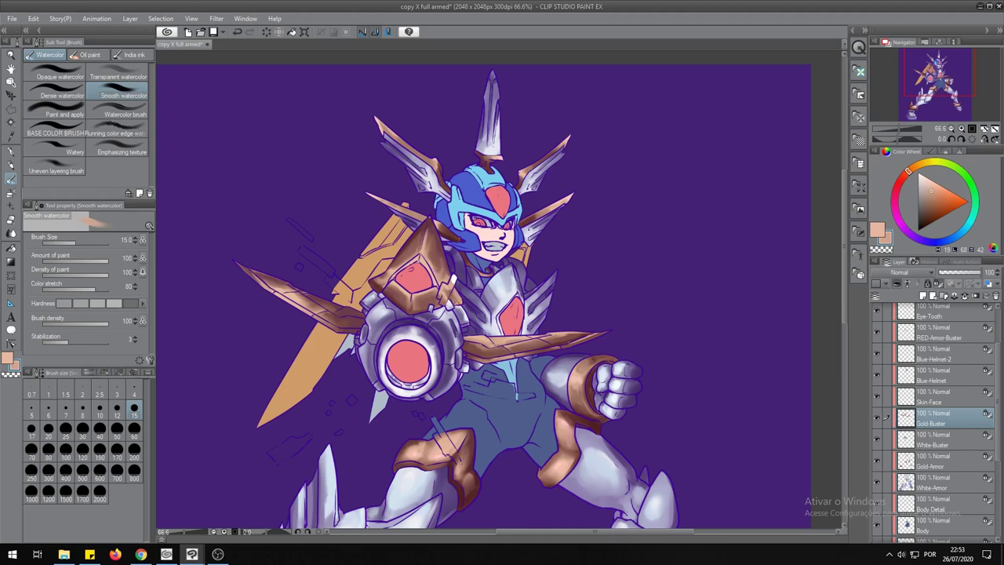
{"action": "left_click", "coordinate": [457, 292], "text": "alt"}
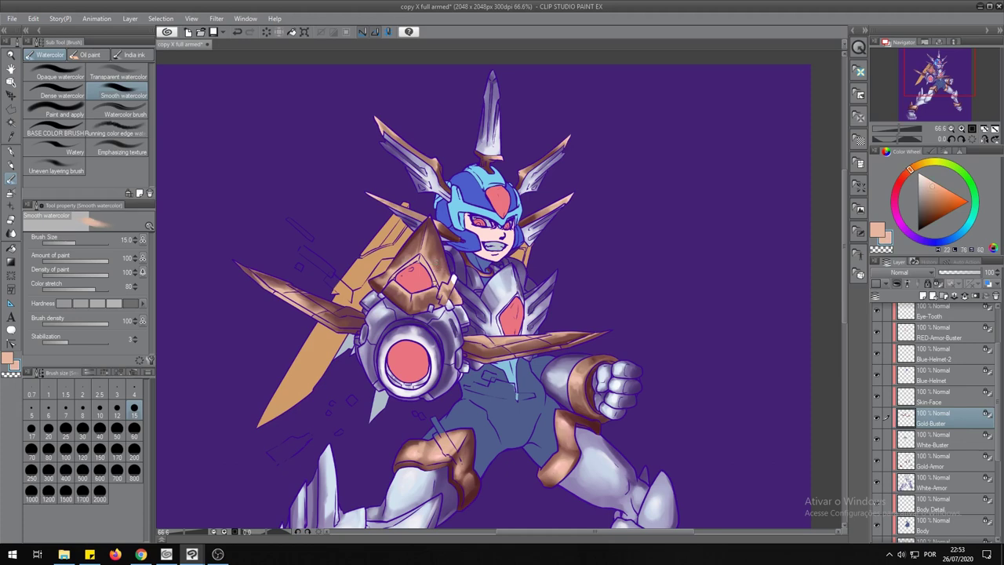
{"action": "left_click", "coordinate": [435, 282], "text": "alt"}
{"action": "scroll", "coordinate": [433, 250], "scroll_direction": "down", "scroll_amount": 3}
{"action": "scroll", "coordinate": [424, 229], "scroll_direction": "up", "scroll_amount": 2}
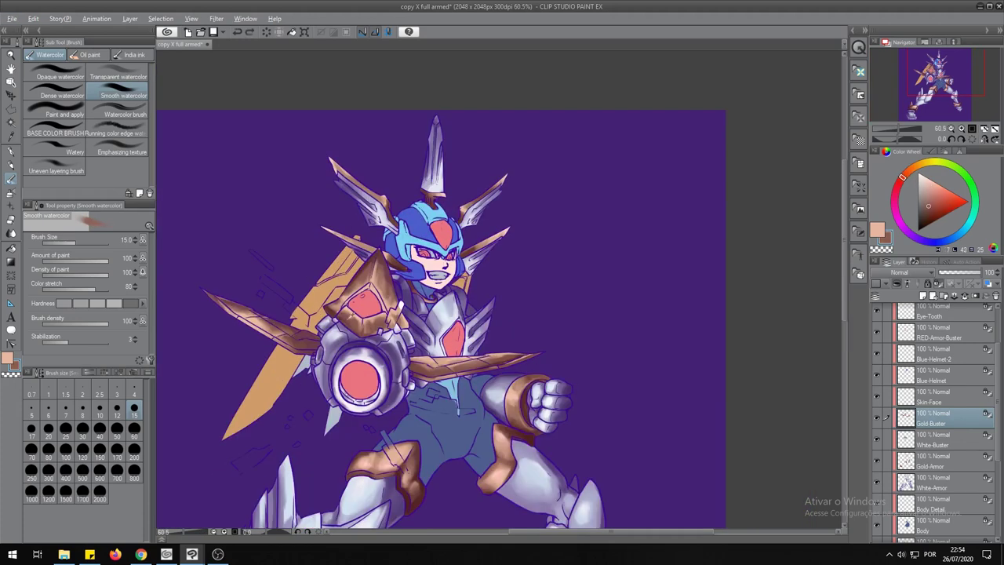
{"action": "left_click", "coordinate": [348, 328], "text": "alt"}
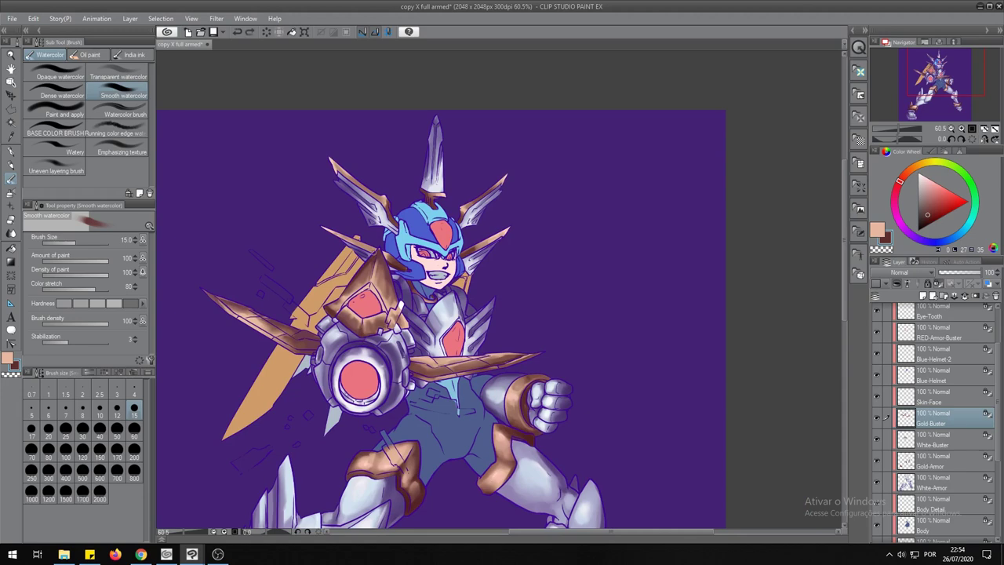
{"action": "scroll", "coordinate": [439, 259], "scroll_direction": "down", "scroll_amount": 1}
{"action": "scroll", "coordinate": [439, 258], "scroll_direction": "up", "scroll_amount": 1}
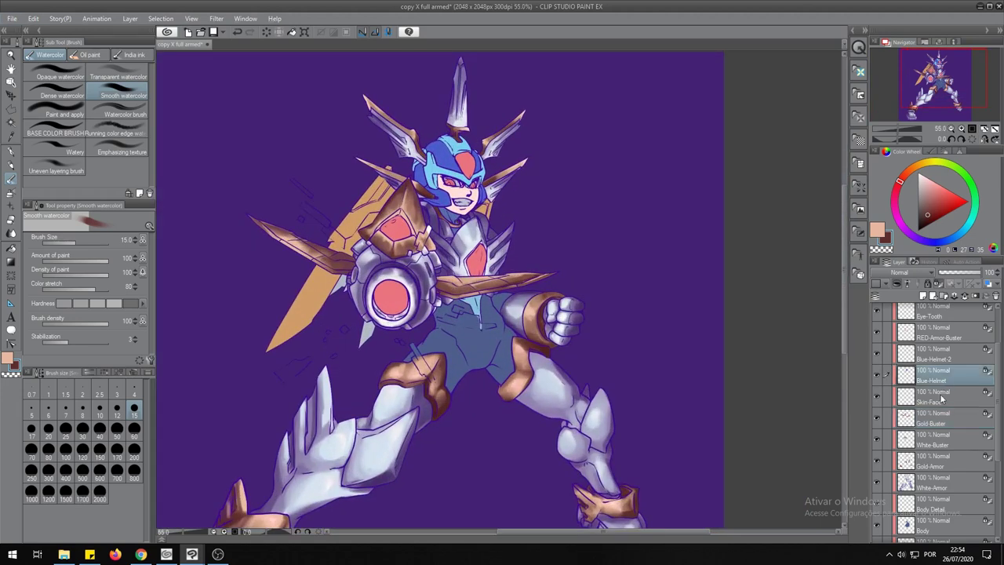
{"action": "scroll", "coordinate": [439, 259], "scroll_direction": "up", "scroll_amount": 1}
Shade the face with dark red and darker pink strokes at brush sizes 10–20.
{"action": "left_click", "coordinate": [420, 271], "text": "alt"}
{"action": "left_click_drag", "start_coordinate": [423, 274], "coordinate": [420, 235]}
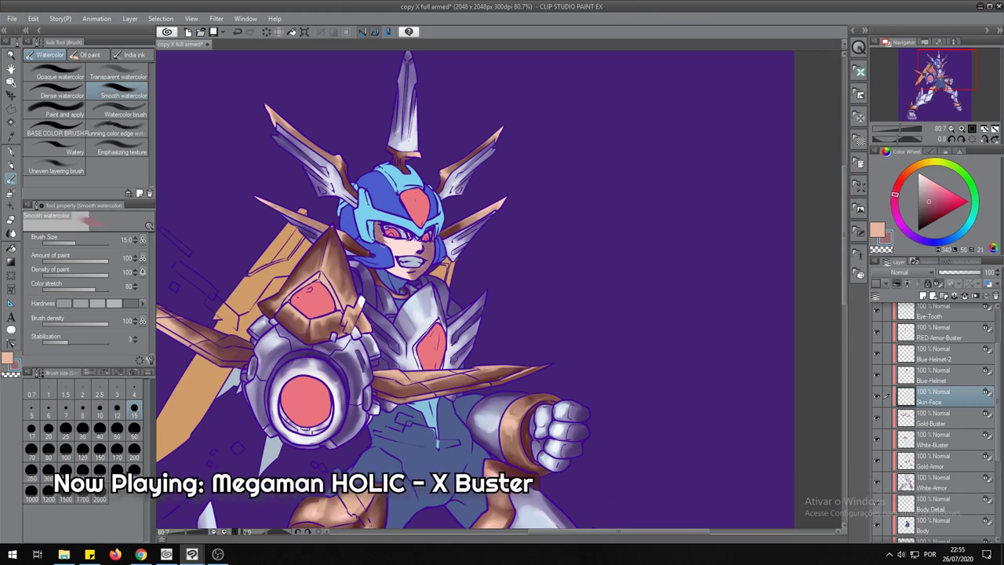
{"action": "left_click", "coordinate": [390, 253], "text": "alt"}
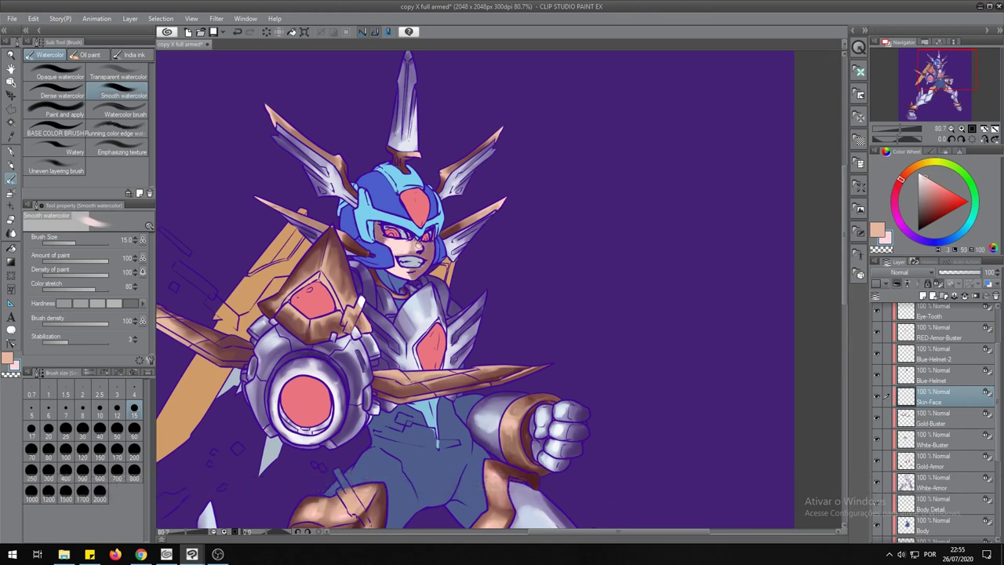
{"action": "left_click", "coordinate": [403, 263], "text": "alt"}
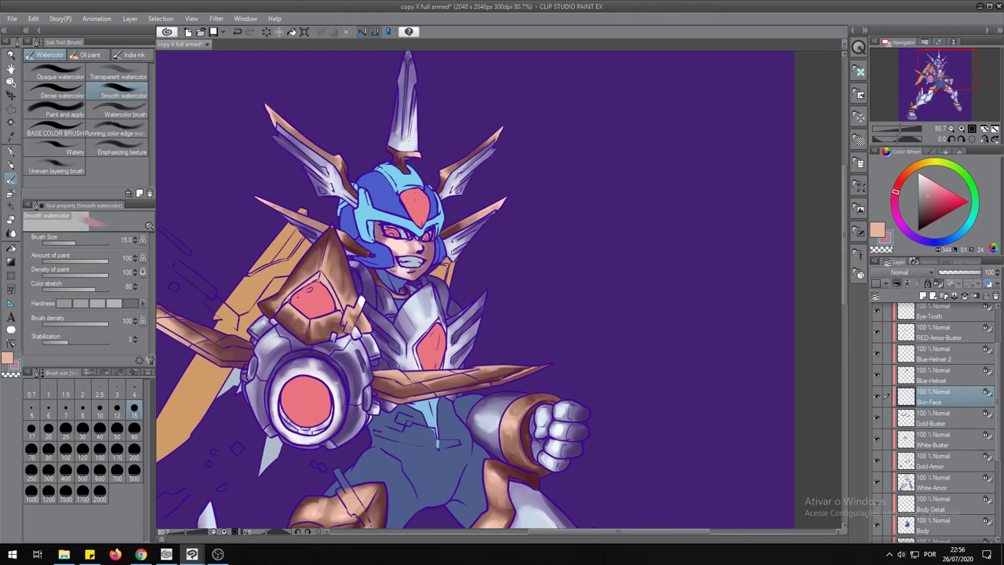
{"action": "left_click", "coordinate": [99, 404]}
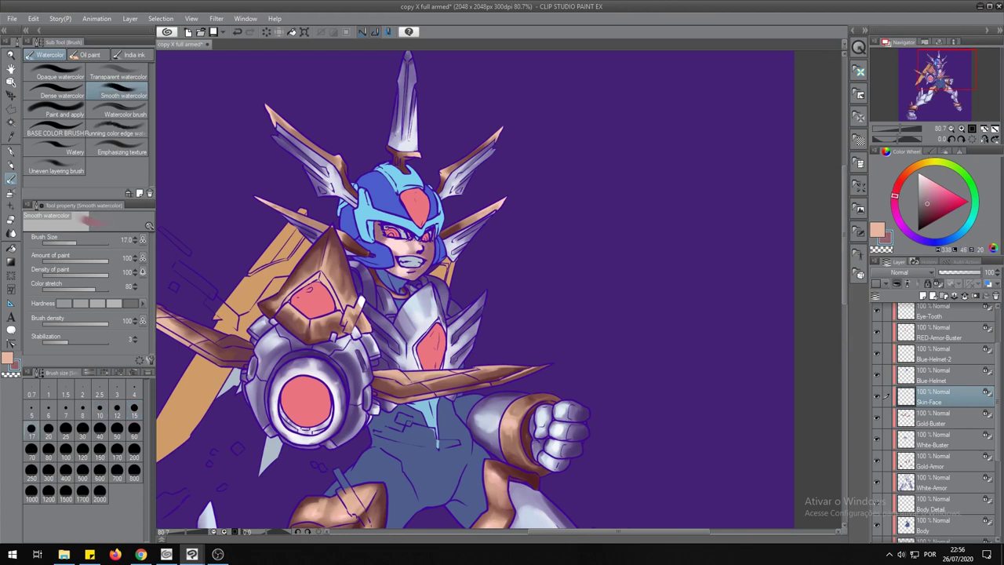
{"action": "left_click", "coordinate": [48, 429]}
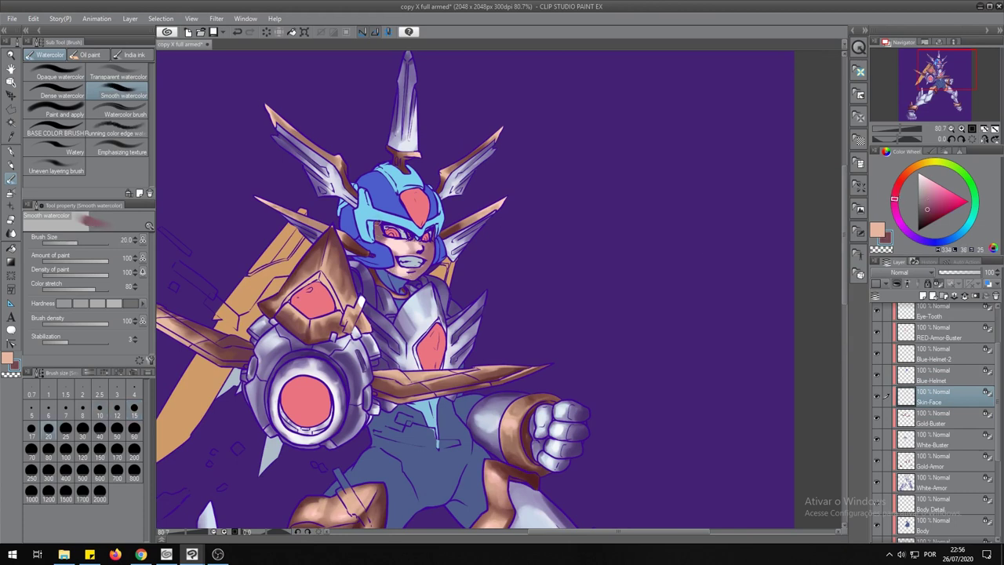
{"action": "left_click", "coordinate": [100, 406]}
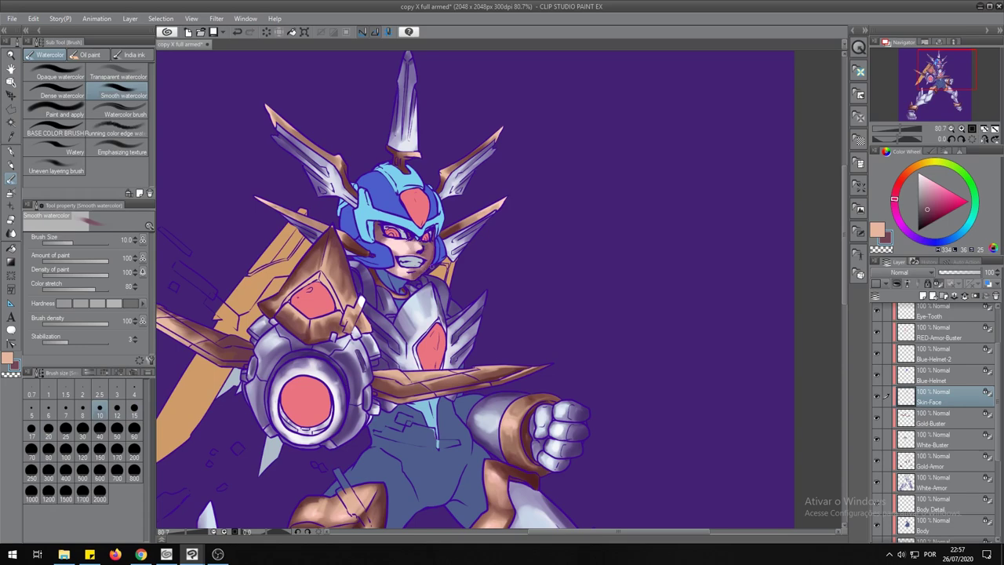
{"action": "left_click", "coordinate": [413, 269], "text": "alt"}
Save the illustration with Ctrl+S.
{"action": "scroll", "coordinate": [414, 268], "scroll_direction": "down", "scroll_amount": 2}
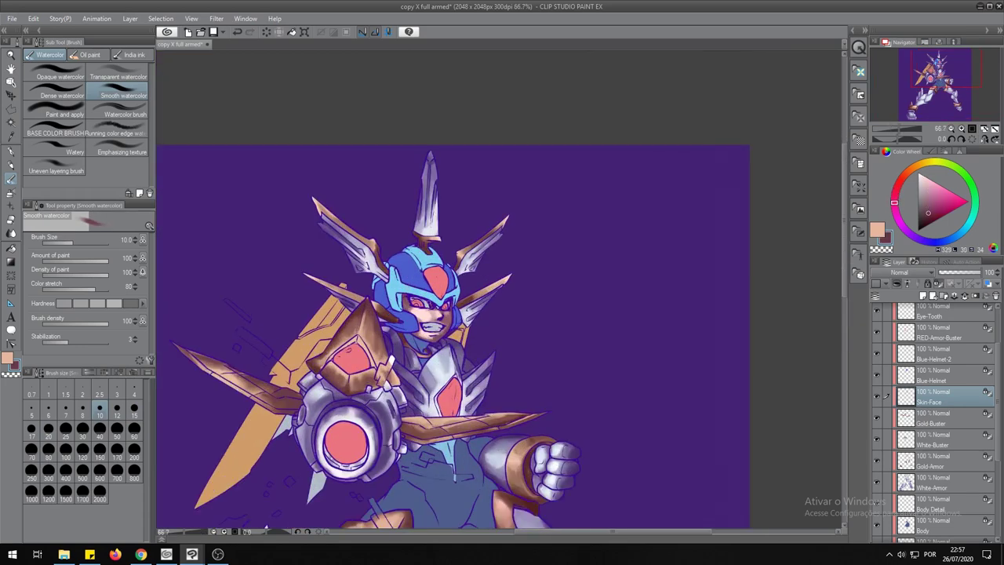
{"action": "scroll", "coordinate": [466, 305], "scroll_direction": "down", "scroll_amount": 3}
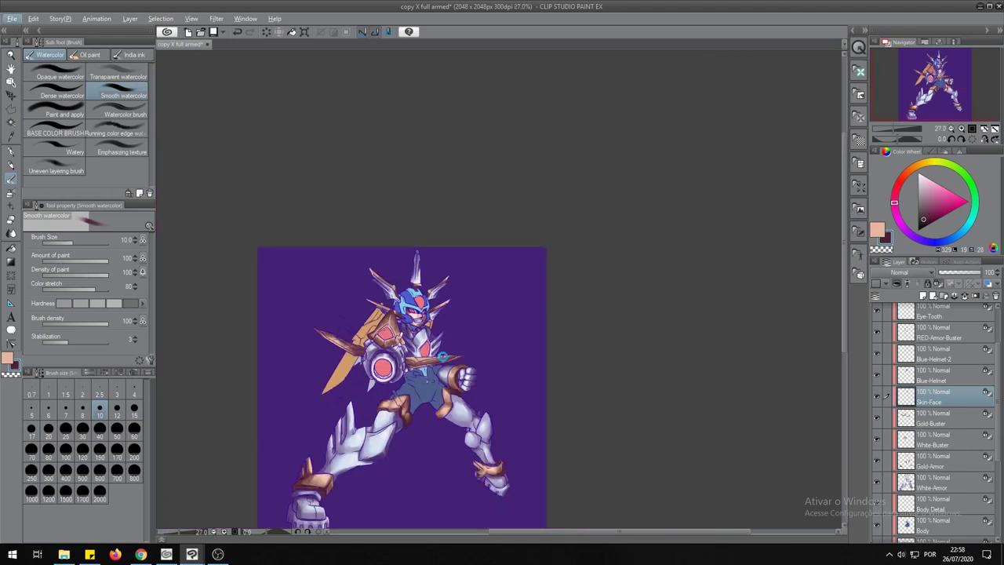
{"action": "key", "text": "ctrl+s"}
{"action": "scroll", "coordinate": [465, 304], "scroll_direction": "up", "scroll_amount": 4}
Paint sampled blue strokes over the helmet, with darker shading on its left side.
{"action": "left_click", "coordinate": [369, 284], "text": "alt"}
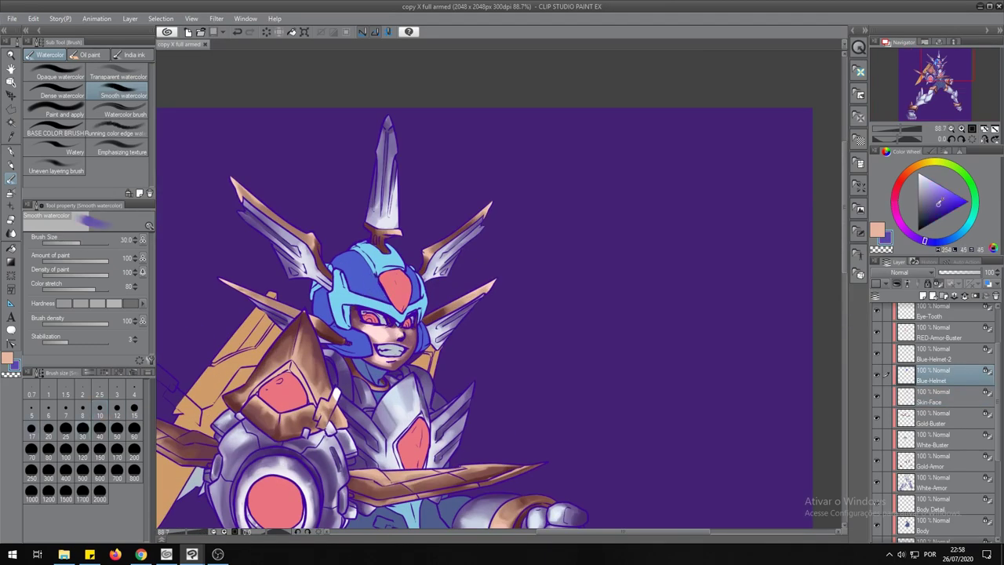
{"action": "mouse_move", "coordinate": [335, 259]}
{"action": "left_mouse_down"}
{"action": "mouse_move", "coordinate": [365, 268]}
{"action": "mouse_move", "coordinate": [423, 328]}
{"action": "left_mouse_up"}
{"action": "mouse_move", "coordinate": [323, 290]}
{"action": "left_mouse_down"}
{"action": "mouse_move", "coordinate": [326, 324]}
{"action": "mouse_move", "coordinate": [349, 353]}
{"action": "left_mouse_up"}
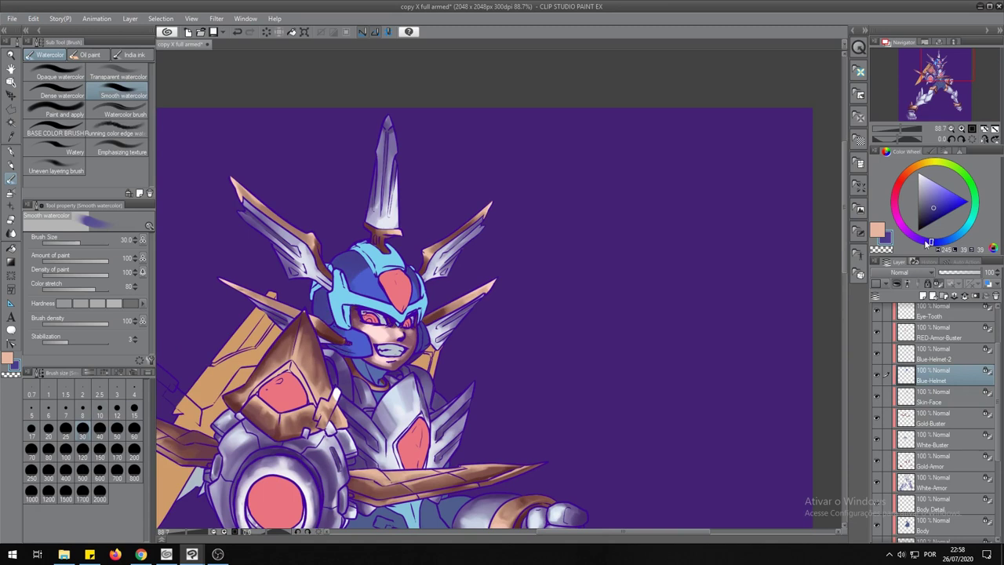
{"action": "left_click", "coordinate": [360, 270], "text": "alt"}
{"action": "left_click", "coordinate": [117, 407]}
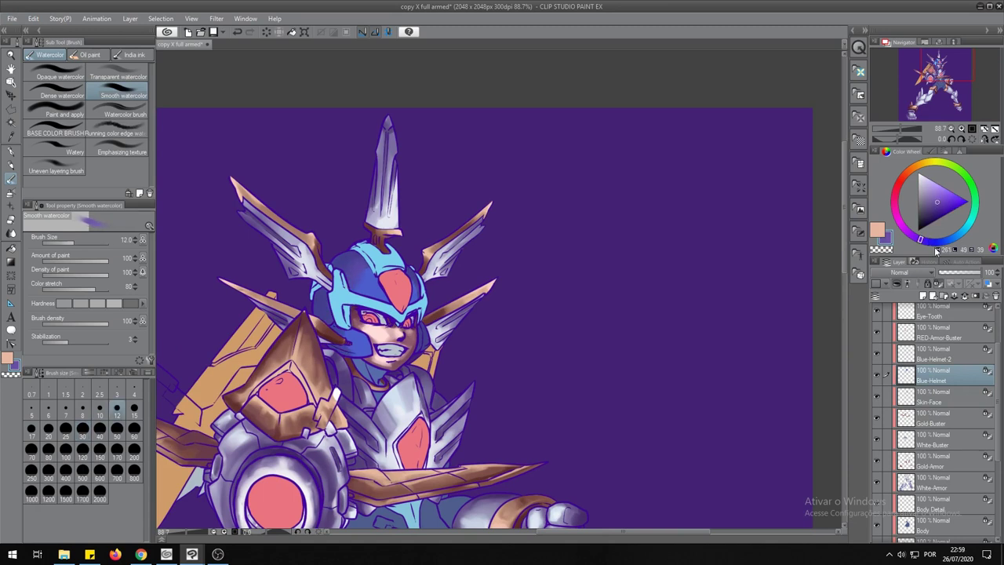
{"action": "left_click", "coordinate": [116, 430]}
Shade the helmet with dark blue and pale greyish-violet colours, enlarging the brush slightly.
{"action": "left_click", "coordinate": [916, 221]}
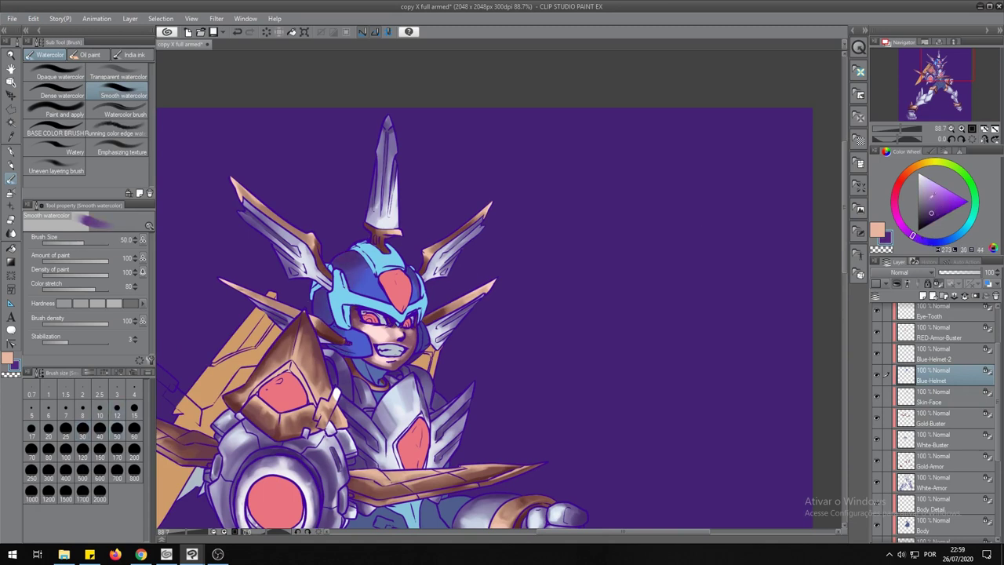
{"action": "left_click", "coordinate": [359, 264], "text": "alt"}
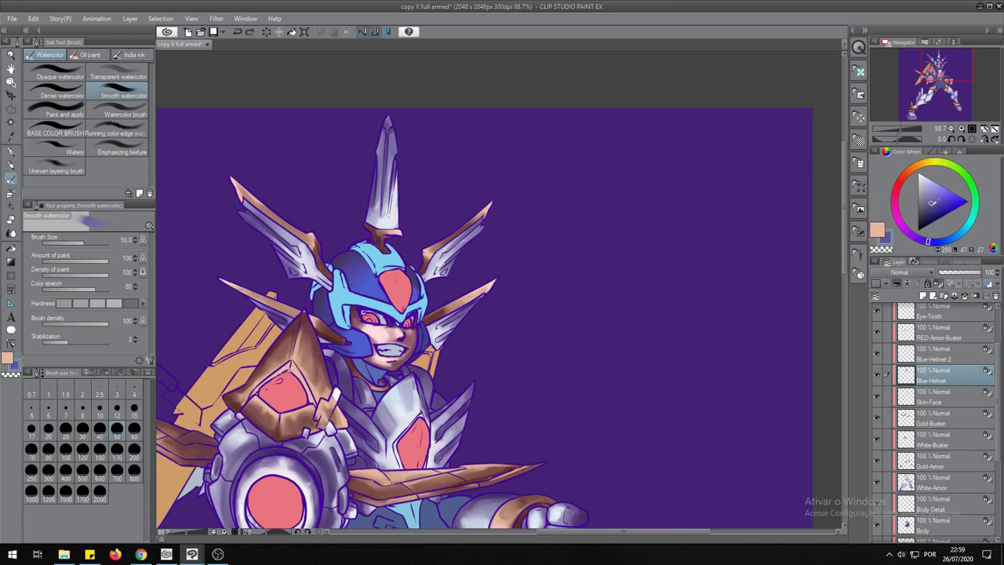
{"action": "left_click", "coordinate": [351, 259], "text": "alt"}
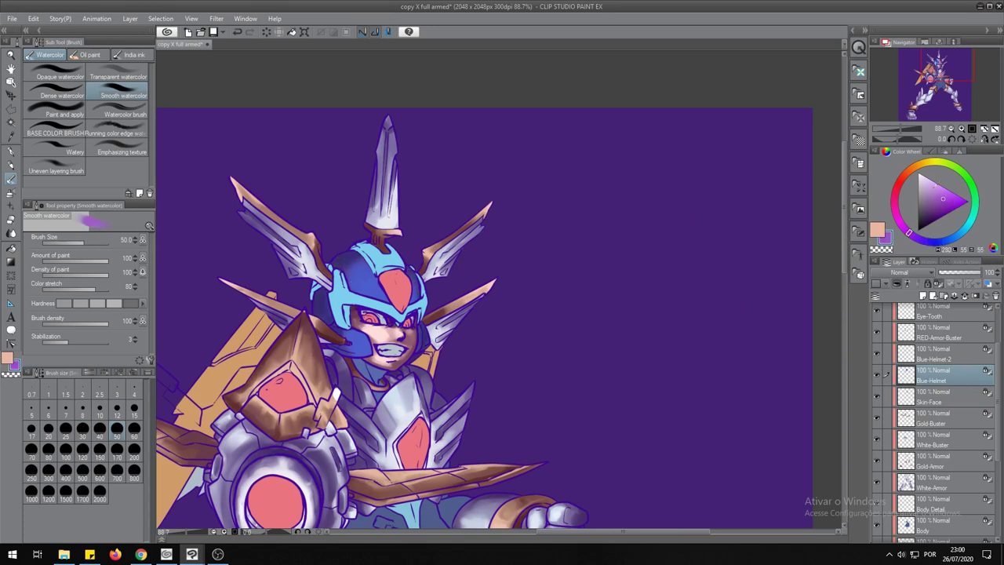
{"action": "key", "text": "bracketleft"}
{"action": "key", "text": "bracketleft"}
{"action": "key", "text": "bracketleft"}
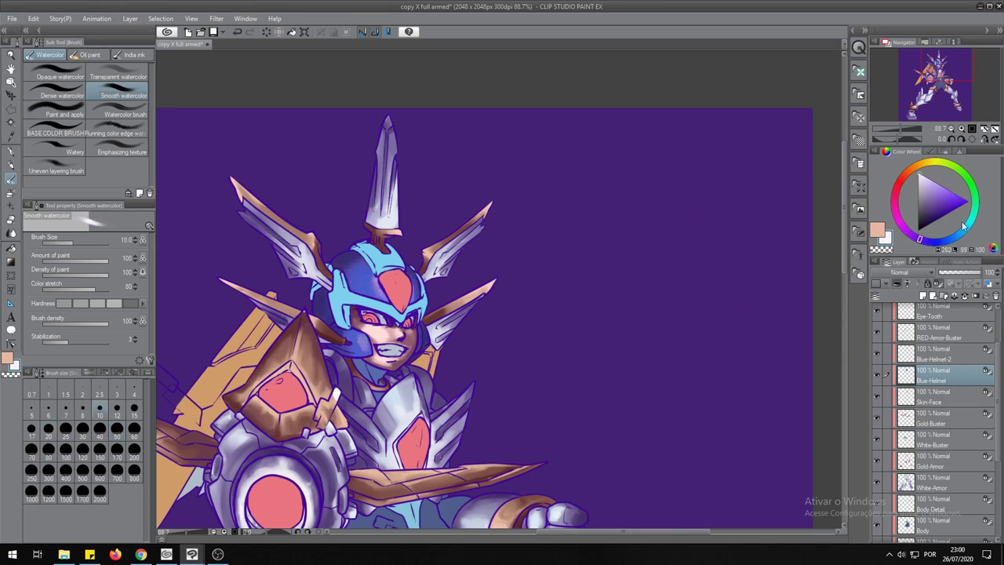
{"action": "key", "text": "bracketright"}
On the Blue-Helmet-2 layer, shade the light-blue plates with a darker sampled blue at size 10.
{"action": "left_click", "coordinate": [361, 278], "text": "alt"}
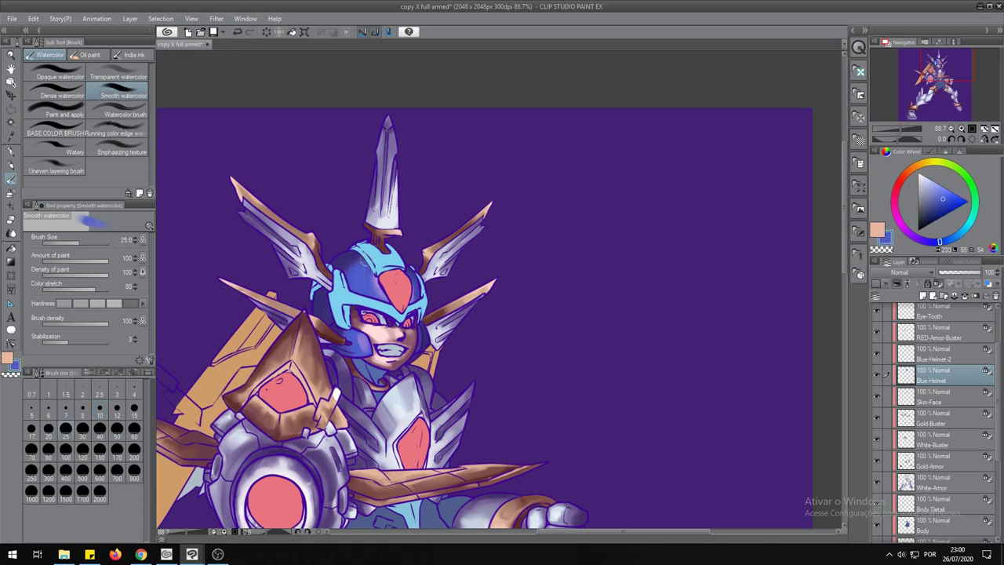
{"action": "left_click", "coordinate": [410, 306], "text": "alt"}
{"action": "key", "text": "bracketleft"}
{"action": "key", "text": "bracketleft"}
{"action": "key", "text": "bracketleft"}
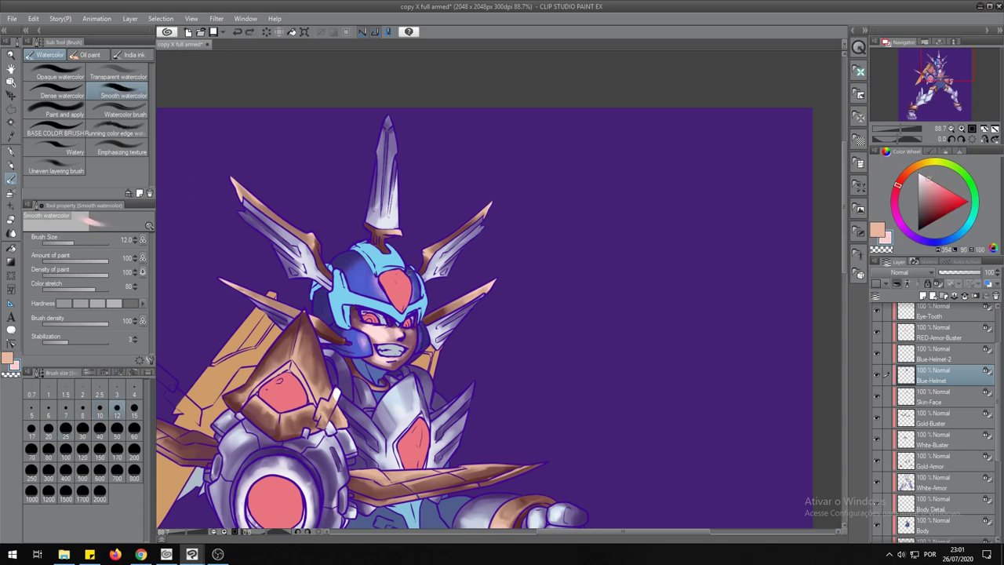
{"action": "left_click", "coordinate": [352, 264], "text": "alt"}
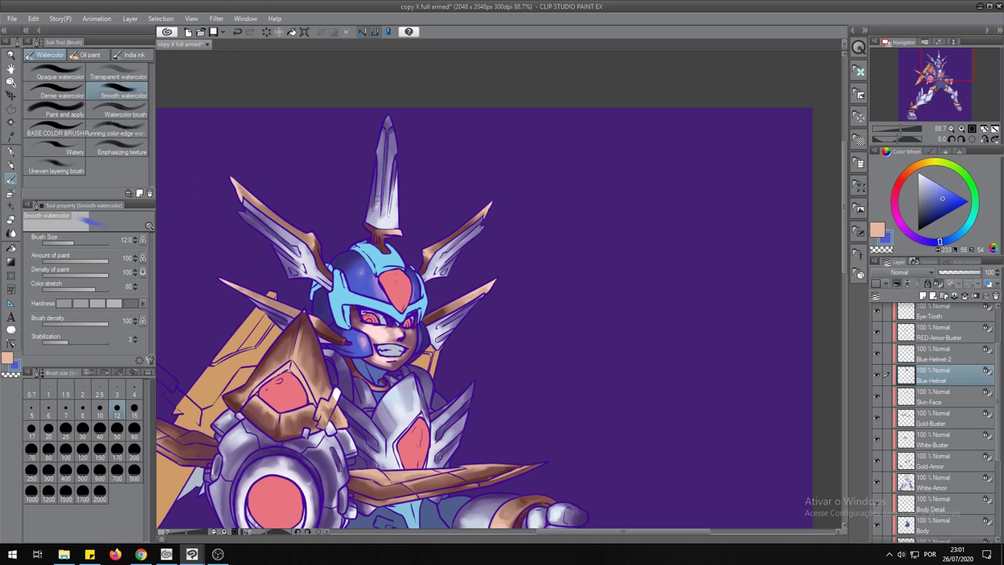
{"action": "left_click", "coordinate": [950, 361]}
{"action": "key", "text": "bracketleft"}
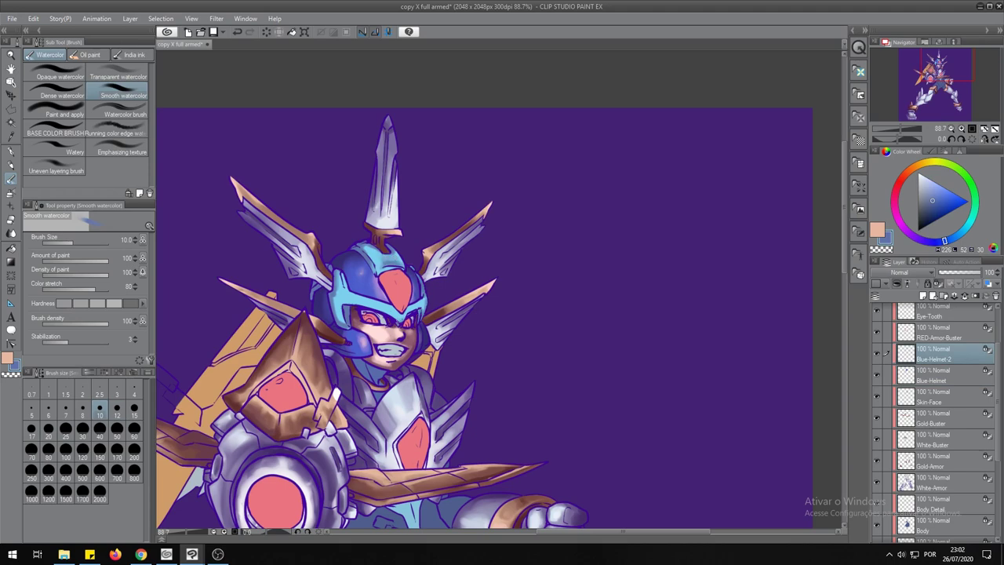
{"action": "left_click", "coordinate": [346, 311], "text": "alt"}
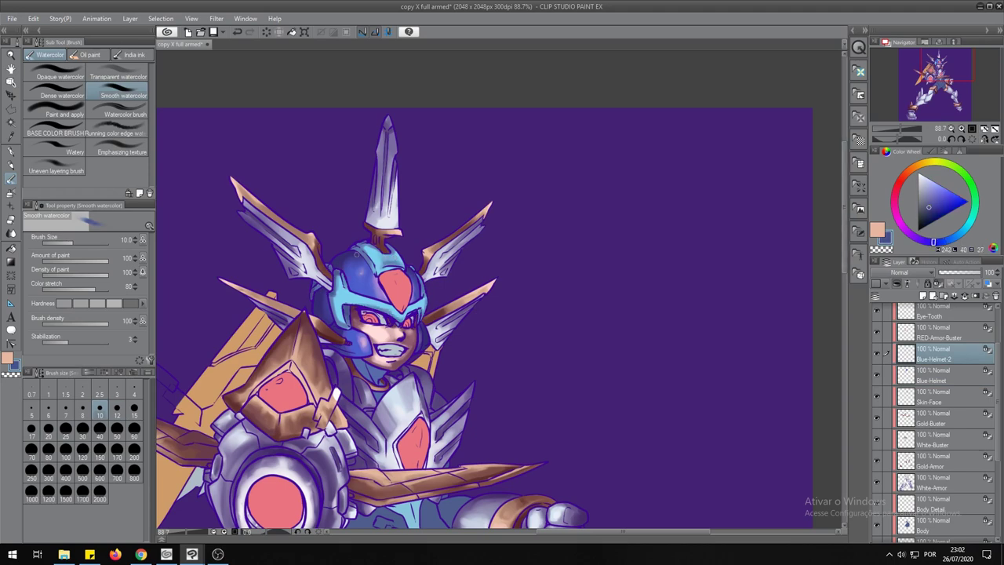
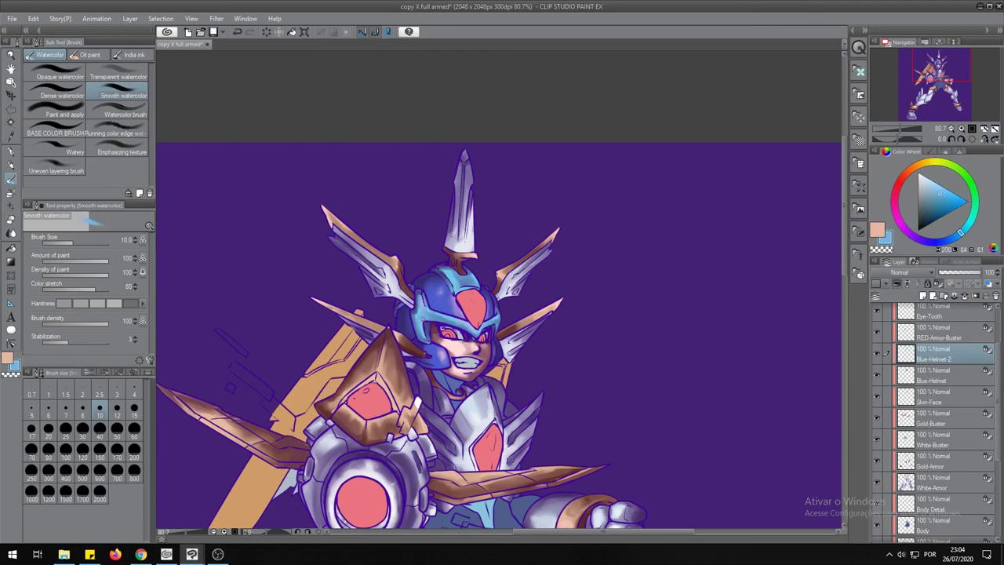
Save the current drawing.
{"action": "scroll", "coordinate": [537, 349], "scroll_direction": "down", "scroll_amount": 5}
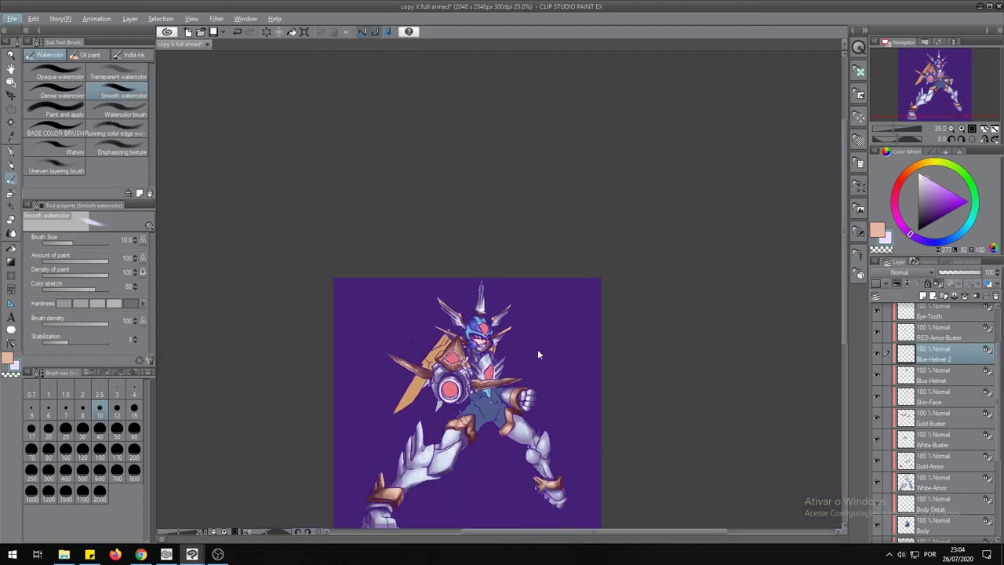
{"action": "key", "text": "ctrl+s"}
{"action": "scroll", "coordinate": [833, 342], "scroll_direction": "up", "scroll_amount": 3}
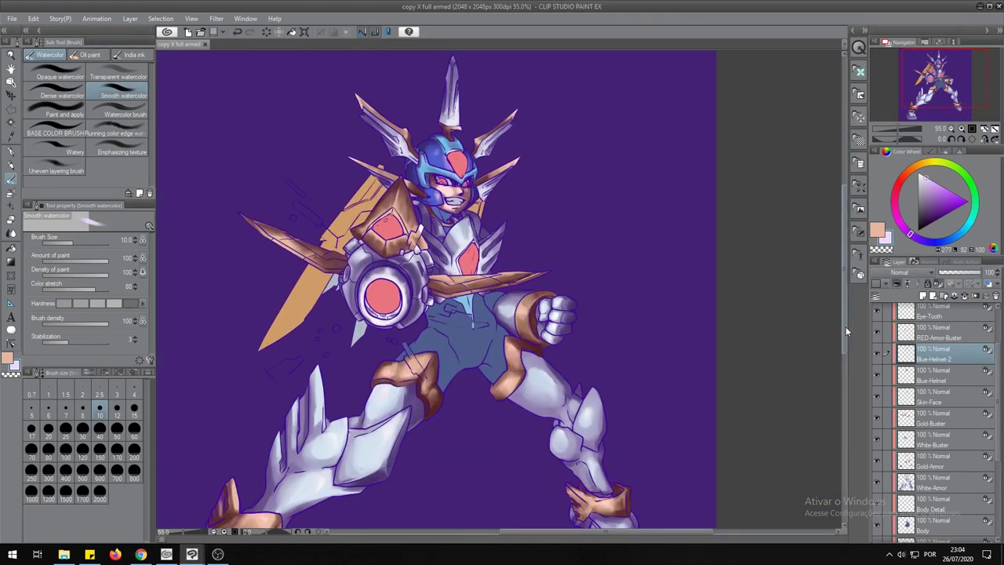
{"action": "scroll", "coordinate": [933, 424], "scroll_direction": "down", "scroll_amount": 1}
On the Body layer, paint dark blue watercolour shading over the torso and hips.
{"action": "left_click", "coordinate": [937, 511]}
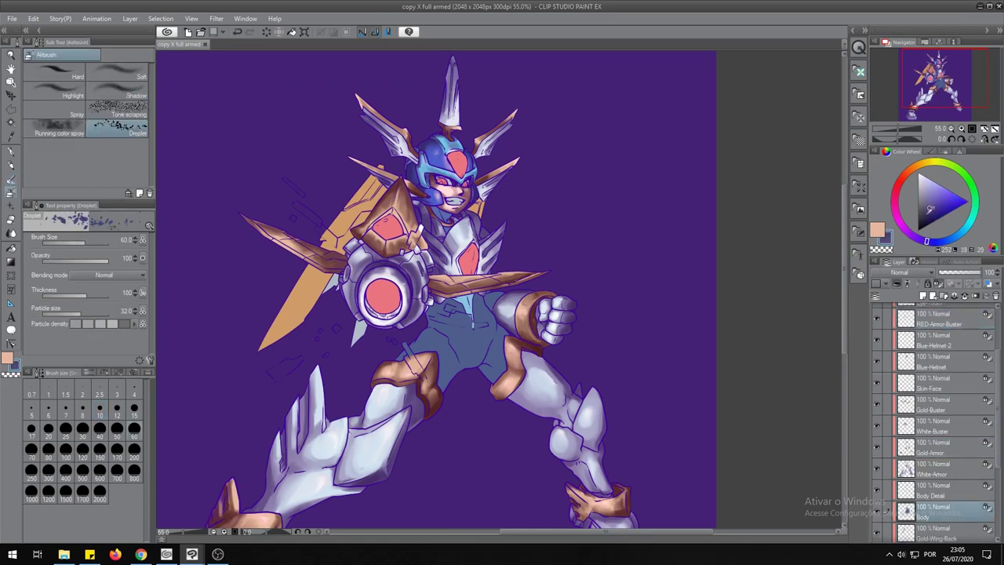
{"action": "key", "text": "b"}
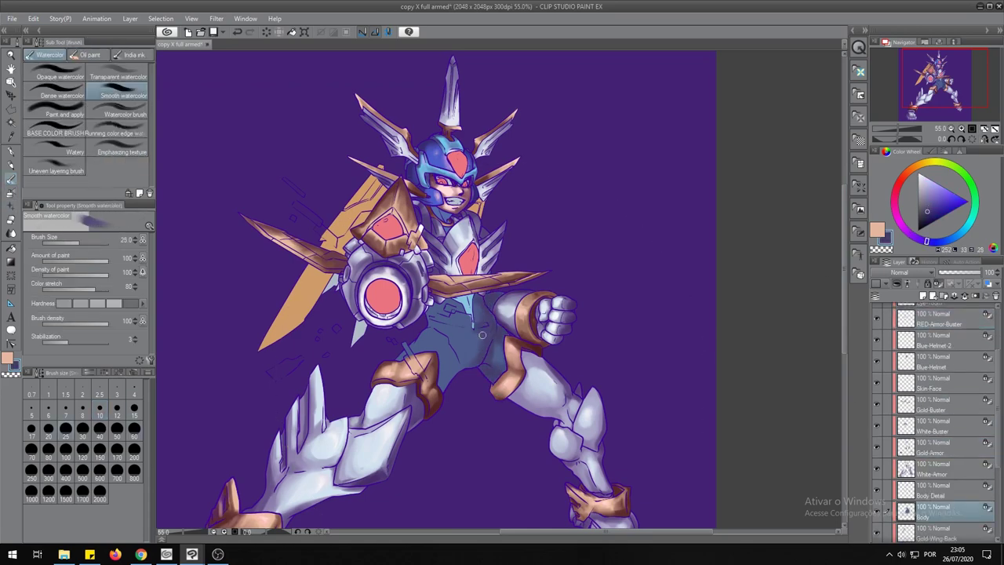
{"action": "left_click", "coordinate": [433, 323], "text": "alt"}
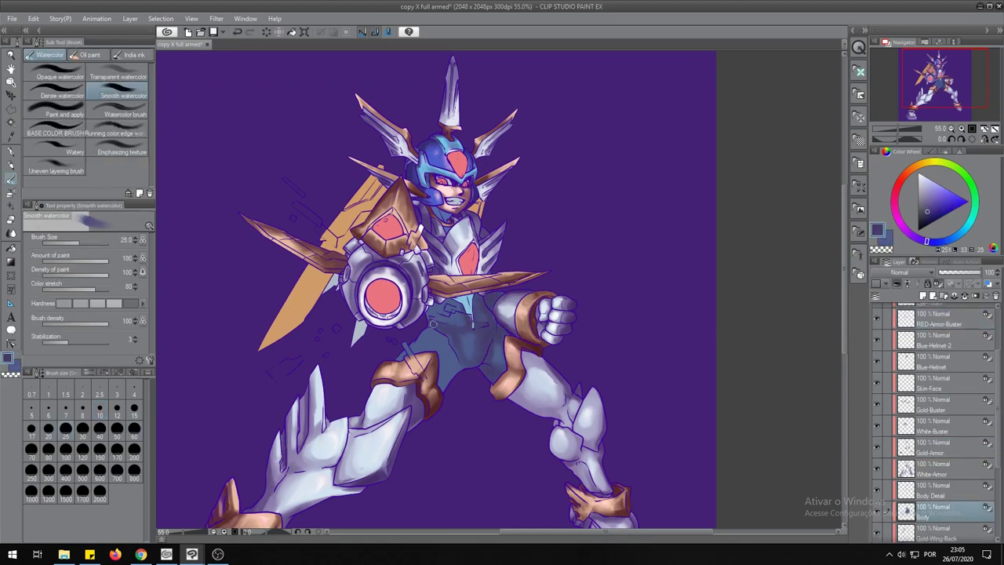
{"action": "left_click", "coordinate": [446, 320], "text": "alt"}
{"action": "left_click", "coordinate": [490, 315], "text": "alt"}
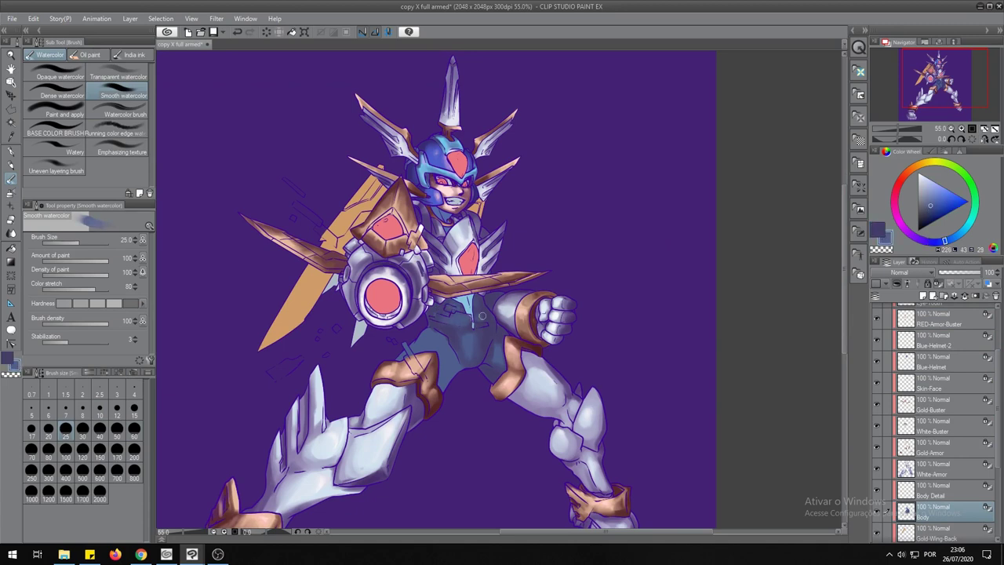
{"action": "left_click", "coordinate": [473, 363], "text": "alt"}
{"action": "left_click_drag", "start_coordinate": [473, 362], "coordinate": [431, 337]}
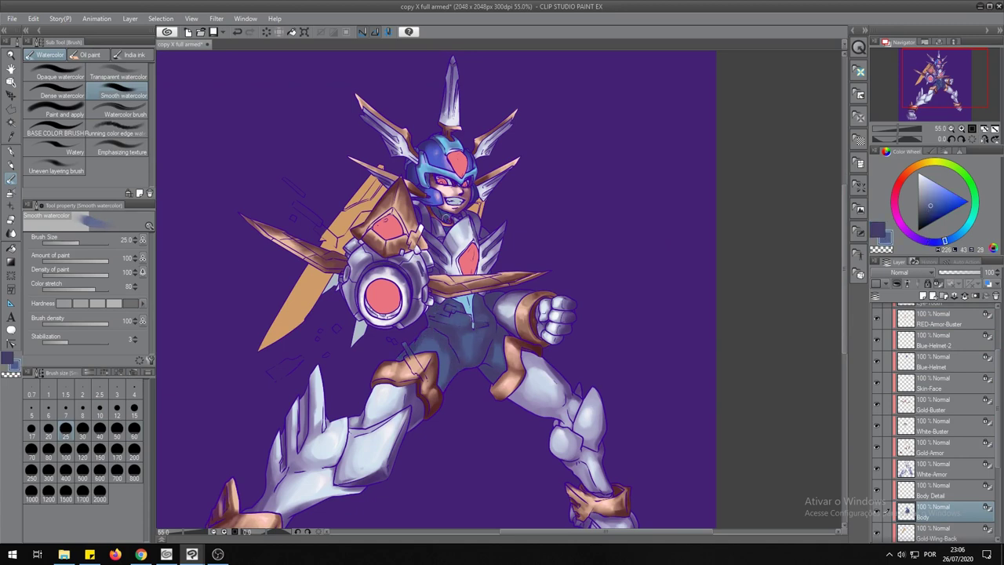
Pick deeper blue and blue-grey bodysuit tones, resizing the brush between 15 and 50.
{"action": "left_click_drag", "start_coordinate": [953, 200], "coordinate": [933, 210]}
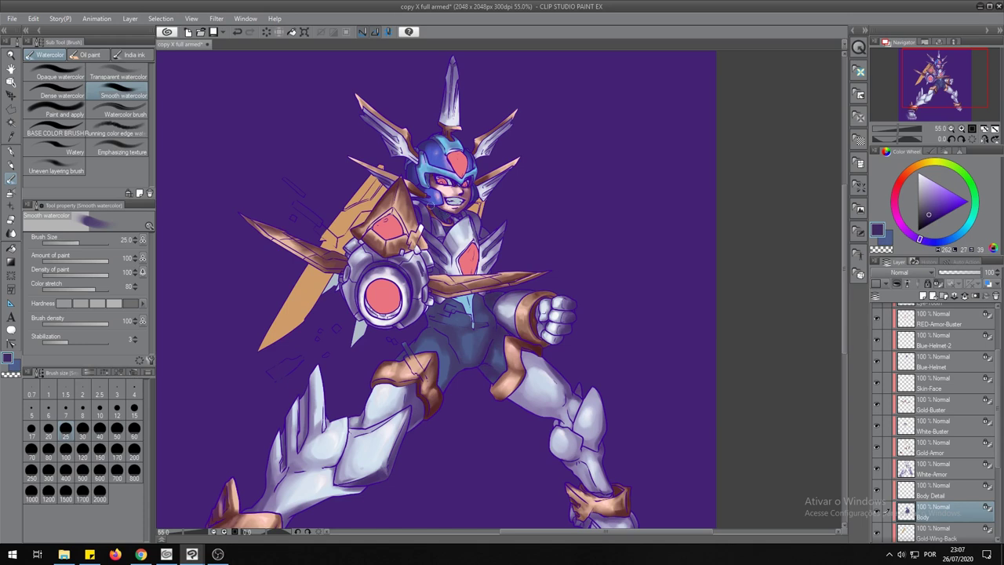
{"action": "key", "text": "bracketright"}
{"action": "key", "text": "bracketright"}
{"action": "key", "text": "bracketright"}
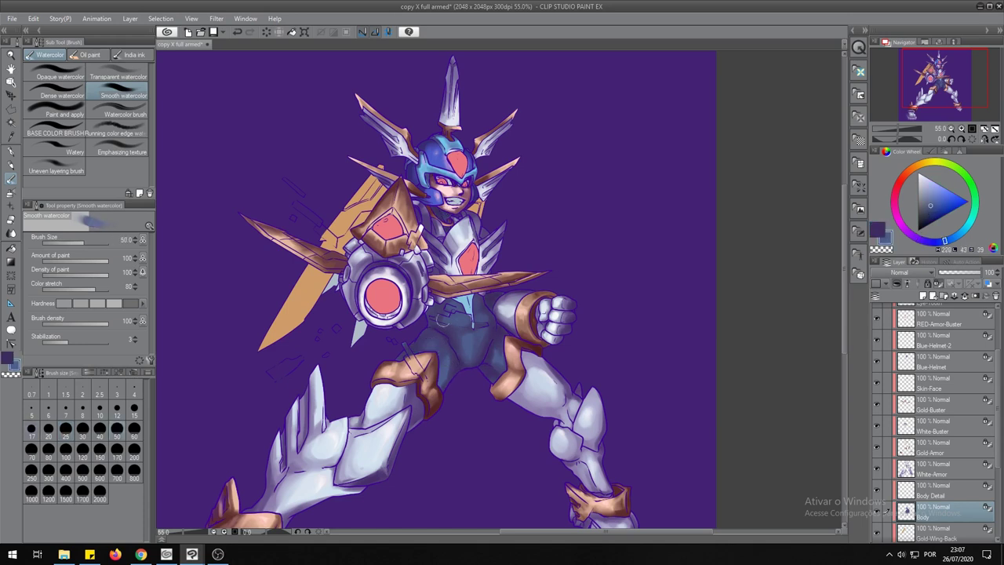
{"action": "left_click", "coordinate": [467, 343], "text": "alt"}
{"action": "key", "text": "bracketleft"}
{"action": "key", "text": "bracketleft"}
{"action": "key", "text": "bracketleft"}
{"action": "key", "text": "bracketleft"}
{"action": "key", "text": "bracketleft"}
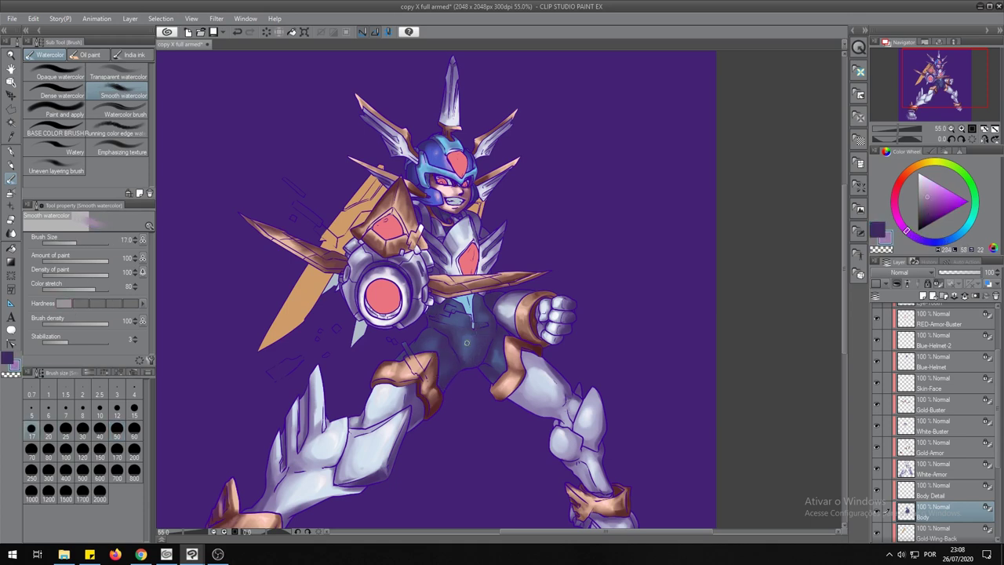
{"action": "left_click", "coordinate": [445, 320], "text": "alt"}
{"action": "left_click", "coordinate": [475, 301], "text": "alt"}
{"action": "left_click", "coordinate": [462, 388], "text": "alt"}
{"action": "key", "text": "bracketright"}
{"action": "key", "text": "bracketright"}
{"action": "key", "text": "bracketright"}
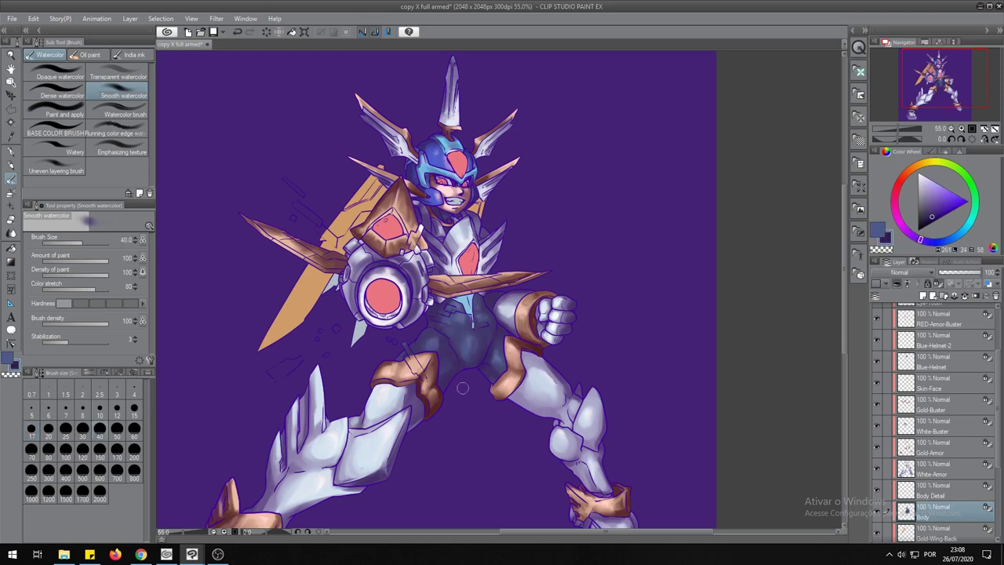
{"action": "key", "text": "bracketleft"}
{"action": "key", "text": "bracketleft"}
{"action": "key", "text": "bracketleft"}
{"action": "key", "text": "bracketright"}
{"action": "key", "text": "bracketright"}
{"action": "key", "text": "bracketright"}
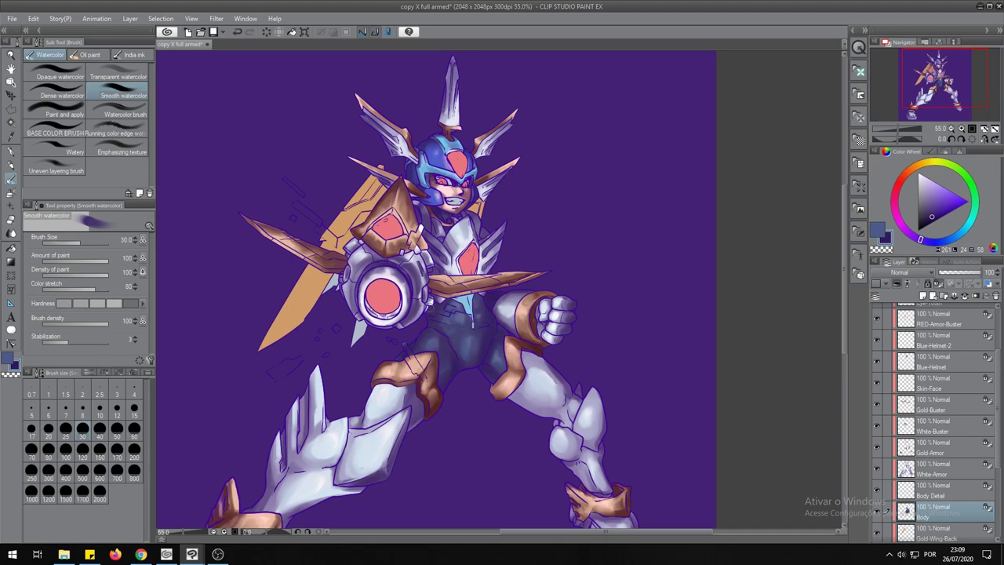
On the Gold-Wing-Back layer, paint reddish-brown shading across the back wing.
{"action": "scroll", "coordinate": [468, 326], "scroll_direction": "down", "scroll_amount": 5}
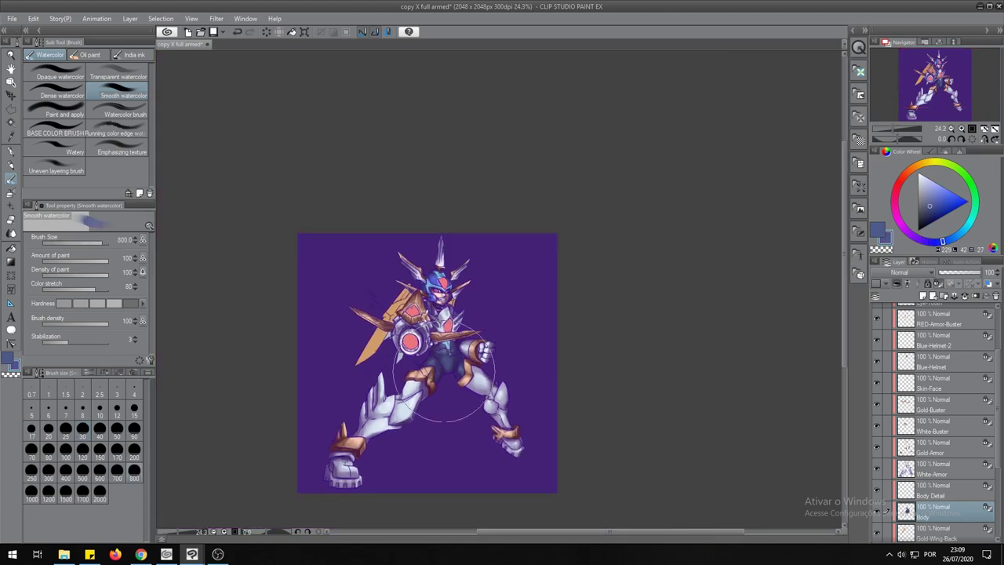
{"action": "scroll", "coordinate": [418, 331], "scroll_direction": "up", "scroll_amount": 3}
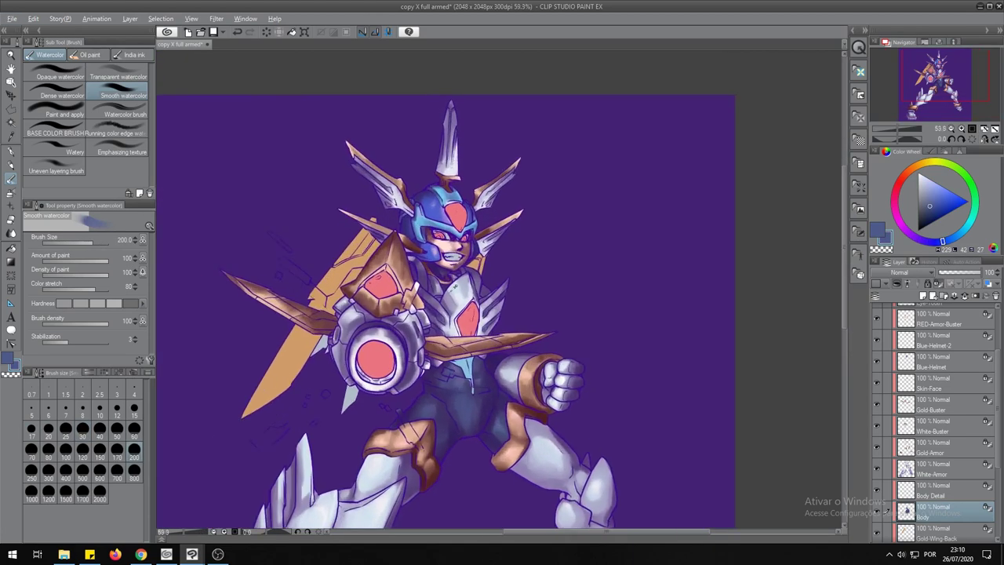
{"action": "left_click", "coordinate": [886, 404]}
{"action": "scroll", "coordinate": [513, 214], "scroll_direction": "down", "scroll_amount": 3}
{"action": "scroll", "coordinate": [549, 267], "scroll_direction": "up", "scroll_amount": 3}
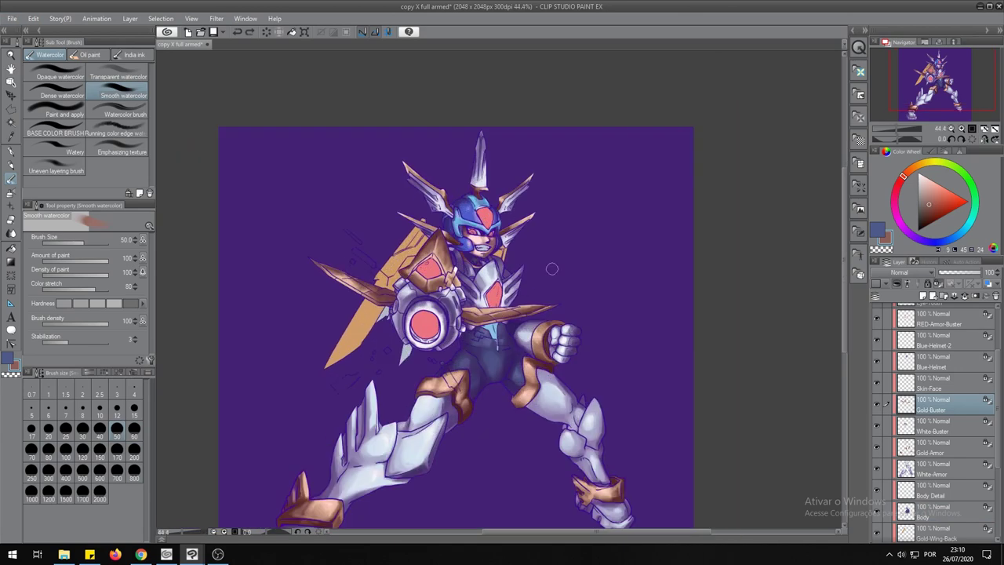
{"action": "scroll", "coordinate": [941, 392], "scroll_direction": "up", "scroll_amount": 2}
{"action": "scroll", "coordinate": [941, 392], "scroll_direction": "down", "scroll_amount": 3}
{"action": "left_click", "coordinate": [942, 445]}
{"action": "left_click", "coordinate": [941, 423]}
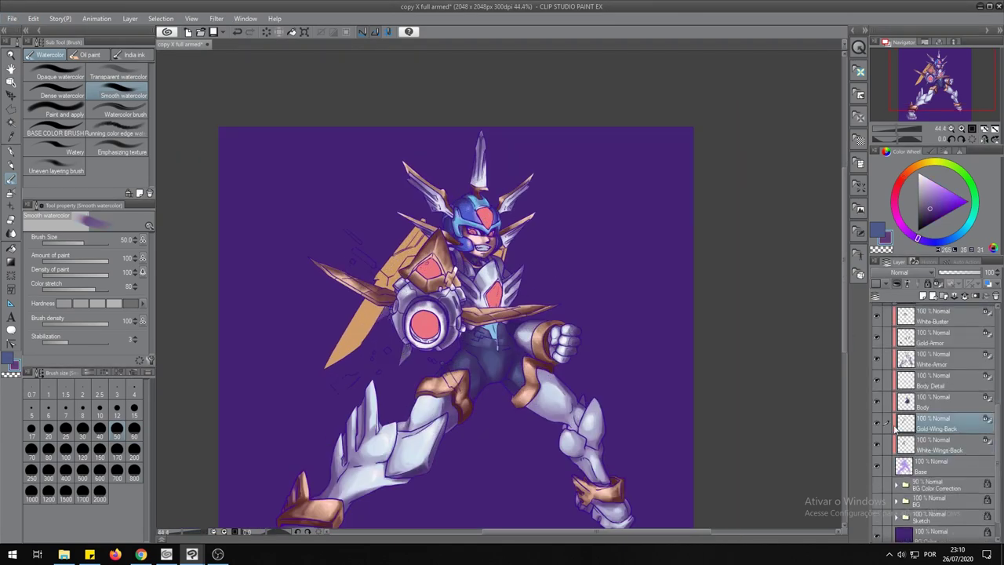
{"action": "left_click", "coordinate": [30, 427]}
{"action": "mouse_move", "coordinate": [411, 232]}
{"action": "left_mouse_down"}
{"action": "mouse_move", "coordinate": [421, 251]}
{"action": "mouse_move", "coordinate": [354, 334]}
{"action": "left_mouse_up"}
Sample darker maroons from the wing, varying brush size between 15 and 120.
{"action": "left_click", "coordinate": [100, 428]}
{"action": "left_click", "coordinate": [361, 321], "text": "alt"}
{"action": "left_click", "coordinate": [134, 409]}
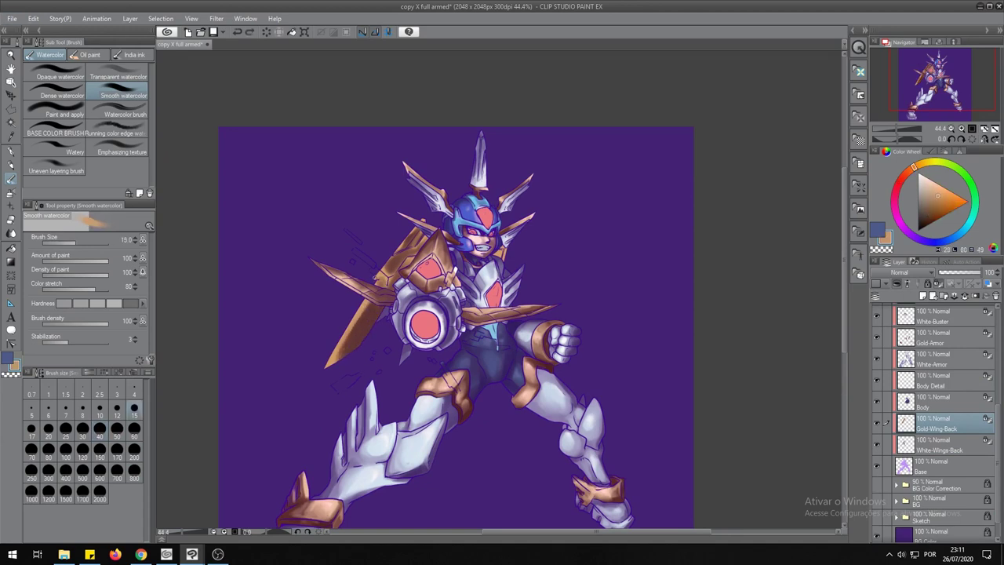
{"action": "left_click", "coordinate": [385, 279], "text": "alt"}
{"action": "left_click", "coordinate": [427, 271], "text": "alt"}
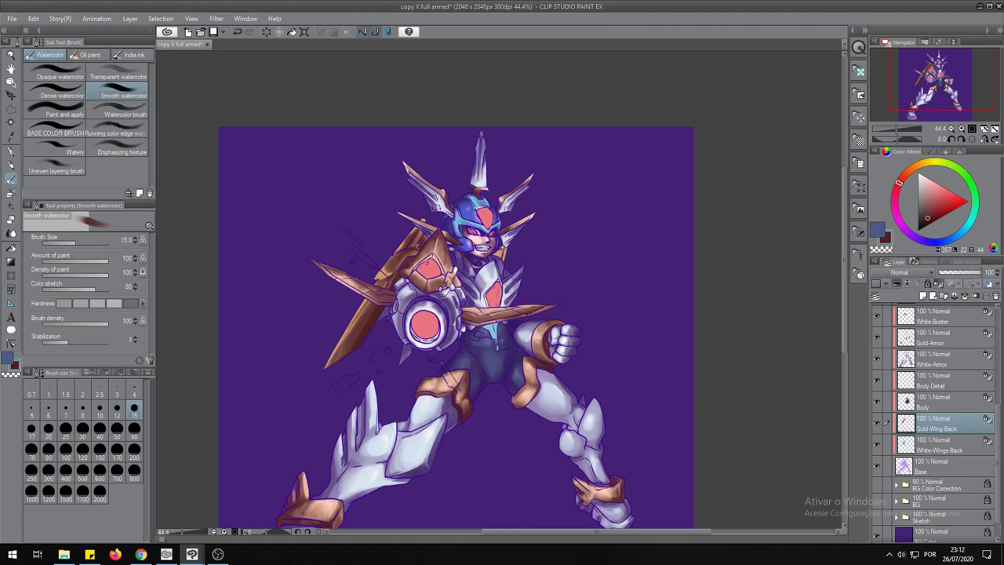
{"action": "left_click", "coordinate": [361, 325], "text": "alt"}
{"action": "left_click", "coordinate": [82, 448]}
{"action": "left_click", "coordinate": [335, 360], "text": "alt"}
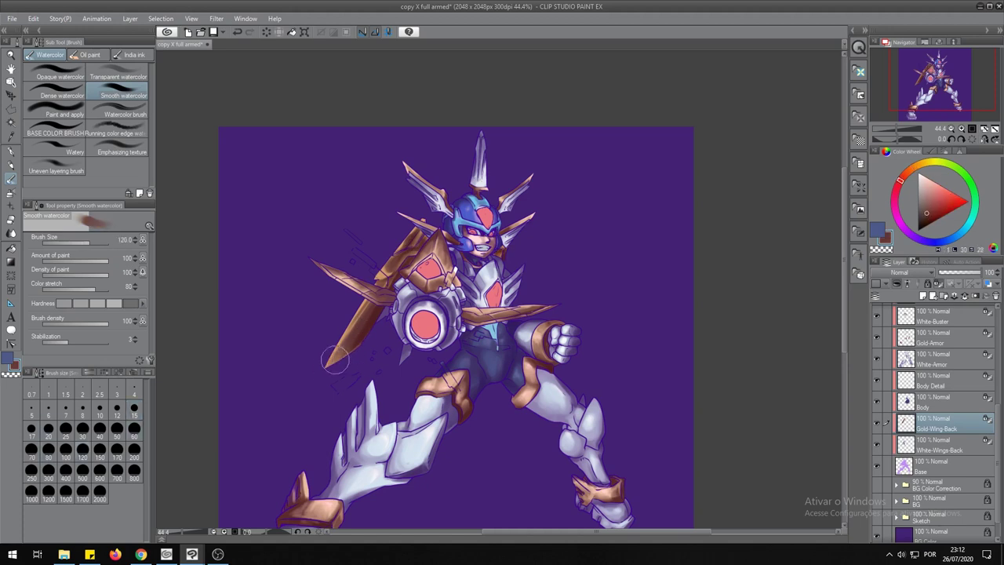
Open and dismiss the hue, saturation and luminosity adjustment.
{"action": "key", "text": "ctrl+u"}
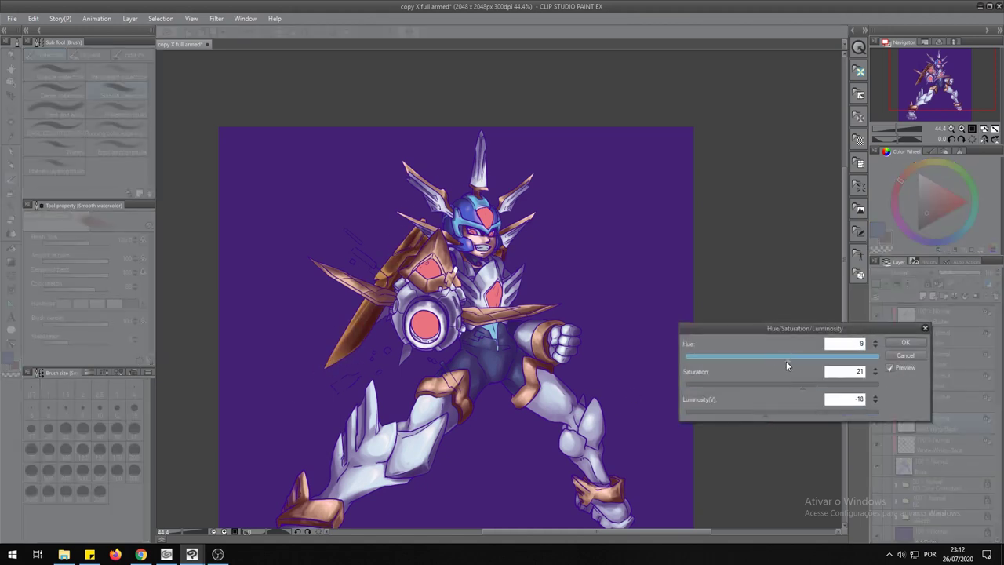
{"action": "key", "text": "Return"}
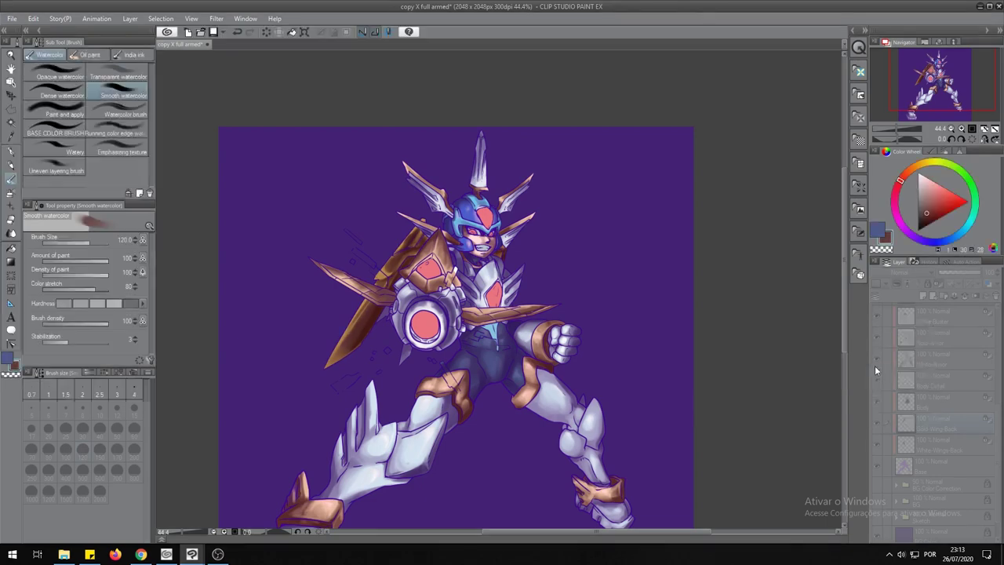
{"action": "scroll", "coordinate": [522, 381], "scroll_direction": "down", "scroll_amount": 3}
{"action": "scroll", "coordinate": [553, 317], "scroll_direction": "up", "scroll_amount": 1}
Fill a new layer with the back wing's shape in dark colour, then deselect.
{"action": "key", "text": "ctrl+shift+n"}
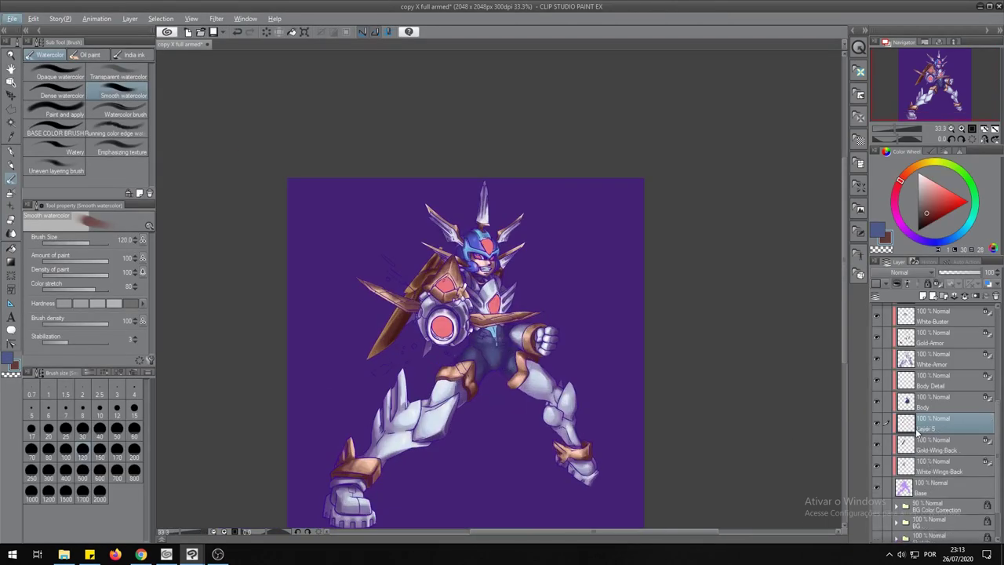
{"action": "left_click", "coordinate": [906, 444], "text": "ctrl"}
{"action": "key", "text": "alt+Delete"}
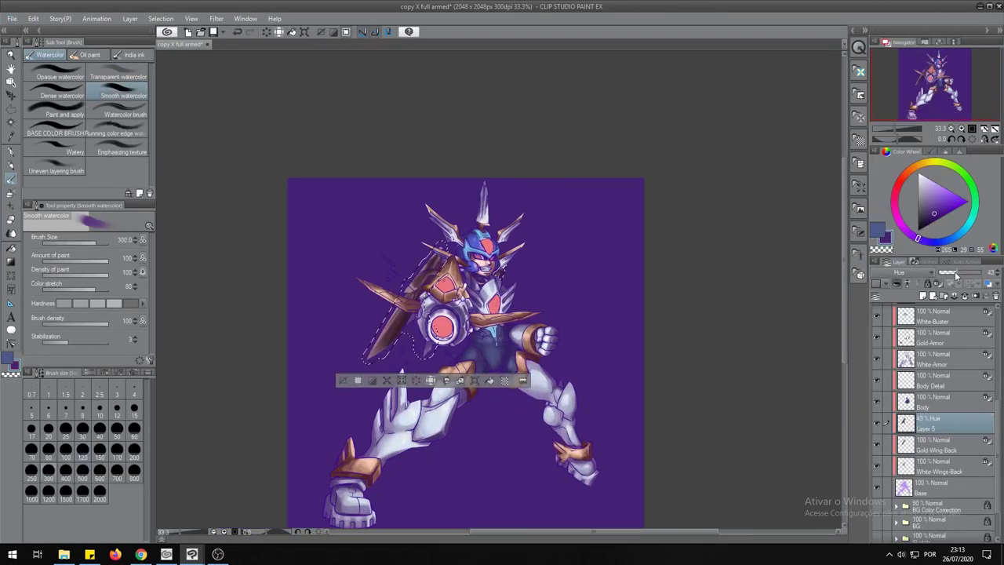
{"action": "left_click", "coordinate": [917, 273]}
{"action": "left_click", "coordinate": [894, 31]}
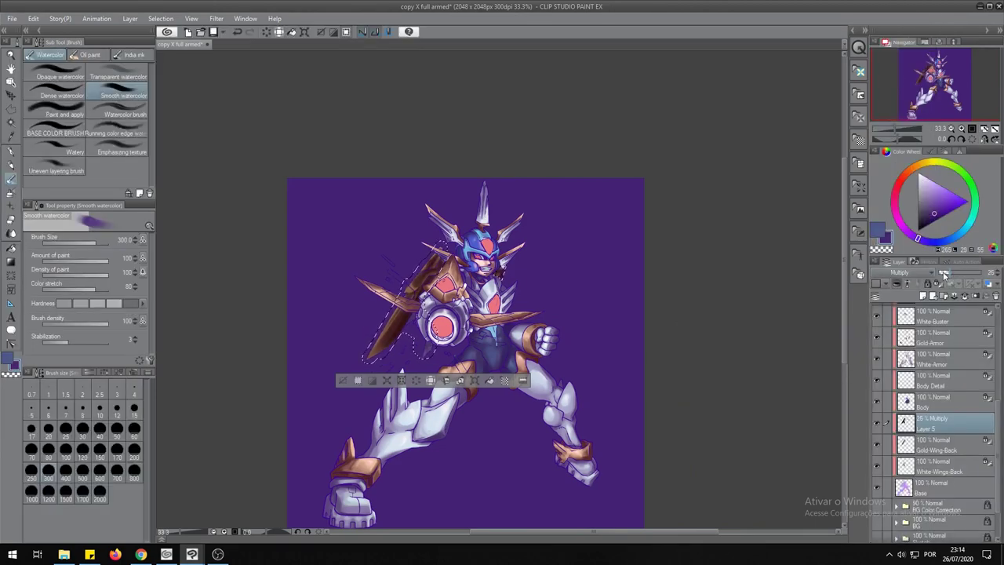
{"action": "key", "text": "ctrl+d"}
Try Overlay and Normal blending, set opacity near 40%, then use Color blending.
{"action": "scroll", "coordinate": [653, 334], "scroll_direction": "down", "scroll_amount": 1}
{"action": "left_click", "coordinate": [902, 272]}
{"action": "left_click", "coordinate": [882, 133]}
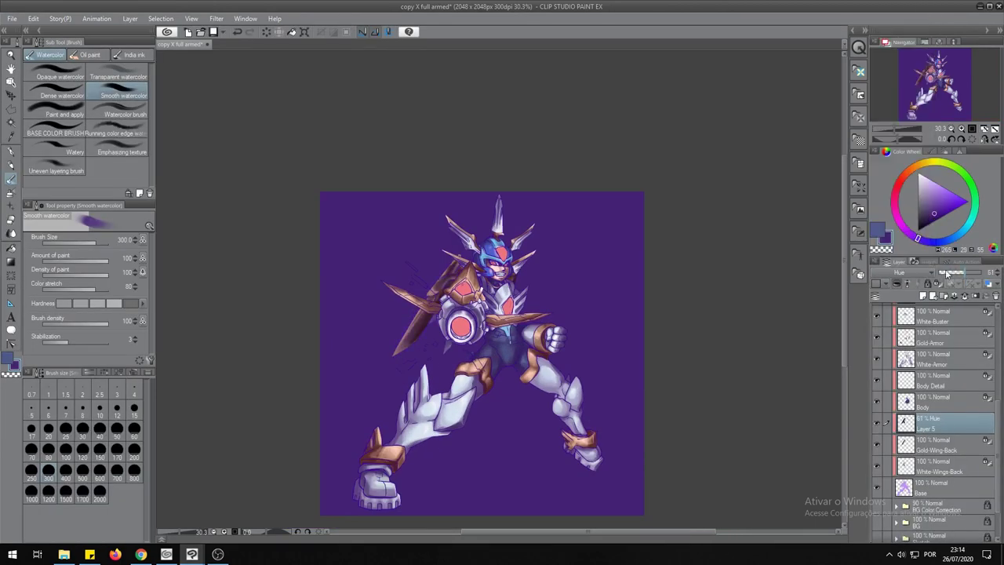
{"action": "left_click_drag", "start_coordinate": [947, 273], "coordinate": [957, 275]}
{"action": "left_click", "coordinate": [902, 273]}
{"action": "left_click", "coordinate": [902, 16]}
{"action": "left_click_drag", "start_coordinate": [647, 300], "coordinate": [663, 268]}
{"action": "left_click_drag", "start_coordinate": [957, 275], "coordinate": [960, 274]}
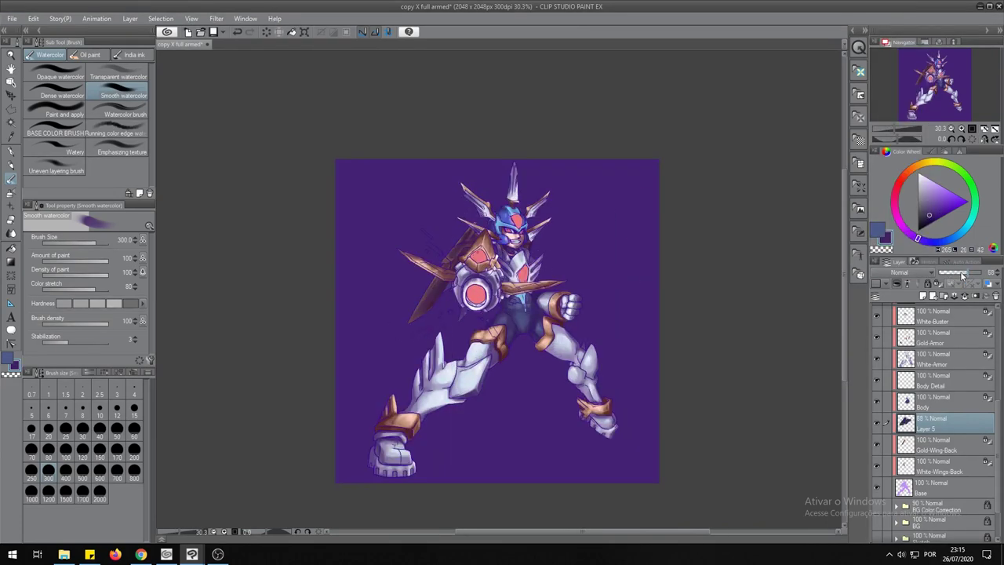
{"action": "left_click", "coordinate": [902, 272]}
{"action": "left_click", "coordinate": [902, 232]}
Return Layer 5 to Normal blending and hide the starry background.
{"action": "scroll", "coordinate": [549, 314], "scroll_direction": "up", "scroll_amount": 2}
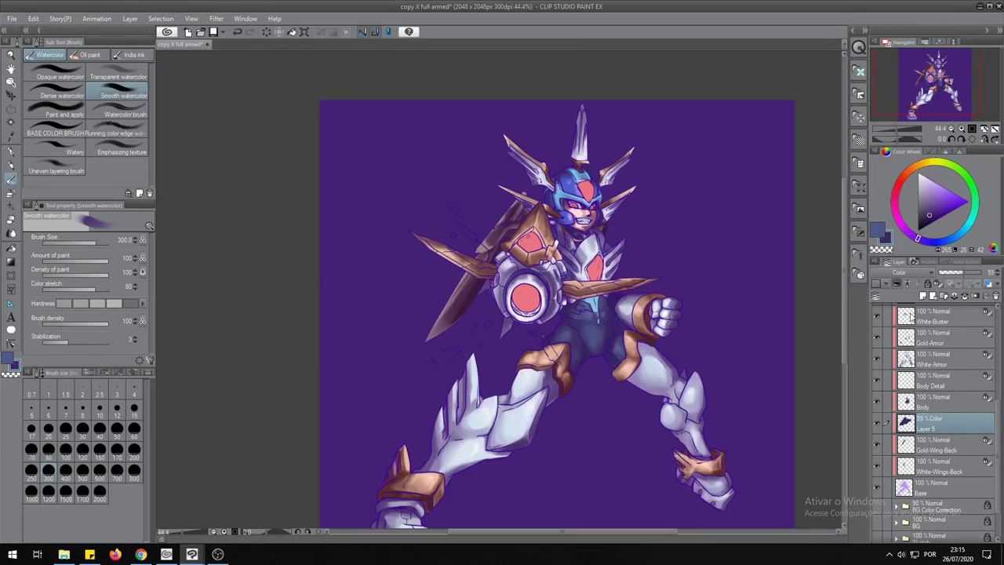
{"action": "left_click", "coordinate": [902, 272]}
{"action": "left_click", "coordinate": [902, 16]}
{"action": "scroll", "coordinate": [784, 313], "scroll_direction": "down", "scroll_amount": 3}
{"action": "scroll", "coordinate": [934, 423], "scroll_direction": "down", "scroll_amount": 1}
{"action": "left_click", "coordinate": [877, 494]}
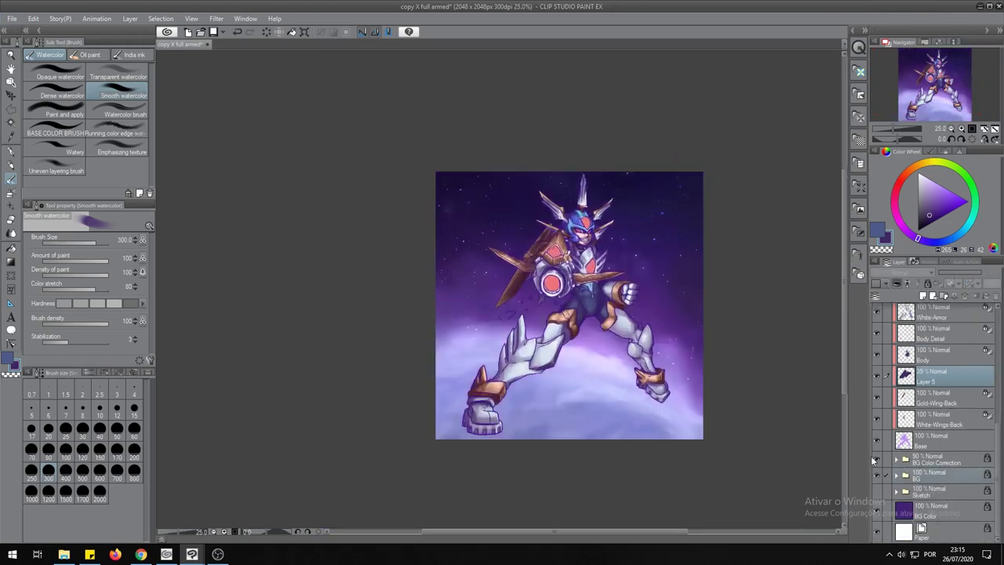
{"action": "scroll", "coordinate": [510, 306], "scroll_direction": "up", "scroll_amount": 2}
{"action": "left_click", "coordinate": [879, 494]}
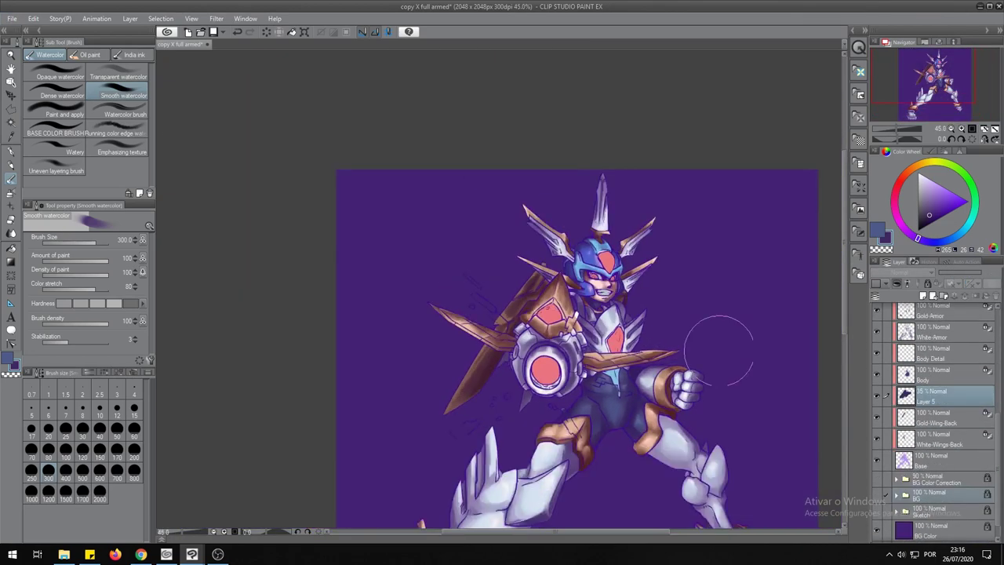
{"action": "scroll", "coordinate": [717, 336], "scroll_direction": "down", "scroll_amount": 2}
Select the Body Detail layer, set brush size 20, and sample chest light blue and navy.
{"action": "left_click", "coordinate": [48, 428]}
{"action": "left_click", "coordinate": [949, 449]}
{"action": "scroll", "coordinate": [530, 296], "scroll_direction": "up", "scroll_amount": 3}
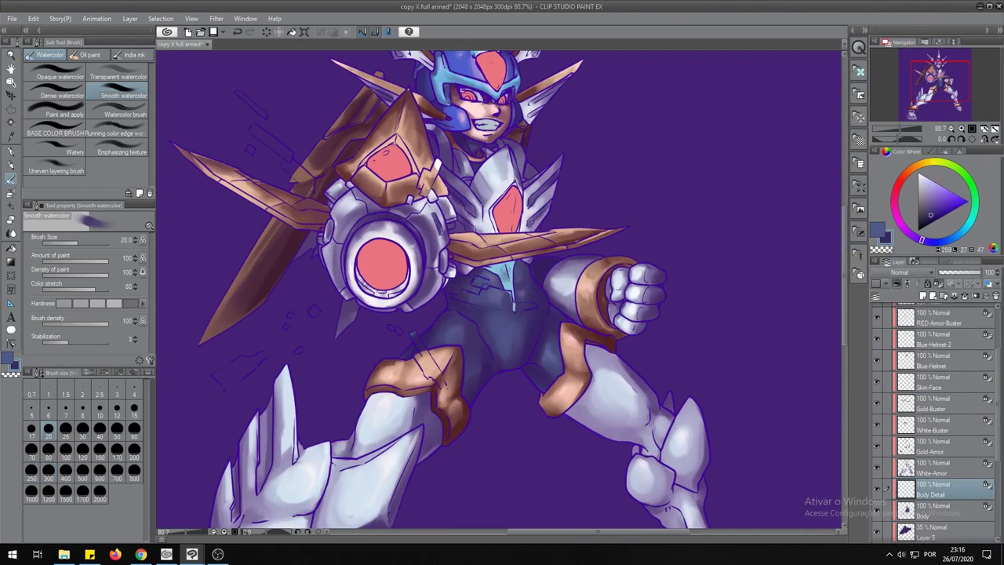
{"action": "left_click", "coordinate": [512, 283], "text": "alt"}
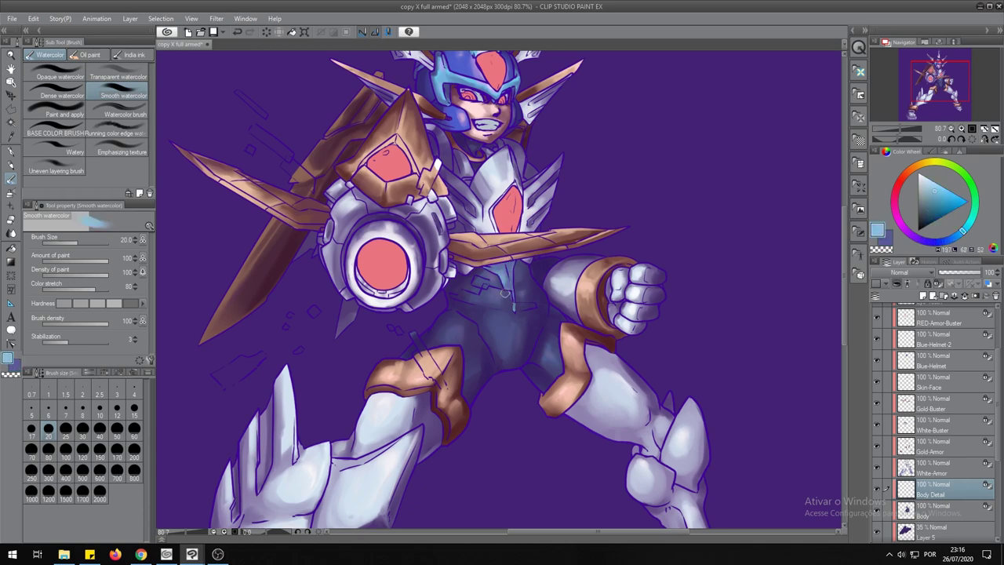
{"action": "left_click", "coordinate": [518, 264], "text": "alt"}
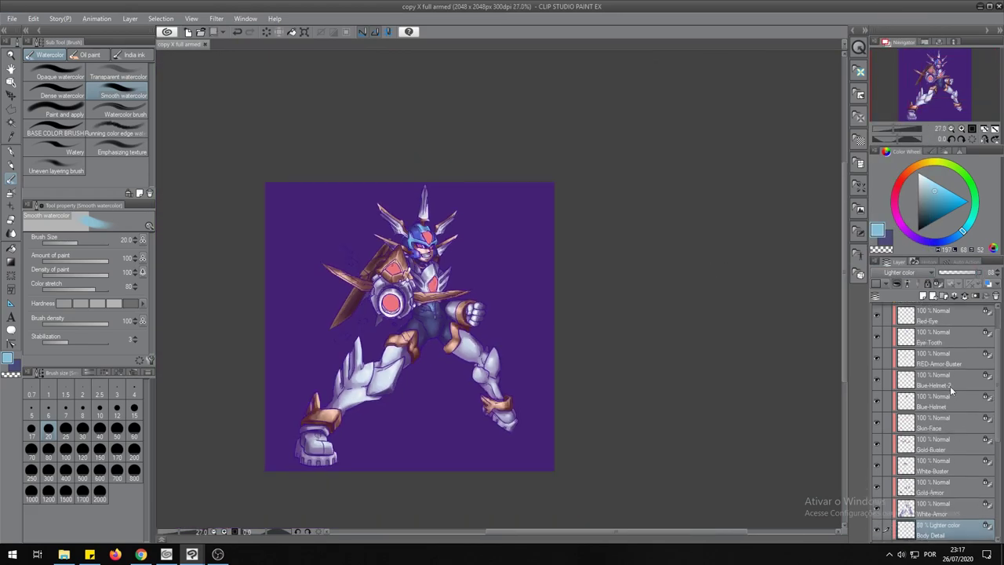
Try raising saturation and luminosity in Hue/Saturation/Luminosity, then cancel the adjustment.
{"action": "key", "text": "ctrl+u"}
{"action": "left_click_drag", "start_coordinate": [788, 413], "coordinate": [790, 386]}
{"action": "key", "text": "Escape"}
{"action": "key", "text": "ctrl+u"}
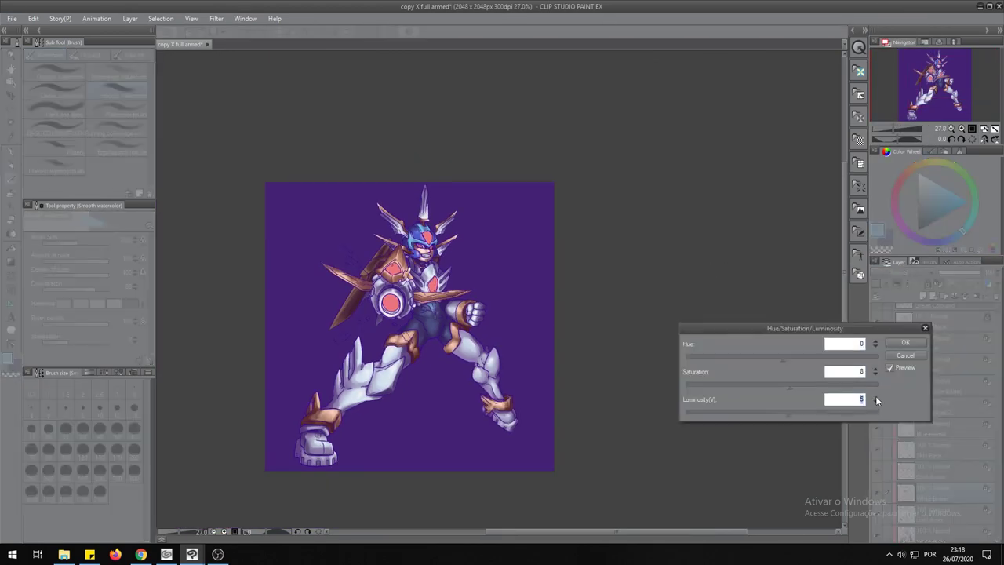
{"action": "left_click", "coordinate": [902, 343]}
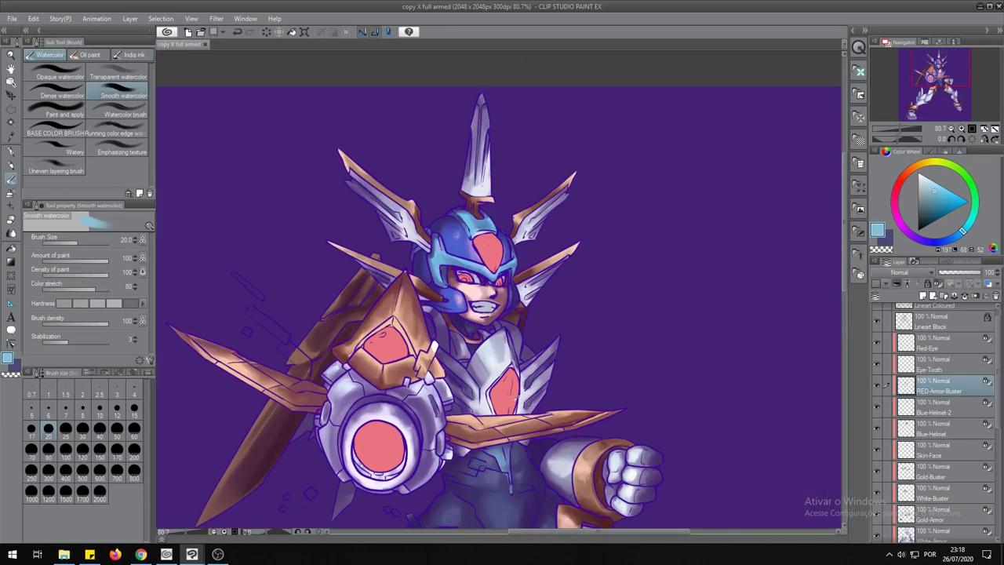
Shade the chest and arm cannon gems in dark red with a size-12 brush.
{"action": "left_click", "coordinate": [510, 392], "text": "alt"}
{"action": "left_click", "coordinate": [117, 408]}
{"action": "left_click_drag", "start_coordinate": [514, 375], "coordinate": [494, 411]}
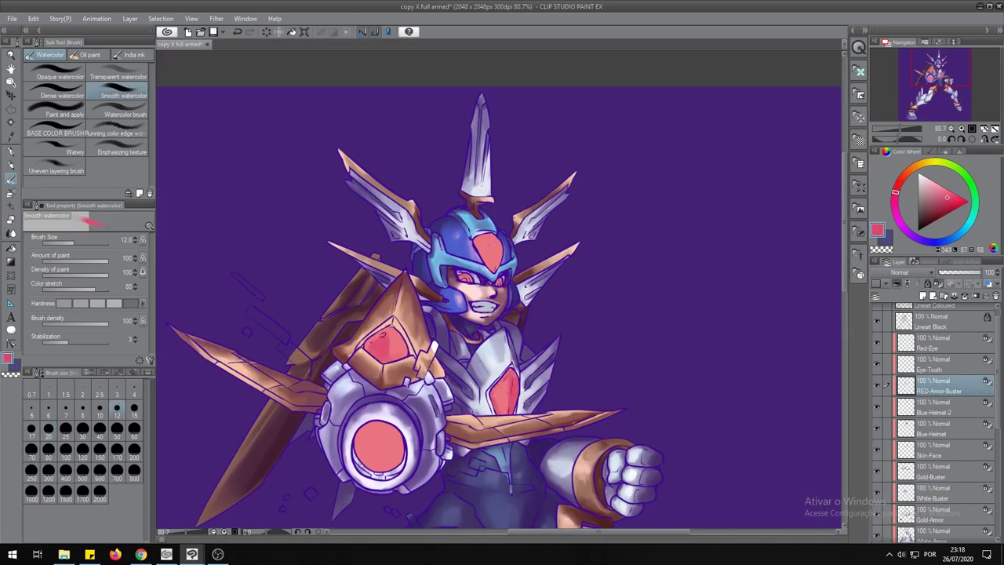
{"action": "left_click_drag", "start_coordinate": [369, 439], "coordinate": [385, 459]}
{"action": "key", "text": "b"}
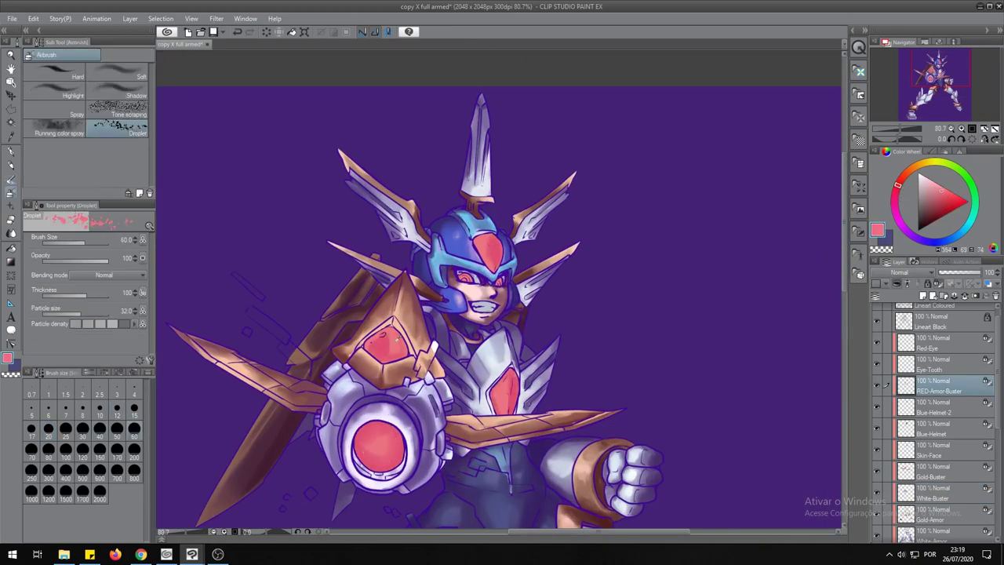
{"action": "key", "text": "b"}
{"action": "left_click", "coordinate": [54, 95]}
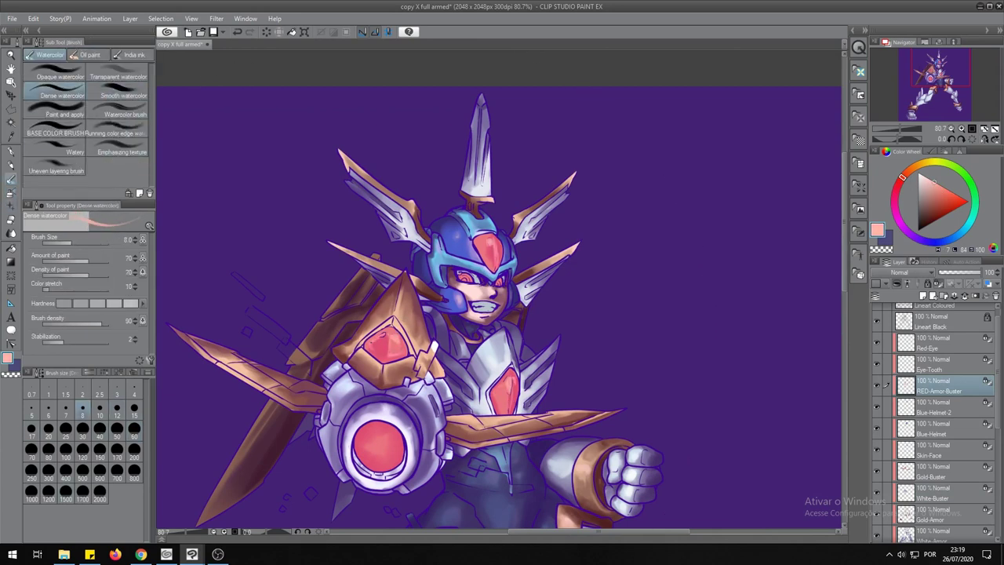
Paint darker red from the helmet gem into the shoulder gem with Smooth watercolor.
{"action": "left_click", "coordinate": [490, 242], "text": "alt"}
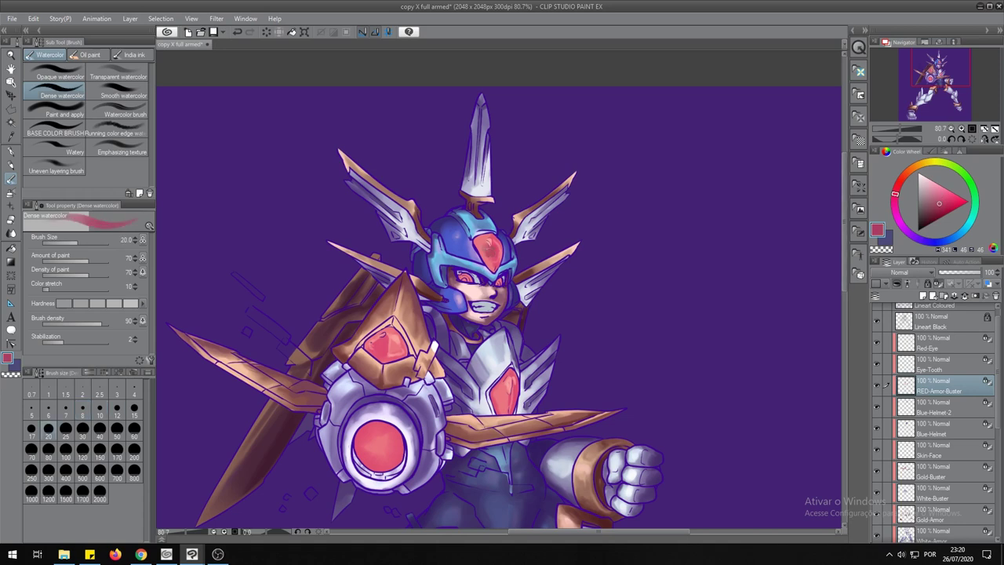
{"action": "left_click", "coordinate": [117, 95]}
{"action": "key", "text": "bracketright"}
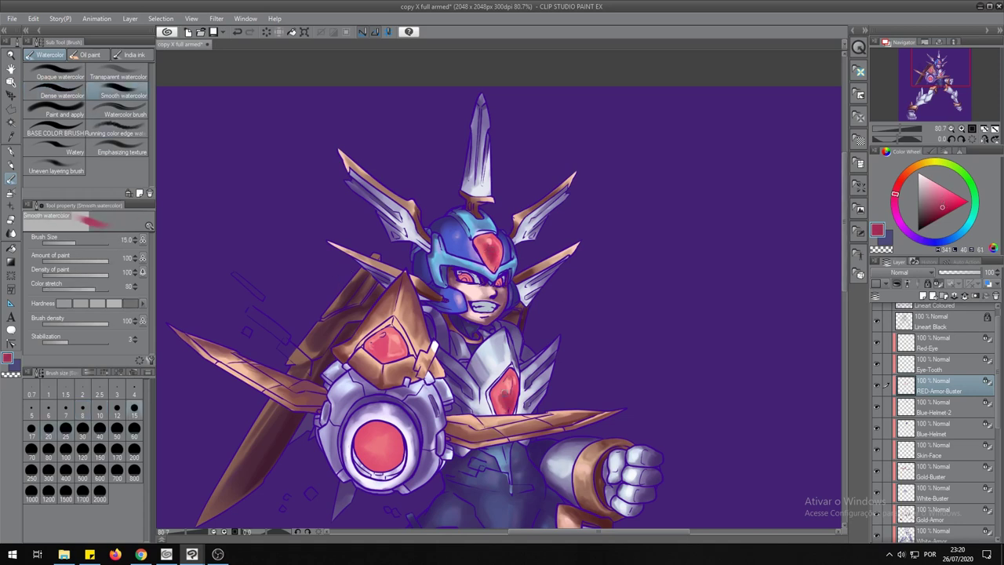
{"action": "left_click_drag", "start_coordinate": [377, 350], "coordinate": [392, 340]}
{"action": "left_click", "coordinate": [949, 211]}
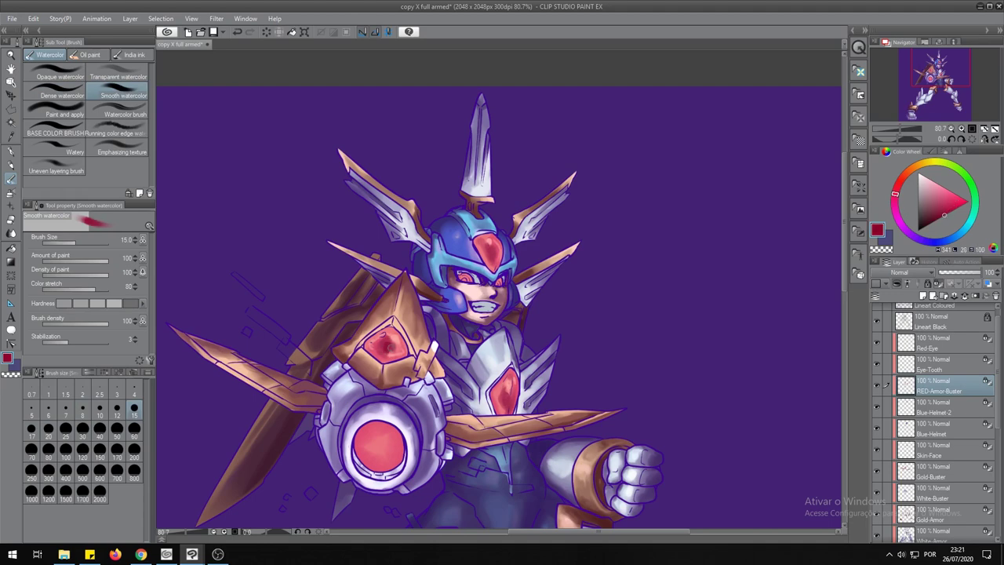
{"action": "key", "text": "bracketleft"}
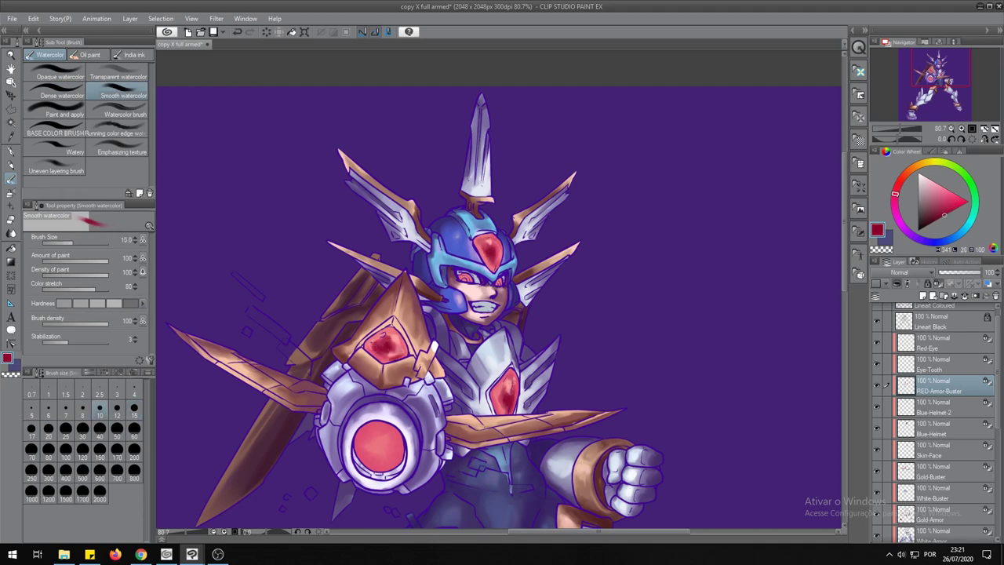
{"action": "key", "text": "bracketright"}
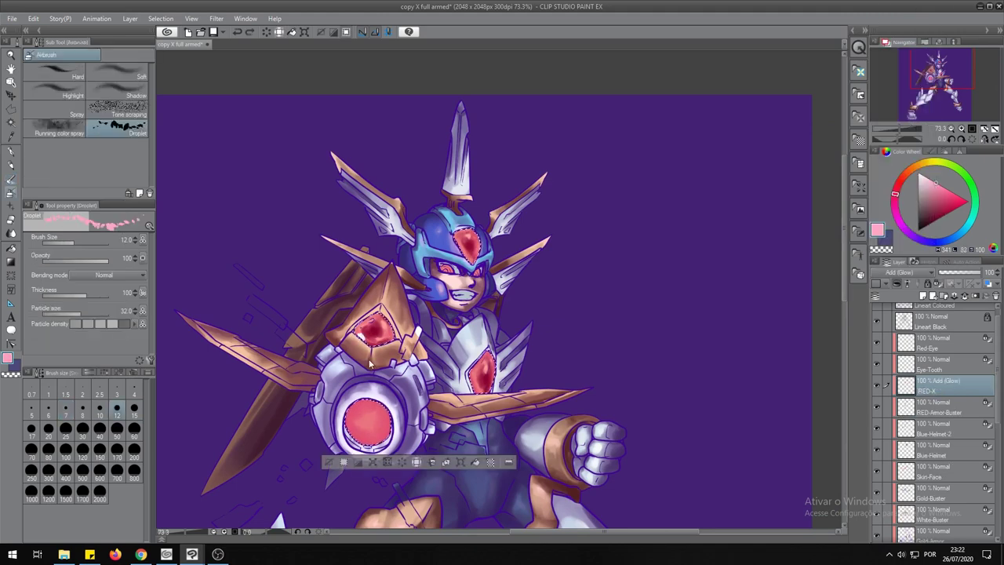
Resize the brush between 12 and 8 for the pink gem highlights.
{"action": "key", "text": "bracketright"}
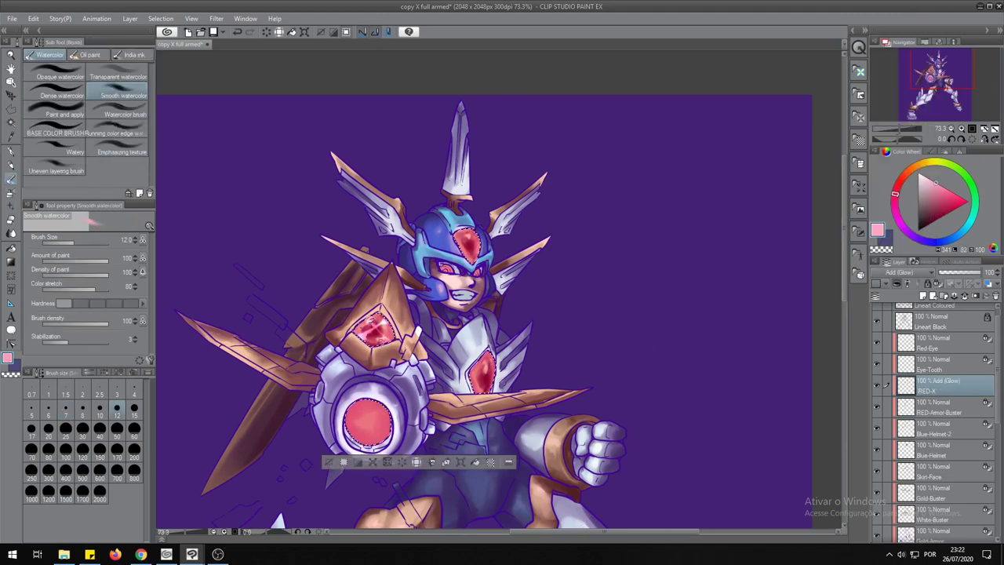
{"action": "key", "text": "bracketleft"}
{"action": "key", "text": "bracketleft"}
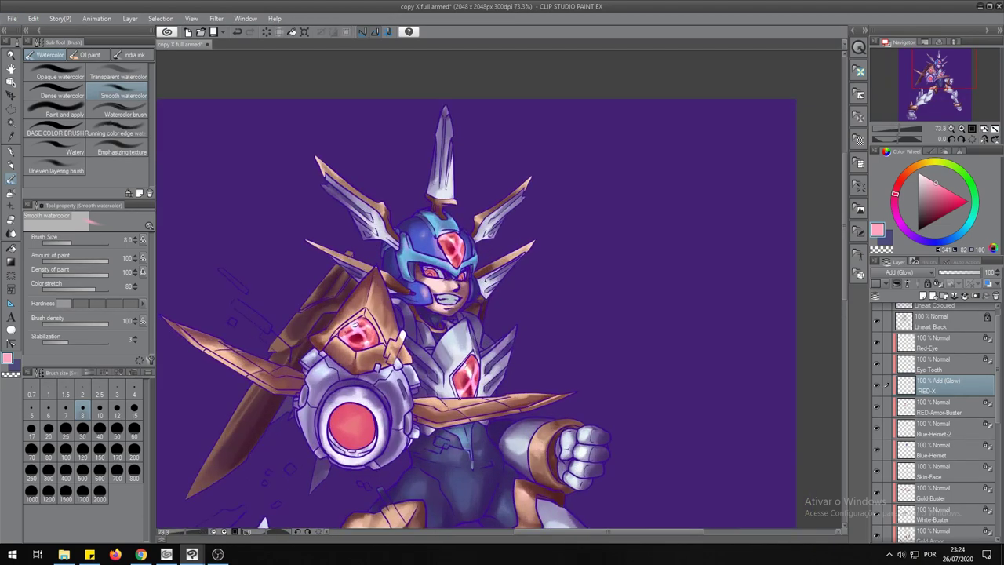
{"action": "key", "text": "b"}
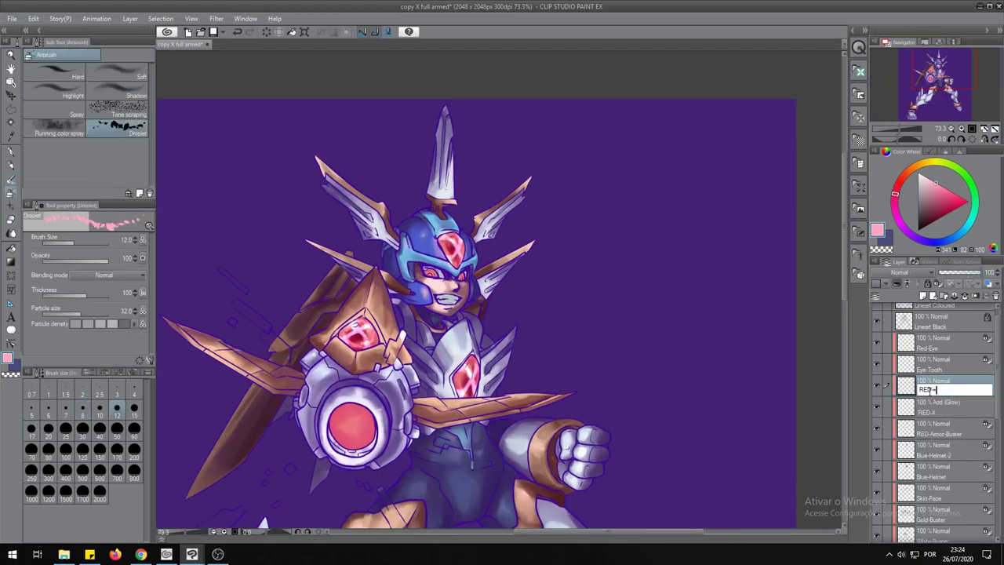
Paint a bright glow on the red gem with a size-15 Smooth watercolor brush.
{"action": "key", "text": "b"}
{"action": "key", "text": "bracketright"}
{"action": "key", "text": "bracketright"}
{"action": "key", "text": "bracketright"}
{"action": "left_click_drag", "start_coordinate": [345, 417], "coordinate": [357, 435]}
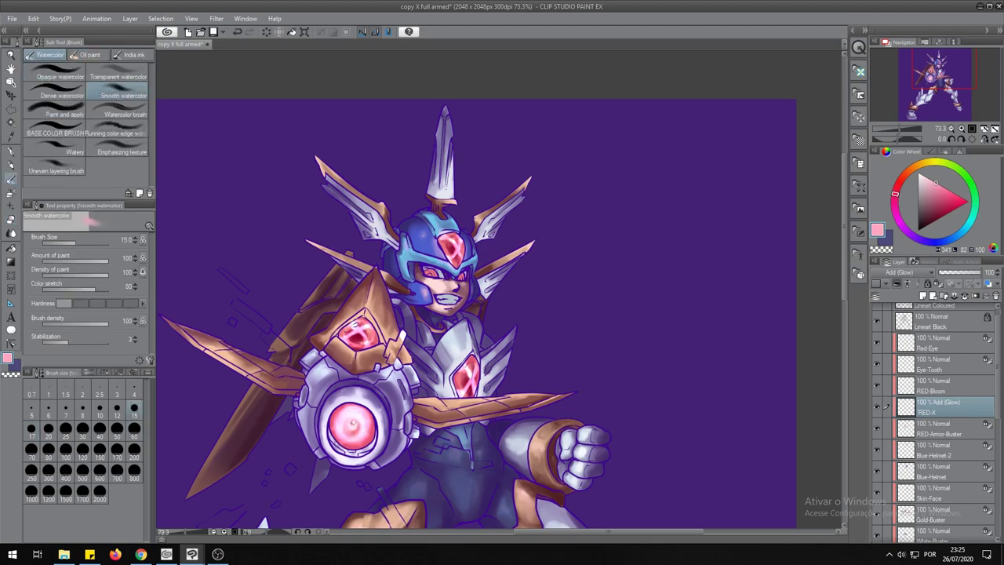
{"action": "key", "text": "bracketright"}
{"action": "key", "text": "bracketright"}
{"action": "key", "text": "bracketright"}
{"action": "key", "text": "ctrl+minus"}
On RED-Bloom, enlarge the buster and chest glows, keeping Vivid light after trying Pin light.
{"action": "left_click", "coordinate": [930, 390]}
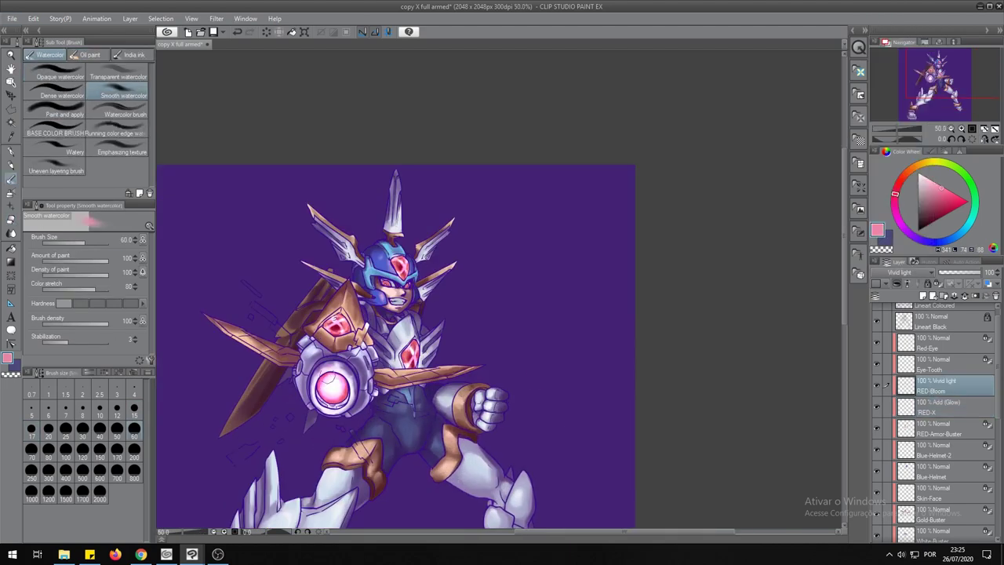
{"action": "left_click_drag", "start_coordinate": [322, 376], "coordinate": [345, 392]}
{"action": "left_click", "coordinate": [338, 325], "text": "alt"}
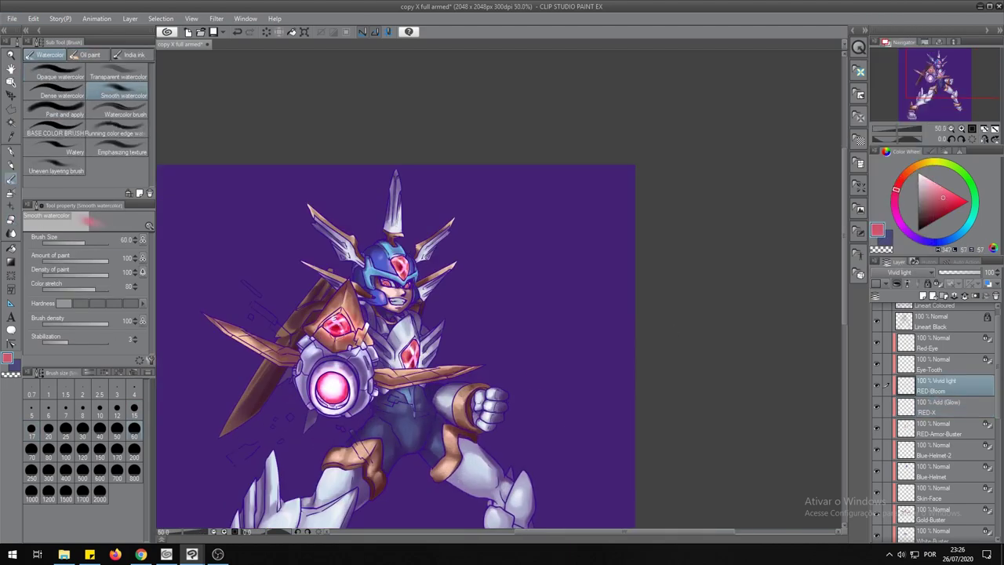
{"action": "mouse_move", "coordinate": [342, 321]}
{"action": "left_mouse_down"}
{"action": "mouse_move", "coordinate": [408, 357]}
{"action": "mouse_move", "coordinate": [337, 392]}
{"action": "left_mouse_up"}
{"action": "key", "text": "bracketleft"}
{"action": "key", "text": "bracketleft"}
{"action": "key", "text": "bracketleft"}
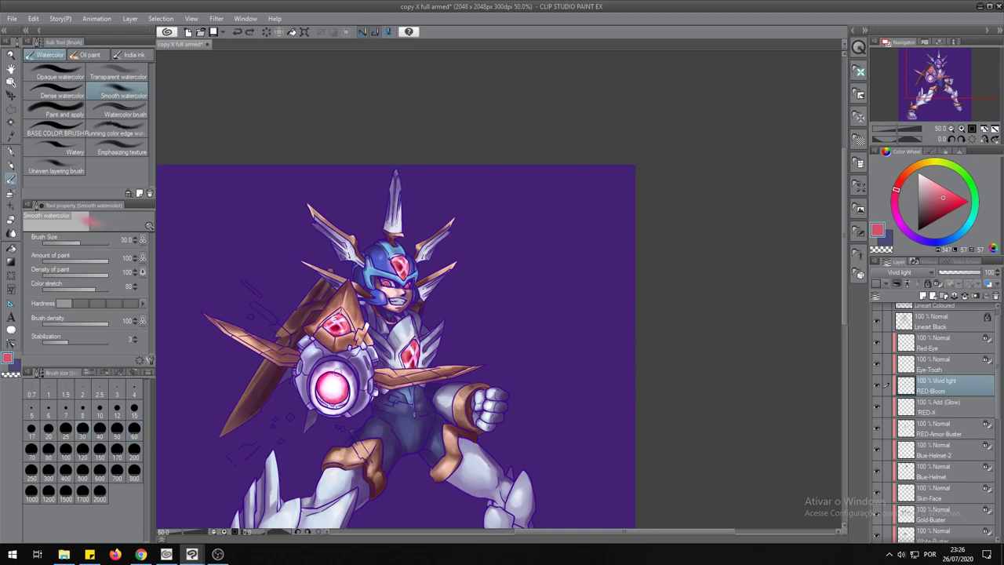
{"action": "key", "text": "shift+plus"}
{"action": "key", "text": "shift+plus"}
{"action": "key", "text": "shift+minus"}
{"action": "key", "text": "shift+minus"}
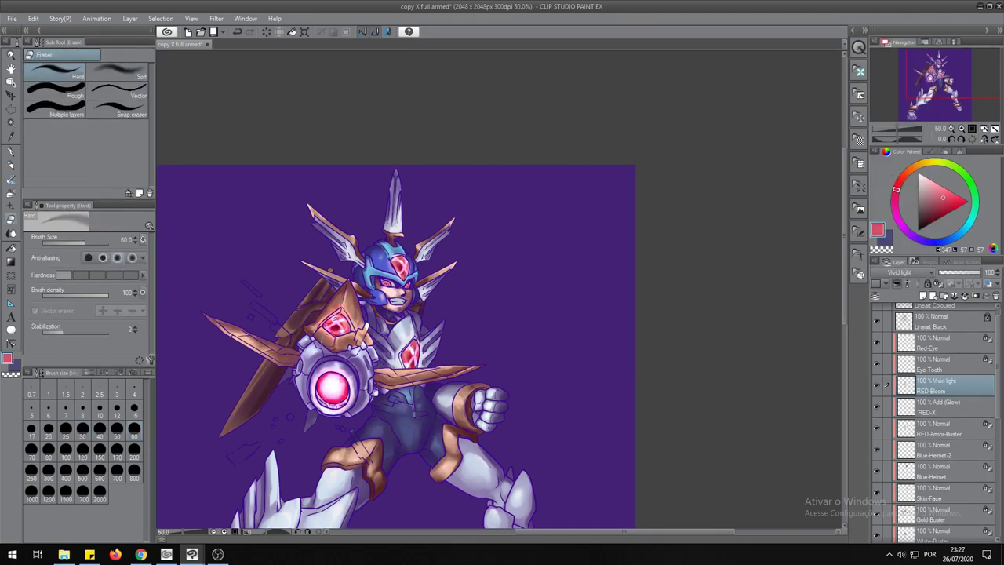
Brighten the shoulder glow with lighter pink and the buster glow with deeper pink.
{"action": "left_click", "coordinate": [944, 174]}
{"action": "left_click_drag", "start_coordinate": [324, 314], "coordinate": [357, 338]}
{"action": "left_click", "coordinate": [333, 382], "text": "alt"}
{"action": "left_click_drag", "start_coordinate": [319, 374], "coordinate": [345, 411]}
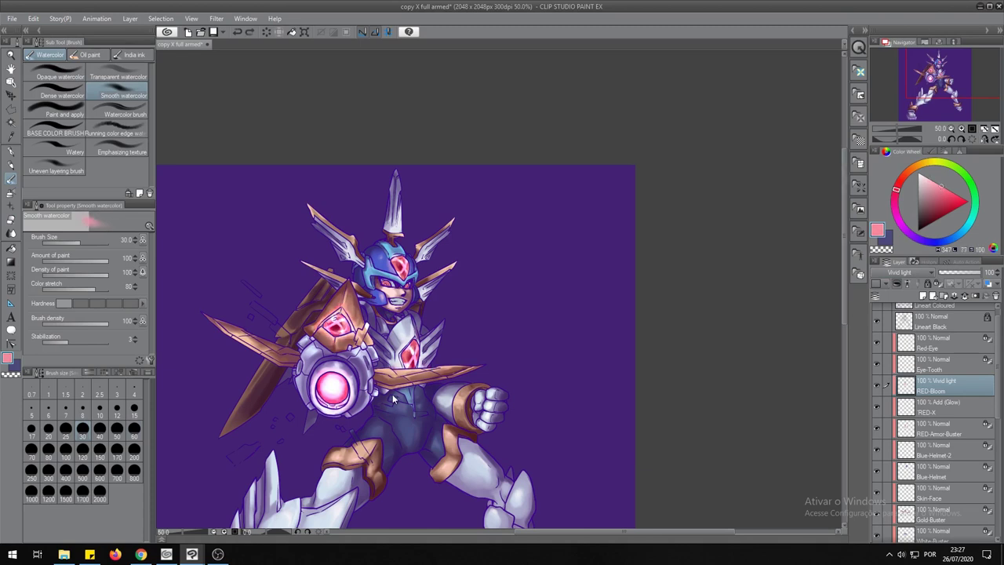
Try Glow dodge and Hard light on the bloom layer, painting red and pink at brush size 30.
{"action": "left_click", "coordinate": [909, 272]}
{"action": "left_click", "coordinate": [902, 109]}
{"action": "left_click", "coordinate": [946, 188]}
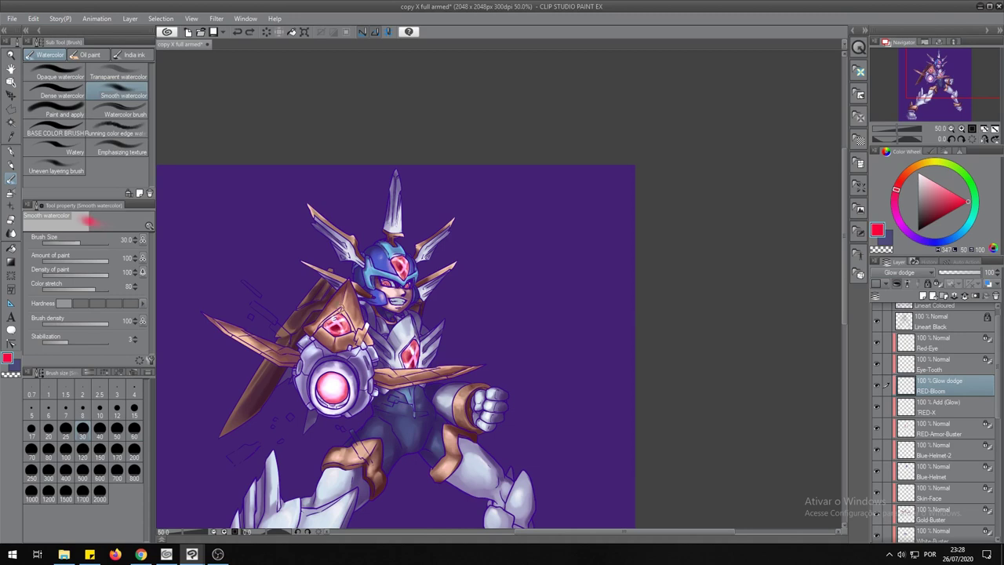
{"action": "left_click", "coordinate": [65, 114]}
{"action": "left_click", "coordinate": [910, 272]}
{"action": "left_click", "coordinate": [885, 152]}
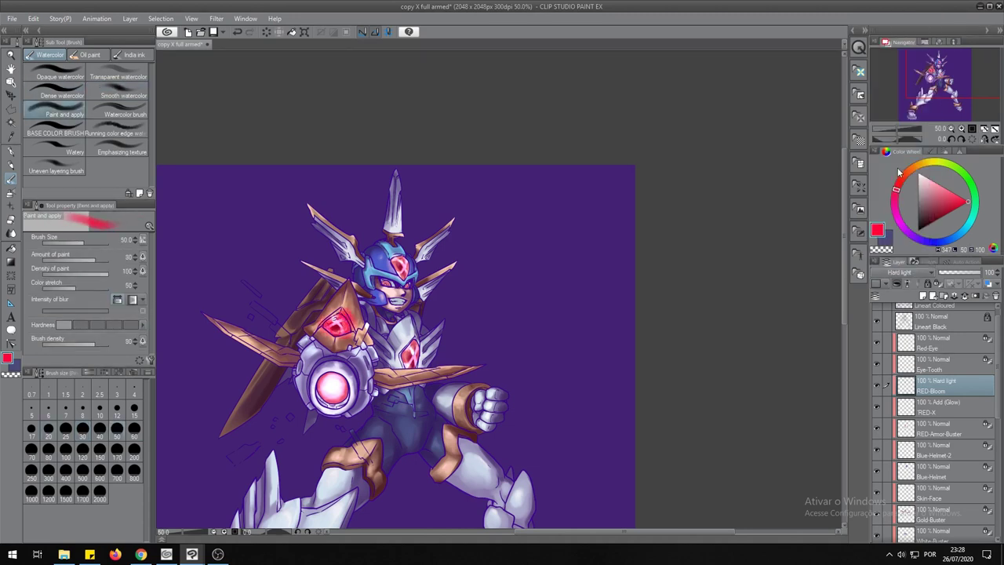
{"action": "left_click", "coordinate": [337, 321], "text": "alt"}
{"action": "left_click", "coordinate": [353, 328], "text": "alt"}
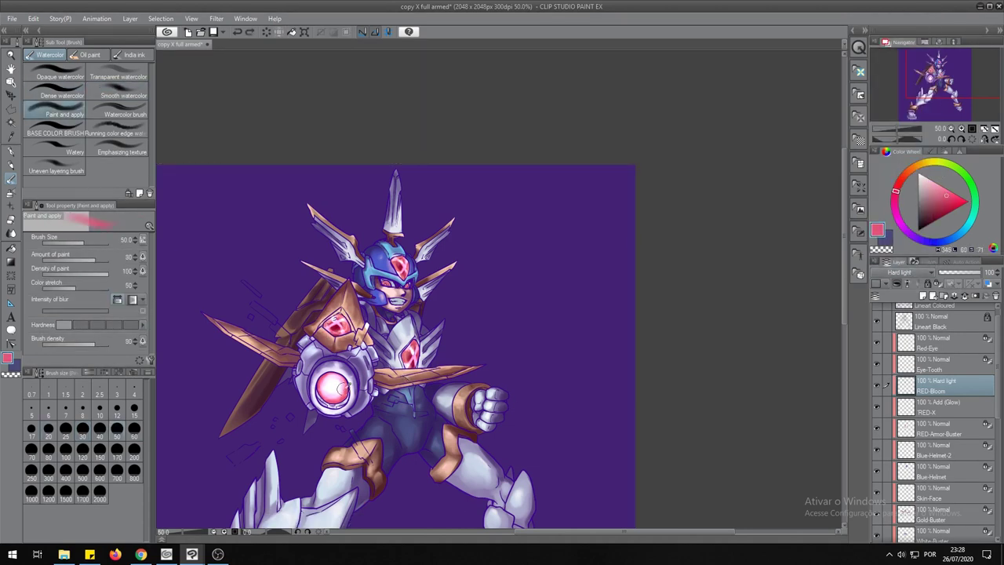
{"action": "key", "text": "bracketleft"}
{"action": "key", "text": "bracketleft"}
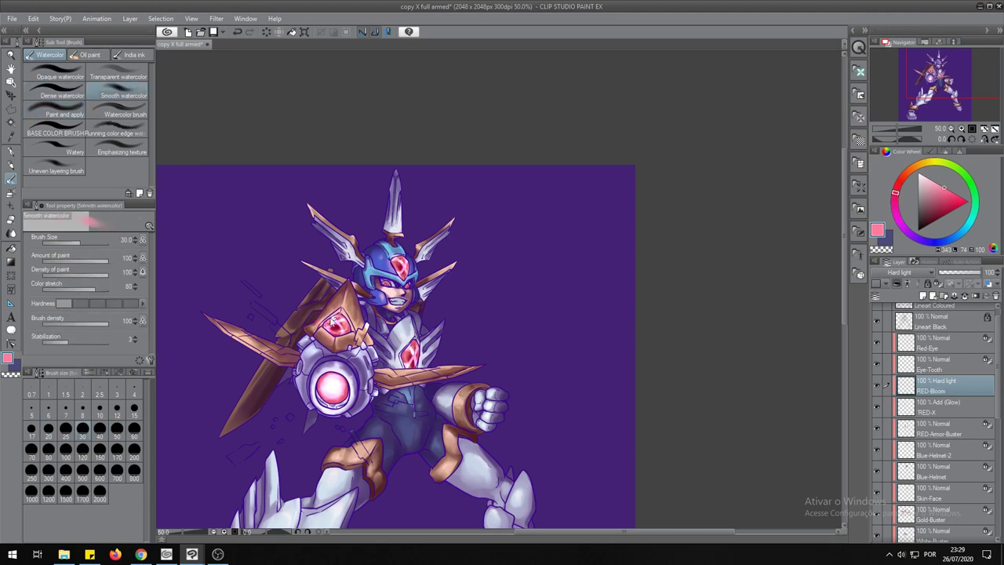
Cycle RED-Bloom's blending through Add, Linear light and Overlay, settling on Soft light.
{"action": "left_click", "coordinate": [902, 273]}
{"action": "left_click", "coordinate": [902, 123]}
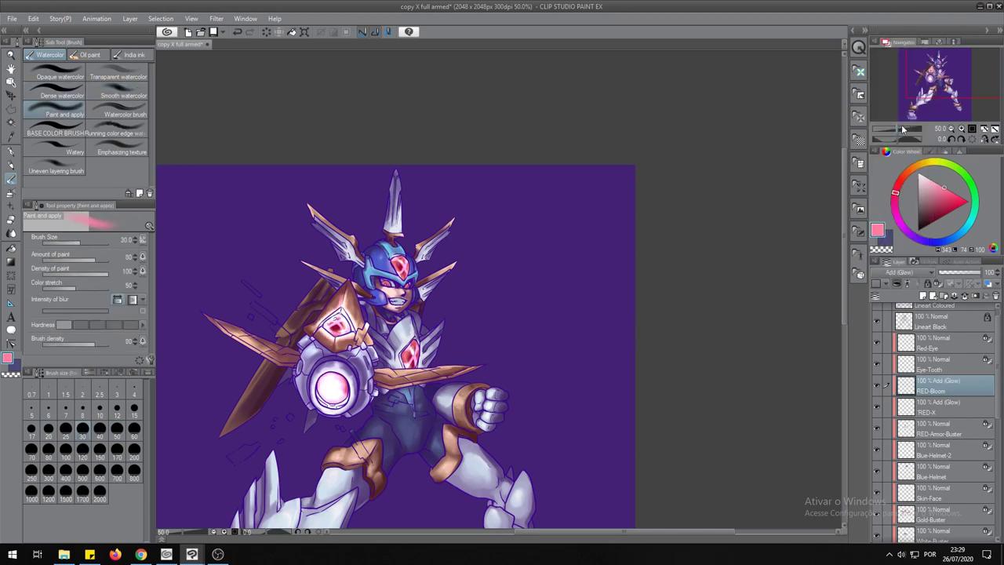
{"action": "left_click", "coordinate": [902, 272]}
{"action": "left_click", "coordinate": [879, 113]}
{"action": "left_click", "coordinate": [902, 272]}
{"action": "left_click", "coordinate": [901, 124]}
{"action": "left_click", "coordinate": [902, 272]}
{"action": "left_click", "coordinate": [884, 172]}
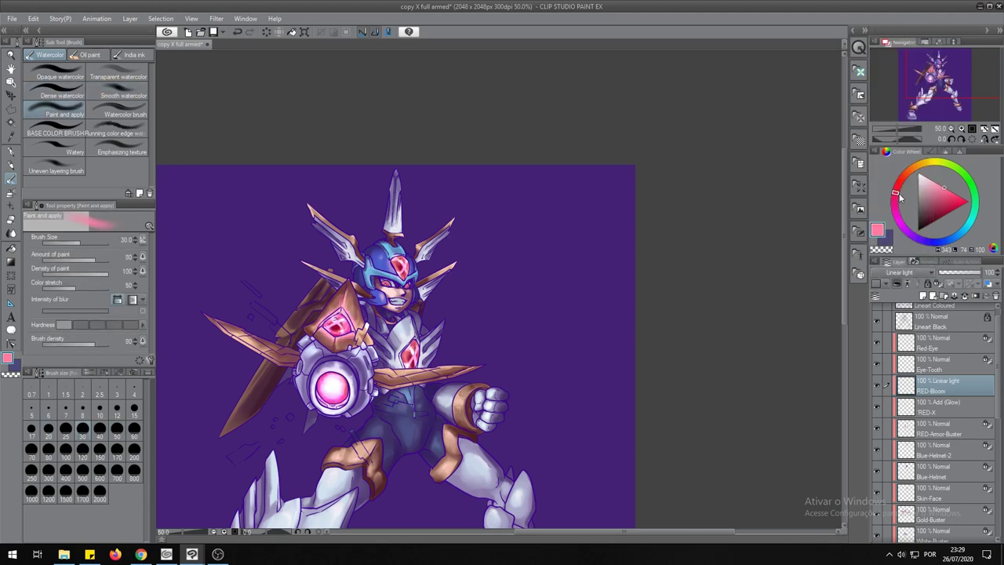
{"action": "left_click", "coordinate": [902, 272]}
{"action": "left_click", "coordinate": [884, 172]}
{"action": "left_click", "coordinate": [902, 272]}
{"action": "left_click", "coordinate": [882, 132]}
{"action": "left_click", "coordinate": [902, 272]}
{"action": "left_click", "coordinate": [882, 143]}
{"action": "left_click", "coordinate": [899, 180]}
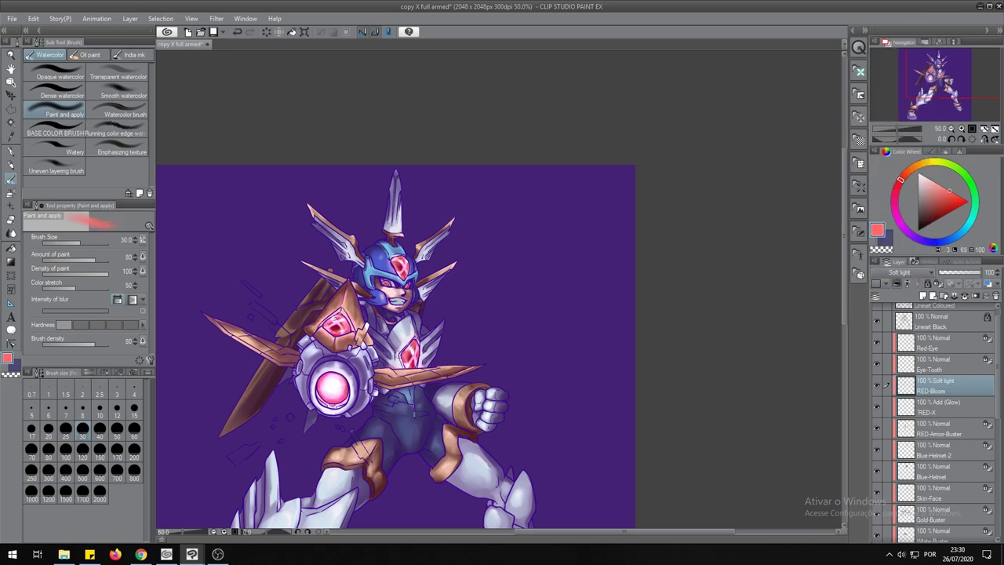
Move RED-Bloom to the top of the layer stack, above the lineart.
{"action": "scroll", "coordinate": [955, 403], "scroll_direction": "up", "scroll_amount": 1}
{"action": "left_click_drag", "start_coordinate": [955, 403], "coordinate": [942, 312]}
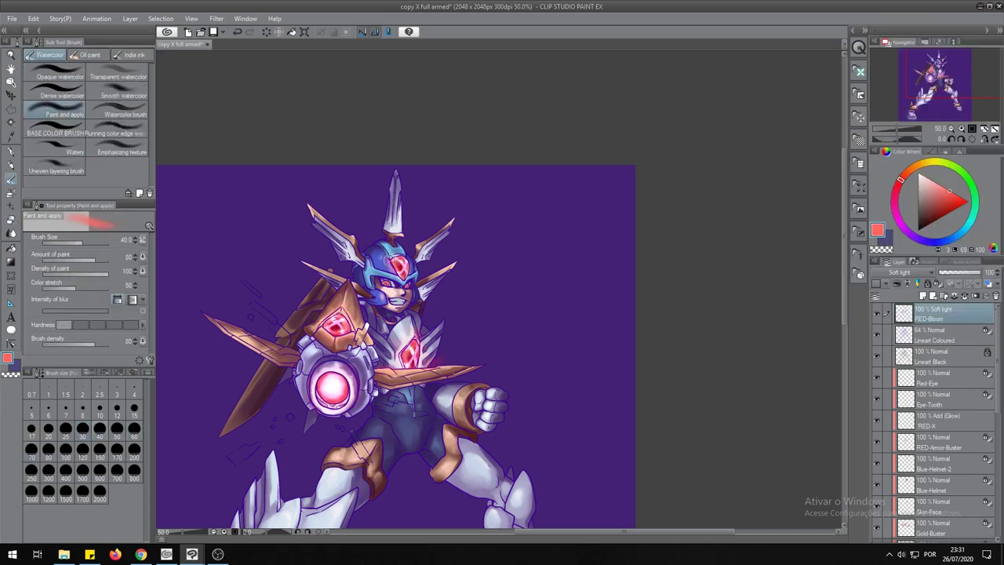
{"action": "key", "text": "e"}
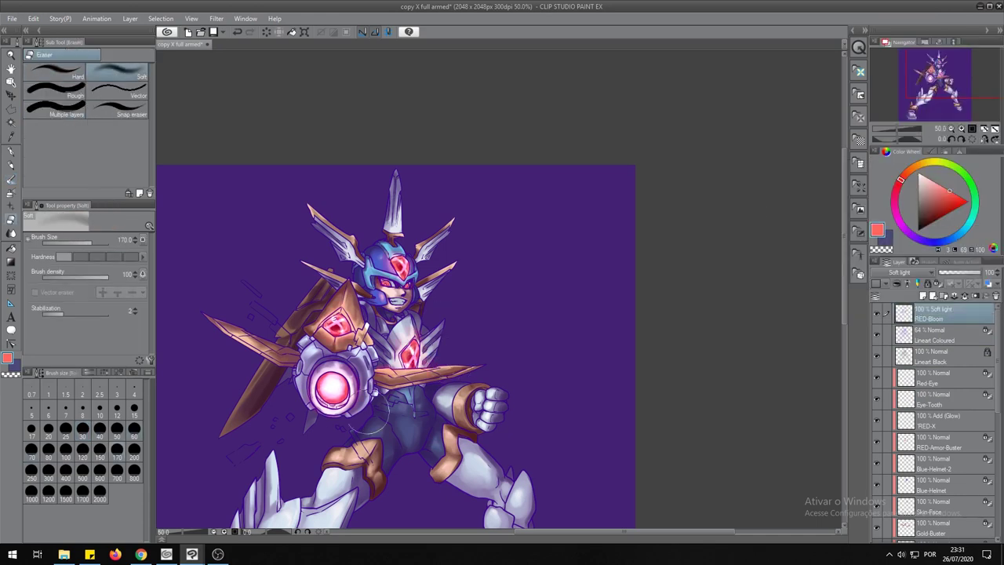
{"action": "scroll", "coordinate": [396, 349], "scroll_direction": "down", "scroll_amount": 3}
{"action": "scroll", "coordinate": [357, 372], "scroll_direction": "up", "scroll_amount": 1}
Name the new layer RED-Bloom-Less and set its blending to Add (Glow).
{"action": "double_click", "coordinate": [938, 423]}
{"action": "type", "text": "RED-Bloo"}
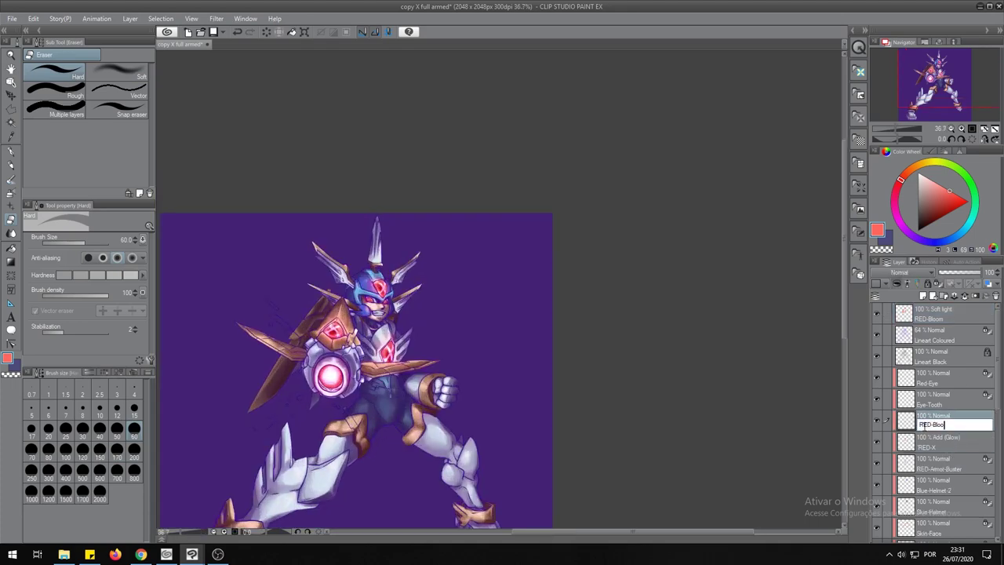
{"action": "key", "text": "Return"}
{"action": "left_click", "coordinate": [911, 273]}
{"action": "left_click", "coordinate": [885, 123]}
{"action": "key", "text": "b"}
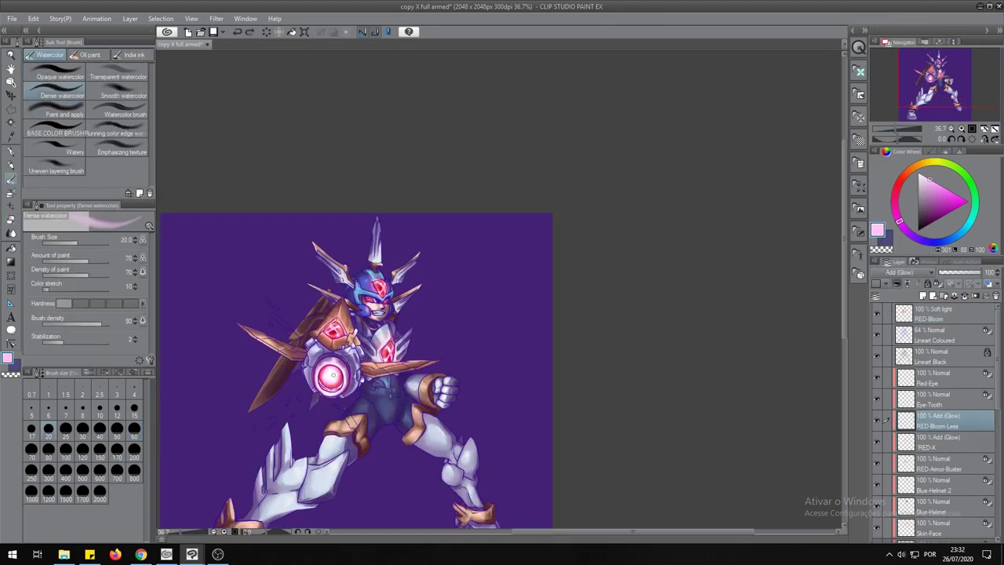
Place RED-Bloom-Less just below RED-Bloom and lower its opacity to 63%.
{"action": "left_click_drag", "start_coordinate": [937, 421], "coordinate": [937, 335]}
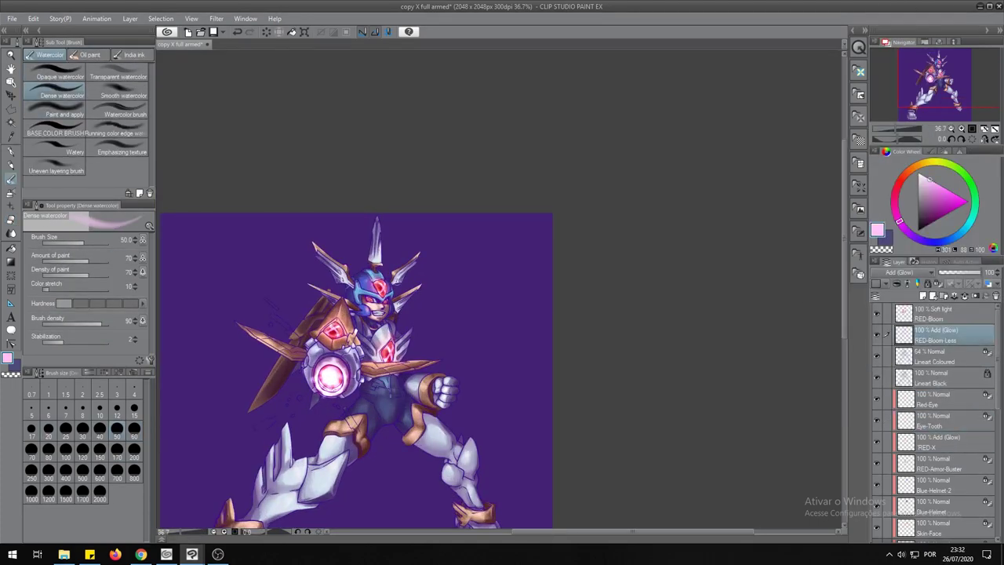
{"action": "key", "text": "e"}
{"action": "key", "text": "b"}
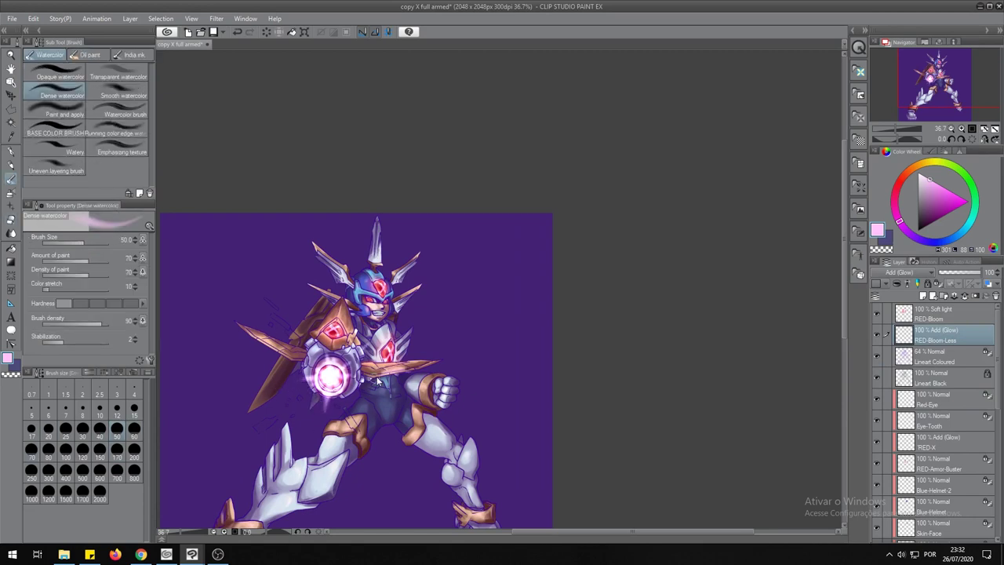
{"action": "left_click_drag", "start_coordinate": [984, 272], "coordinate": [964, 272]}
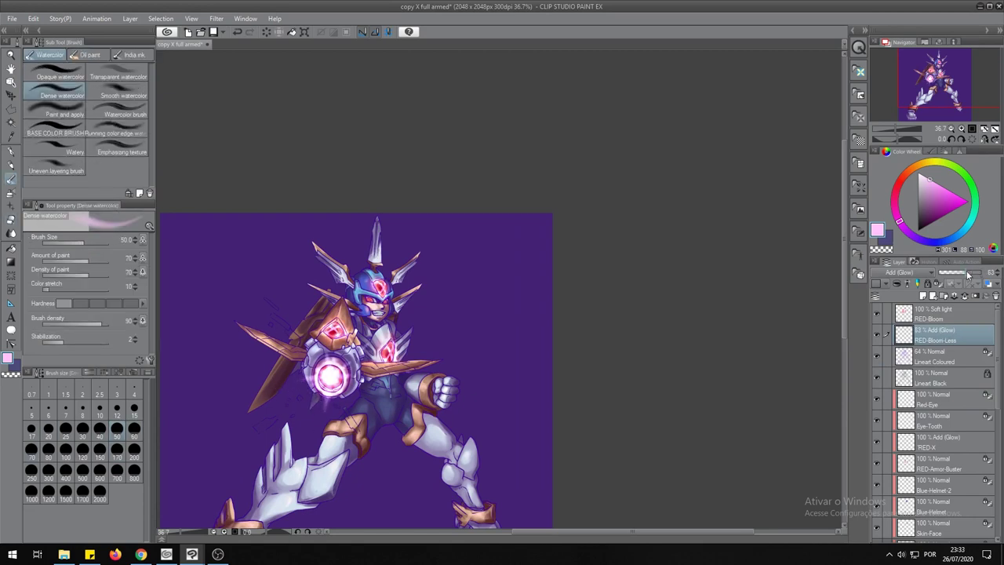
{"action": "scroll", "coordinate": [526, 314], "scroll_direction": "down", "scroll_amount": 2}
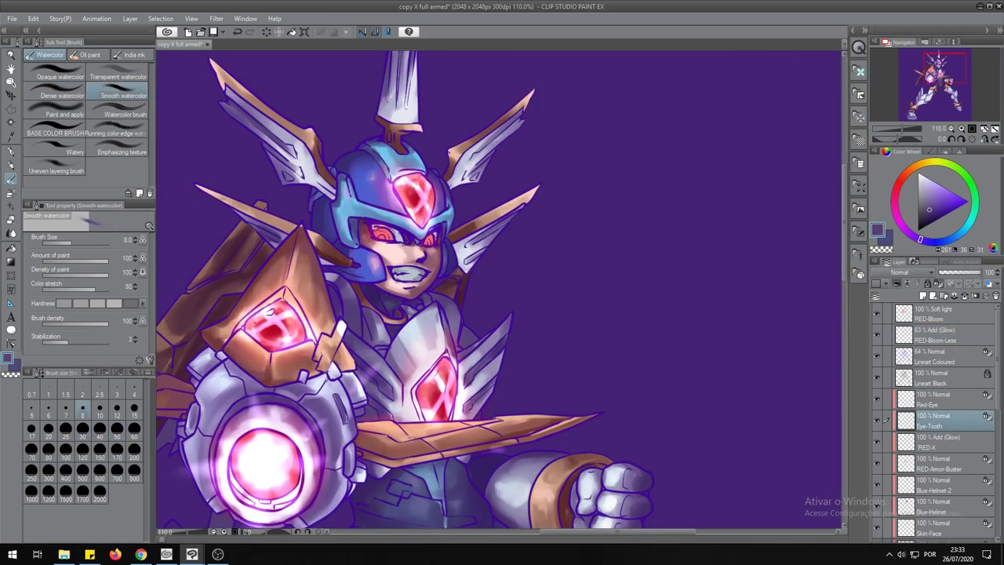
Deepen the Red-Eye layer with crimson and a darker red sampled from the artwork.
{"action": "left_click", "coordinate": [412, 274], "text": "alt"}
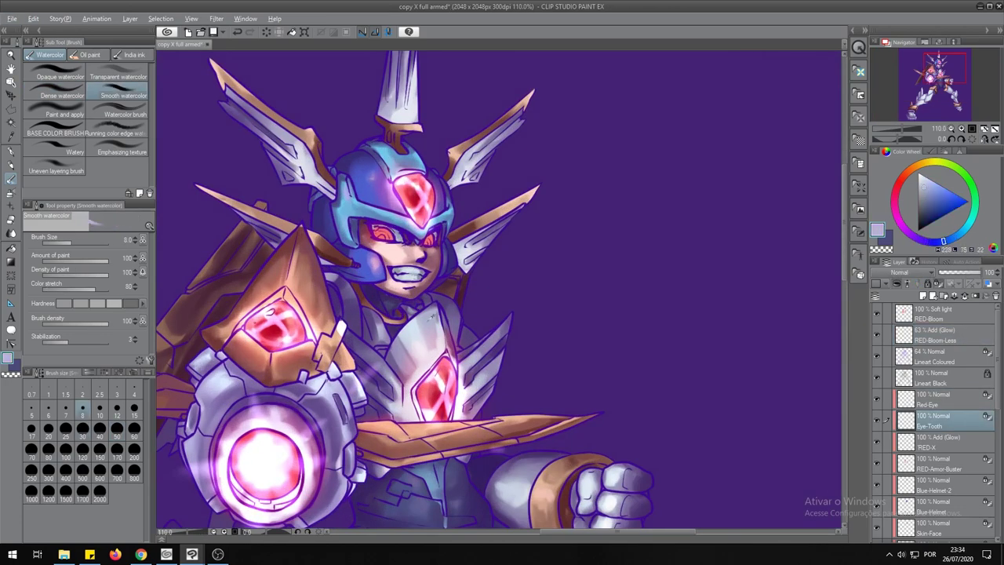
{"action": "left_click", "coordinate": [368, 229], "text": "alt"}
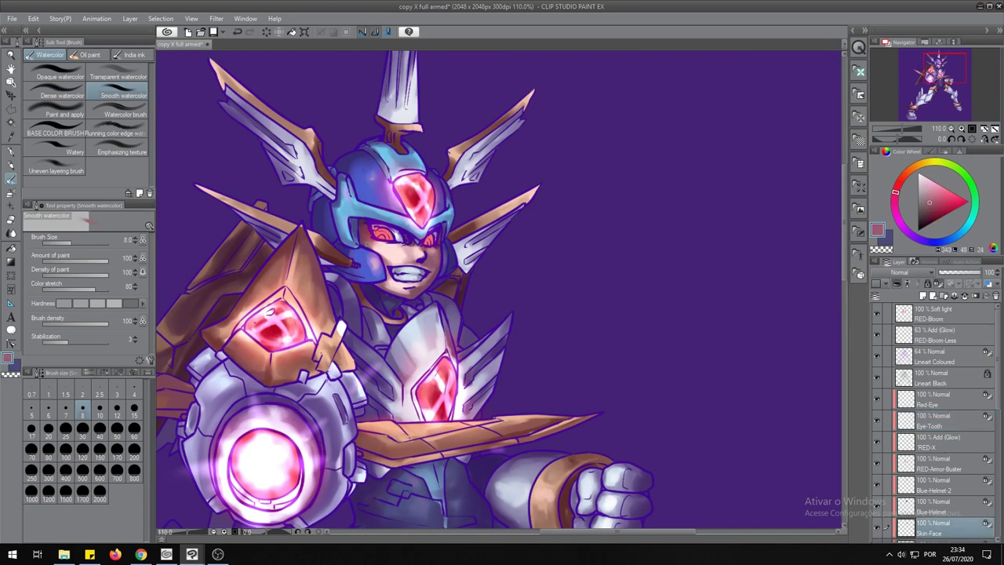
{"action": "left_click", "coordinate": [948, 429]}
{"action": "left_click", "coordinate": [419, 190], "text": "alt"}
{"action": "left_click", "coordinate": [419, 190], "text": "ctrl+shift"}
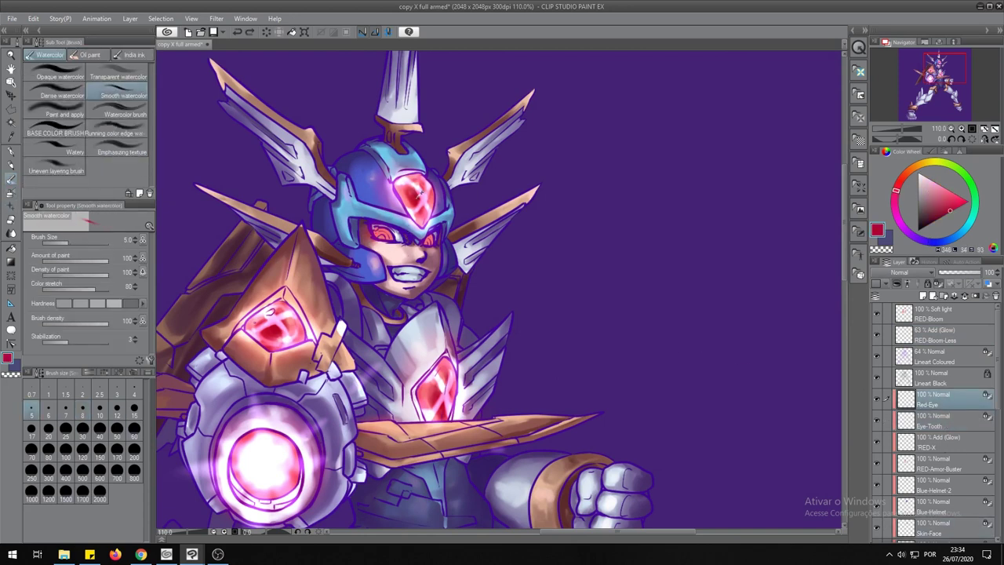
{"action": "left_click", "coordinate": [389, 239], "text": "alt"}
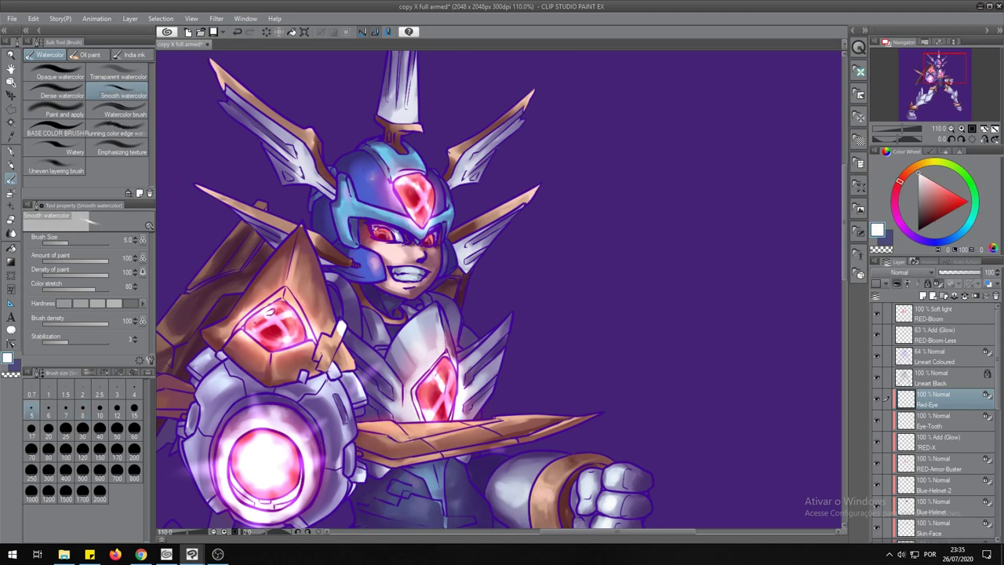
{"action": "left_click", "coordinate": [937, 314]}
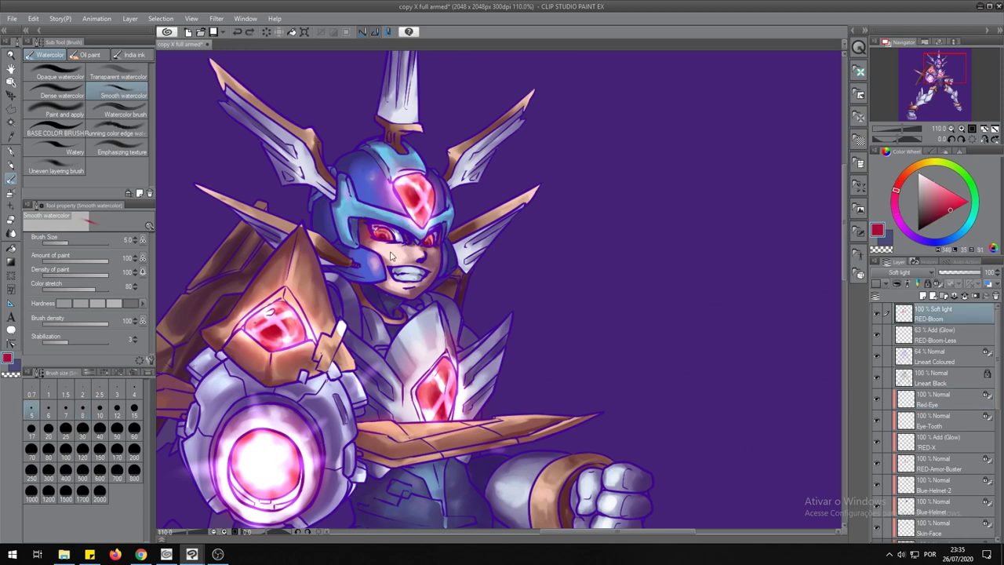
{"action": "left_click", "coordinate": [437, 223], "text": "ctrl+shift"}
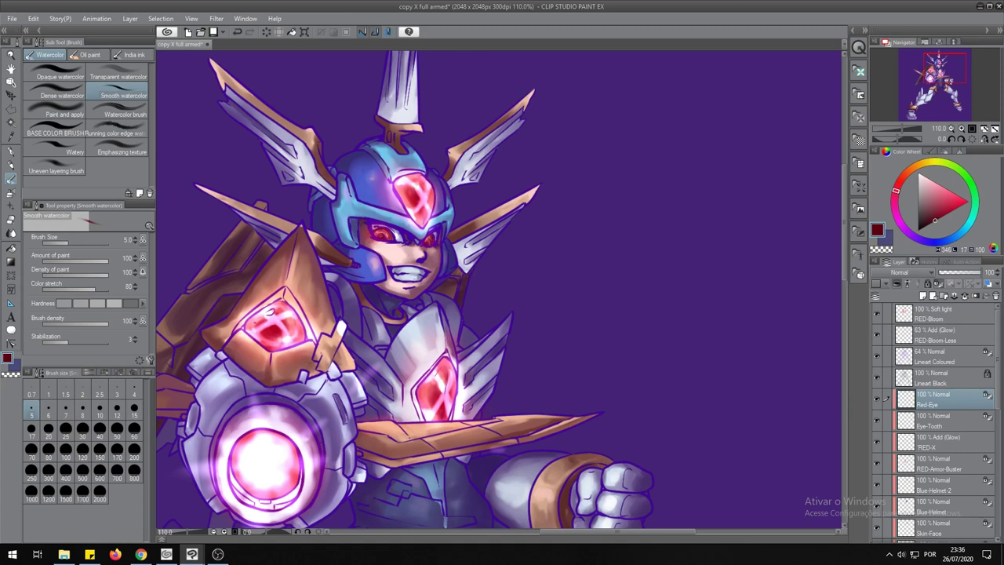
{"action": "left_click", "coordinate": [381, 230], "text": "ctrl+shift"}
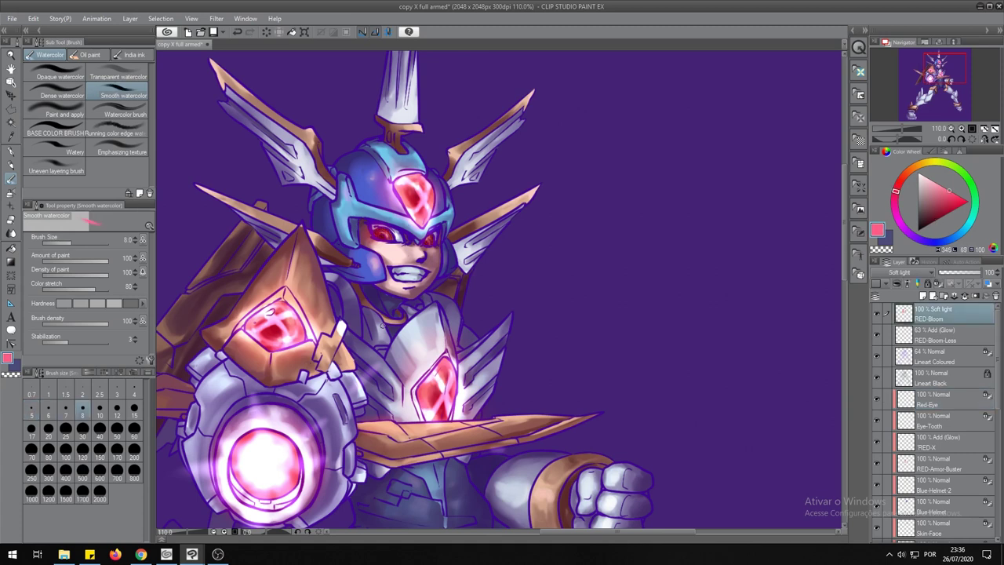
{"action": "scroll", "coordinate": [941, 333], "scroll_direction": "up", "scroll_amount": 1}
Add the Eye Touch layer and paint pink touches on the helmet gem, undoing a stroke.
{"action": "left_click", "coordinate": [931, 323]}
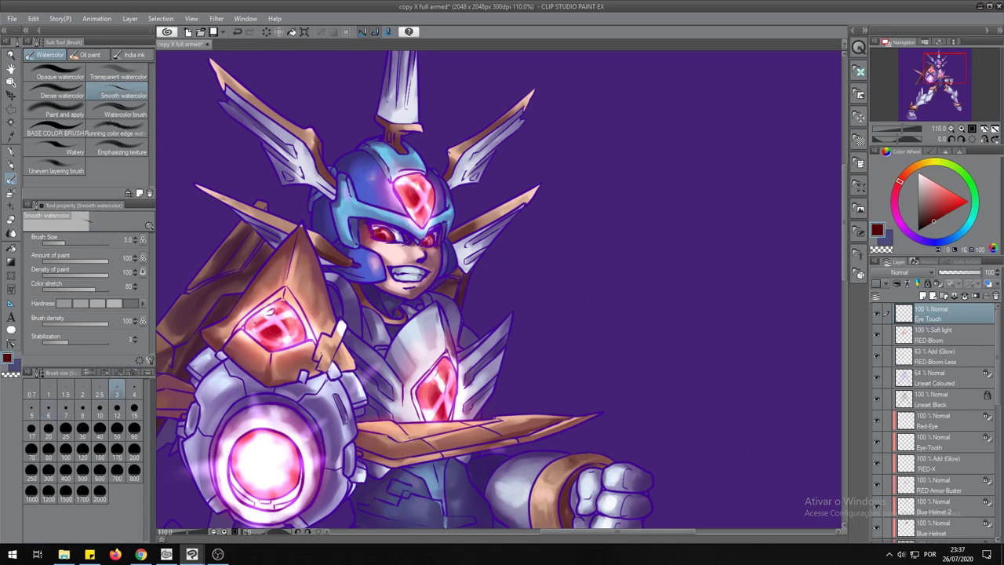
{"action": "scroll", "coordinate": [429, 206], "scroll_direction": "down", "scroll_amount": 2}
{"action": "scroll", "coordinate": [429, 206], "scroll_direction": "up", "scroll_amount": 4}
{"action": "left_click", "coordinate": [429, 205], "text": "alt"}
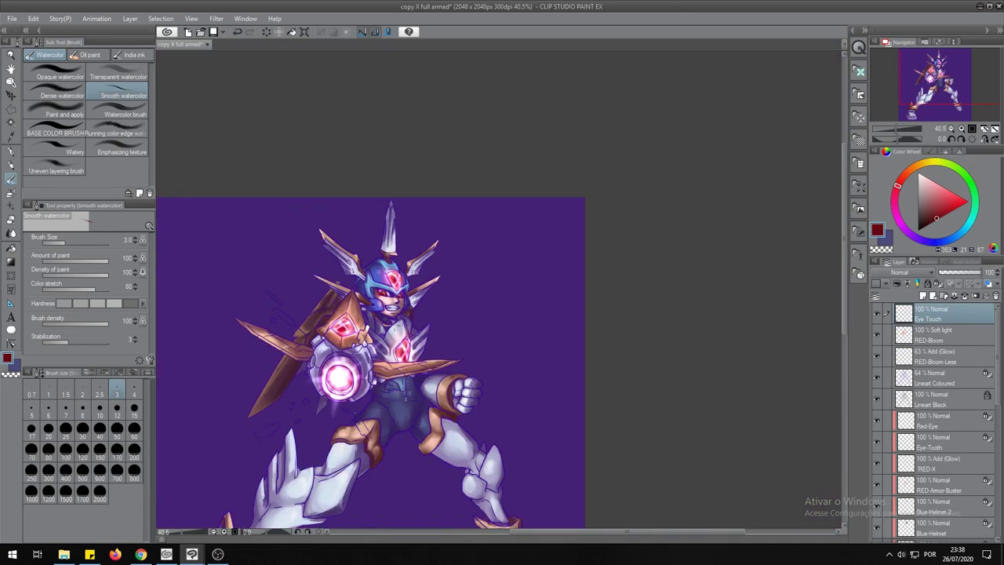
{"action": "key", "text": "ctrl+z"}
{"action": "key", "text": "b"}
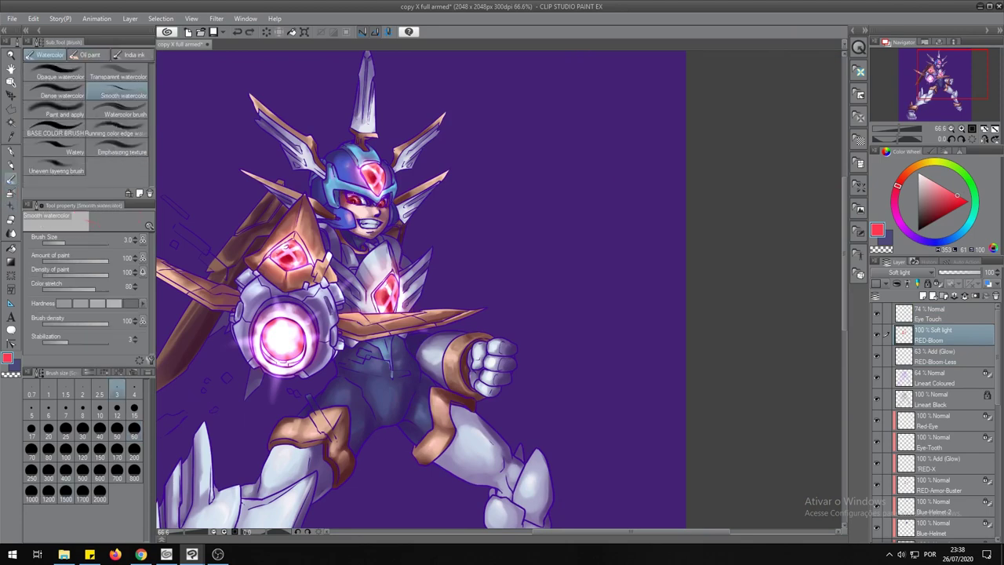
{"action": "key", "text": "e"}
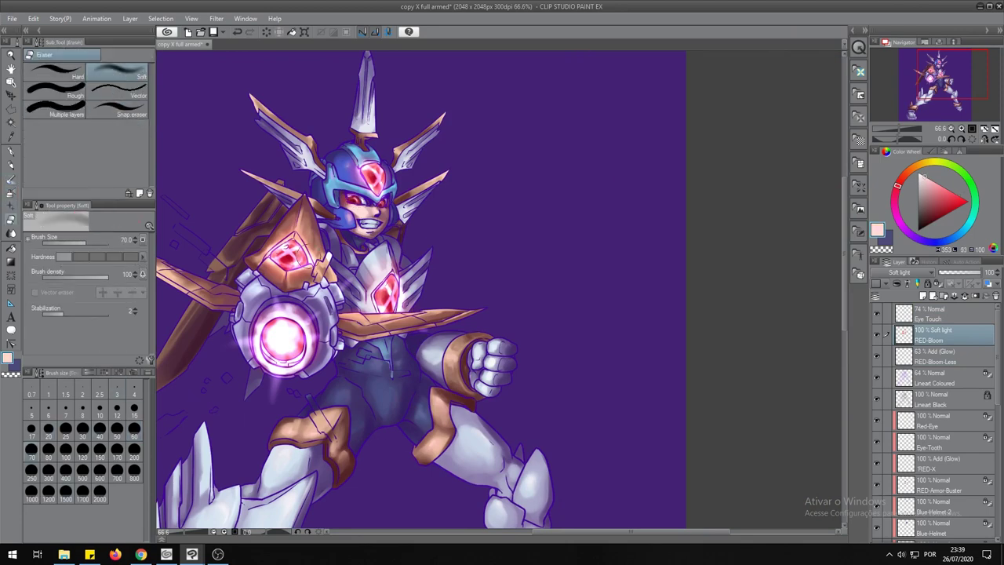
Move the Eye Touch layer down to sit just above Red-Eye.
{"action": "key", "text": "alt+bracketright"}
{"action": "scroll", "coordinate": [560, 253], "scroll_direction": "down", "scroll_amount": 2}
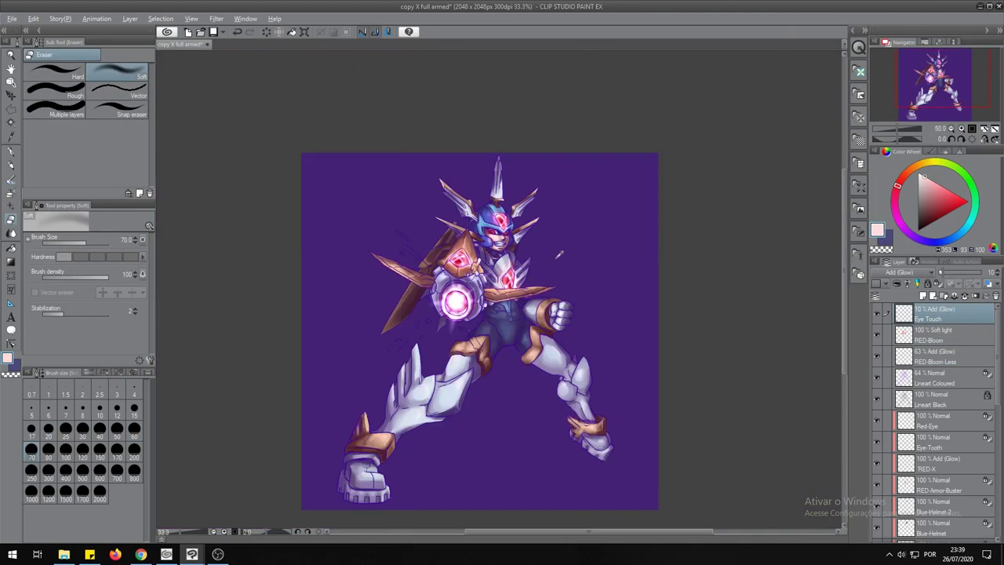
{"action": "scroll", "coordinate": [502, 243], "scroll_direction": "up", "scroll_amount": 3}
{"action": "scroll", "coordinate": [502, 243], "scroll_direction": "down", "scroll_amount": 2}
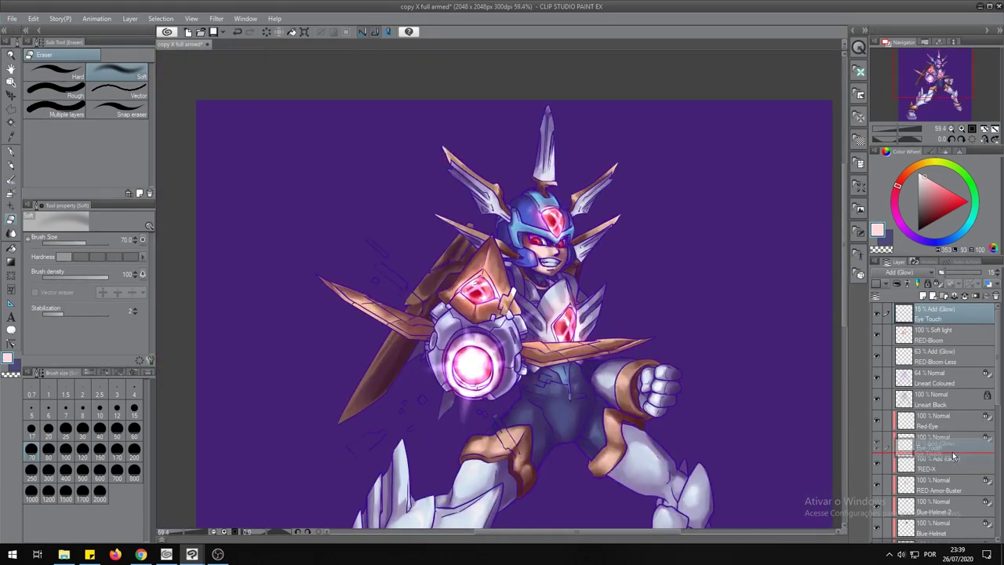
{"action": "left_click_drag", "start_coordinate": [933, 314], "coordinate": [912, 429]}
{"action": "scroll", "coordinate": [606, 330], "scroll_direction": "up", "scroll_amount": 1}
{"action": "scroll", "coordinate": [606, 329], "scroll_direction": "down", "scroll_amount": 3}
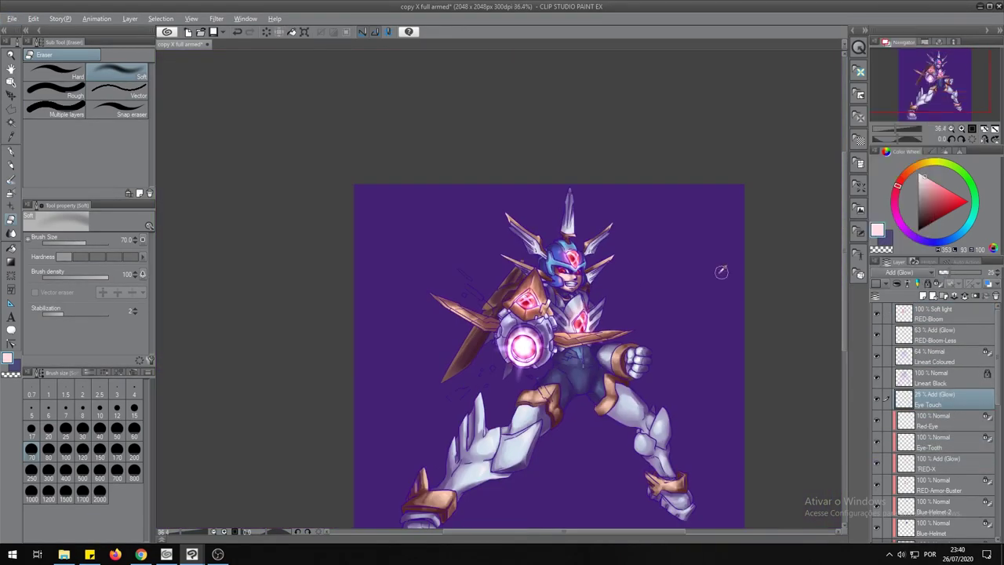
{"action": "scroll", "coordinate": [587, 271], "scroll_direction": "up", "scroll_amount": 5}
Touch up RED-Bloom with a size-5 watercolor brush, then zoom out to the upper body.
{"action": "key", "text": "b"}
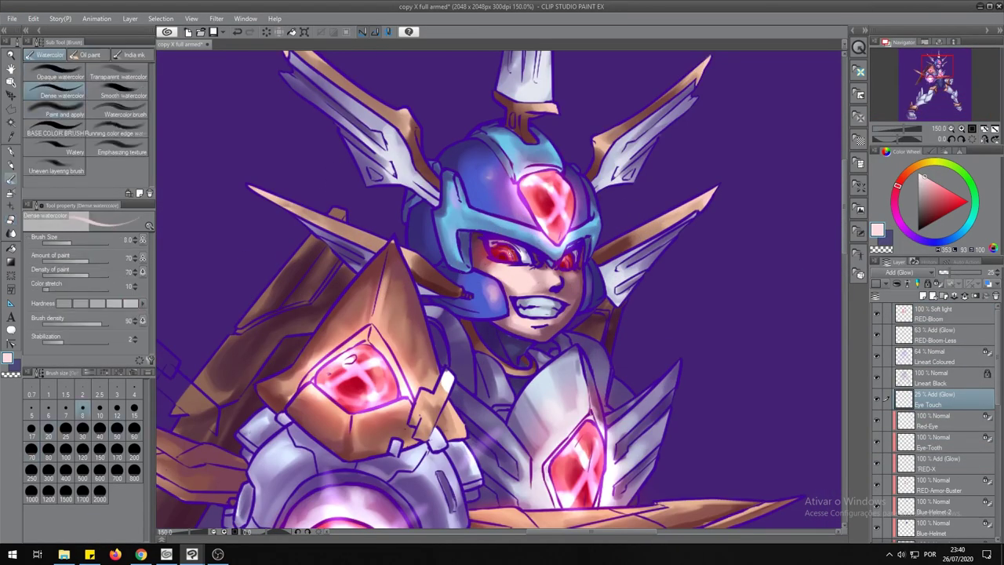
{"action": "left_click", "coordinate": [509, 251], "text": "ctrl+shift"}
{"action": "key", "text": "bracketleft"}
{"action": "key", "text": "bracketleft"}
{"action": "key", "text": "bracketleft"}
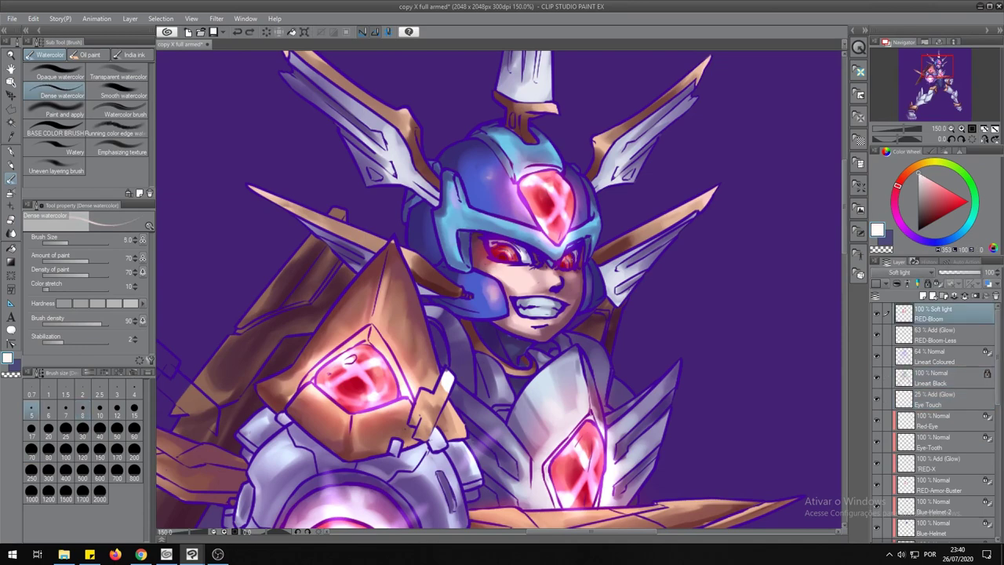
{"action": "key", "text": "ctrl+z"}
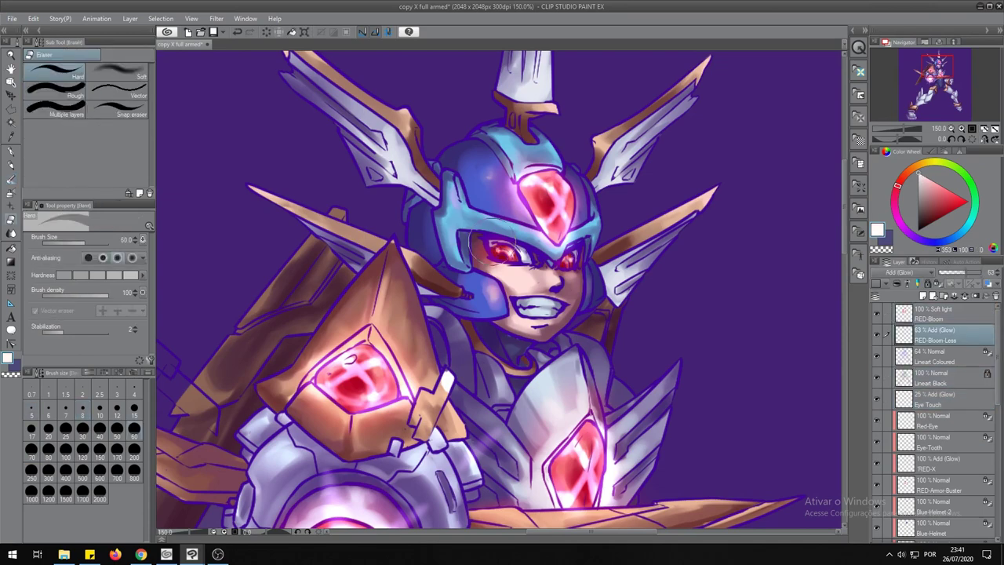
{"action": "key", "text": "ctrl+minus"}
{"action": "key", "text": "ctrl+minus"}
{"action": "key", "text": "ctrl+minus"}
Duplicate RED-Bloom-Less as RED-Bloom-Eye, outline a polygonal selection around the face, and save.
{"action": "scroll", "coordinate": [565, 284], "scroll_direction": "up", "scroll_amount": 5}
{"action": "right_click", "coordinate": [941, 335]}
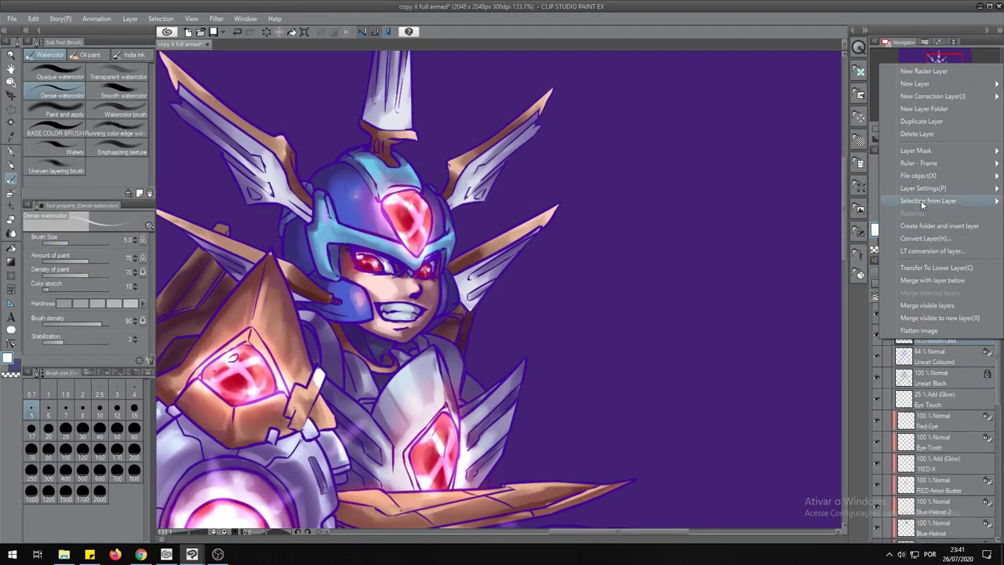
{"action": "left_click", "coordinate": [933, 133]}
{"action": "key", "text": "m"}
{"action": "left_click", "coordinate": [334, 210]}
{"action": "left_click", "coordinate": [471, 251]}
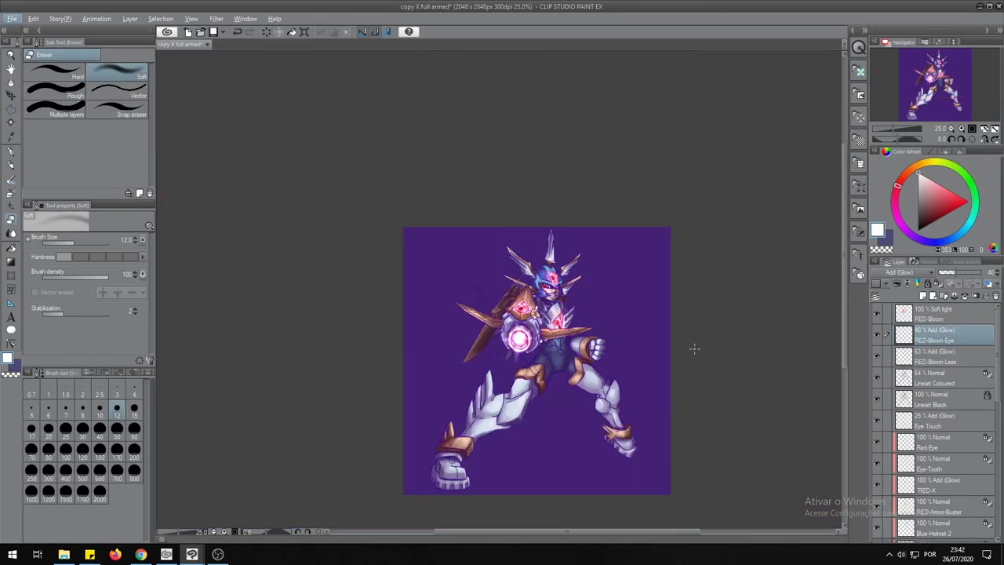
{"action": "key", "text": "ctrl+s"}
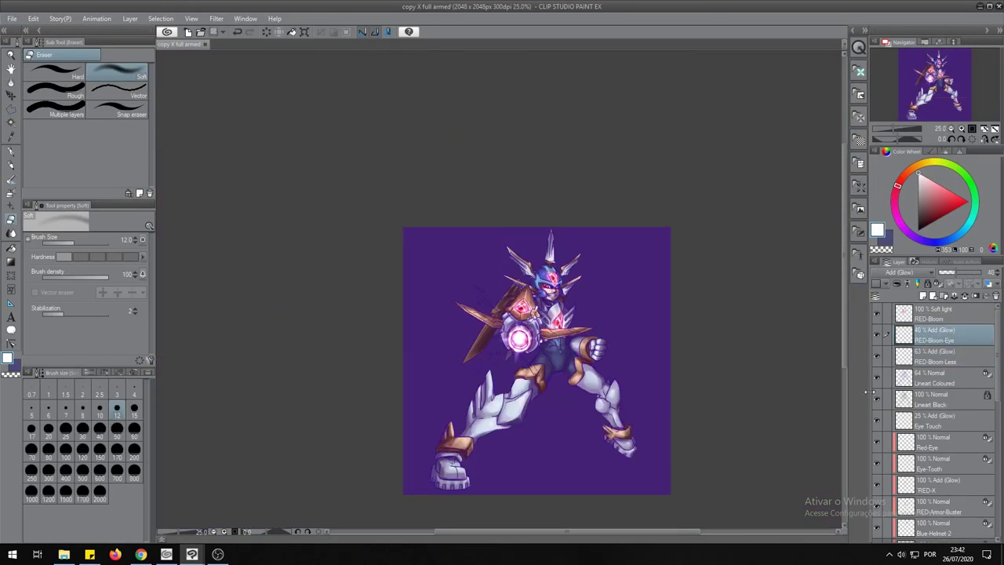
Copy the Color layer as ColorFlat.
{"action": "scroll", "coordinate": [585, 383], "scroll_direction": "up", "scroll_amount": 3}
{"action": "scroll", "coordinate": [934, 392], "scroll_direction": "down", "scroll_amount": 5}
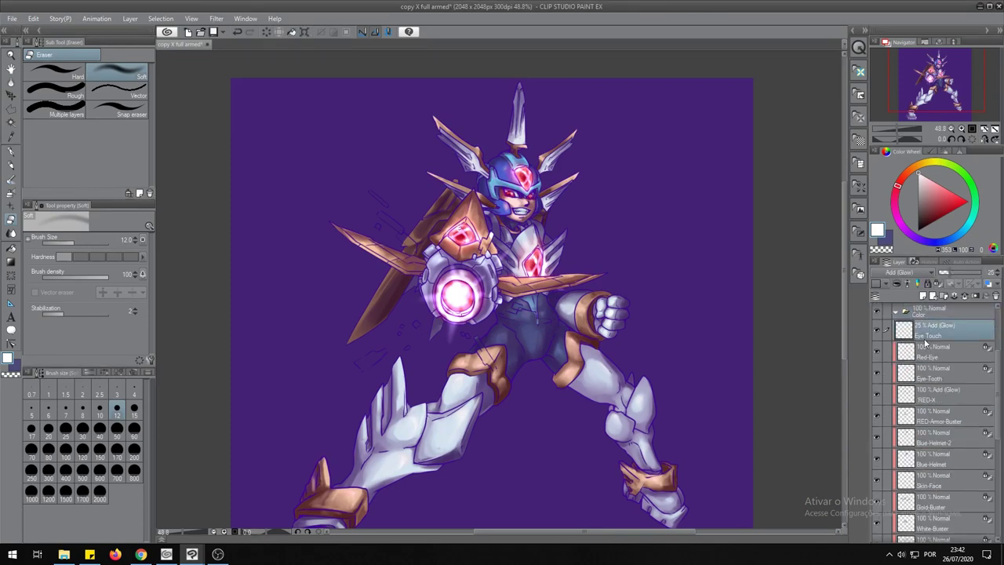
{"action": "scroll", "coordinate": [934, 393], "scroll_direction": "up", "scroll_amount": 5}
{"action": "right_click", "coordinate": [933, 415]}
{"action": "left_click", "coordinate": [946, 249]}
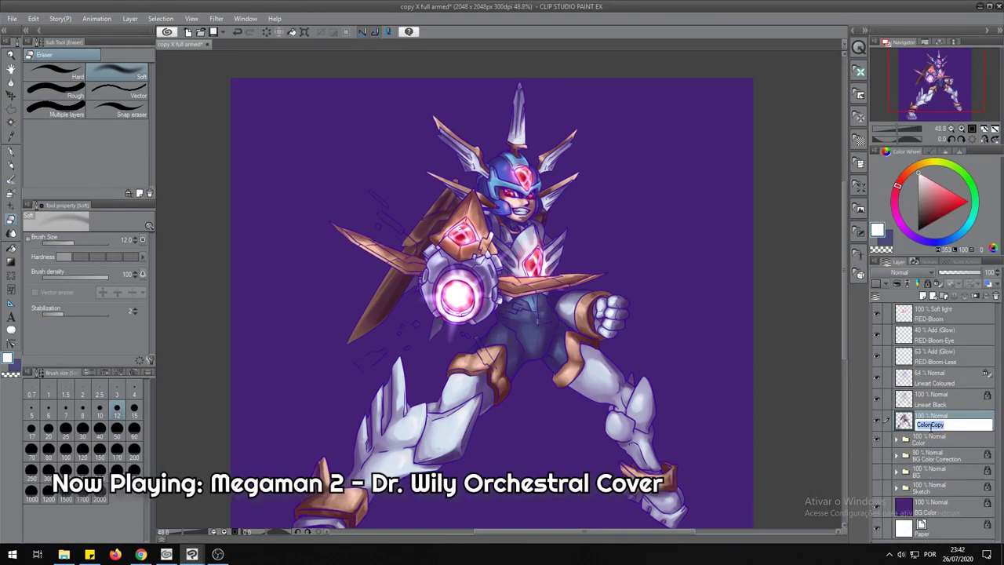
Add a Brightness/Contrast correction layer.
{"action": "scroll", "coordinate": [744, 305], "scroll_direction": "down", "scroll_amount": 2}
{"action": "right_click", "coordinate": [934, 423]}
{"action": "left_click", "coordinate": [839, 182]}
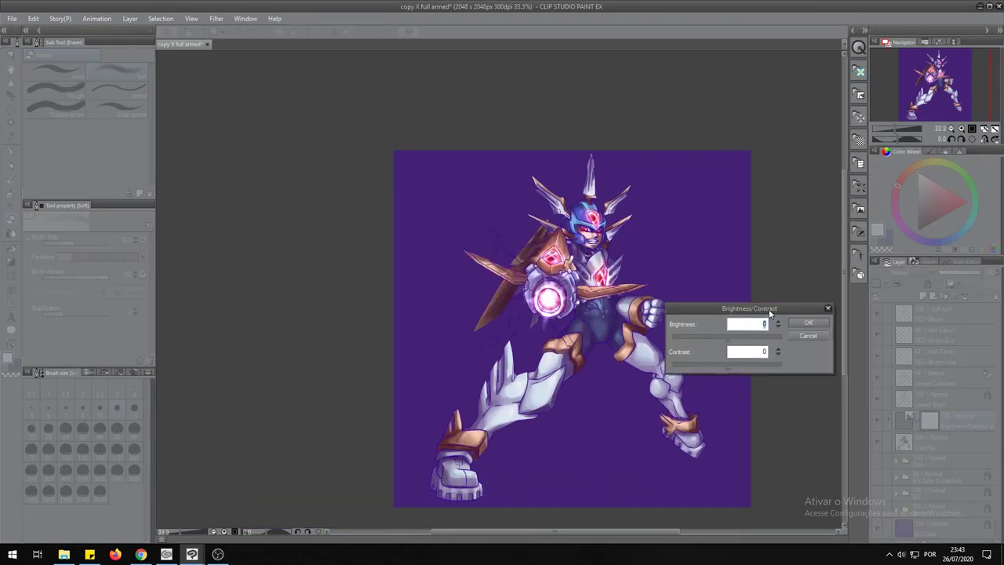
{"action": "left_click", "coordinate": [807, 322]}
{"action": "right_click", "coordinate": [930, 422]}
{"action": "left_click", "coordinate": [941, 235]}
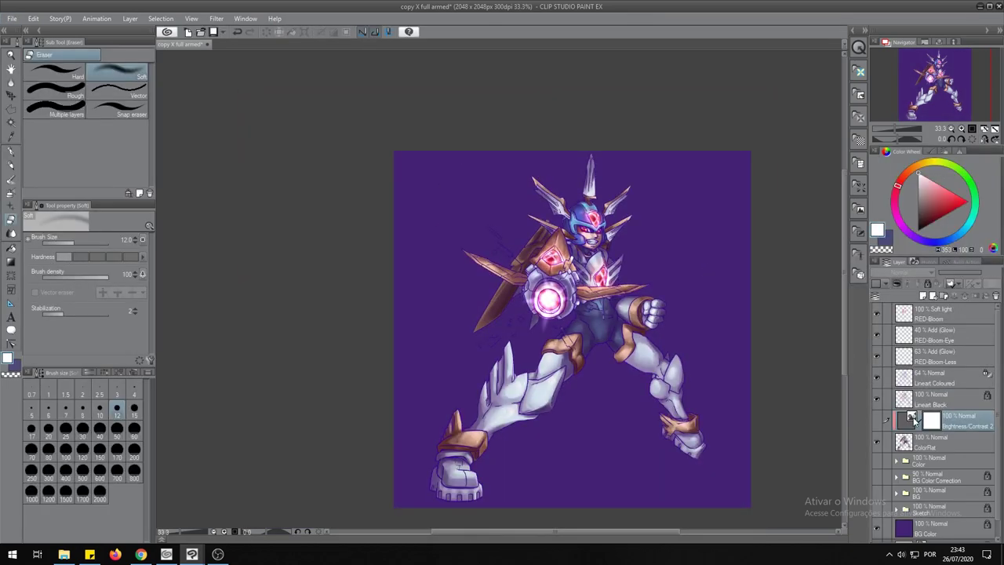
{"action": "right_click", "coordinate": [930, 422]}
{"action": "key", "text": "Escape"}
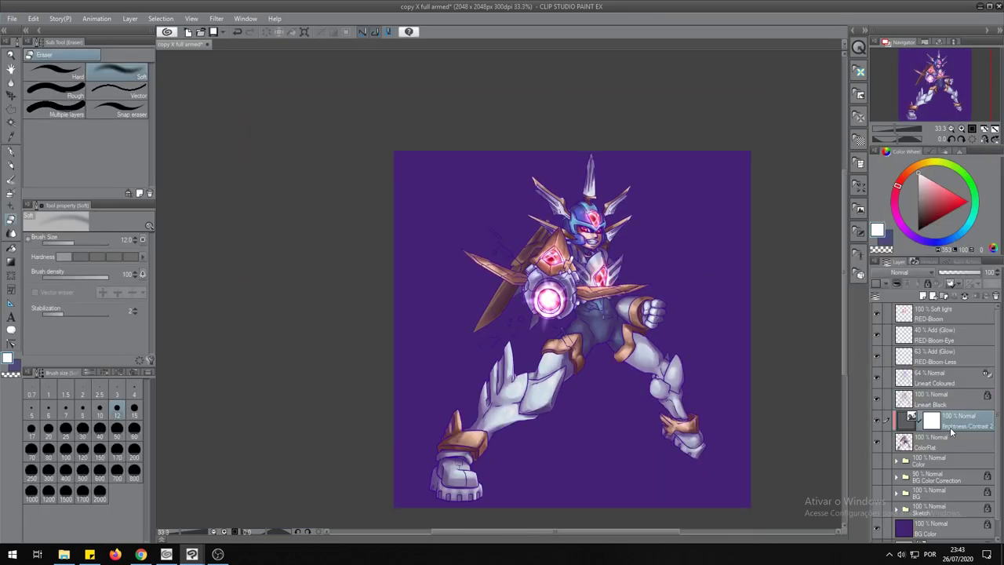
Add a Hue/Saturation/Luminosity correction layer on ColorFlat and save the artwork.
{"action": "right_click", "coordinate": [935, 428]}
{"action": "mouse_move", "coordinate": [932, 181]}
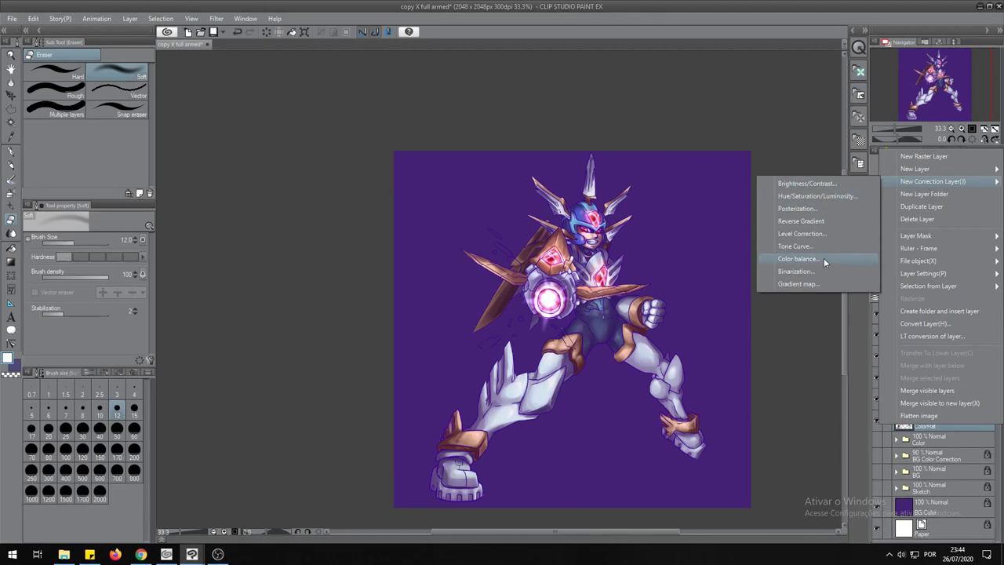
{"action": "left_click", "coordinate": [816, 195]}
{"action": "left_click", "coordinate": [902, 343]}
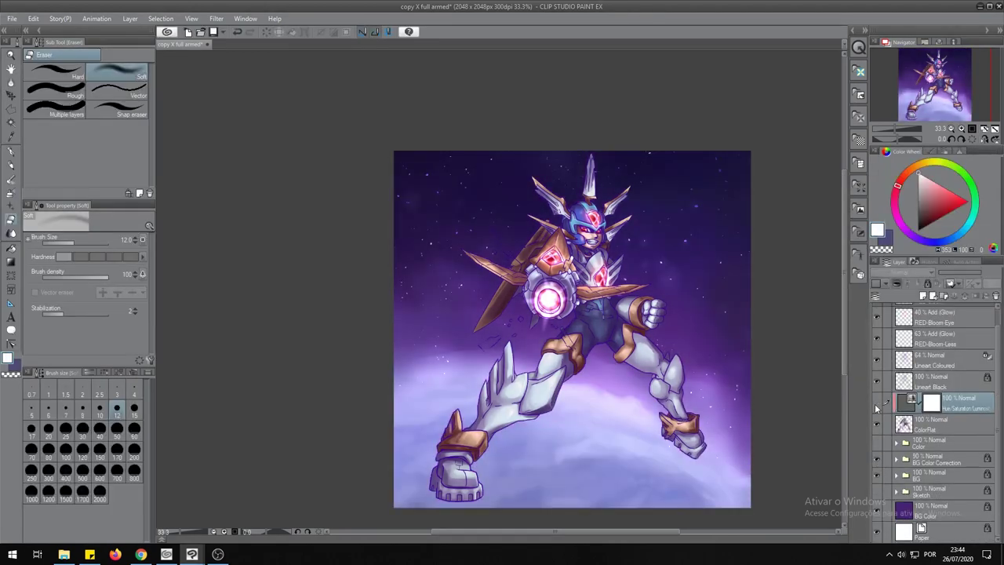
{"action": "key", "text": "ctrl+minus"}
{"action": "key", "text": "ctrl+s"}
Lengthen the white streak across the arm cannon and paint the diamond shards white.
{"action": "scroll", "coordinate": [938, 377], "scroll_direction": "up", "scroll_amount": 1}
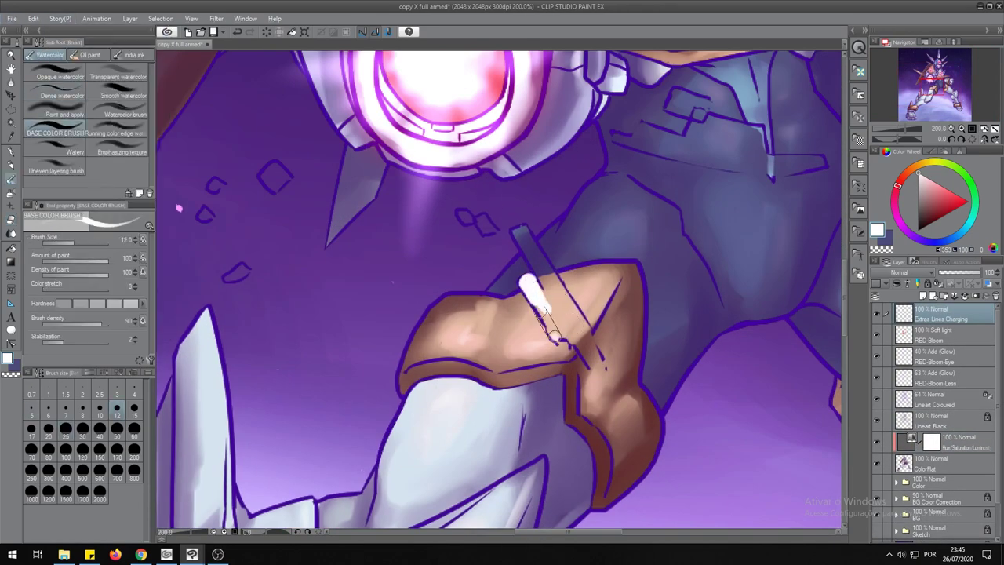
{"action": "left_click_drag", "start_coordinate": [553, 334], "coordinate": [518, 232]}
{"action": "key", "text": "e"}
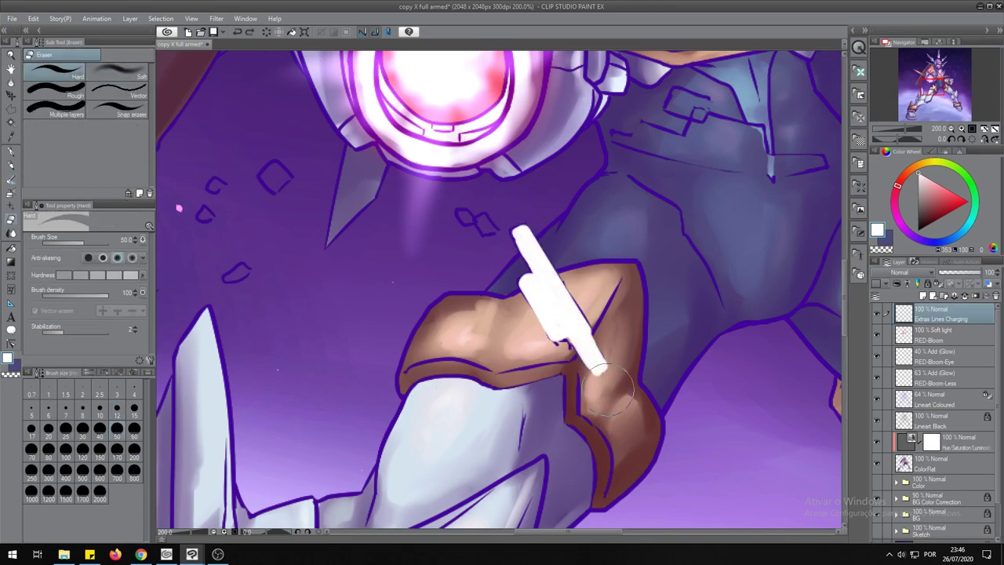
{"action": "key", "text": "b"}
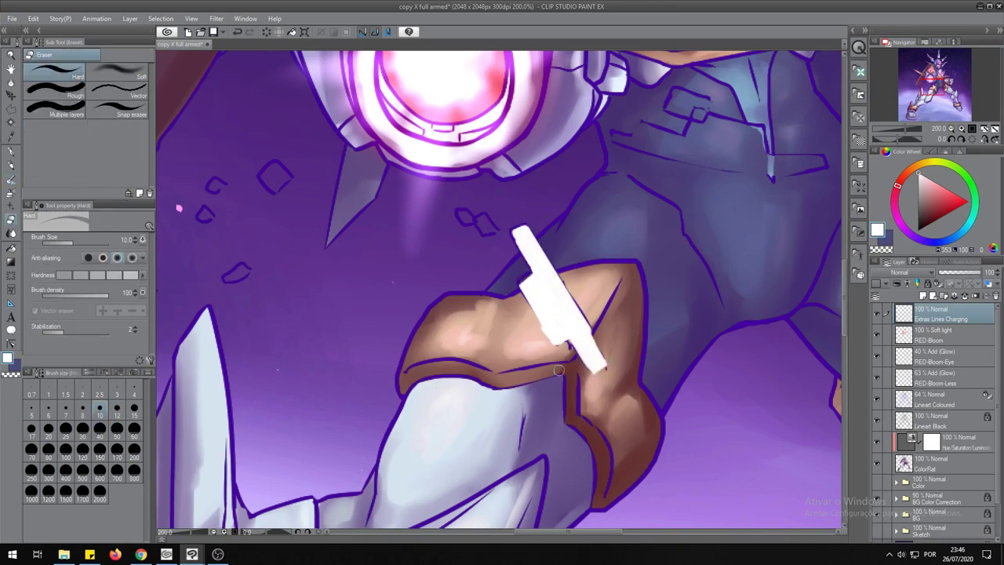
{"action": "left_click_drag", "start_coordinate": [466, 215], "coordinate": [473, 229]}
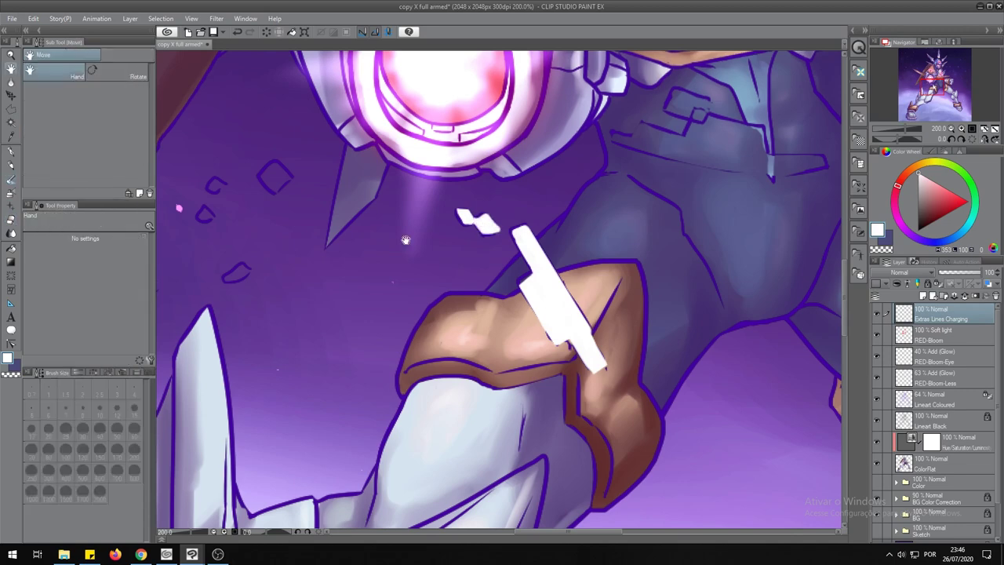
{"action": "left_click_drag", "start_coordinate": [281, 172], "coordinate": [455, 262]}
{"action": "left_click_drag", "start_coordinate": [435, 271], "coordinate": [455, 262]}
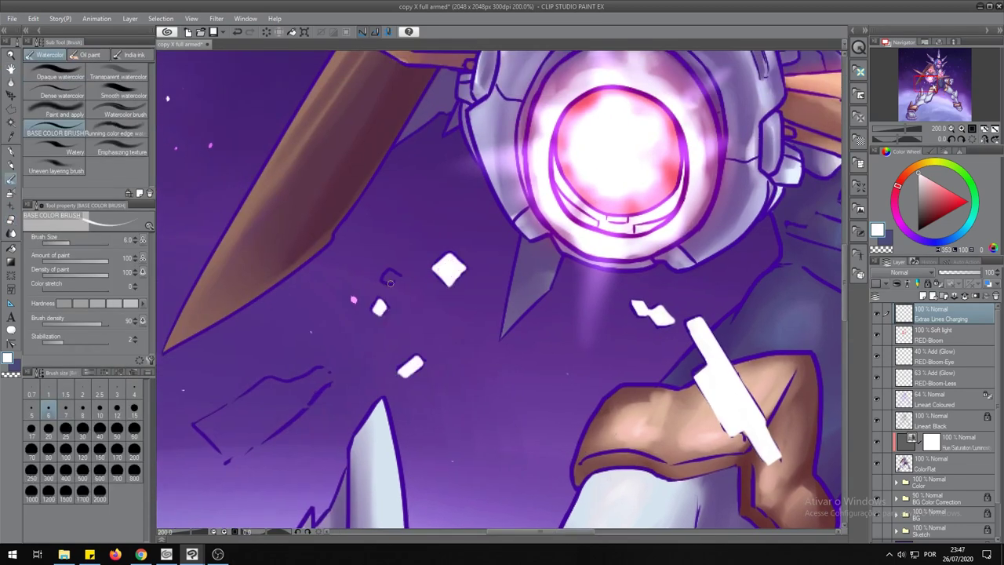
Outline and fill a slanted white streak at the lower left.
{"action": "left_click_drag", "start_coordinate": [229, 461], "coordinate": [287, 376]}
{"action": "mouse_move", "coordinate": [204, 423]}
{"action": "left_mouse_down"}
{"action": "mouse_move", "coordinate": [282, 381]}
{"action": "mouse_move", "coordinate": [274, 388]}
{"action": "left_mouse_up"}
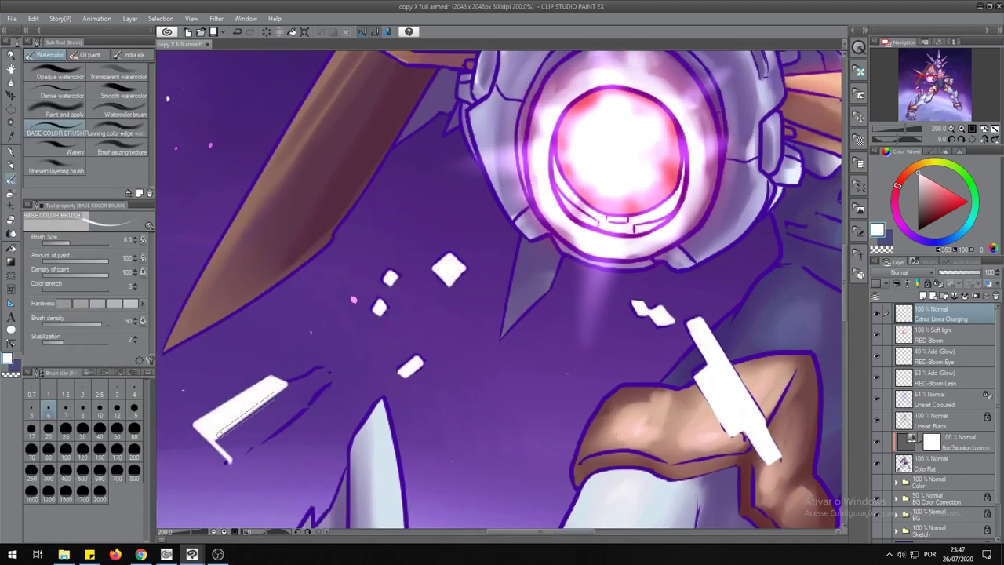
{"action": "mouse_move", "coordinate": [228, 459]}
{"action": "left_mouse_down"}
{"action": "mouse_move", "coordinate": [317, 393]}
{"action": "mouse_move", "coordinate": [231, 435]}
{"action": "left_mouse_up"}
{"action": "key", "text": "]"}
{"action": "key", "text": "]"}
{"action": "key", "text": "]"}
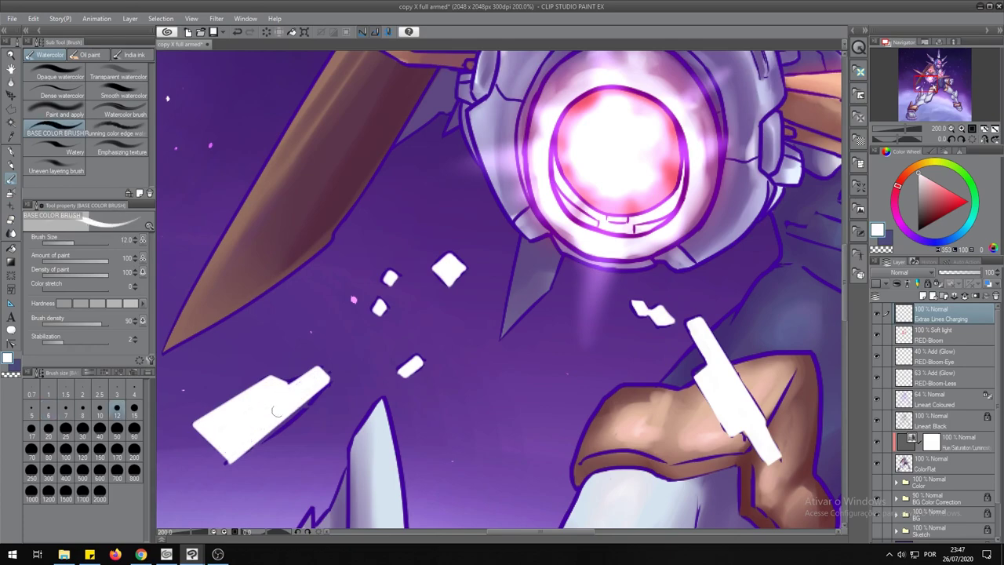
{"action": "scroll", "coordinate": [276, 411], "scroll_direction": "down", "scroll_amount": 5}
{"action": "scroll", "coordinate": [470, 275], "scroll_direction": "up", "scroll_amount": 6}
{"action": "key", "text": "["}
{"action": "key", "text": "["}
{"action": "key", "text": "["}
Outline and fill more slanted white streaks with a size-5 brush.
{"action": "left_click_drag", "start_coordinate": [536, 322], "coordinate": [623, 407]}
{"action": "key", "text": "["}
{"action": "key", "text": "["}
{"action": "key", "text": "["}
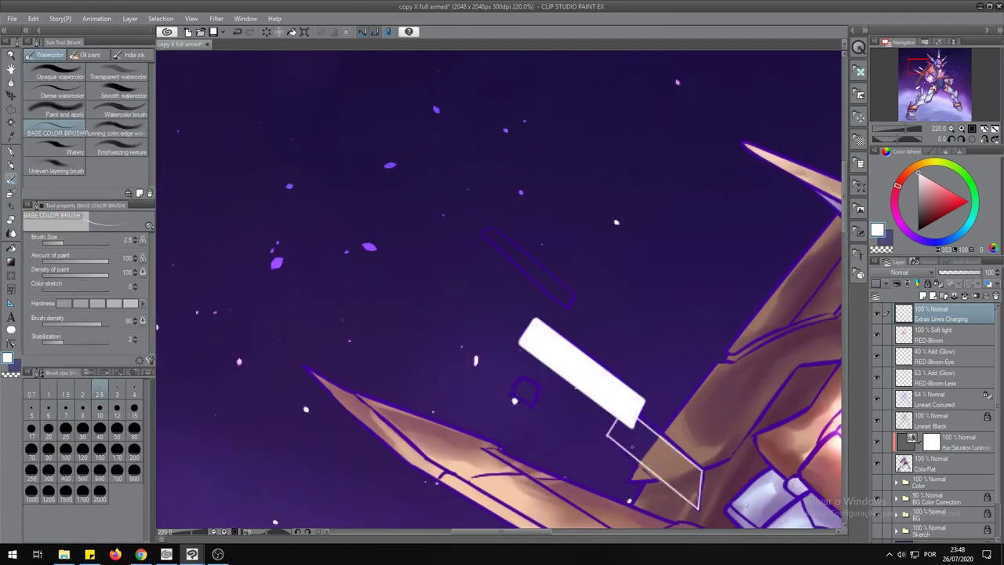
{"action": "key", "text": "]"}
{"action": "key", "text": "]"}
{"action": "key", "text": "]"}
{"action": "left_click_drag", "start_coordinate": [632, 447], "coordinate": [616, 428]}
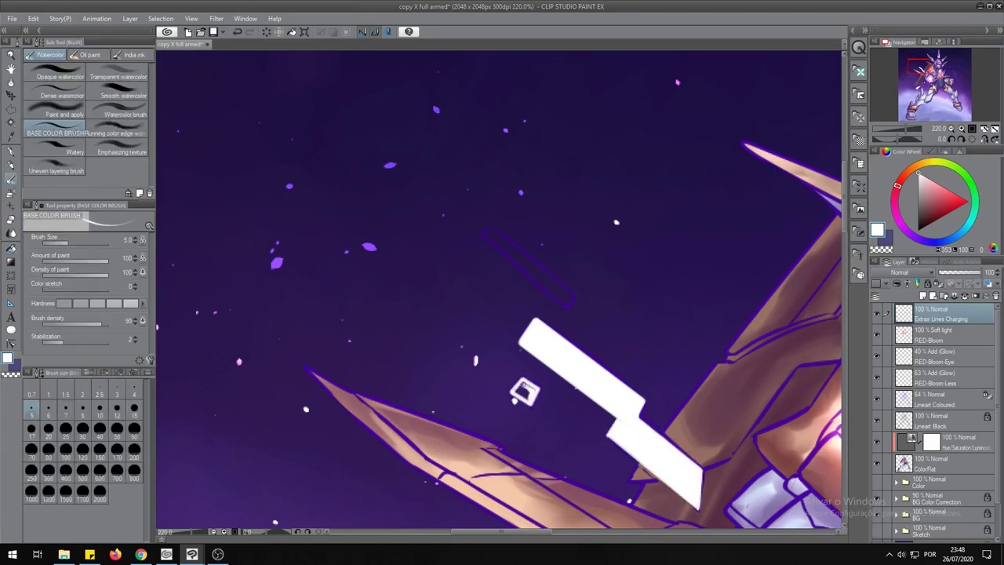
{"action": "left_click_drag", "start_coordinate": [529, 400], "coordinate": [542, 508]}
{"action": "left_click_drag", "start_coordinate": [497, 339], "coordinate": [579, 403]}
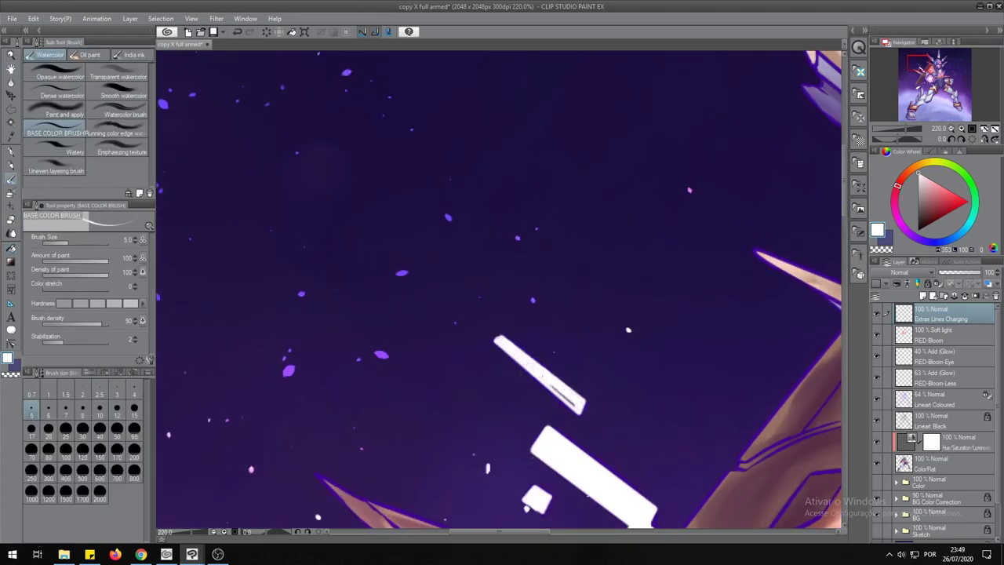
{"action": "scroll", "coordinate": [541, 377], "scroll_direction": "down", "scroll_amount": 5}
{"action": "scroll", "coordinate": [588, 339], "scroll_direction": "up", "scroll_amount": 5}
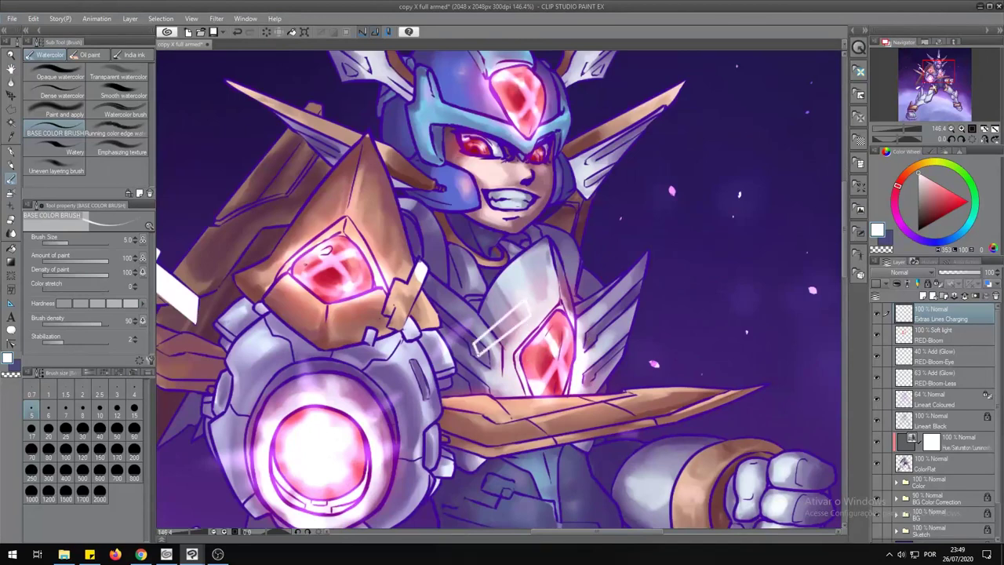
{"action": "scroll", "coordinate": [525, 314], "scroll_direction": "down", "scroll_amount": 5}
Draw a white streak across the torso and trim it with a size-4 hard eraser.
{"action": "left_click_drag", "start_coordinate": [443, 320], "coordinate": [559, 345]}
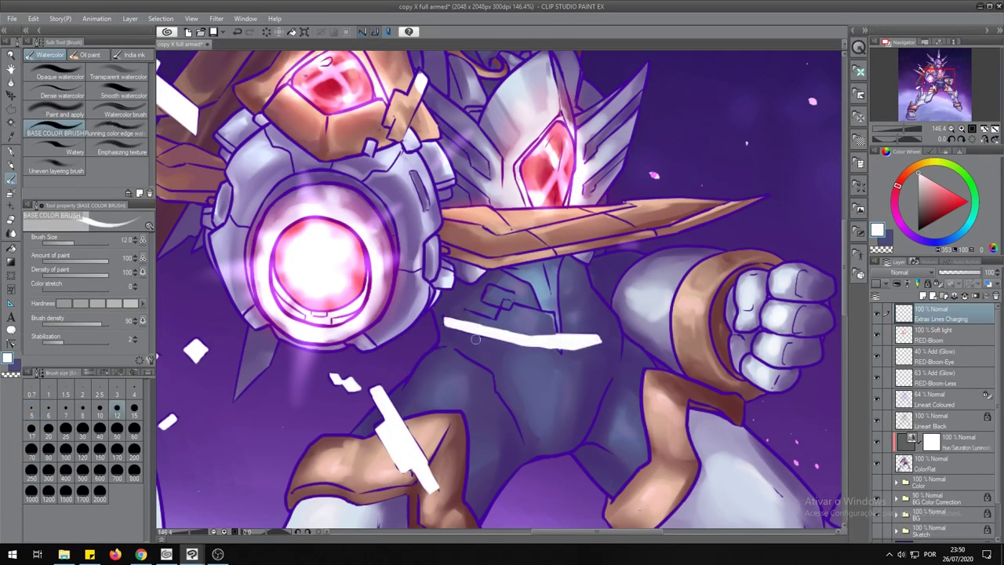
{"action": "key", "text": "e"}
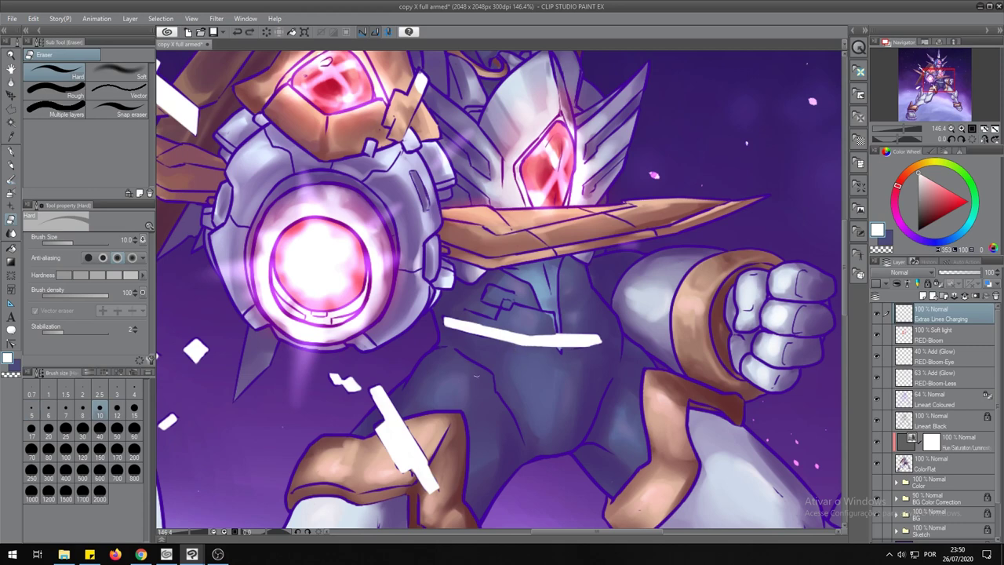
{"action": "key", "text": "b"}
{"action": "left_click_drag", "start_coordinate": [462, 322], "coordinate": [549, 310]}
{"action": "key", "text": "e"}
{"action": "left_click", "coordinate": [134, 390]}
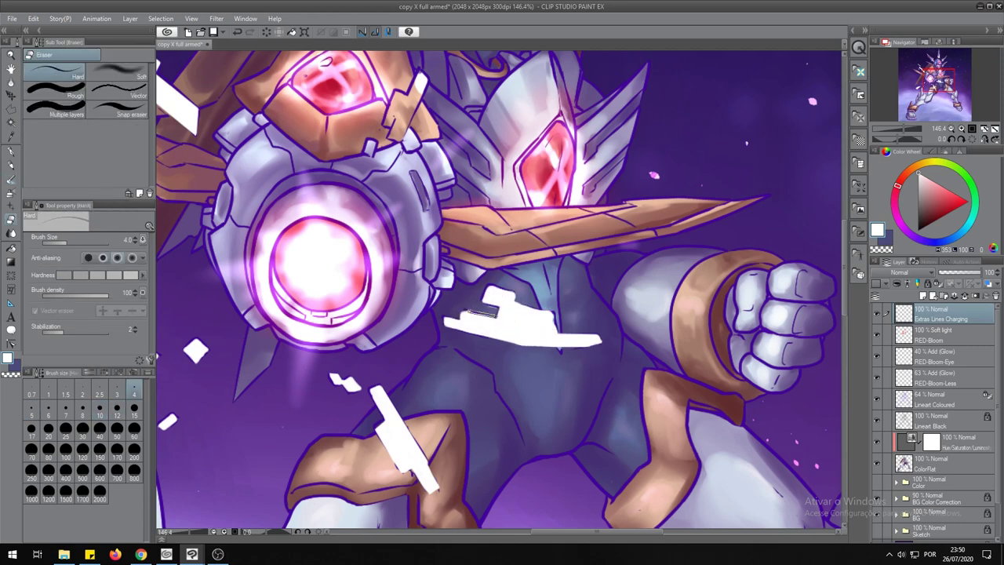
{"action": "key", "text": "b"}
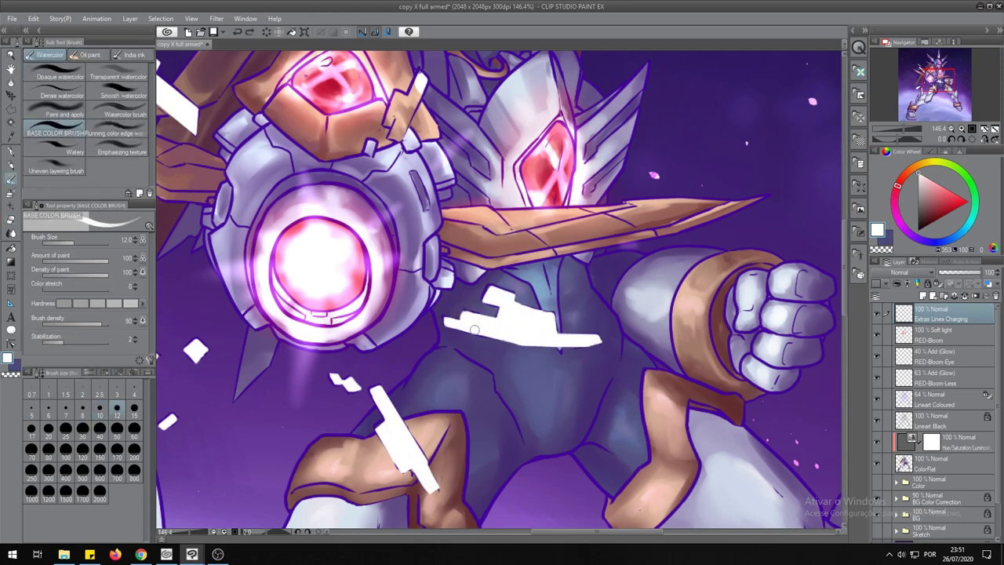
{"action": "key", "text": "e"}
Fit the whole artwork in view to review the charging streaks.
{"action": "key", "text": "ctrl+0"}
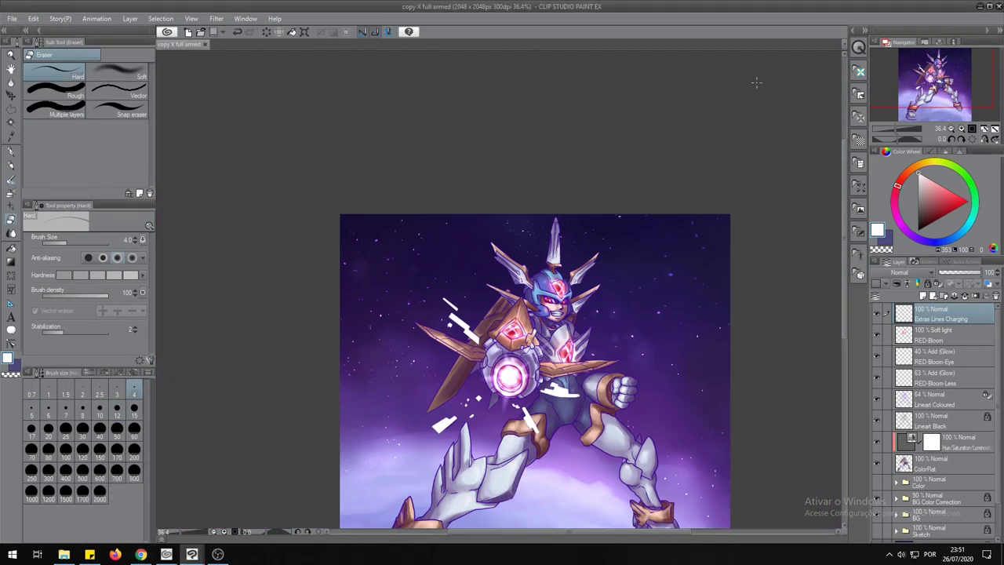
{"action": "key", "text": "ctrl+plus"}
{"action": "key", "text": "ctrl+plus"}
{"action": "key", "text": "ctrl+plus"}
{"action": "key", "text": "ctrl+minus"}
{"action": "right_click", "coordinate": [929, 467]}
{"action": "mouse_move", "coordinate": [915, 274]}
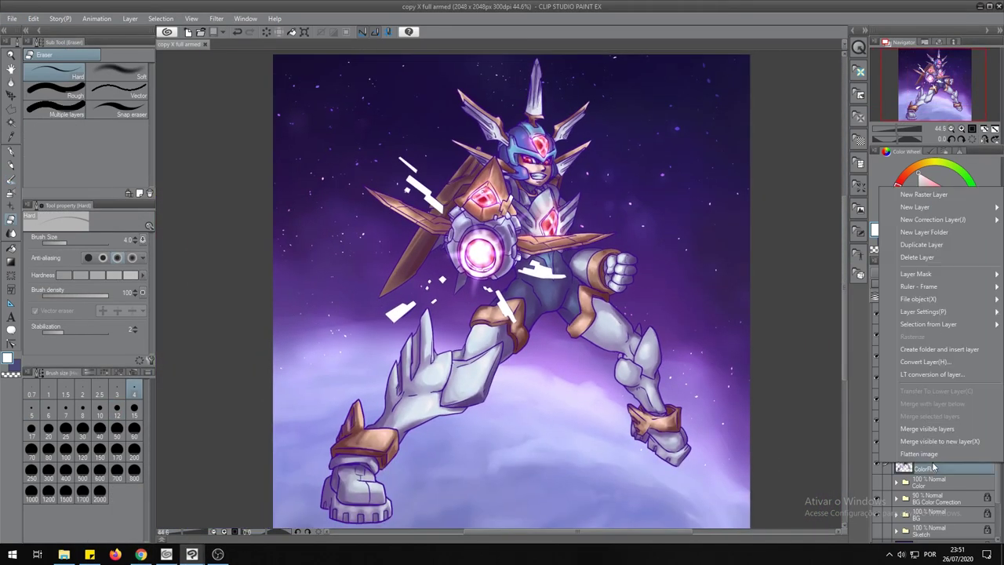